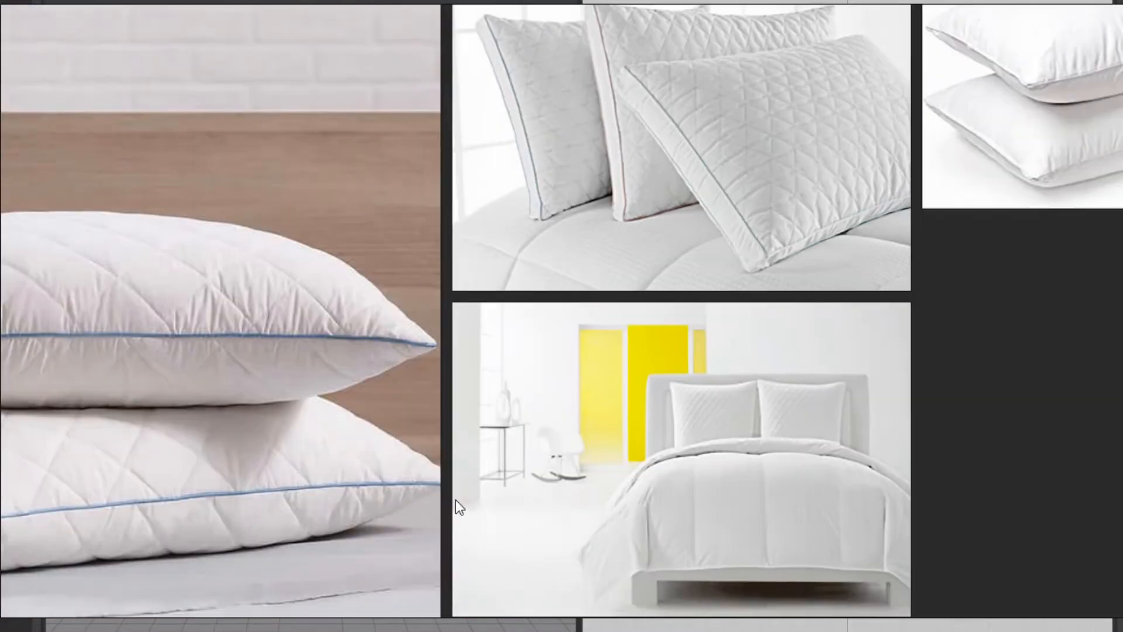
Step: Examine the pillow reference images for overall shape, side seams and quilting details
scroll(717, 444, up, 5)
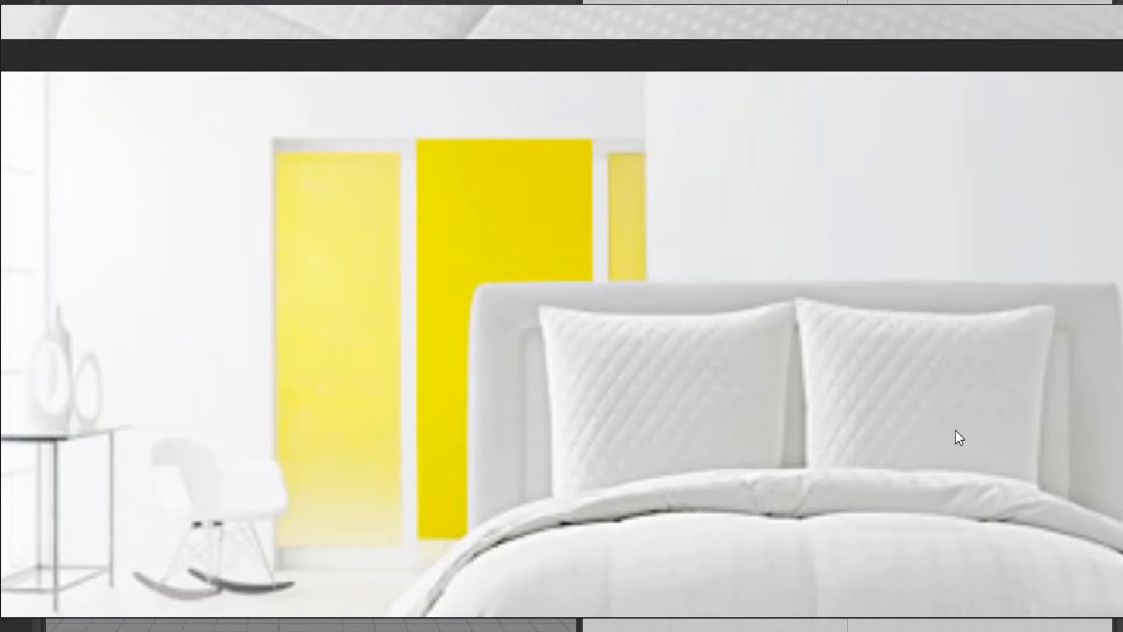
scroll(689, 395, down, 10)
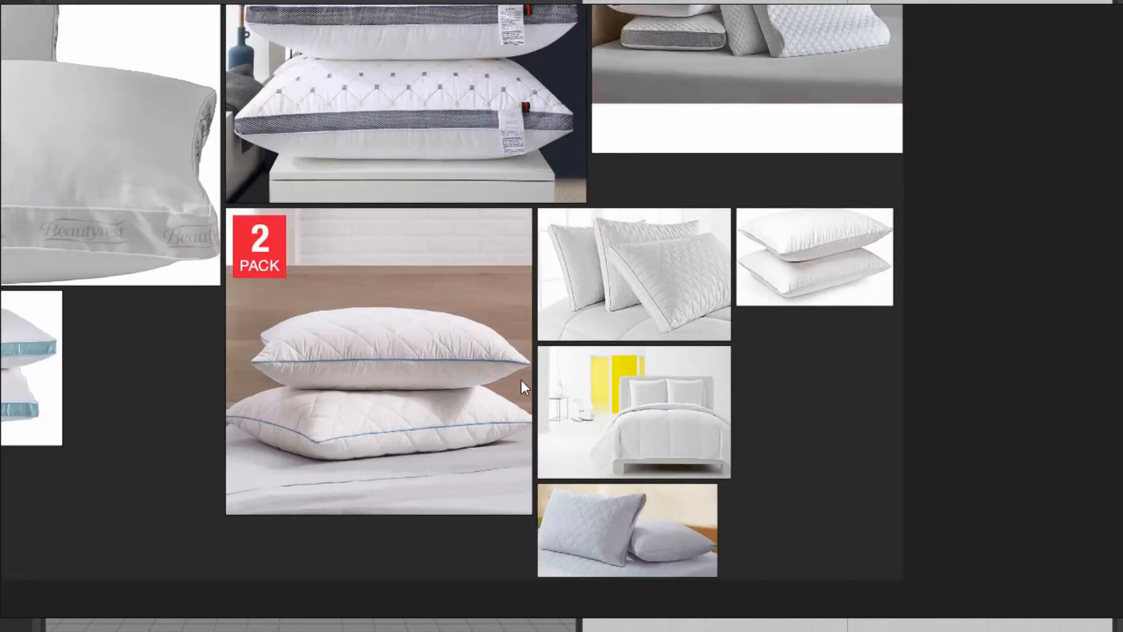
middle_drag(522, 380, 804, 419)
scroll(711, 394, down, 1)
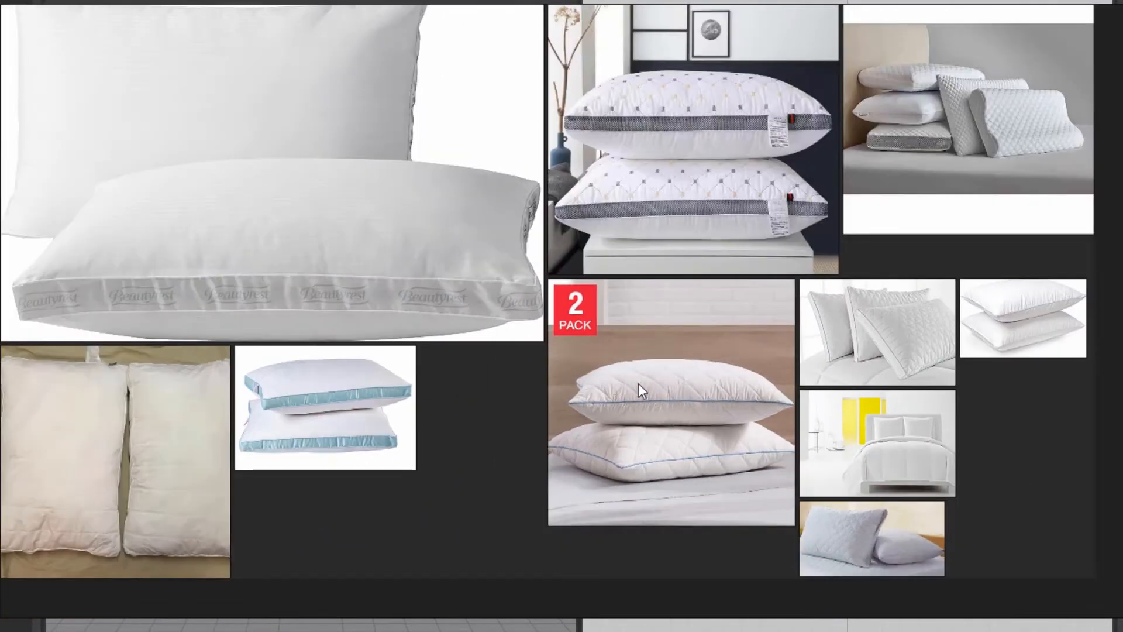
middle_drag(568, 371, 584, 404)
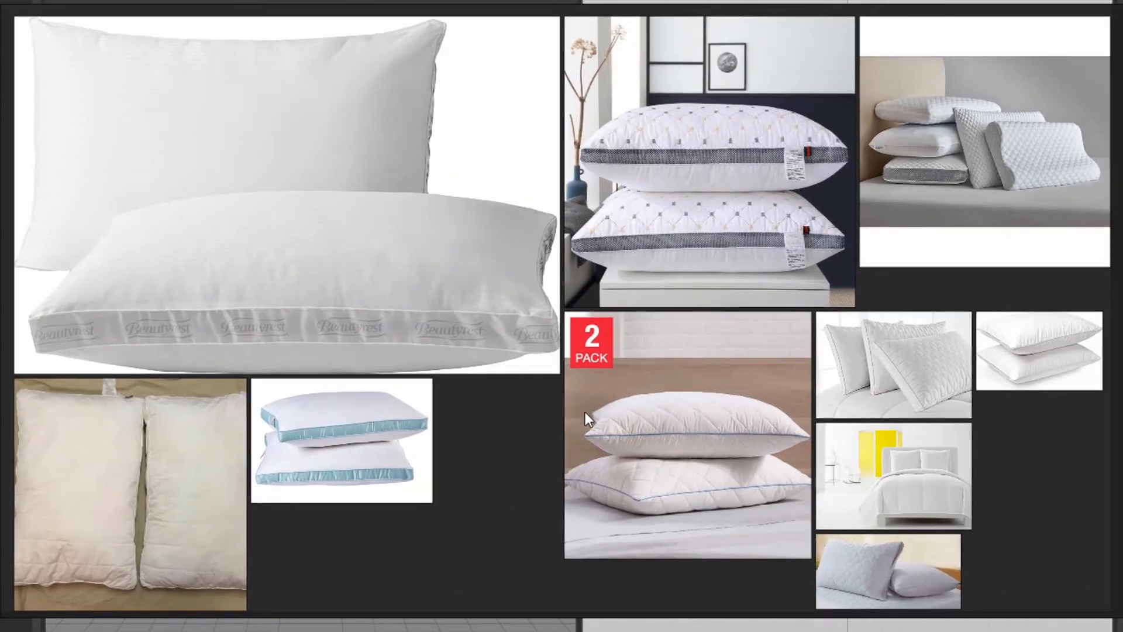
scroll(585, 411, down, 2)
scroll(874, 339, up, 2)
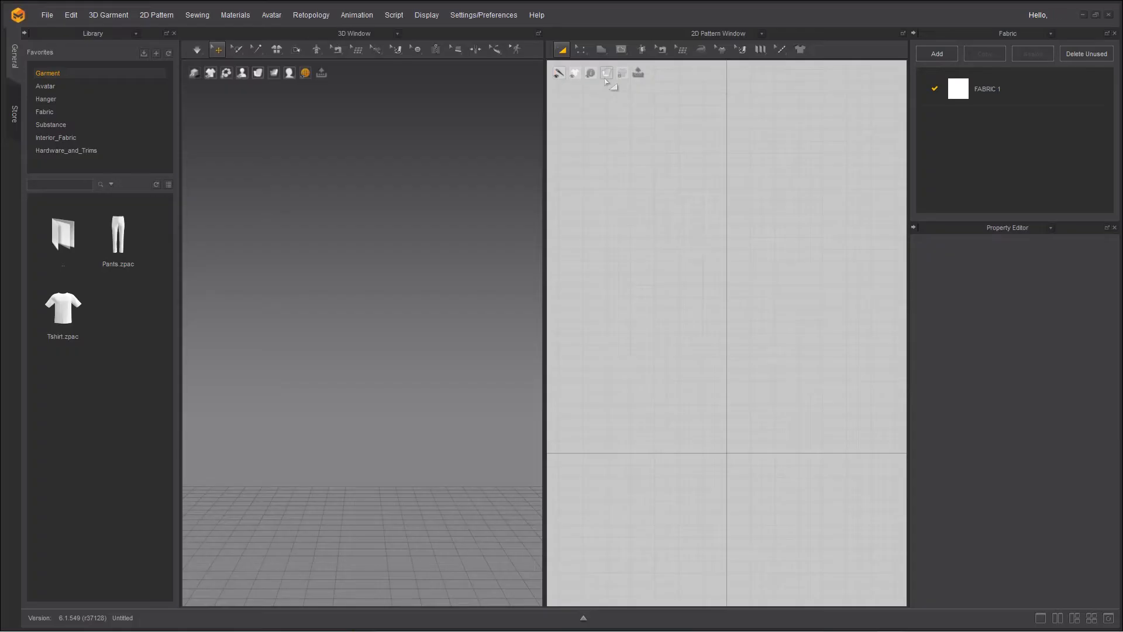
Step: Draw a rectangular pattern about 1180 by 644 mm, centred on the origin of the 2D pattern window
click(602, 49)
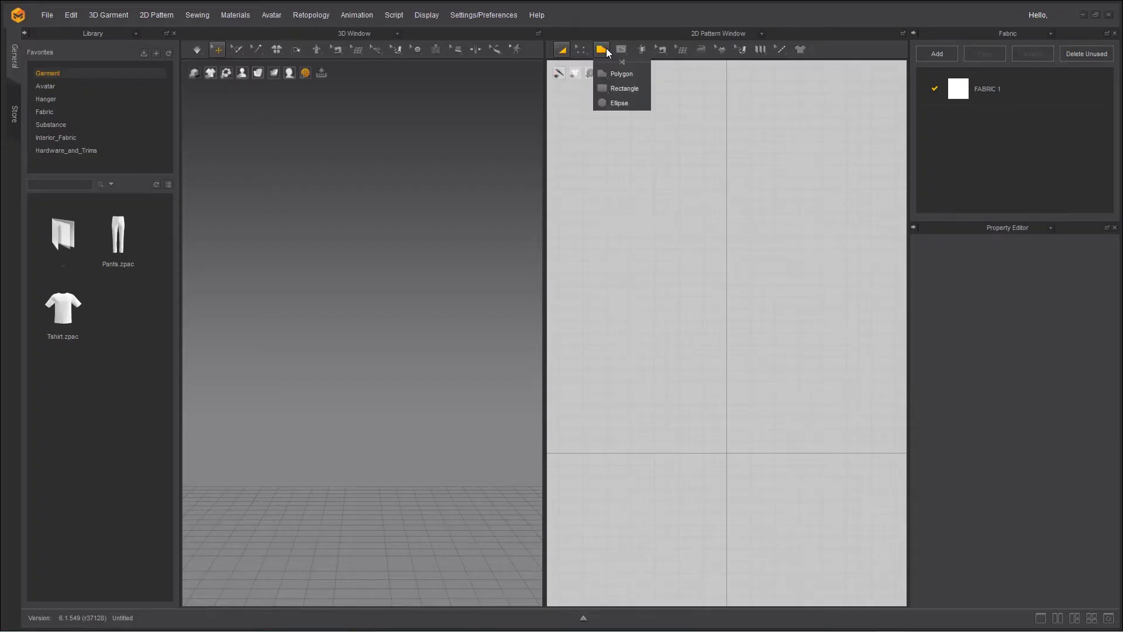
click(621, 89)
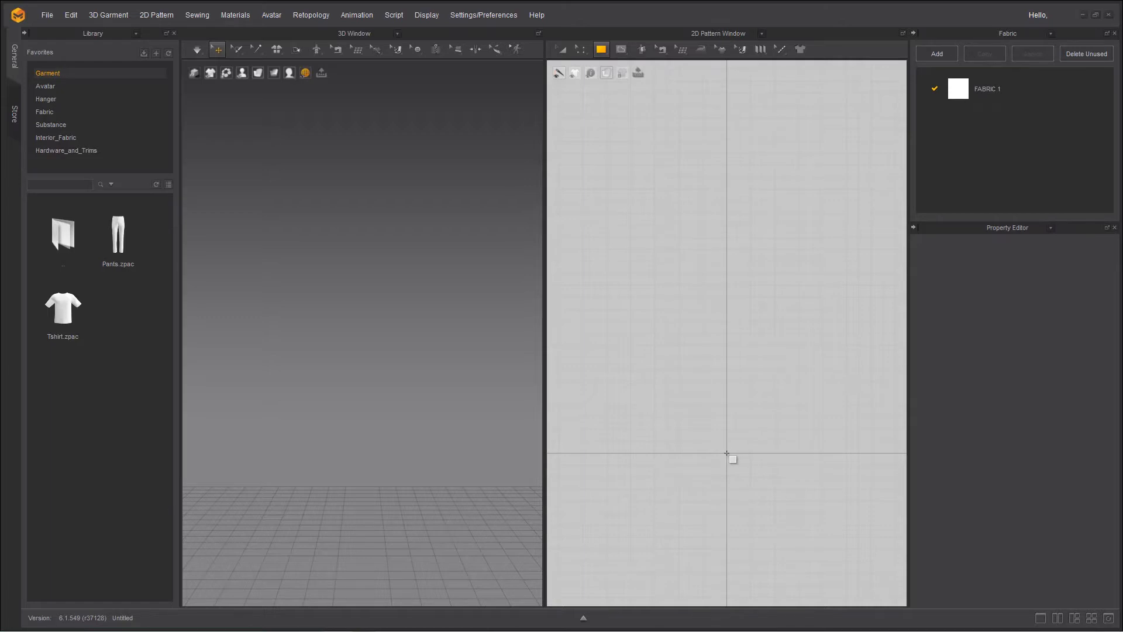
drag(727, 453, 799, 491)
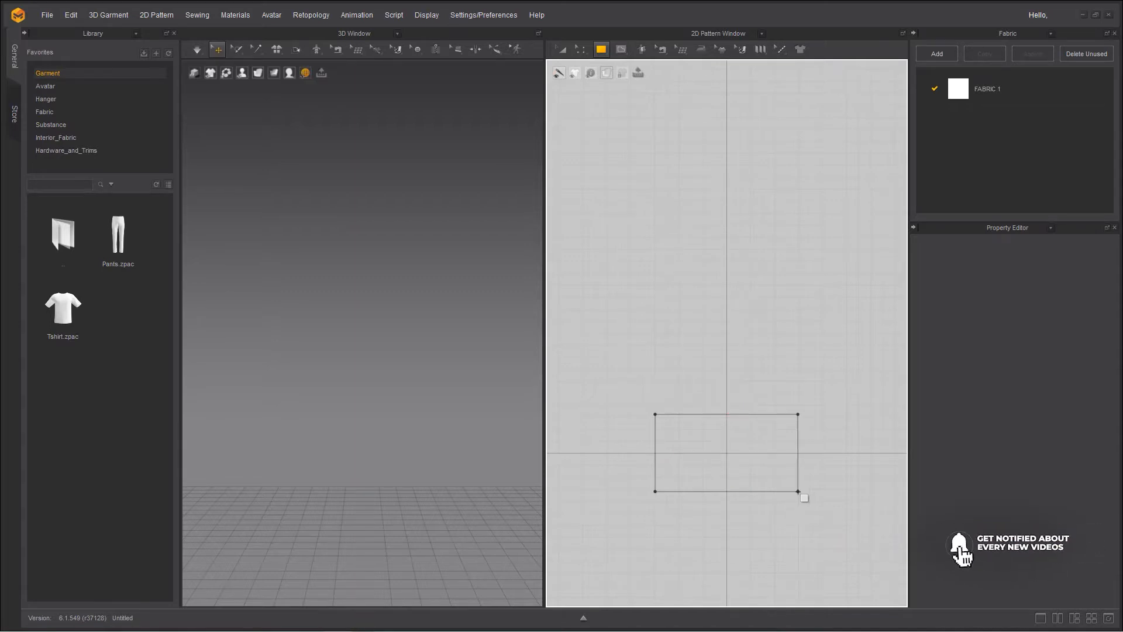
drag(799, 491, 797, 492)
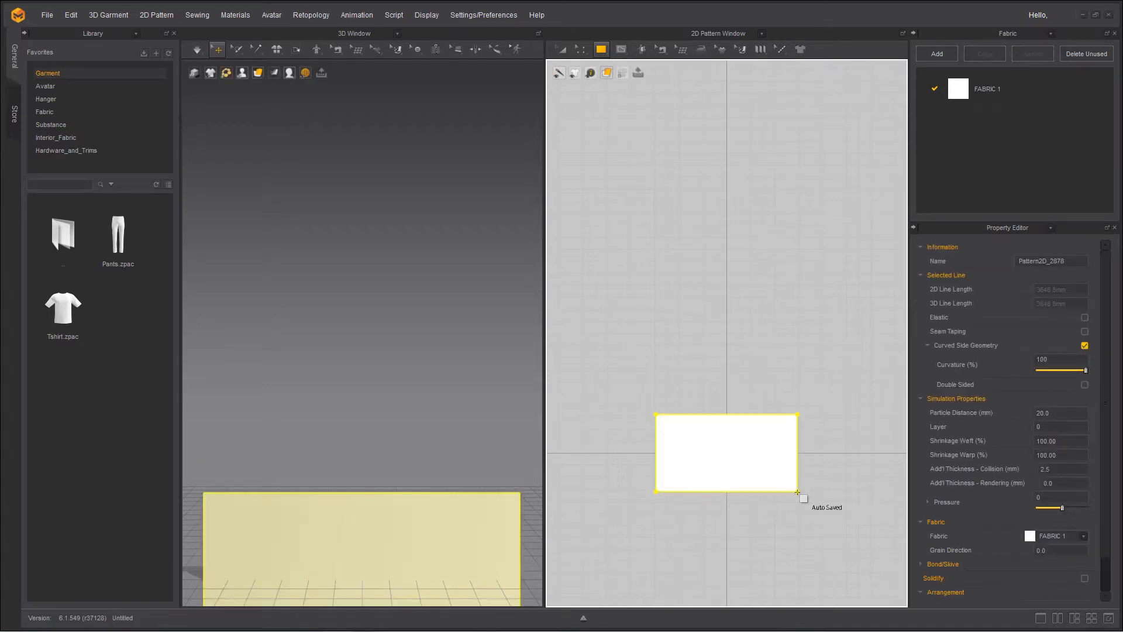
Step: Rotate the rectangular pattern to lie flat in 3D and lower it to just above the ground
scroll(366, 467, down, 3)
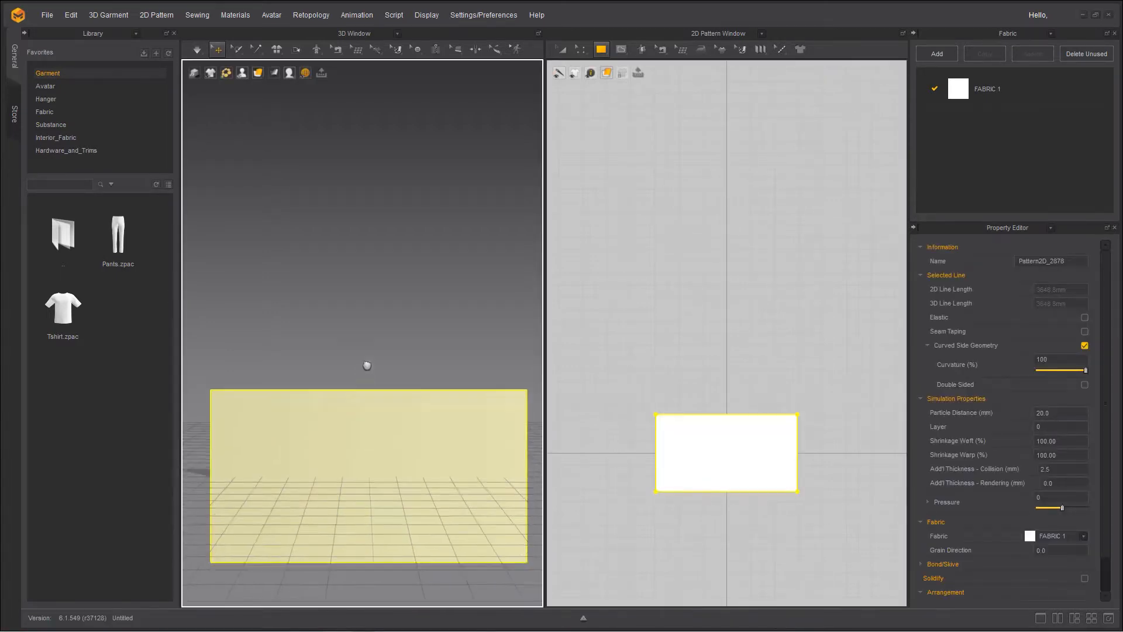
right_drag(367, 366, 411, 440)
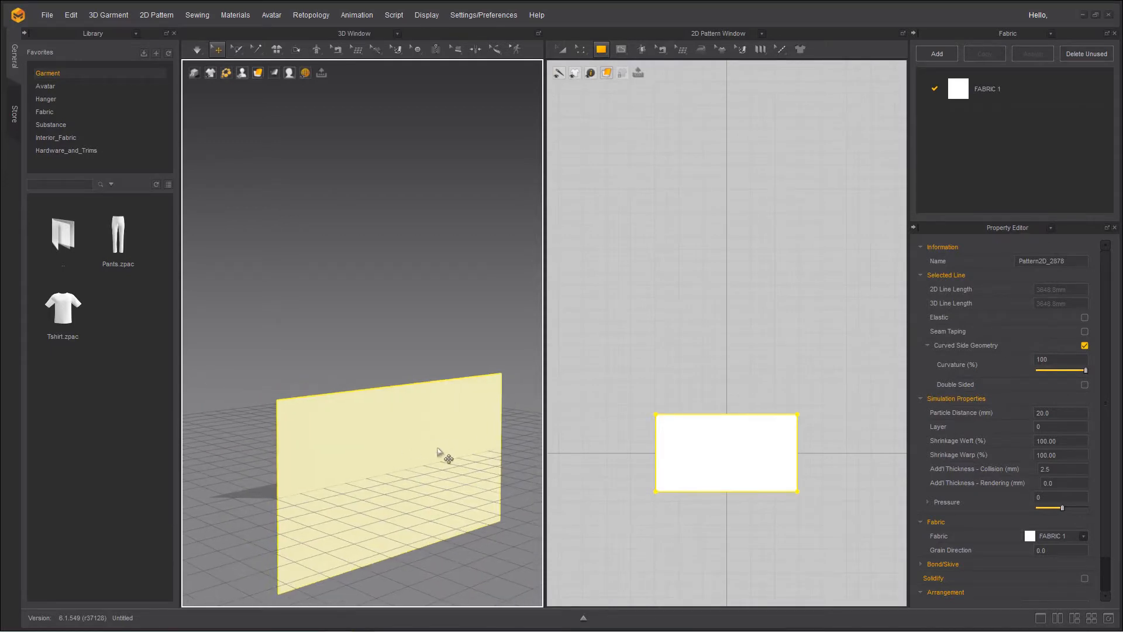
click(437, 450)
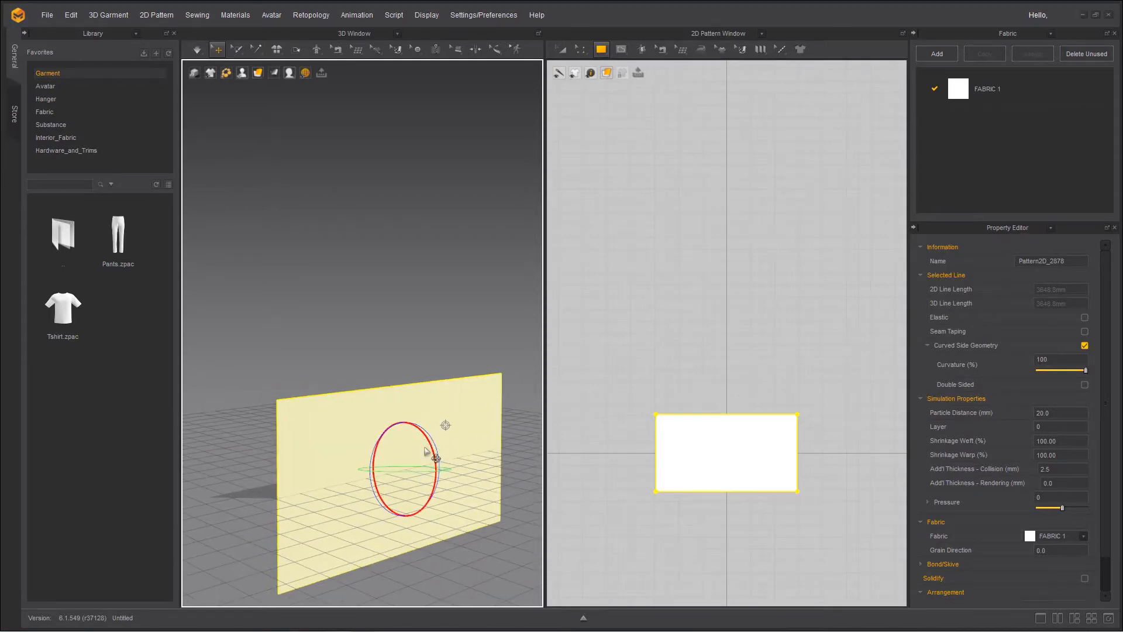
click(345, 497)
drag(406, 431, 438, 451)
click(412, 306)
key(w)
drag(404, 297, 393, 418)
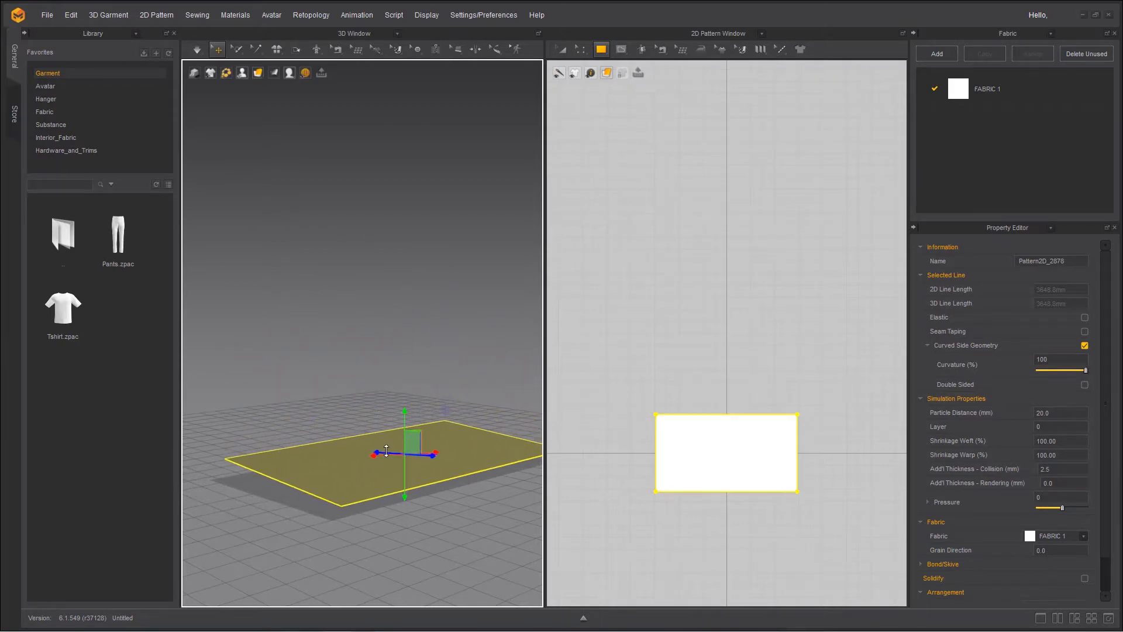
Step: Run the simulation in Normal mode to drop the pattern onto the ground, and stop it
right_drag(307, 534, 420, 499)
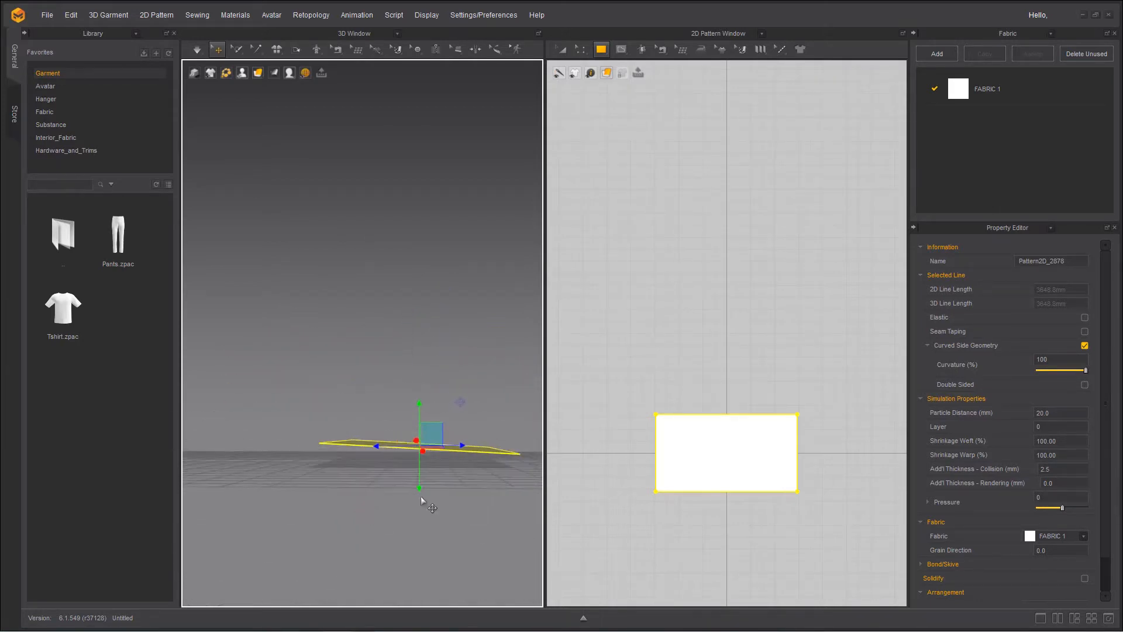
click(198, 50)
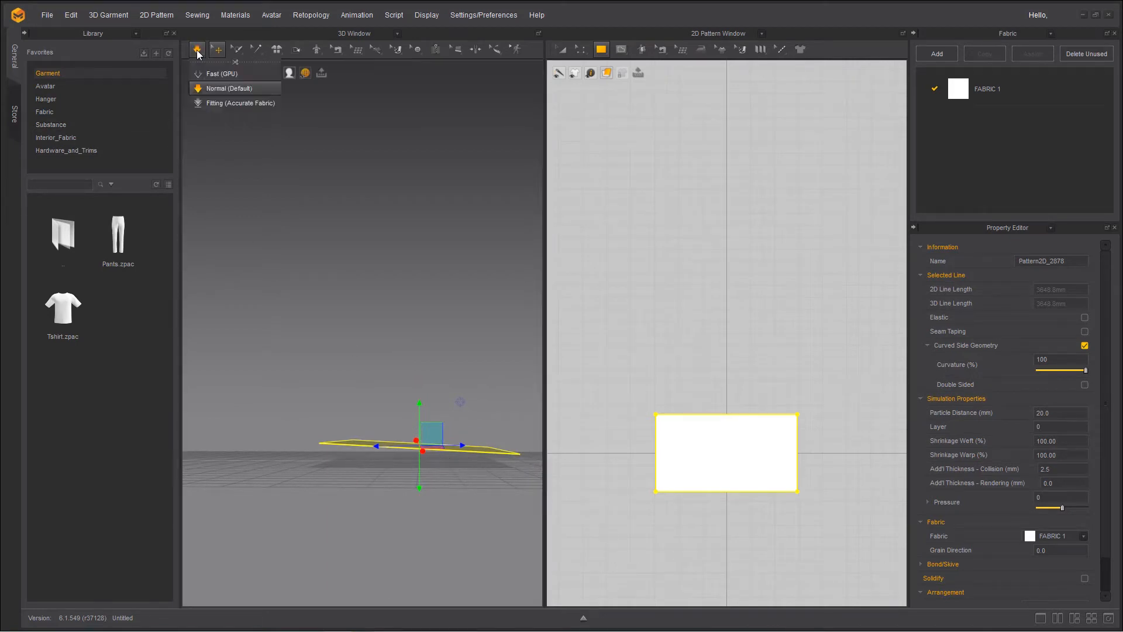
click(197, 52)
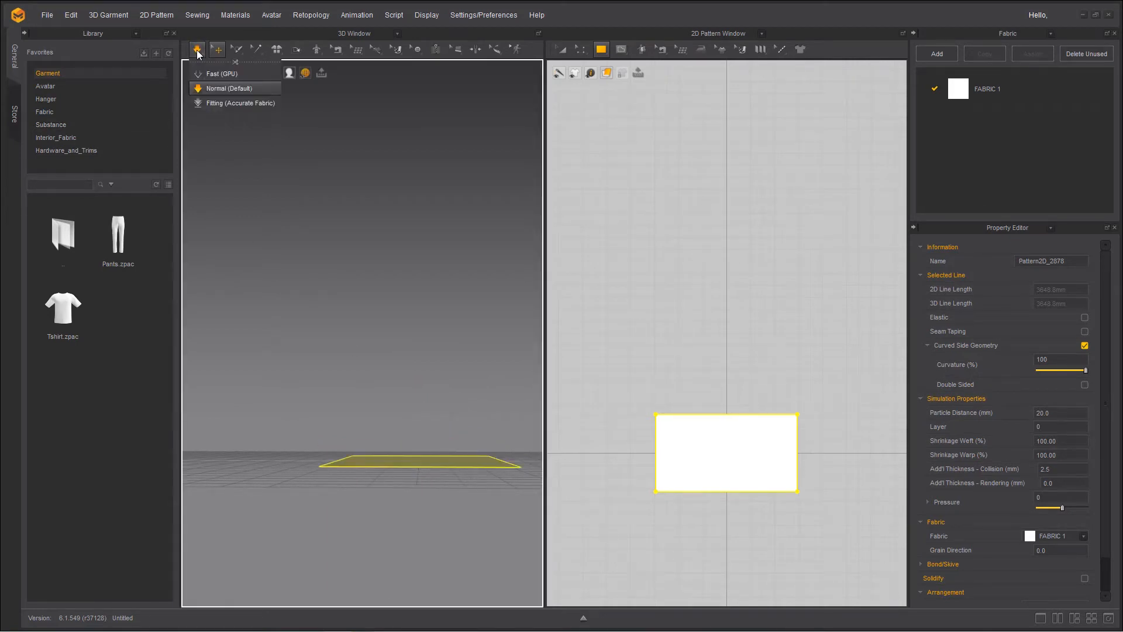
click(197, 52)
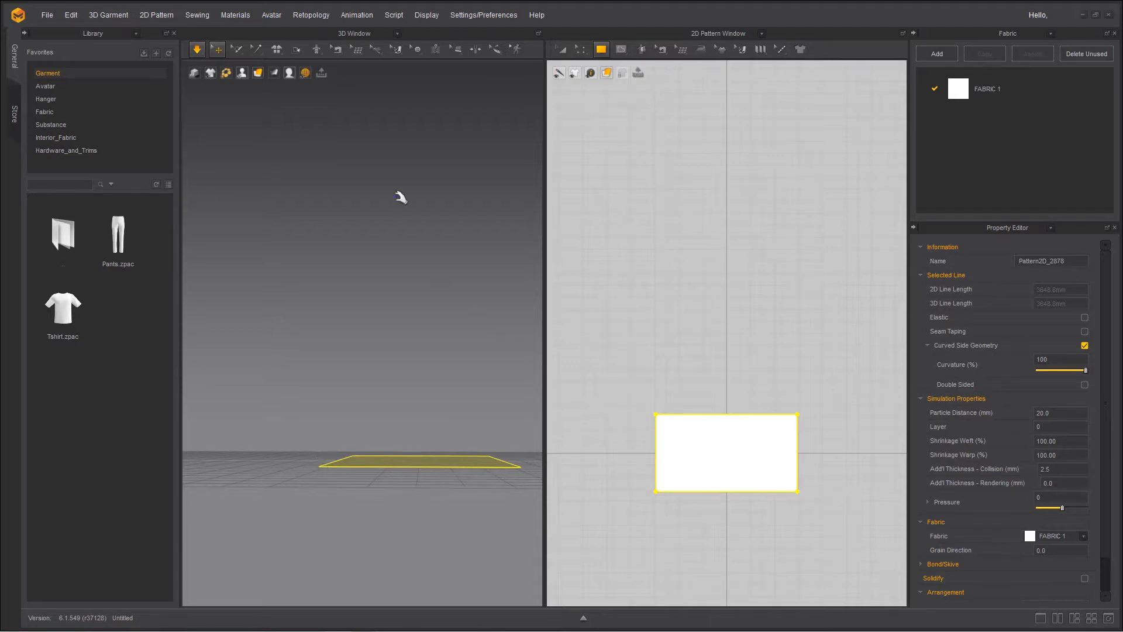
click(562, 50)
click(200, 54)
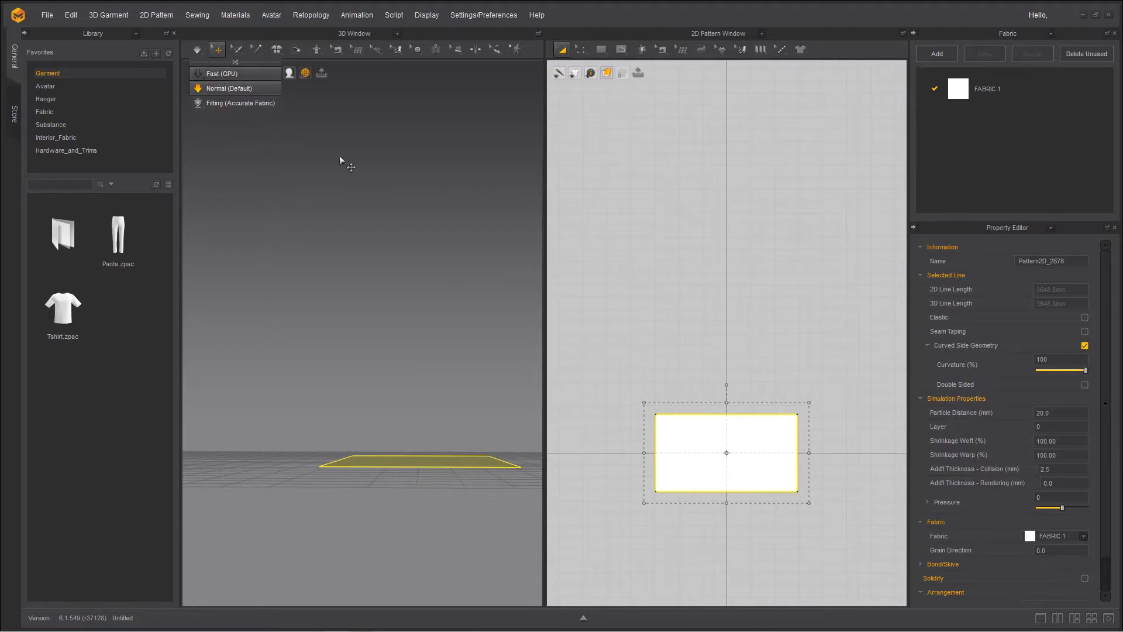
Step: Copy the rectangular pattern and paste the duplicate directly above the original in the 2D pattern window
right_click(691, 441)
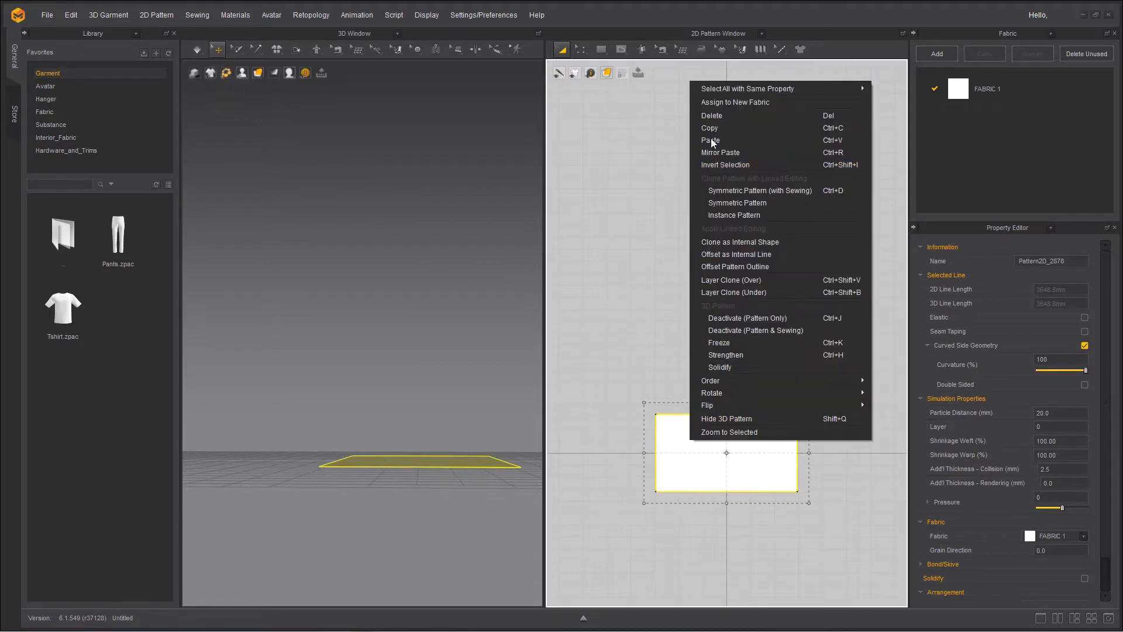
key(ctrl+c)
right_click(699, 468)
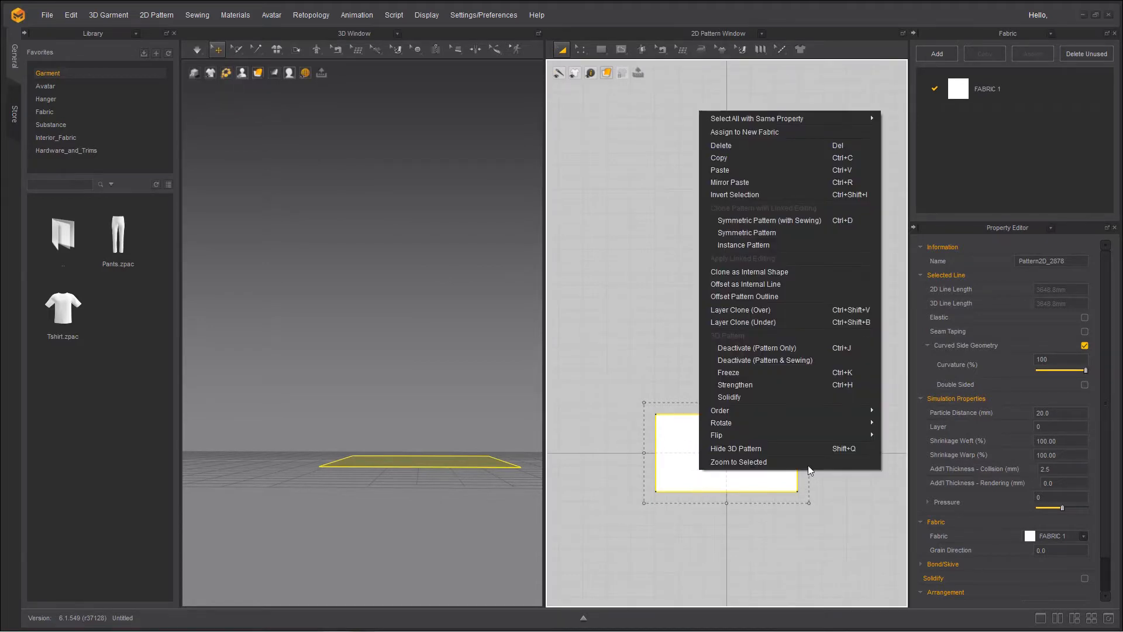
key(ctrl+v)
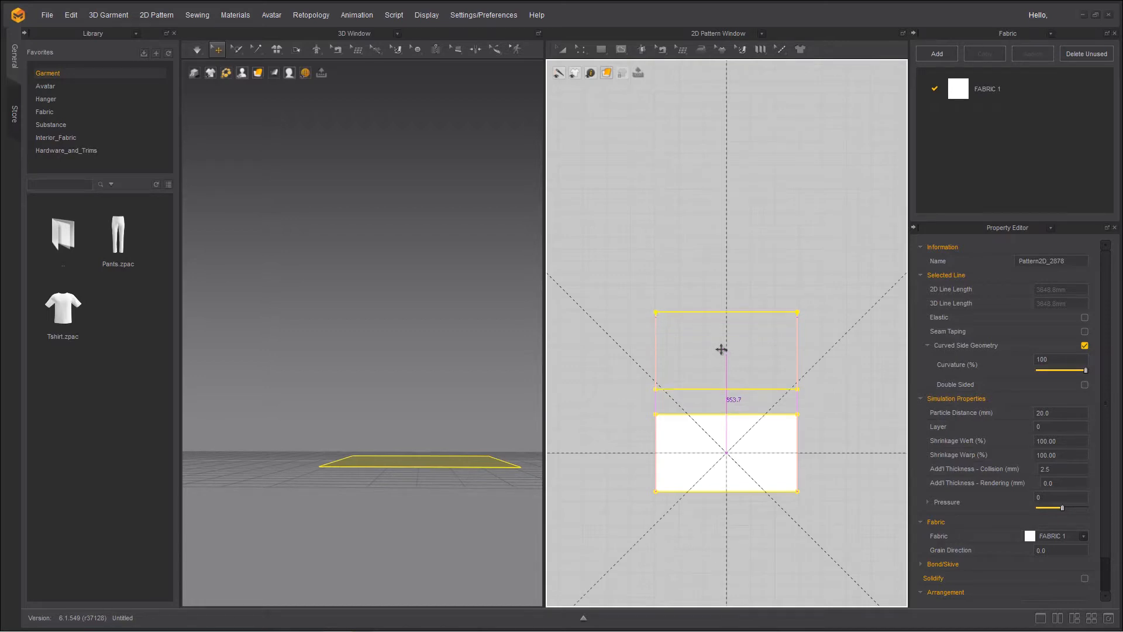
click(721, 349)
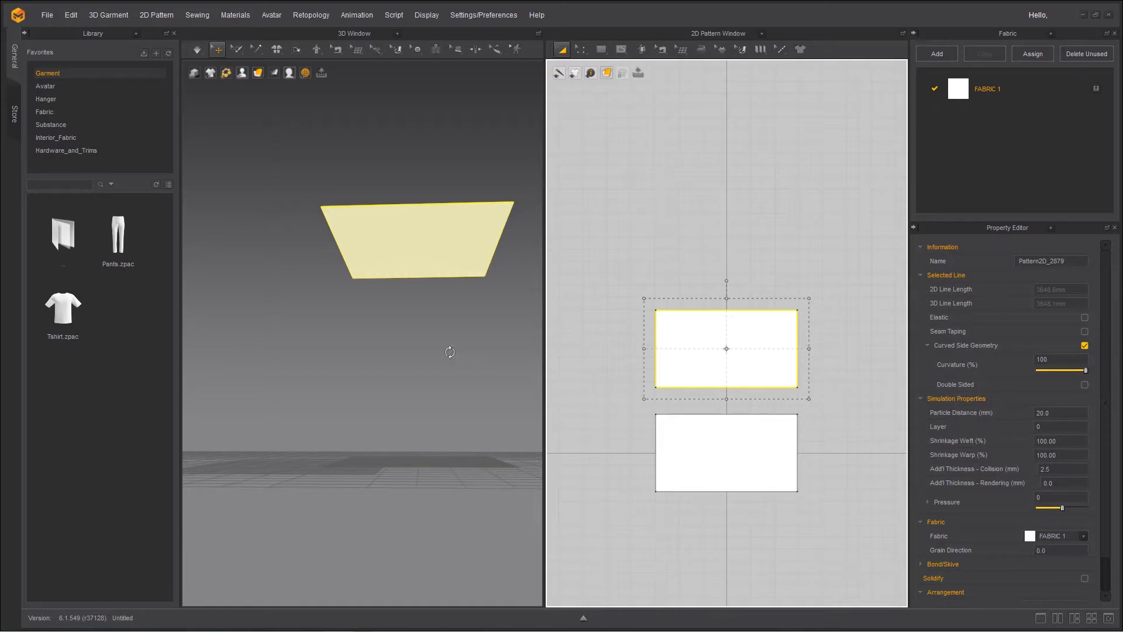
Step: Lower the duplicate pattern in 3D to float just above the original and flip it vertically
right_drag(449, 349, 355, 362)
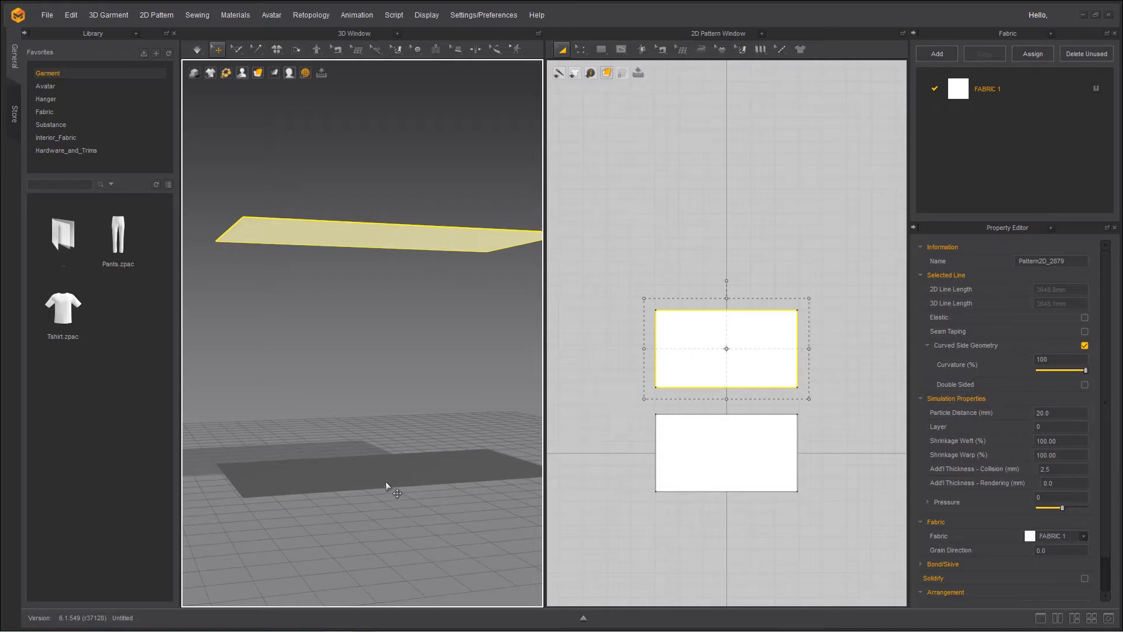
click(406, 242)
drag(408, 291, 404, 413)
right_click(314, 371)
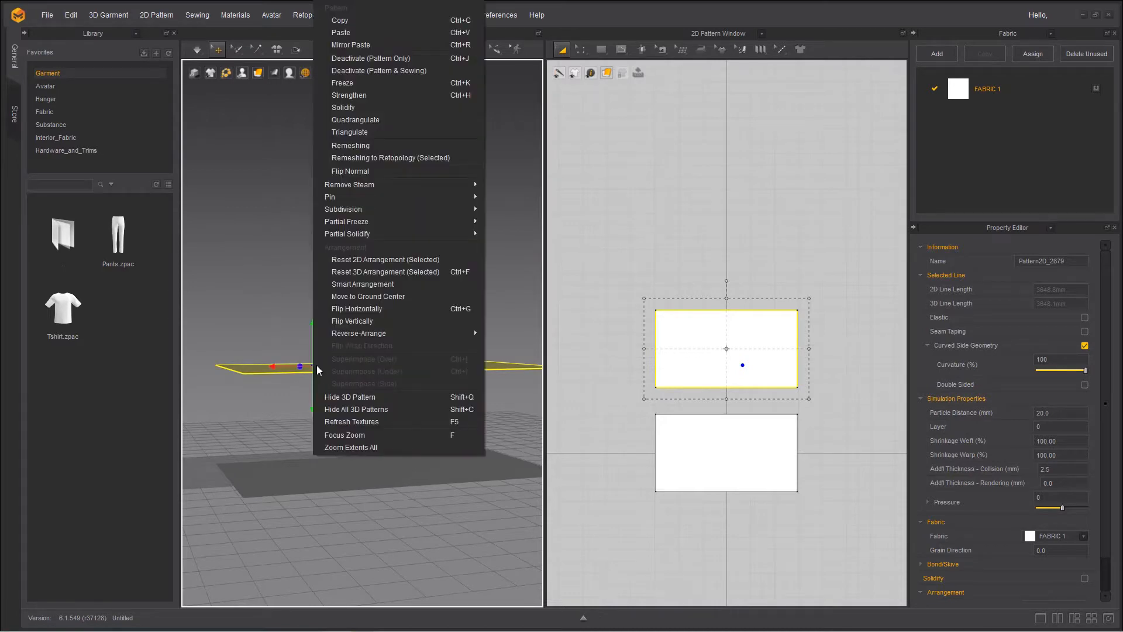
click(360, 321)
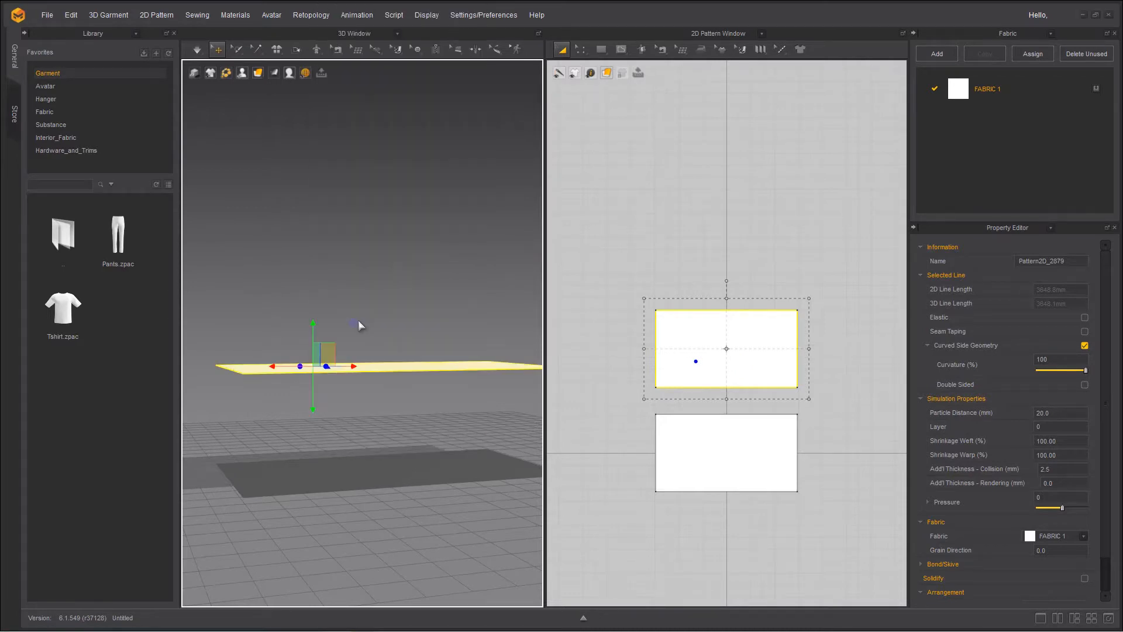
Step: Compare the same near corner of the upper and lower patterns in 3D with its location on each 2D pattern
right_drag(304, 264, 306, 213)
click(255, 361)
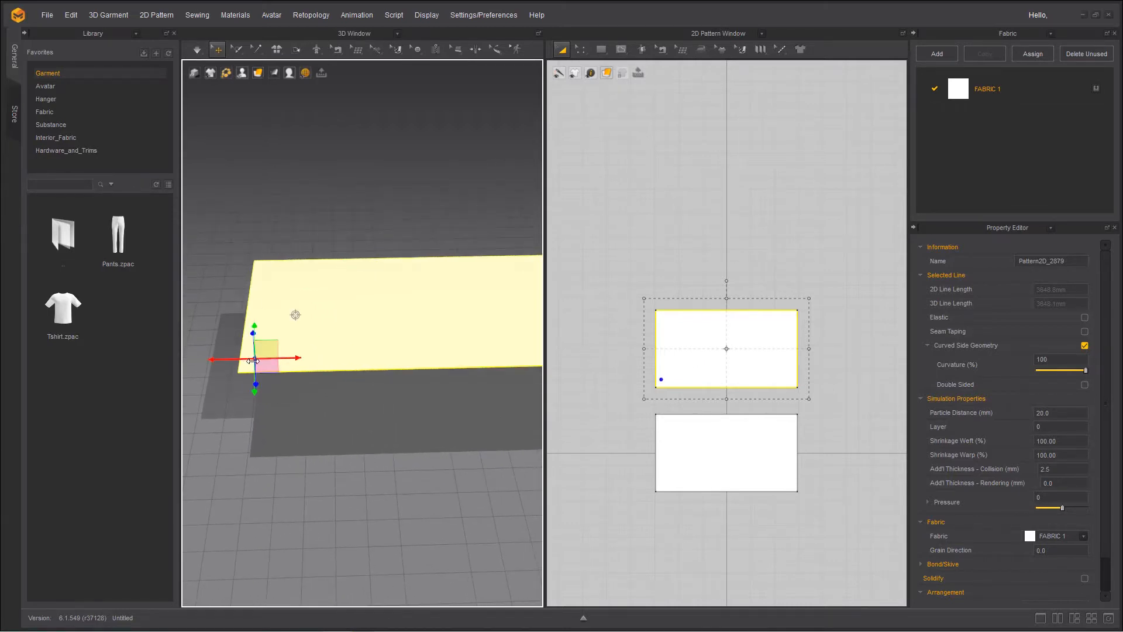
drag(252, 361, 253, 361)
click(264, 438)
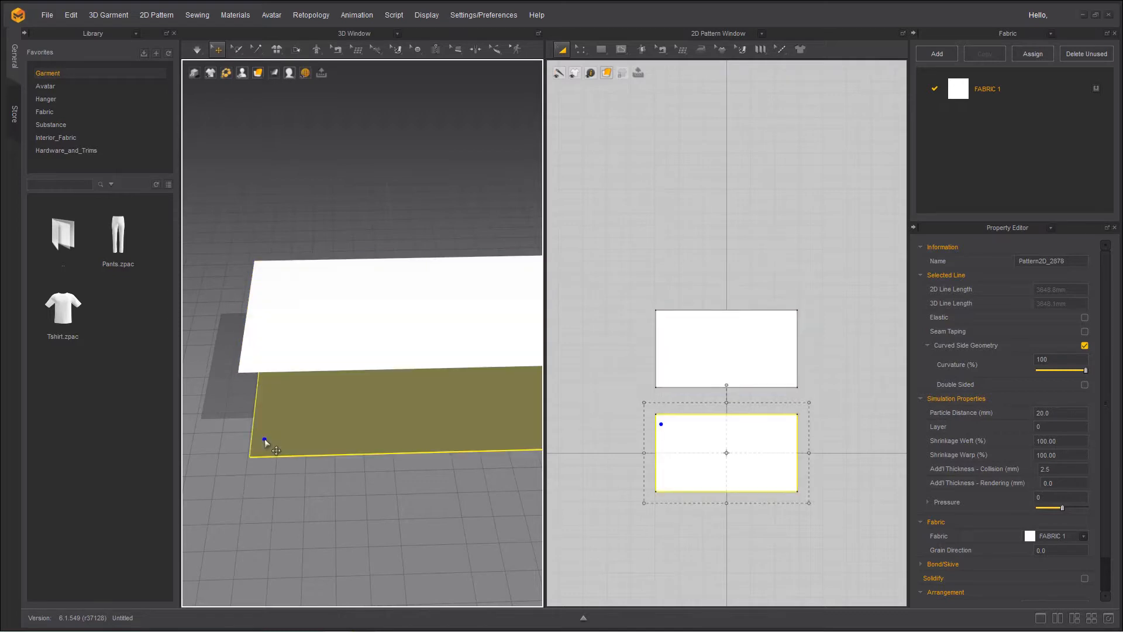
click(258, 361)
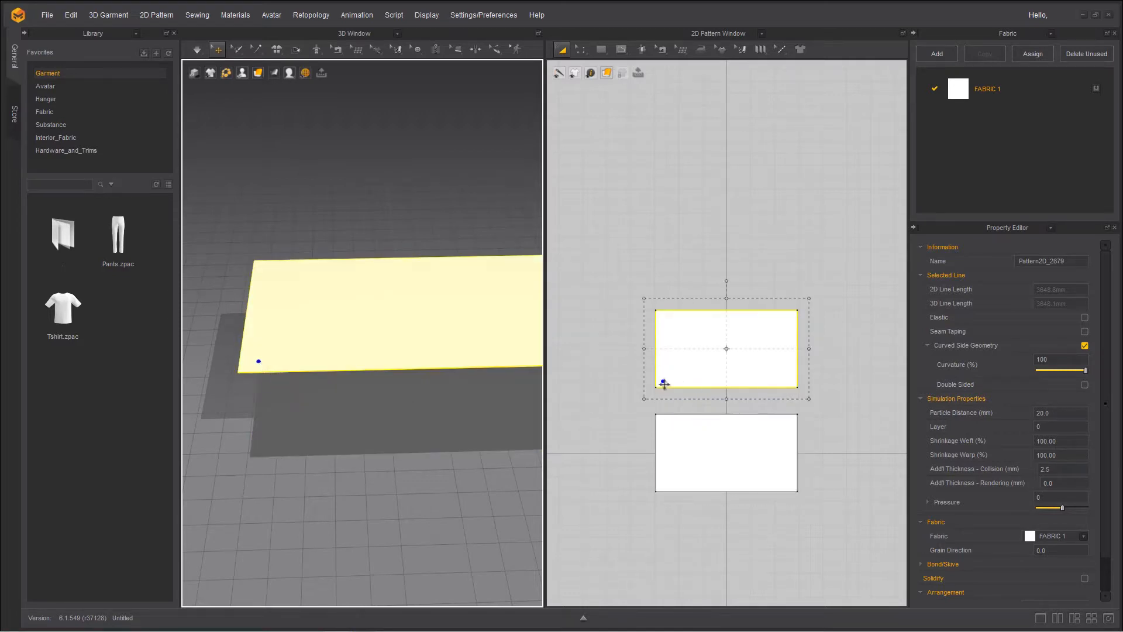
click(261, 442)
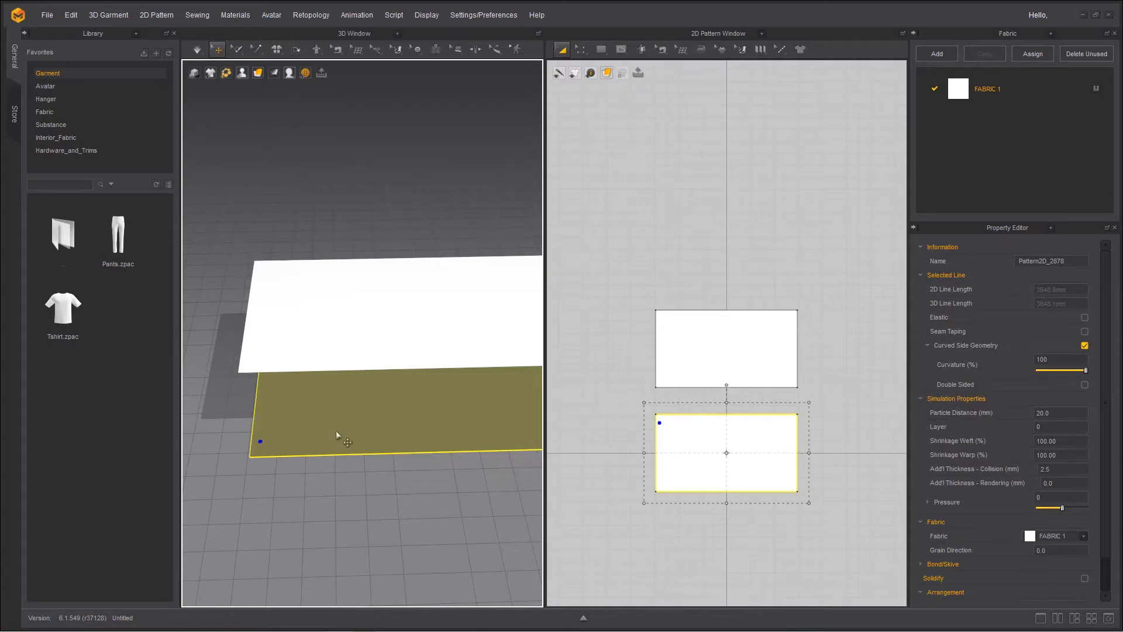
click(253, 365)
click(258, 440)
click(258, 364)
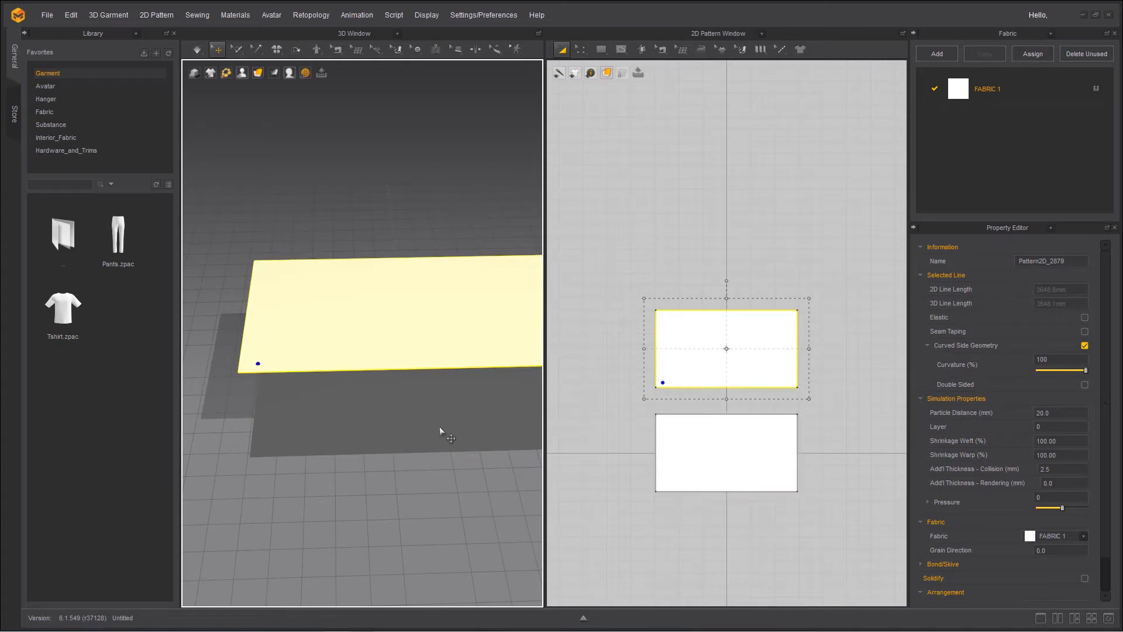
click(261, 438)
click(257, 364)
scroll(450, 494, down, 3)
right_drag(450, 493, 372, 448)
middle_drag(376, 458, 345, 428)
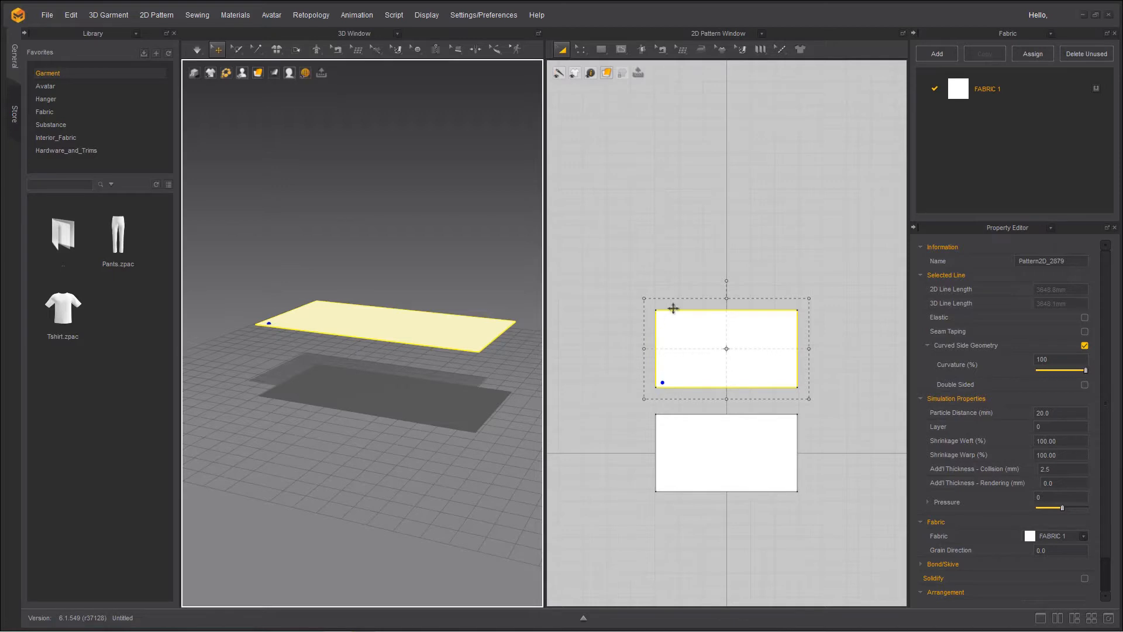
Step: Measure all four edges of the upper rectangle together with the Edit Pattern tool
click(579, 53)
click(592, 71)
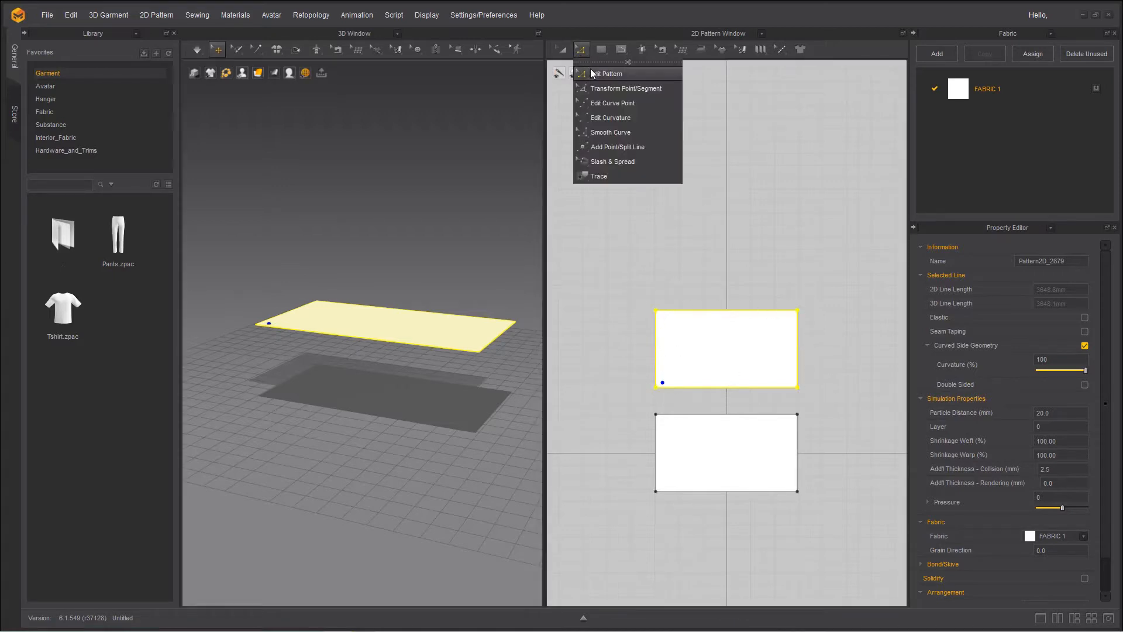
click(719, 312)
shift+click(659, 363)
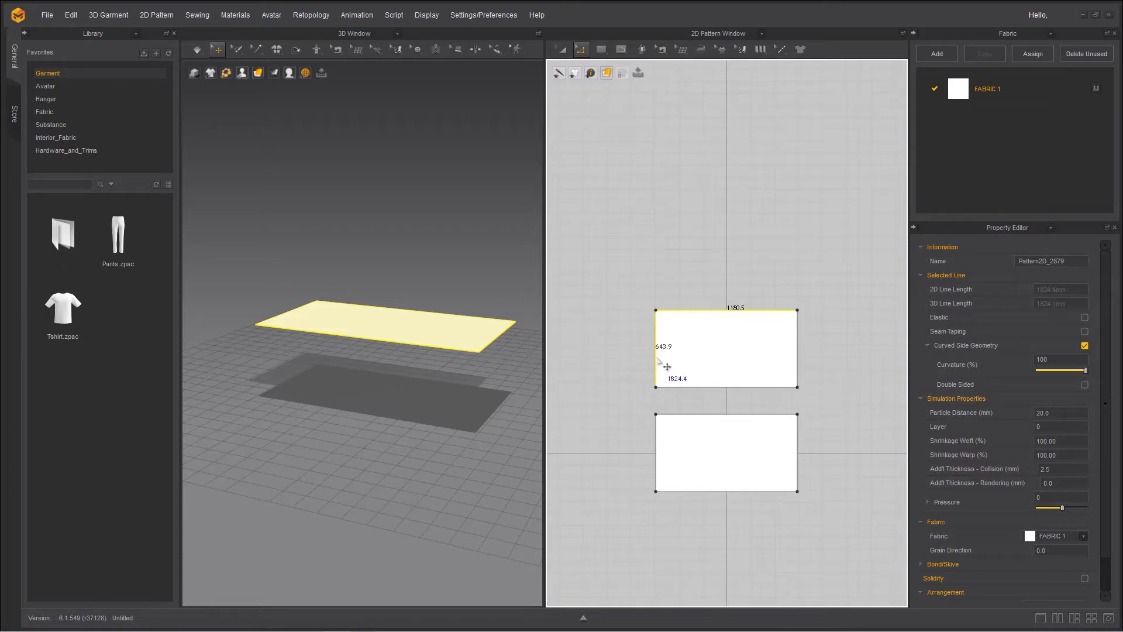
shift+click(760, 387)
shift+click(797, 374)
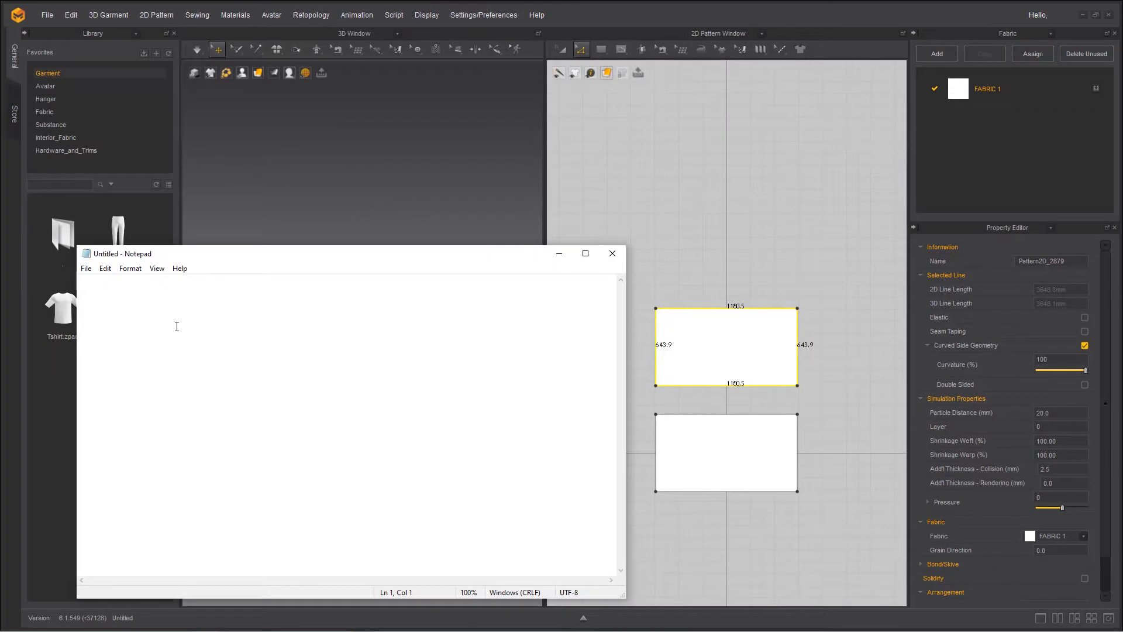
Step: Record the upper rectangle's measurements in Notepad as "ovral: 3648.8", "L: 1180.5" and "H: 643.9", then move the note out of the way
text(ovral: 3648.)
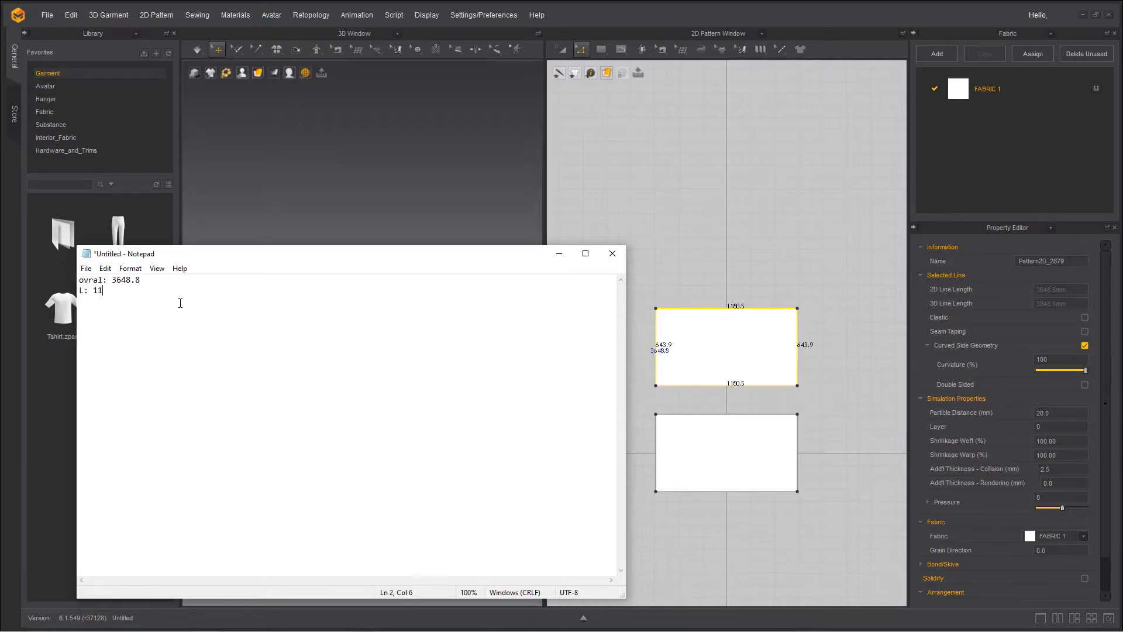
text(80.5)
key(Return)
text(H: 643)
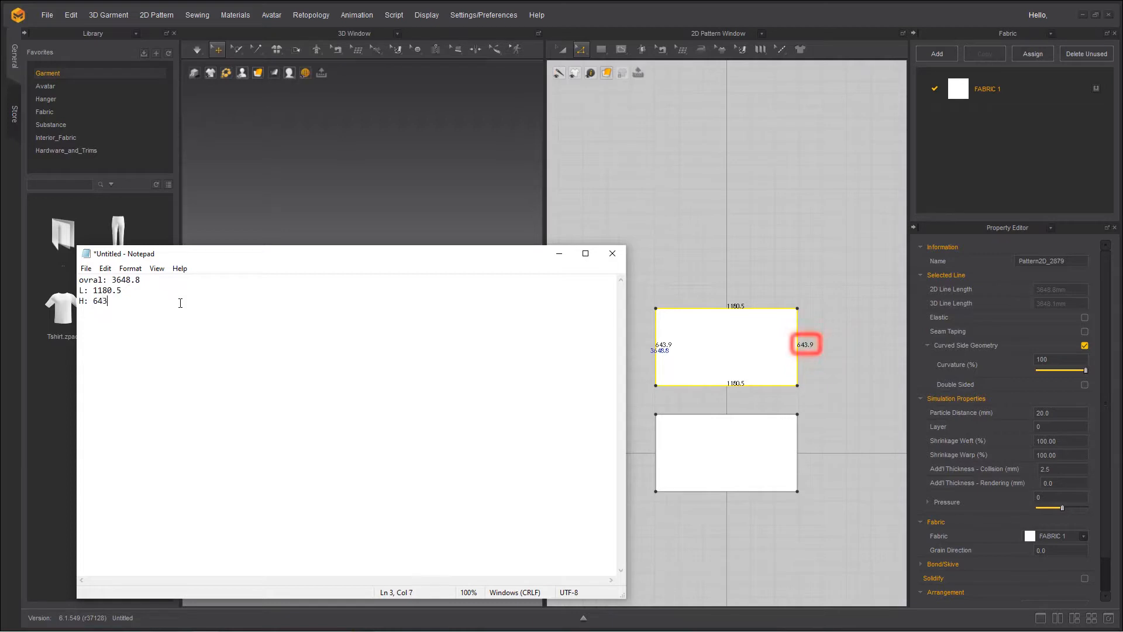
text(.9)
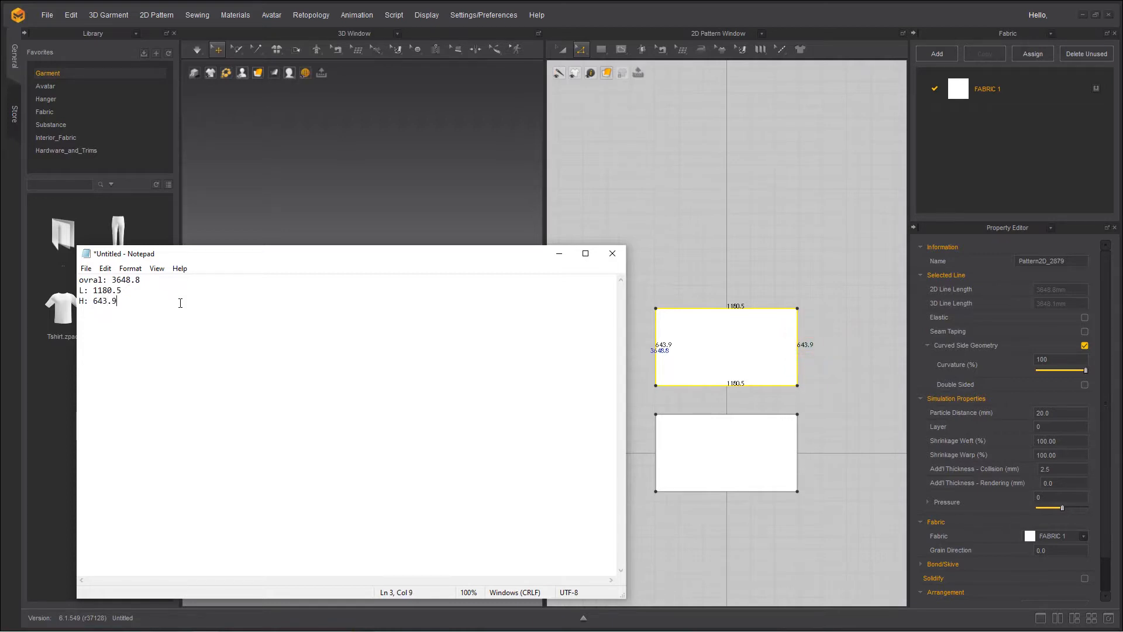
drag(468, 255, 1122, 222)
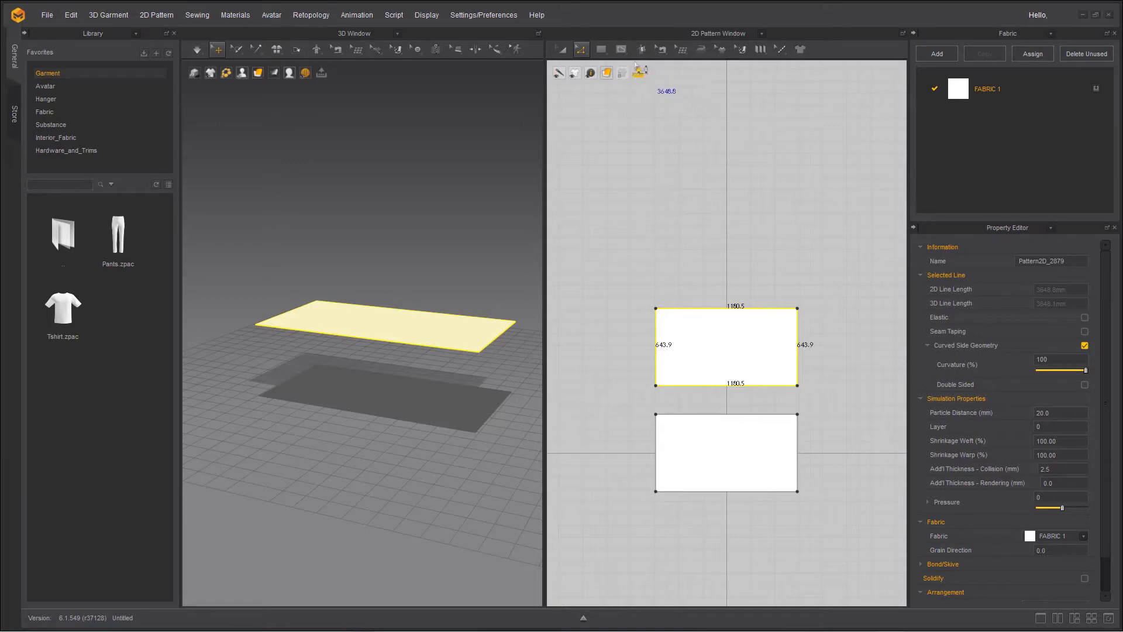
Step: Create a rectangular side-strip pattern 3648.8 mm wide and 125 mm high between the two existing rectangles in the 2D pattern window
click(601, 50)
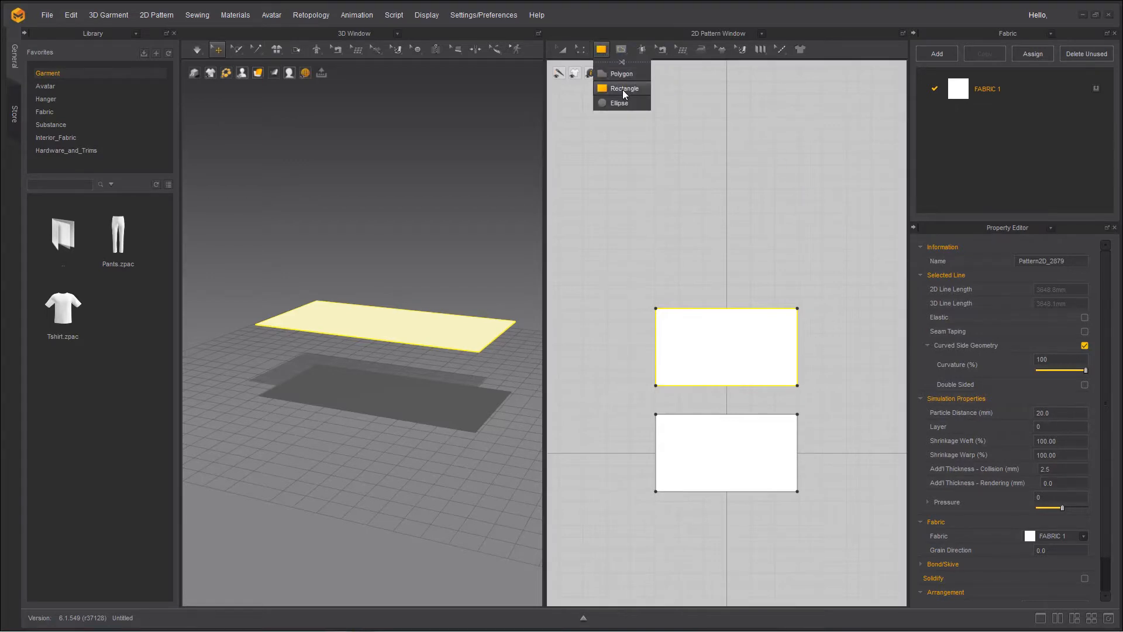
click(623, 90)
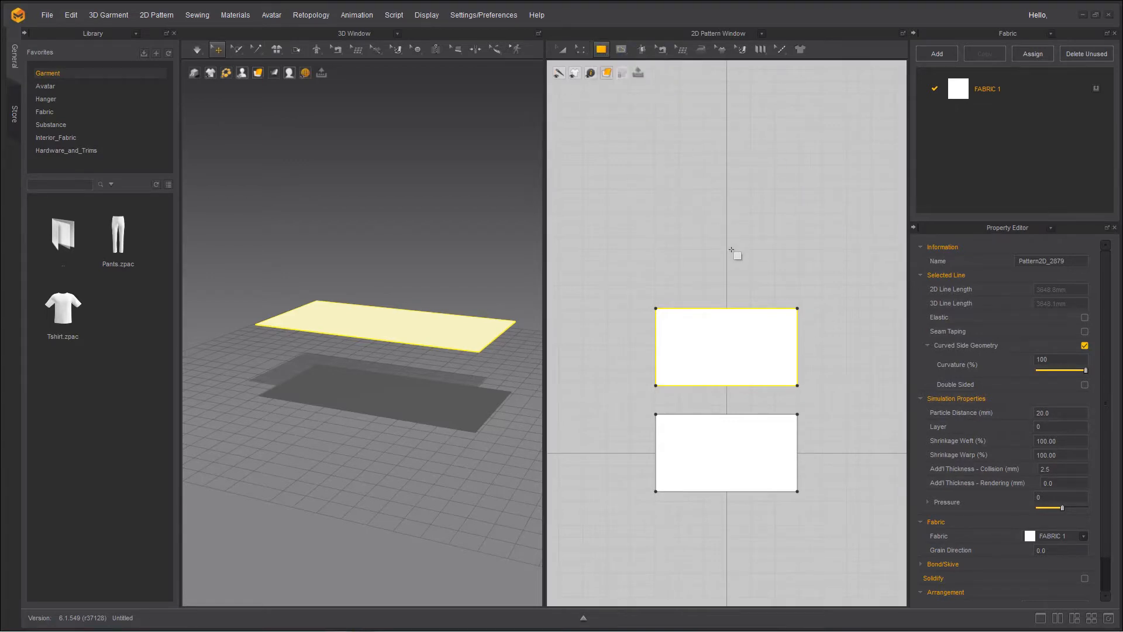
click(727, 401)
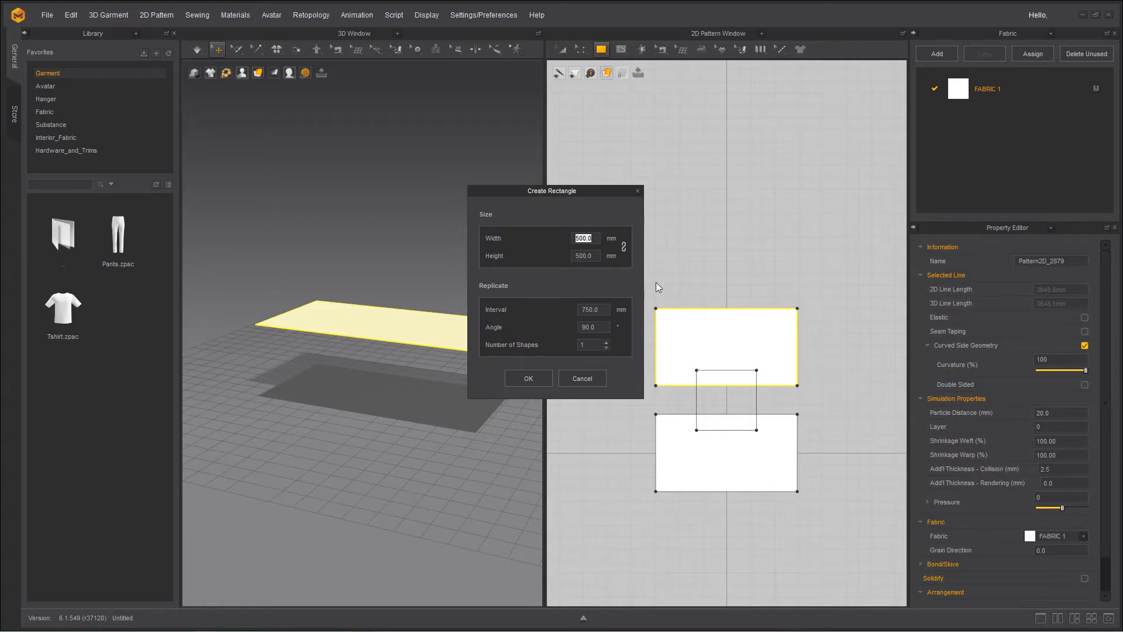
drag(593, 238, 563, 236)
text(3648.8)
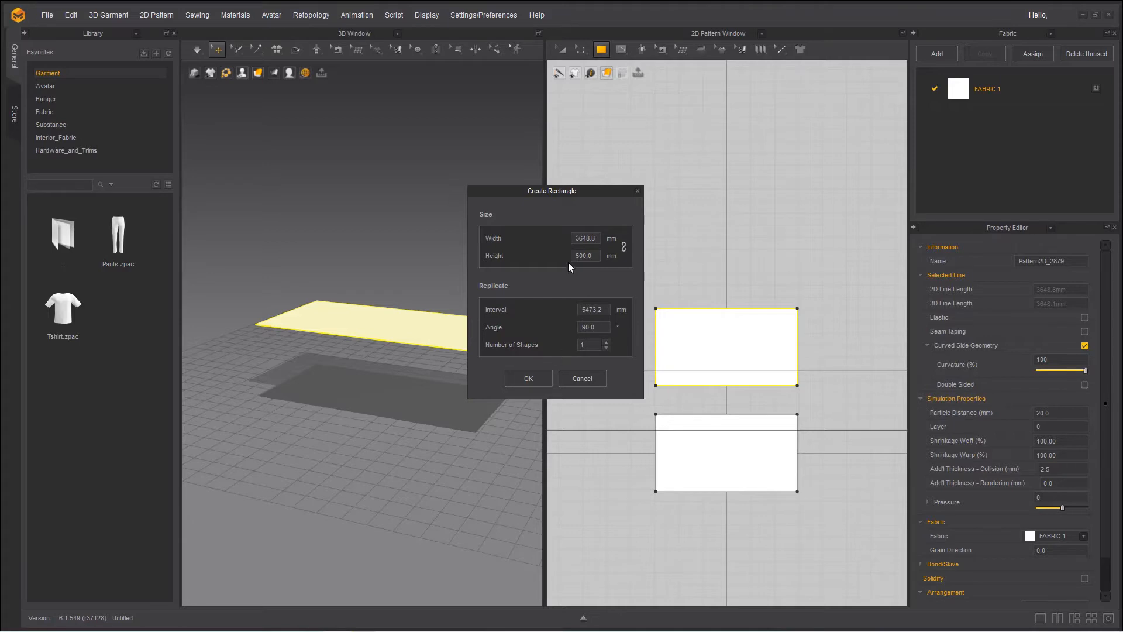
key(Tab)
text(120)
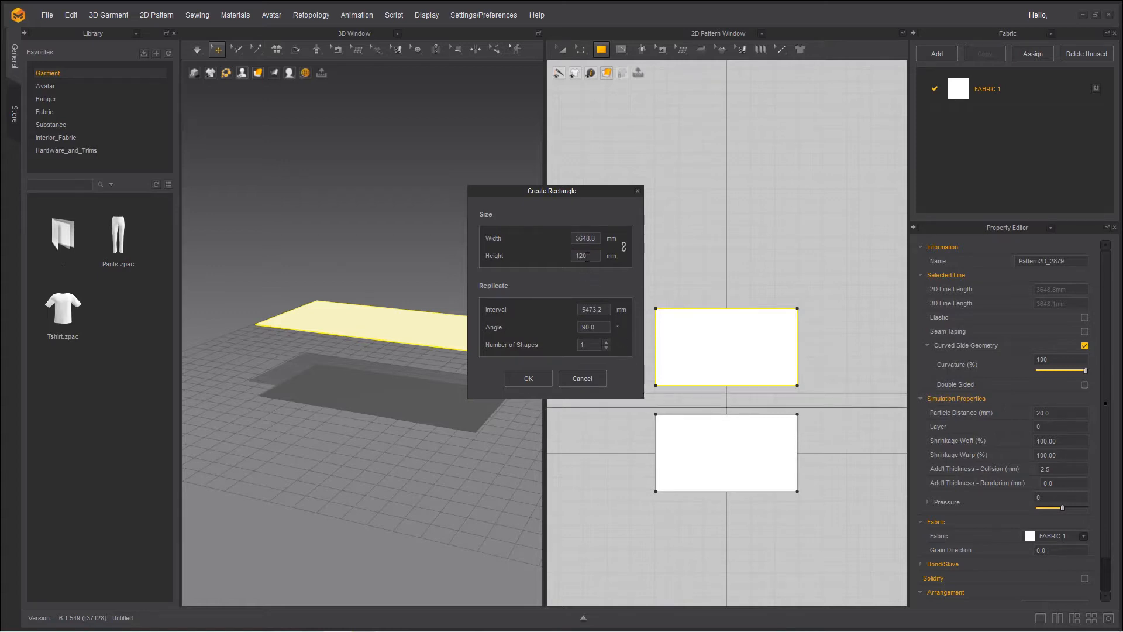
drag(587, 257, 541, 255)
text(130)
drag(588, 256, 545, 250)
text(125)
click(527, 378)
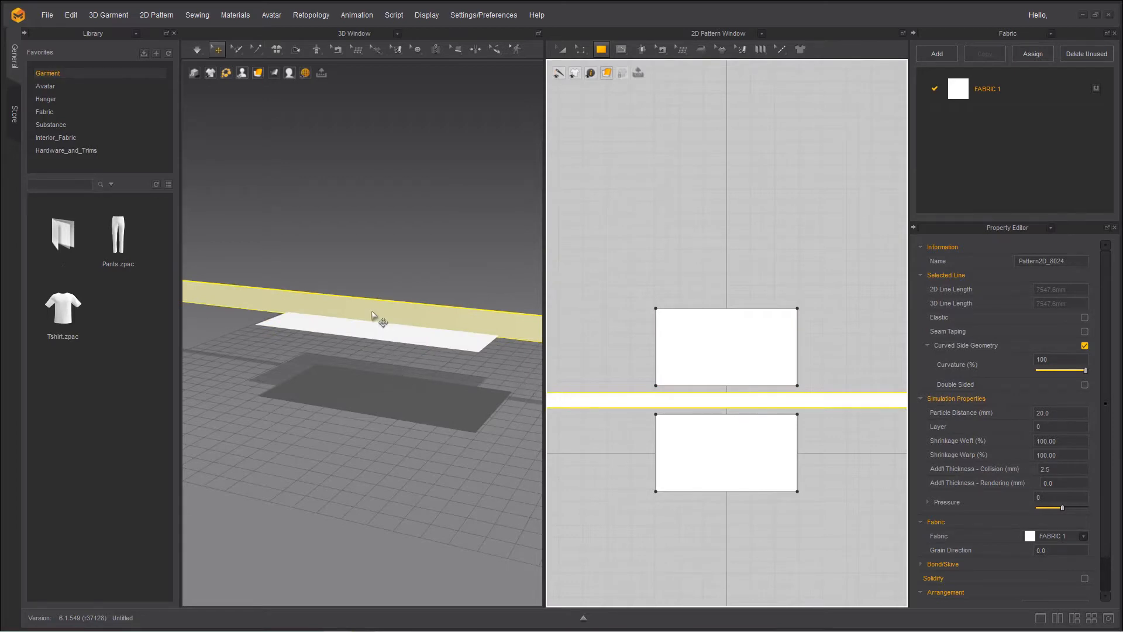
Step: Shift the long strip in the 2D pattern window so its left end lines up with the left edges of both rectangles
scroll(377, 319, down, 3)
scroll(376, 319, down, 1)
click(562, 49)
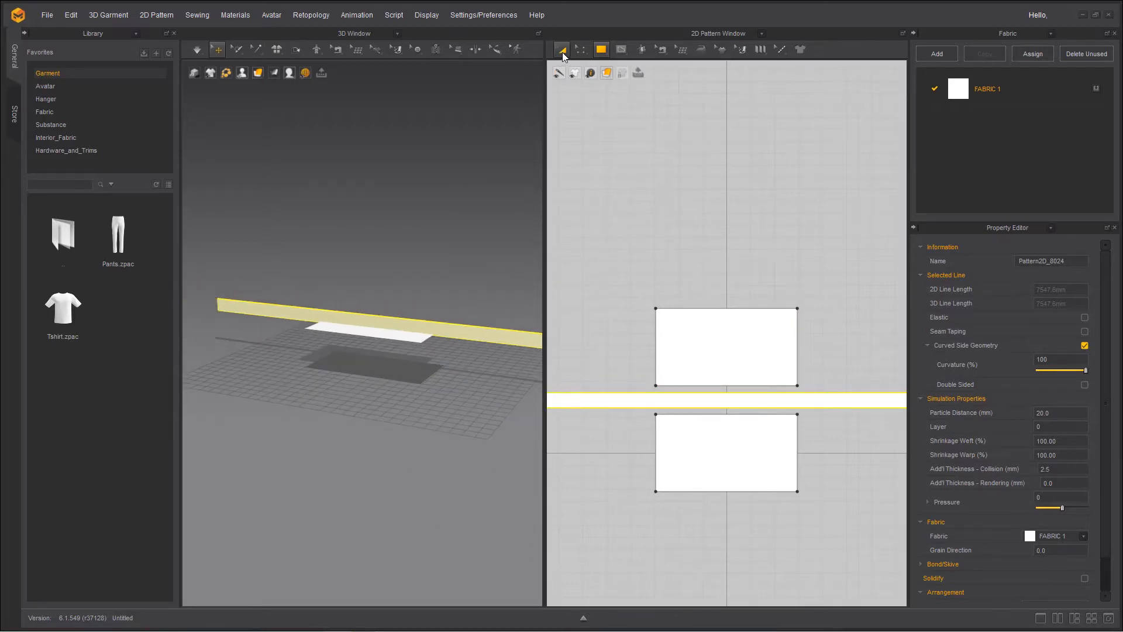
middle_drag(631, 492, 696, 496)
scroll(683, 486, down, 2)
scroll(684, 485, up, 1)
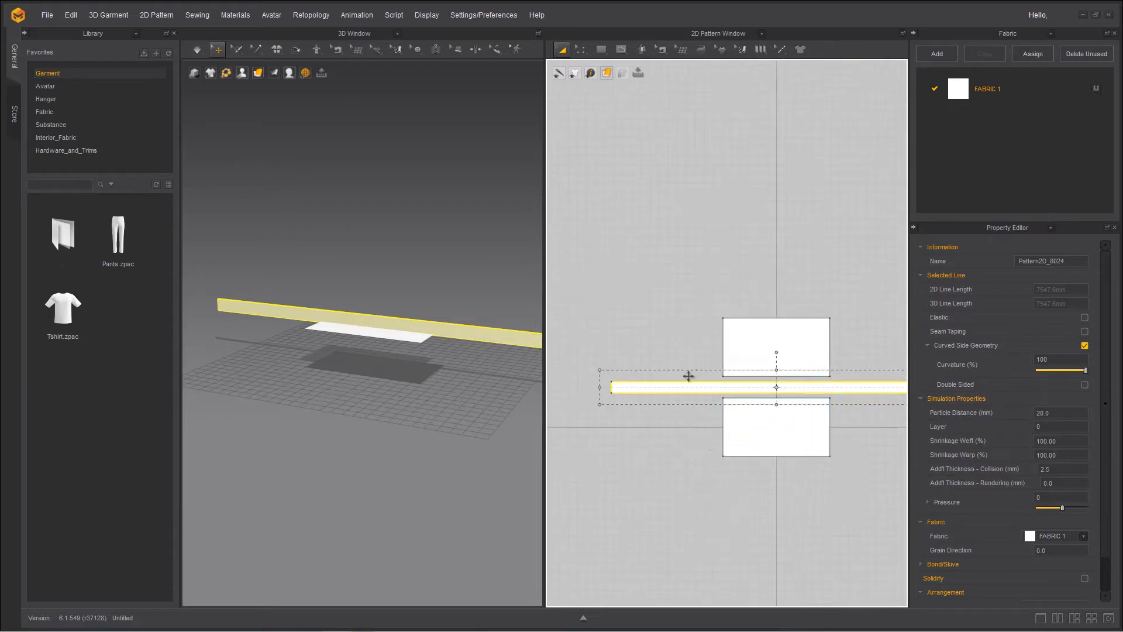
drag(660, 382, 764, 399)
scroll(770, 386, up, 2)
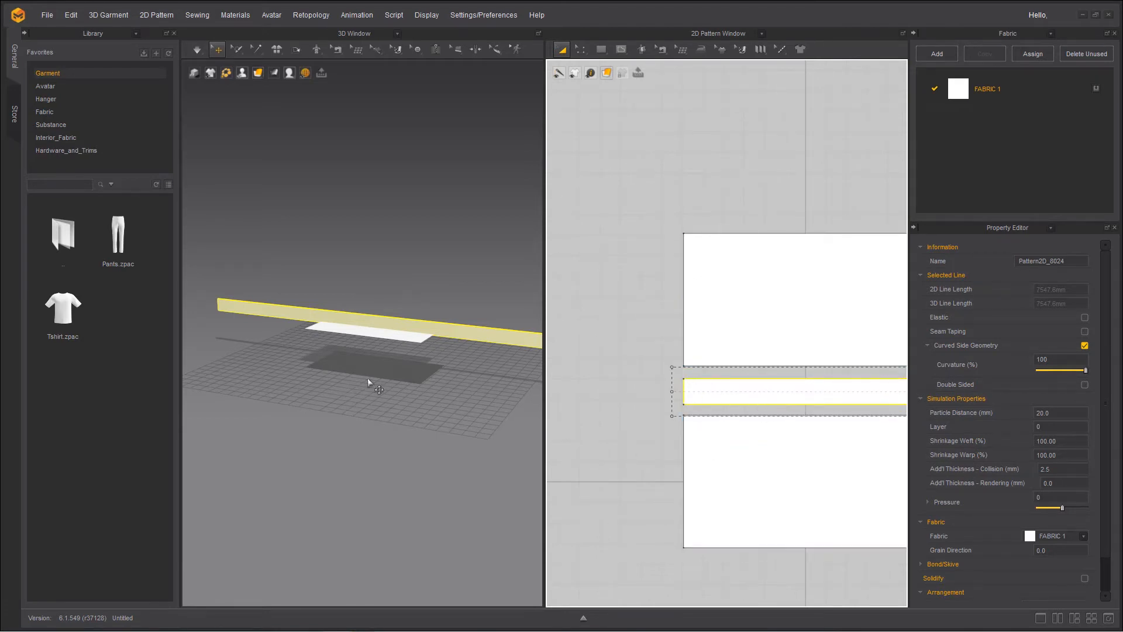
Step: Slide the strip in 3D until its end aligns with the rectangles' left corner, and lower it beneath the upper rectangle
scroll(377, 414, up, 3)
right_drag(376, 413, 407, 403)
click(427, 314)
scroll(362, 401, down, 2)
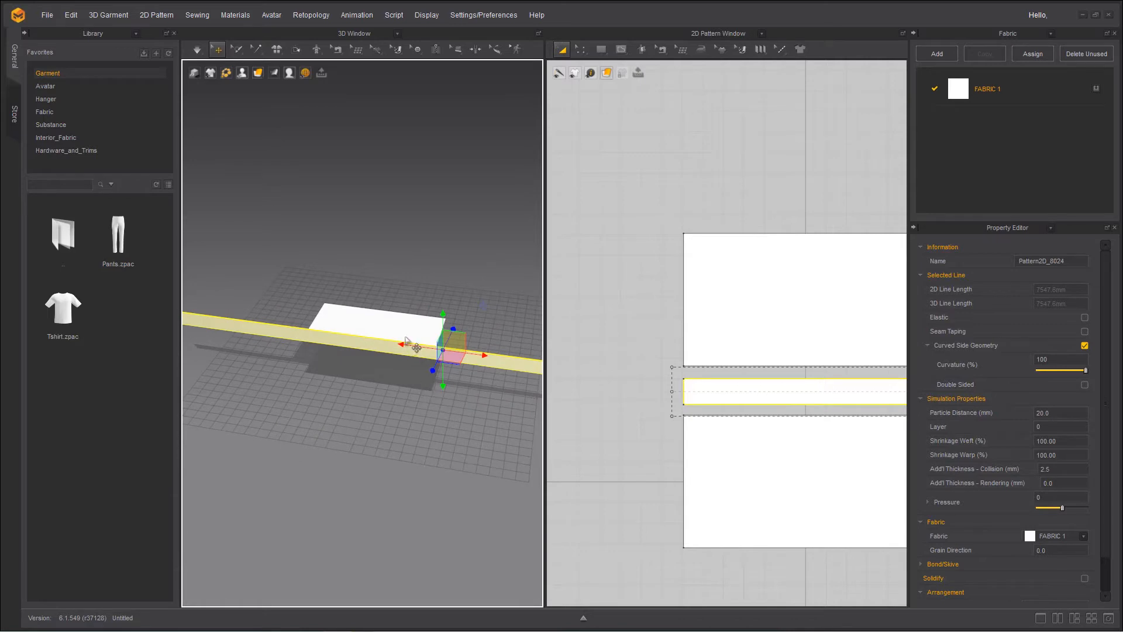
drag(406, 340, 556, 373)
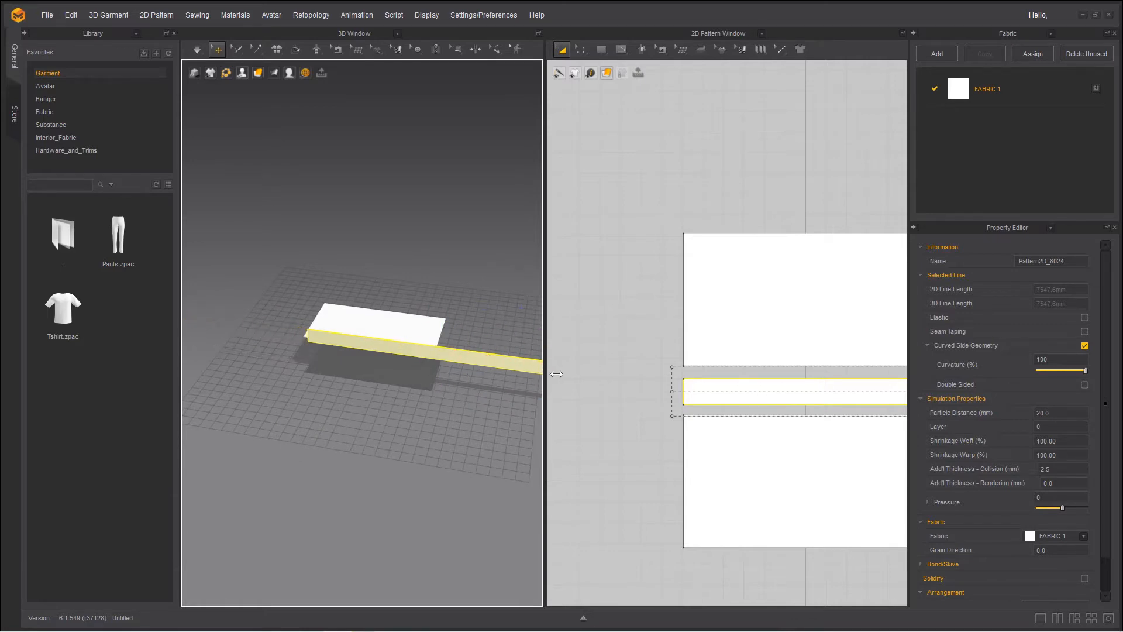
right_drag(417, 384, 429, 381)
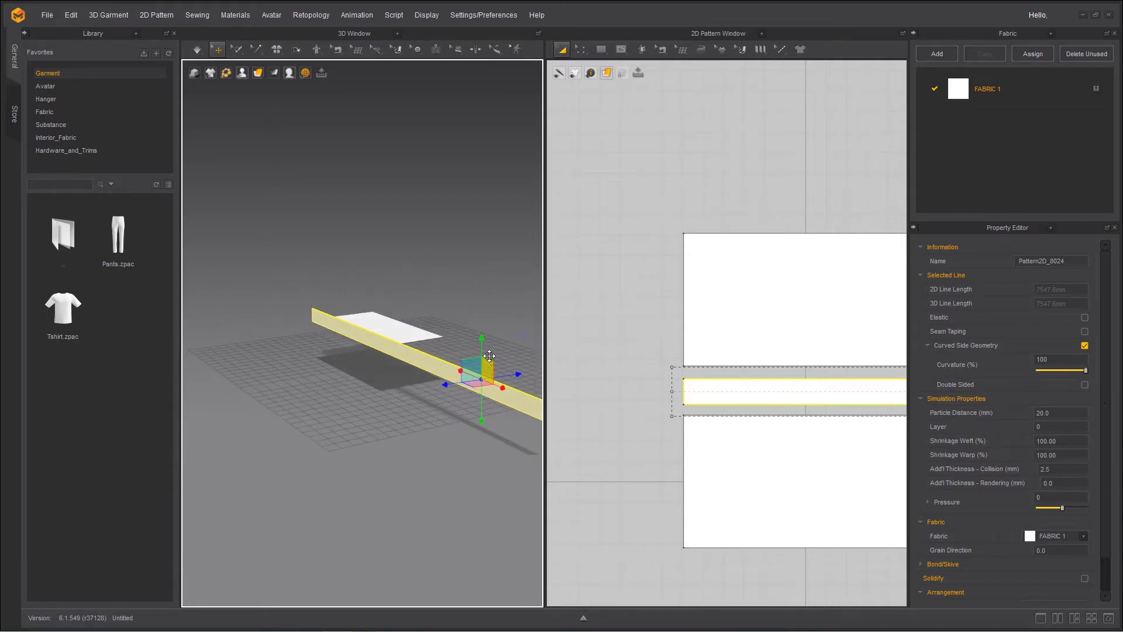
drag(482, 340, 481, 375)
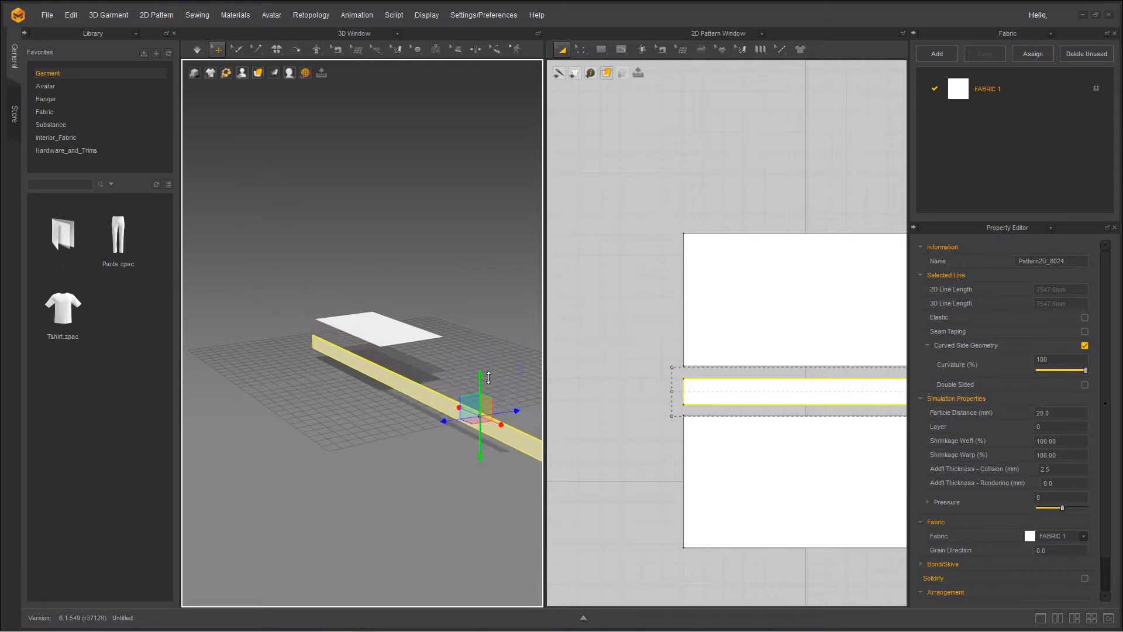
Step: Lower the strip slightly further in 3D toward the bottom rectangle
right_drag(263, 430, 349, 365)
click(351, 331)
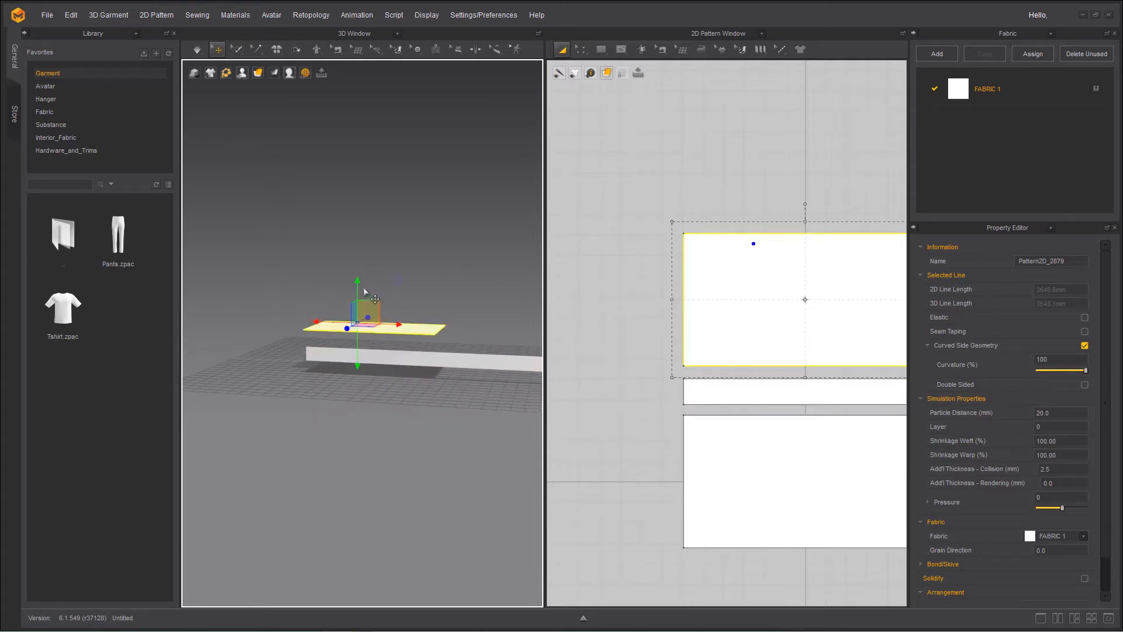
scroll(322, 408, up, 4)
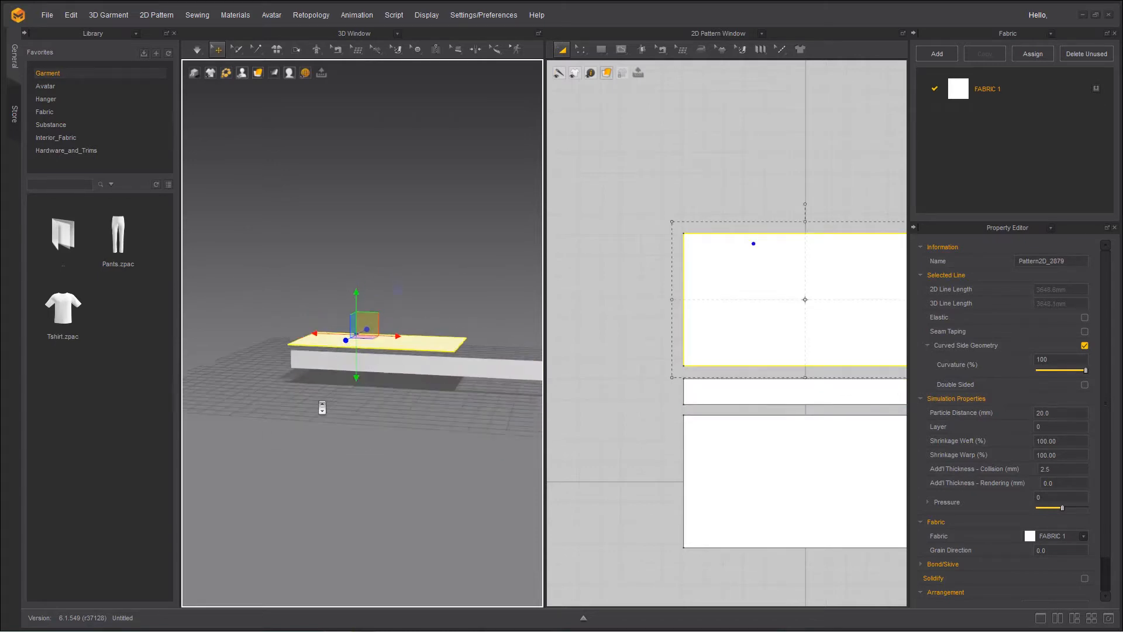
right_drag(323, 424, 404, 407)
click(418, 437)
drag(418, 398, 418, 421)
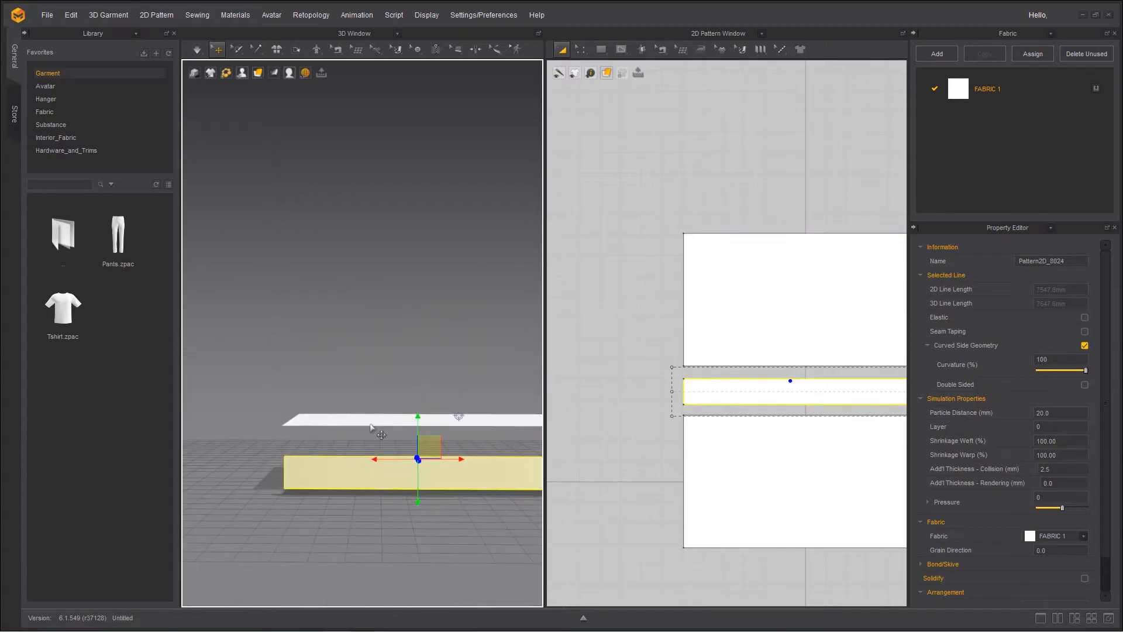
Step: Lower the upper rectangle in 3D so it floats just above the strip with a small gap
click(403, 420)
drag(402, 382, 402, 403)
drag(450, 442, 451, 441)
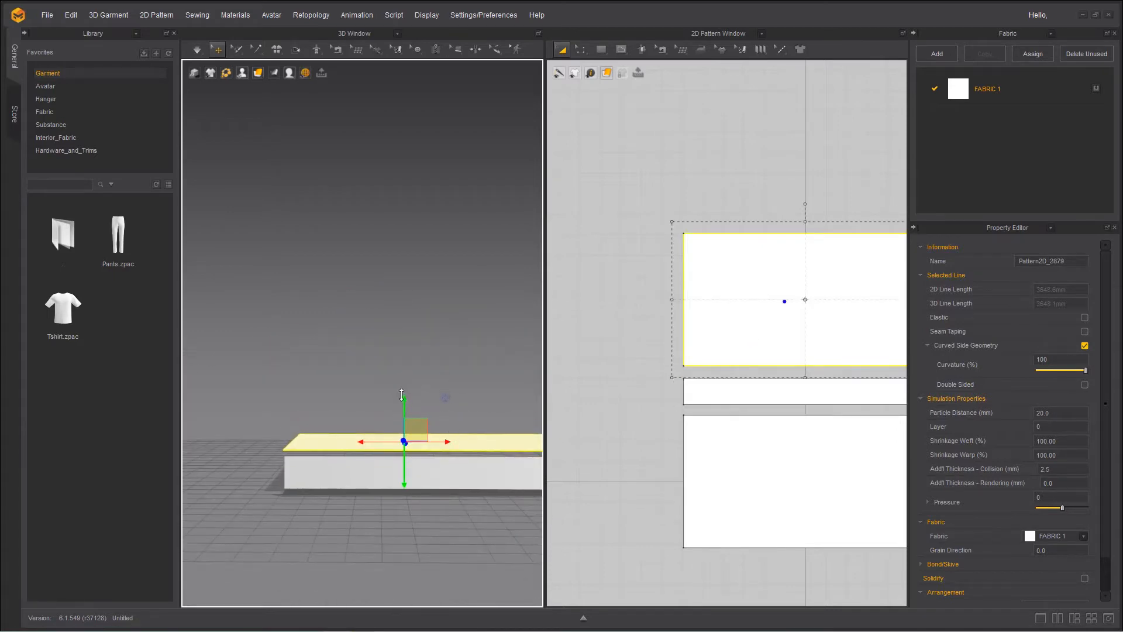
drag(402, 393, 403, 383)
Step: Fine-tune the strip's height in 3D to sit between the upper and lower rectangles, and turn on high-quality rendering
click(380, 463)
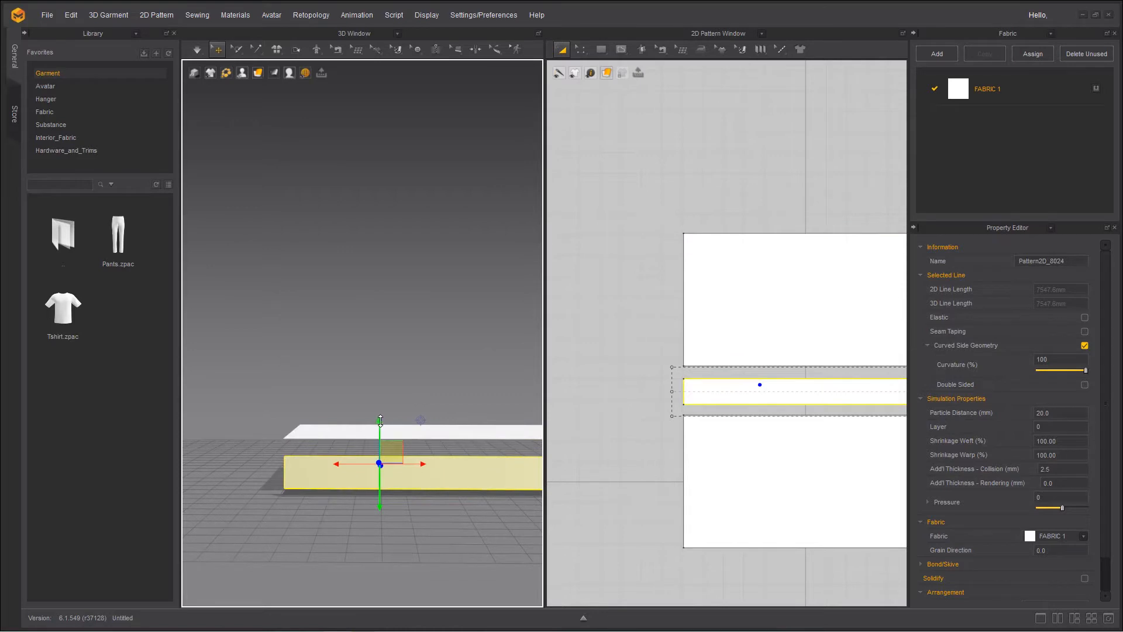
drag(382, 420, 383, 413)
right_drag(328, 539, 321, 521)
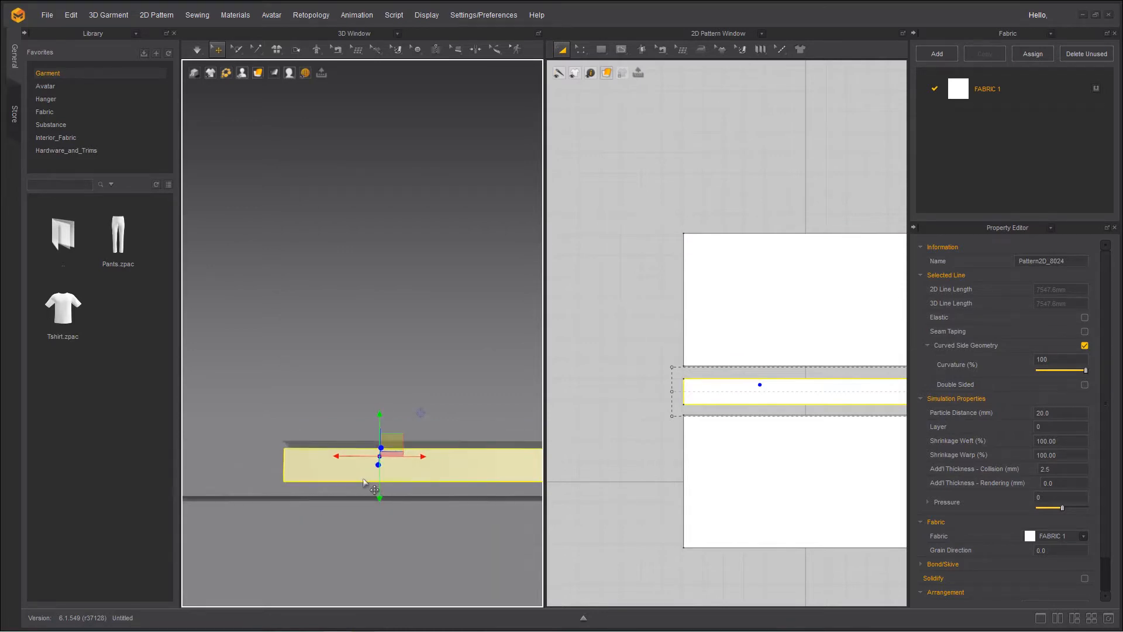
drag(380, 413, 381, 418)
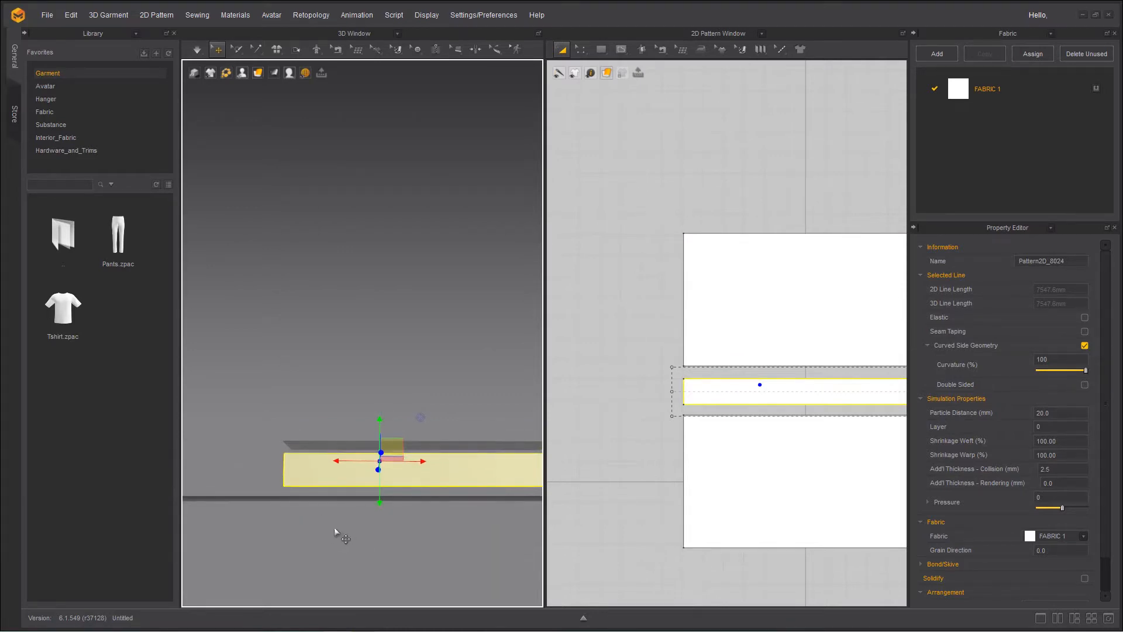
mouse_move(334, 528)
right_down()
mouse_move(345, 561)
mouse_move(310, 555)
mouse_move(319, 527)
right_up()
click(196, 74)
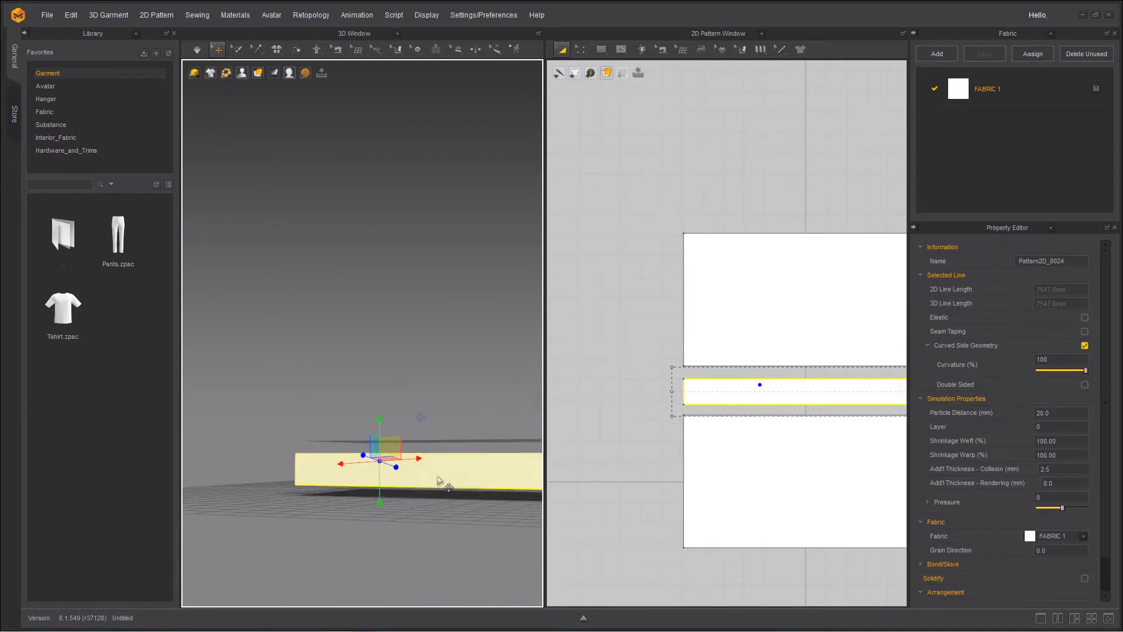
mouse_move(442, 481)
right_down()
mouse_move(351, 498)
mouse_move(359, 506)
right_up()
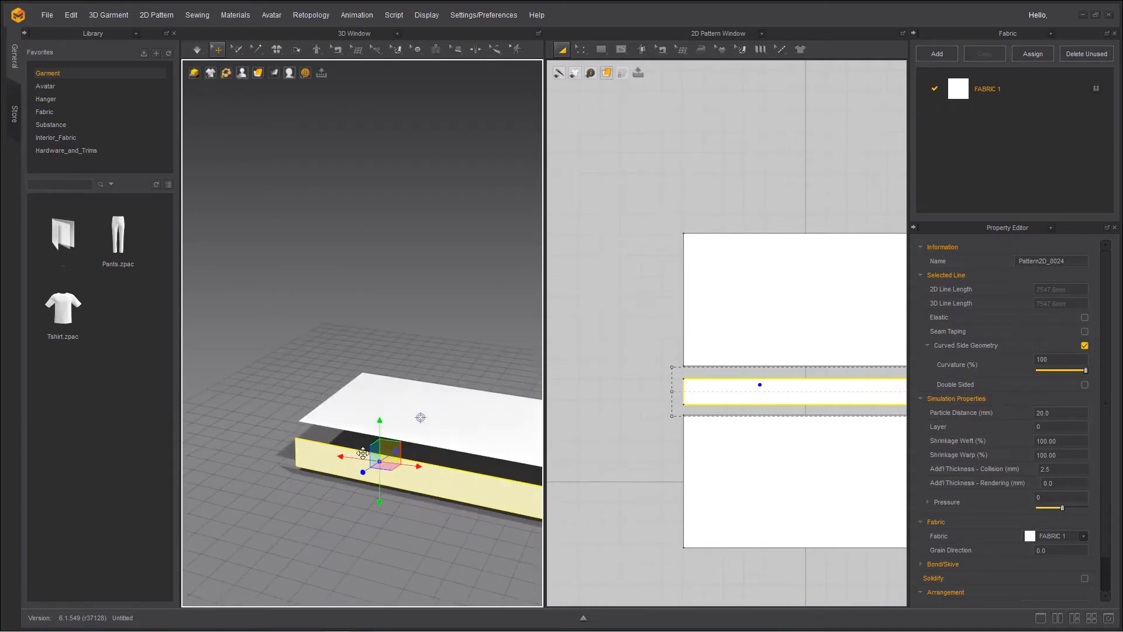
Step: Compare the near left corners of the upper rectangle, strip and lower rectangle in 3D with their locations on the 2D patterns
click(317, 417)
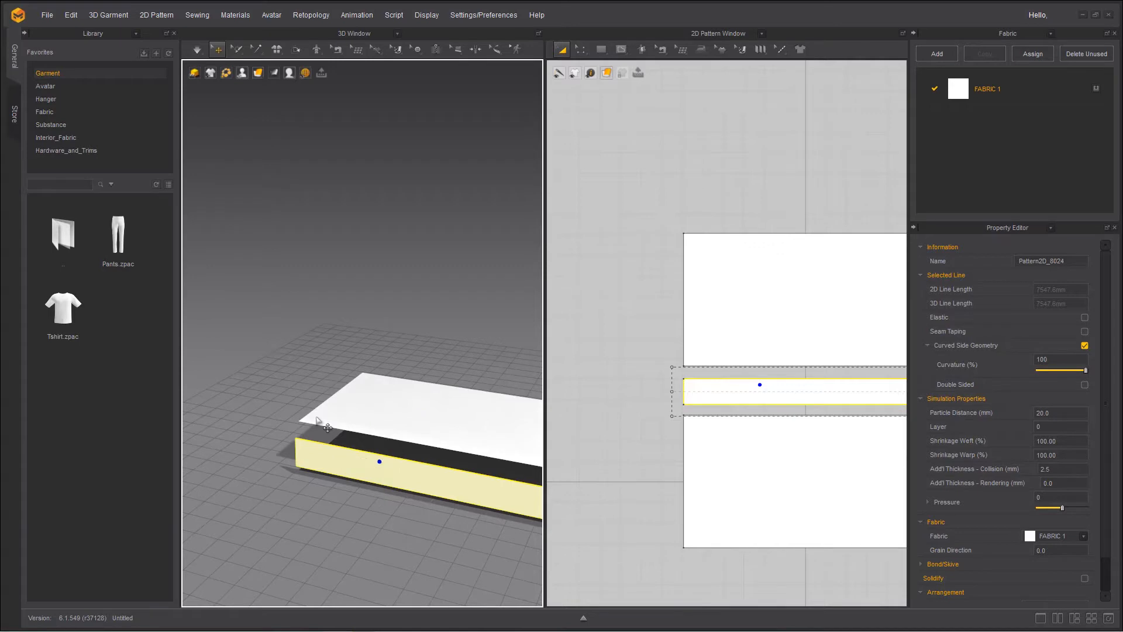
click(316, 418)
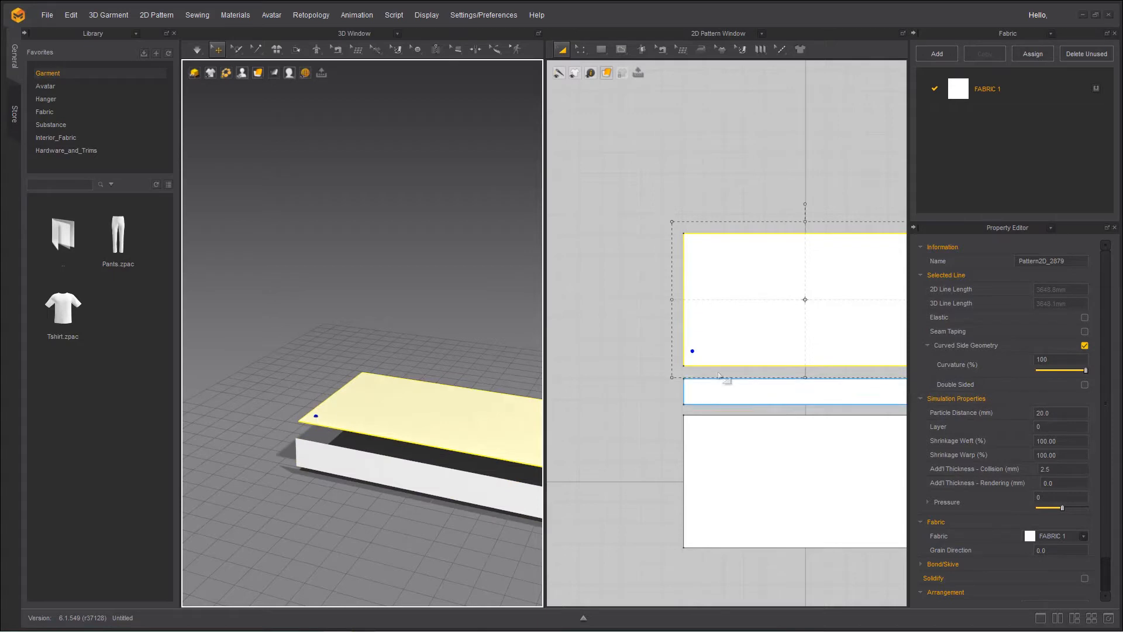
click(301, 444)
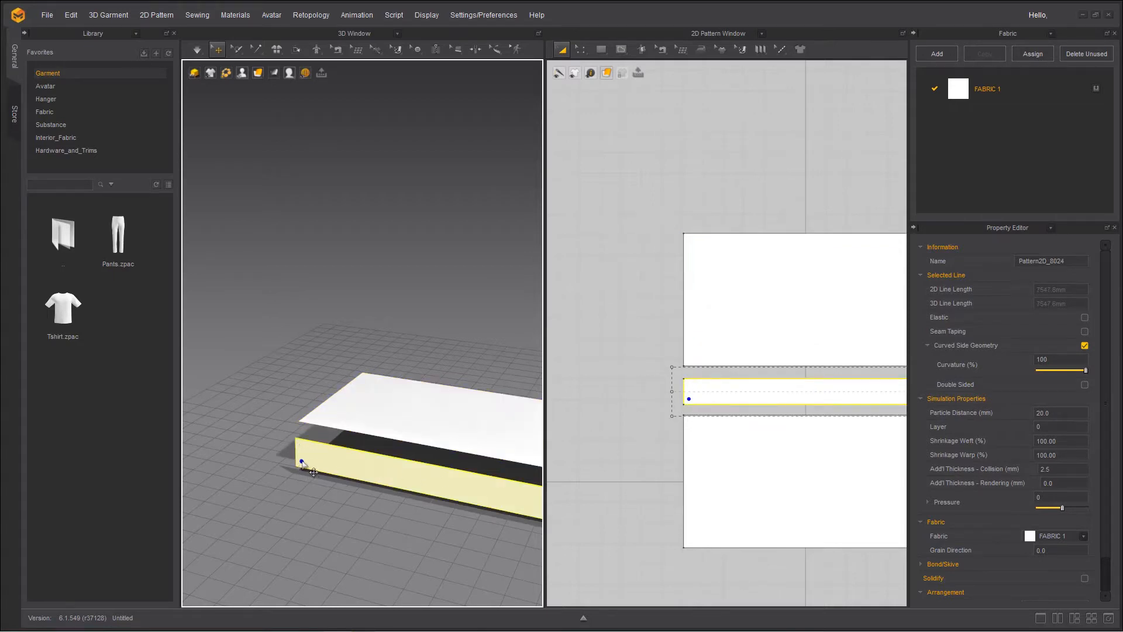
click(302, 461)
right_drag(374, 550, 311, 504)
click(299, 491)
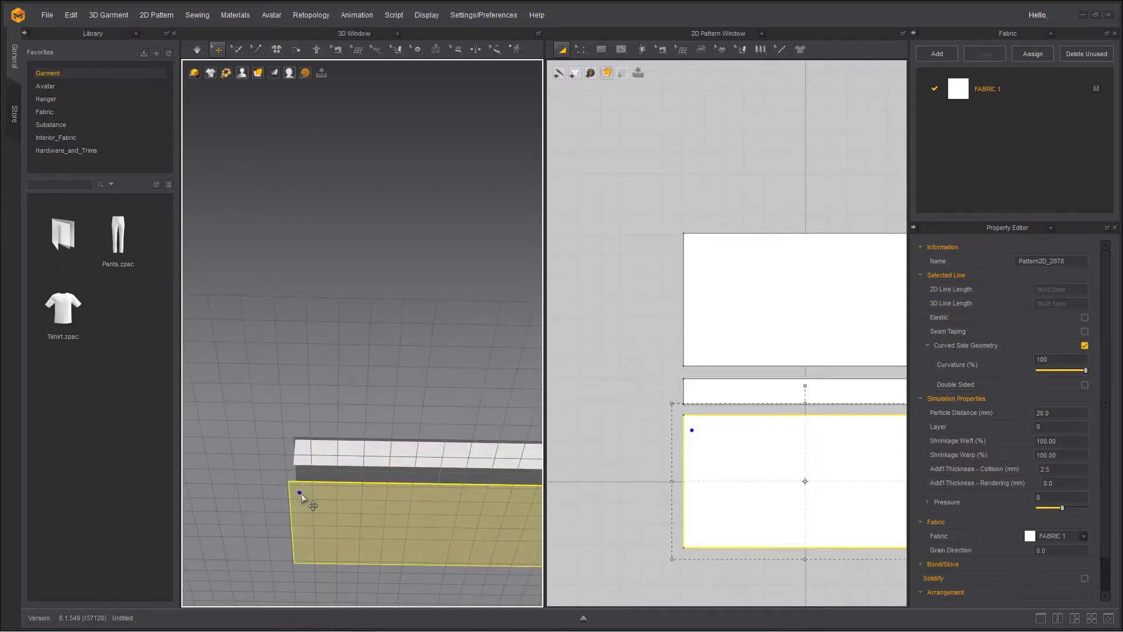
click(301, 444)
right_drag(302, 446, 292, 475)
click(307, 411)
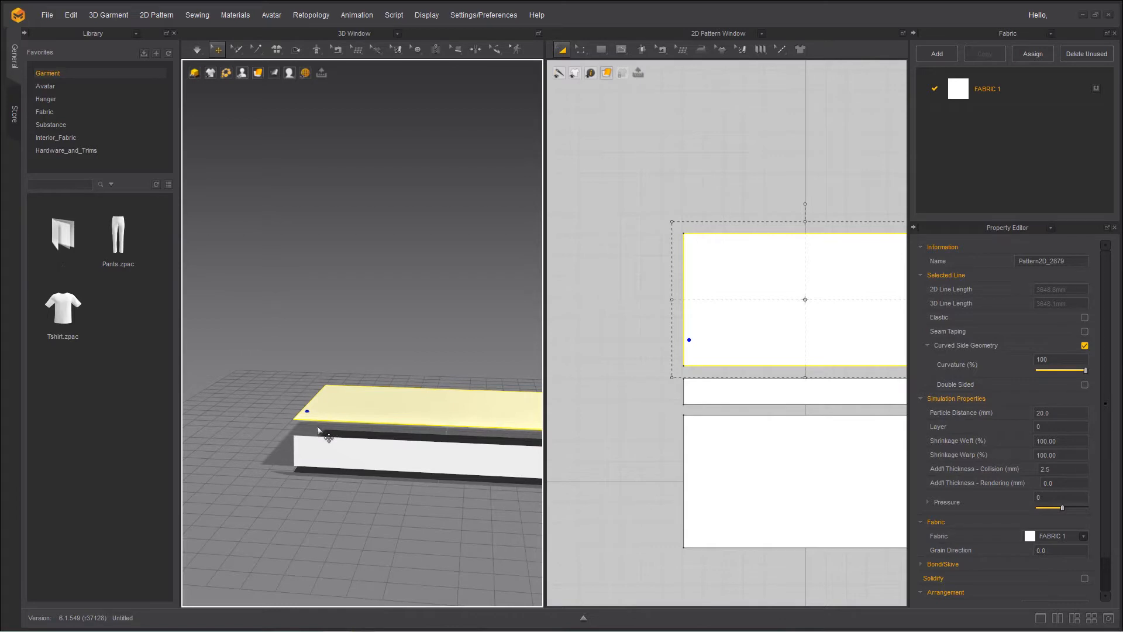
scroll(338, 518, down, 3)
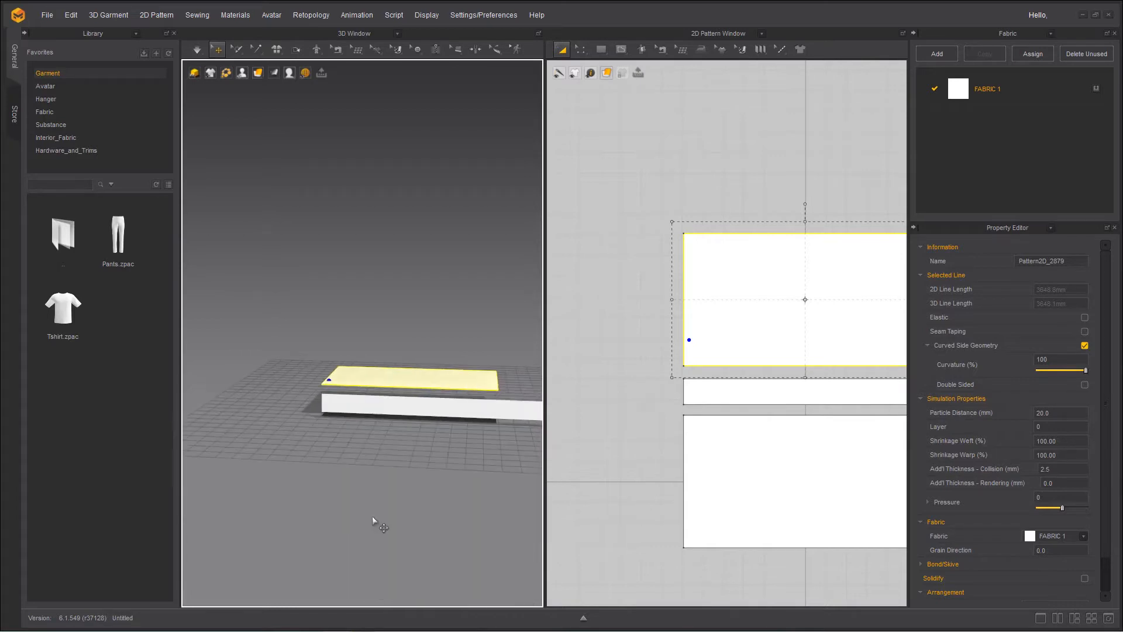
middle_drag(375, 520, 273, 524)
right_drag(273, 523, 298, 455)
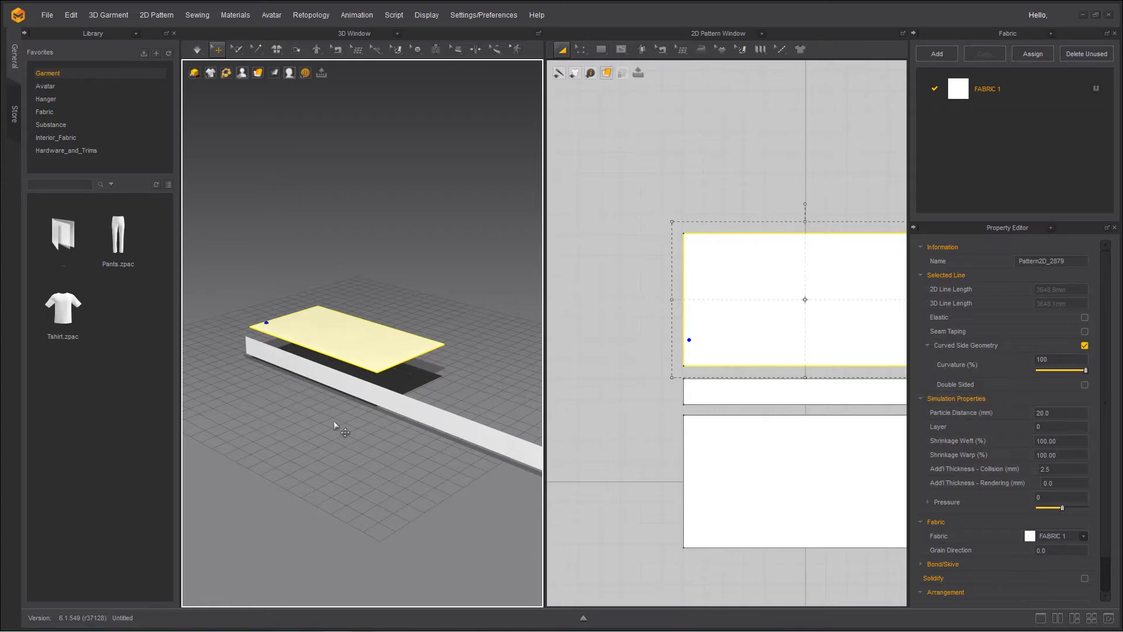
mouse_move(365, 448)
right_down()
mouse_move(344, 451)
mouse_move(371, 431)
right_up()
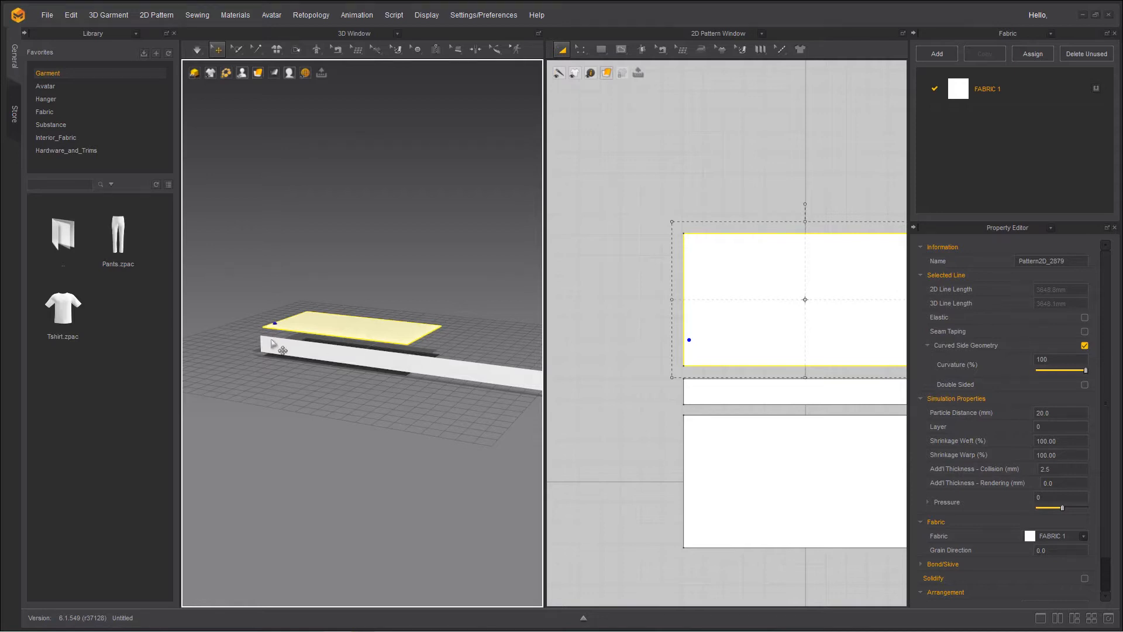
right_drag(272, 341, 372, 387)
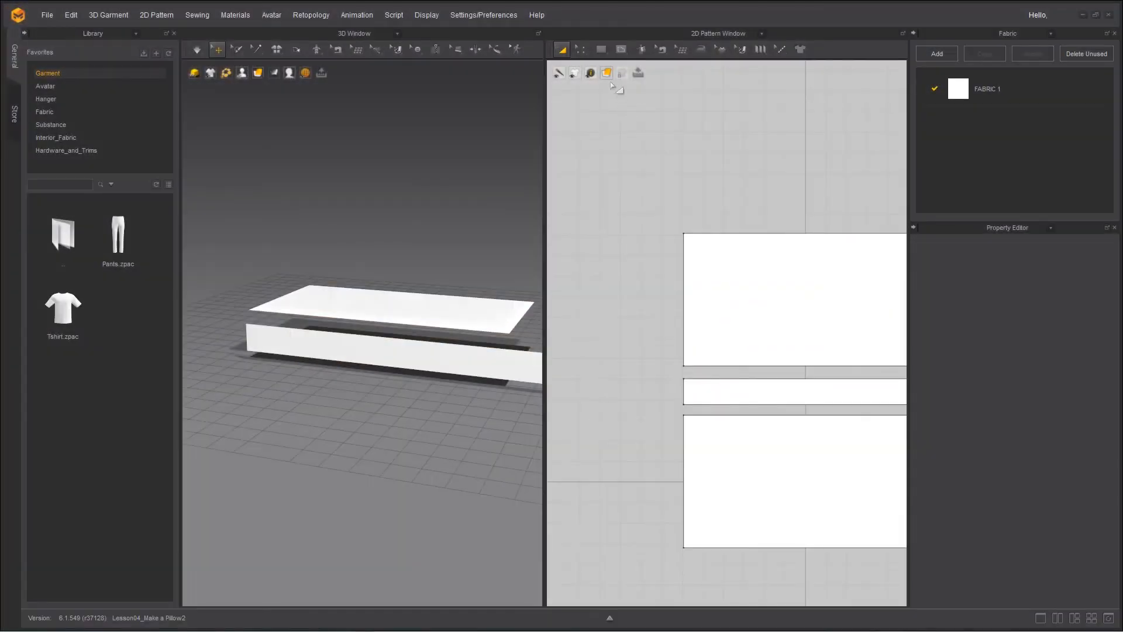
Step: Split the strip's upper edge with Add Point/Split Line, setting Line 1 to 1180.5 mm so the point aligns with the rectangles' corners
click(585, 49)
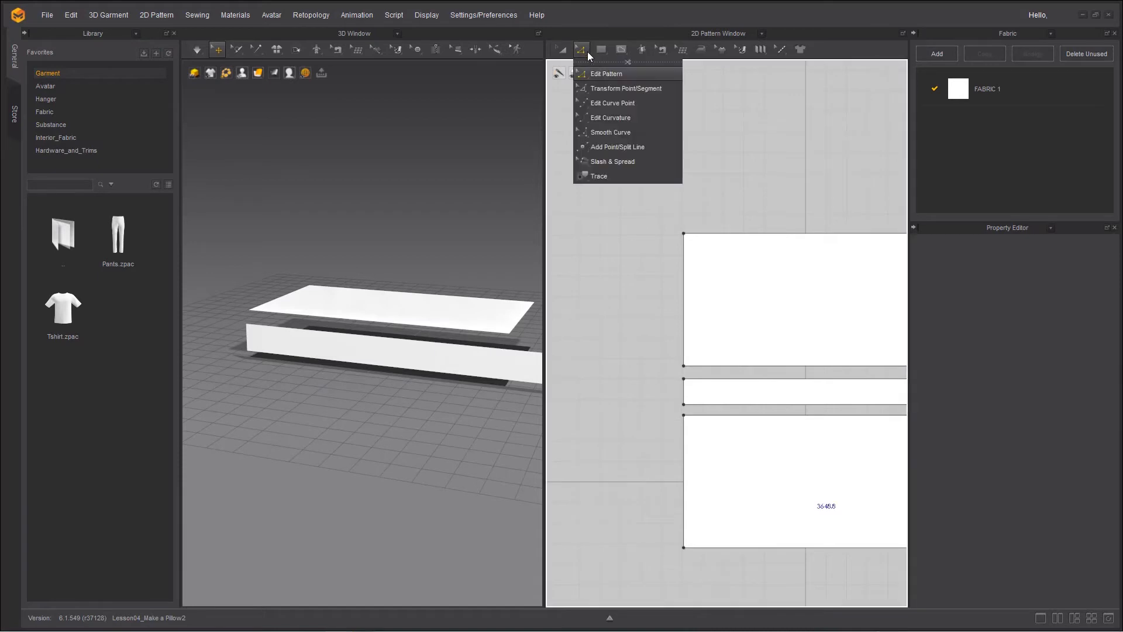
click(604, 147)
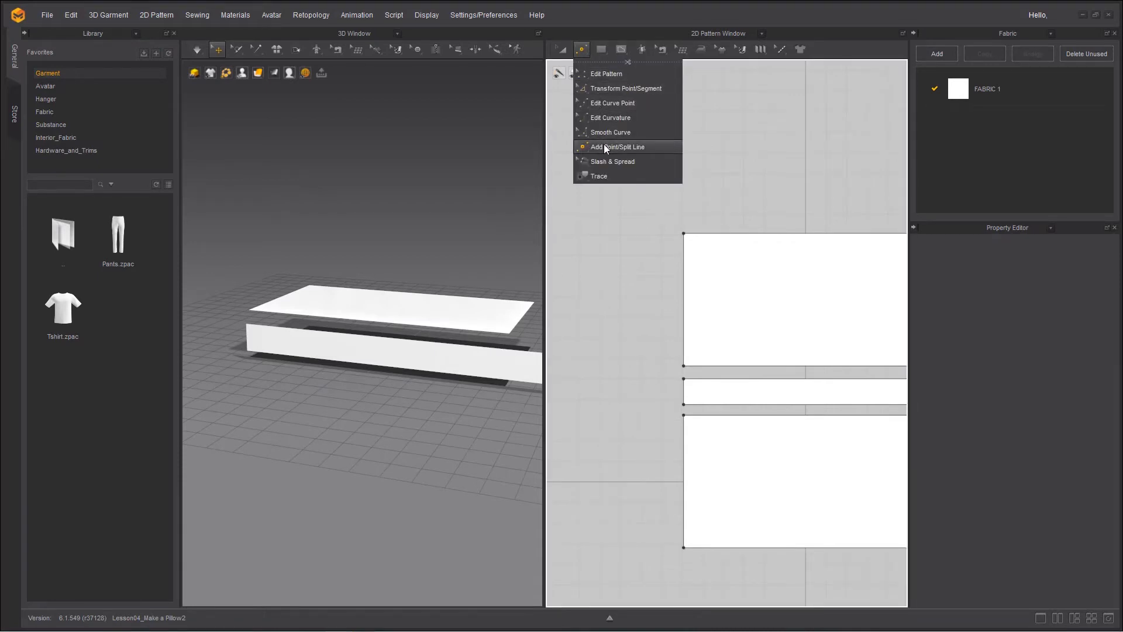
click(604, 146)
middle_drag(641, 436, 478, 409)
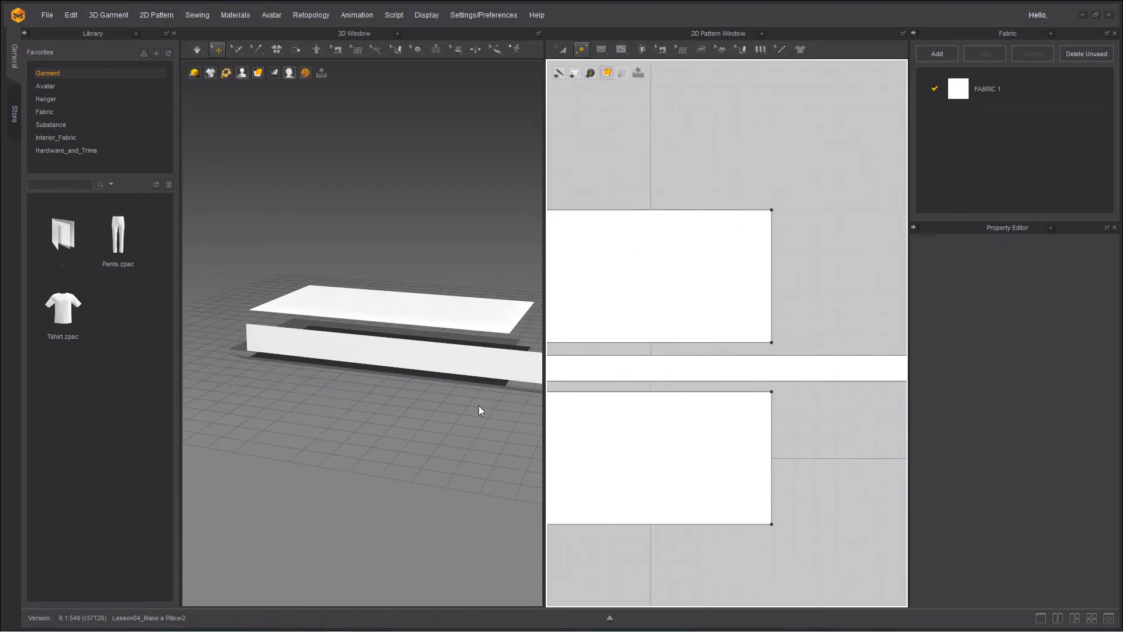
right_click(773, 356)
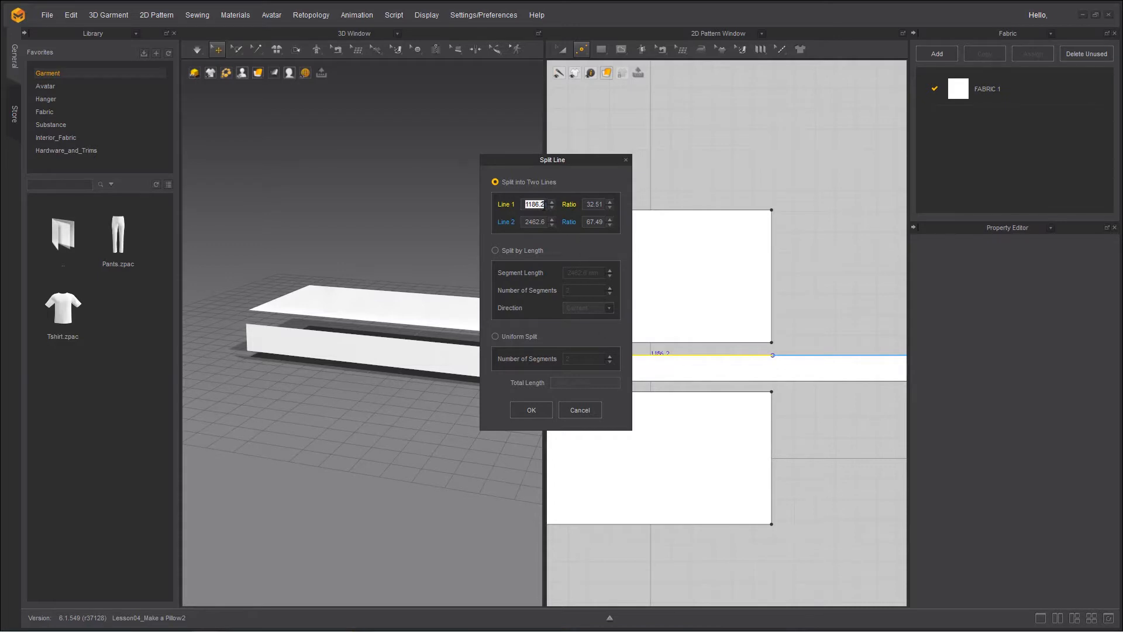
text(1180.5)
click(536, 413)
click(762, 377)
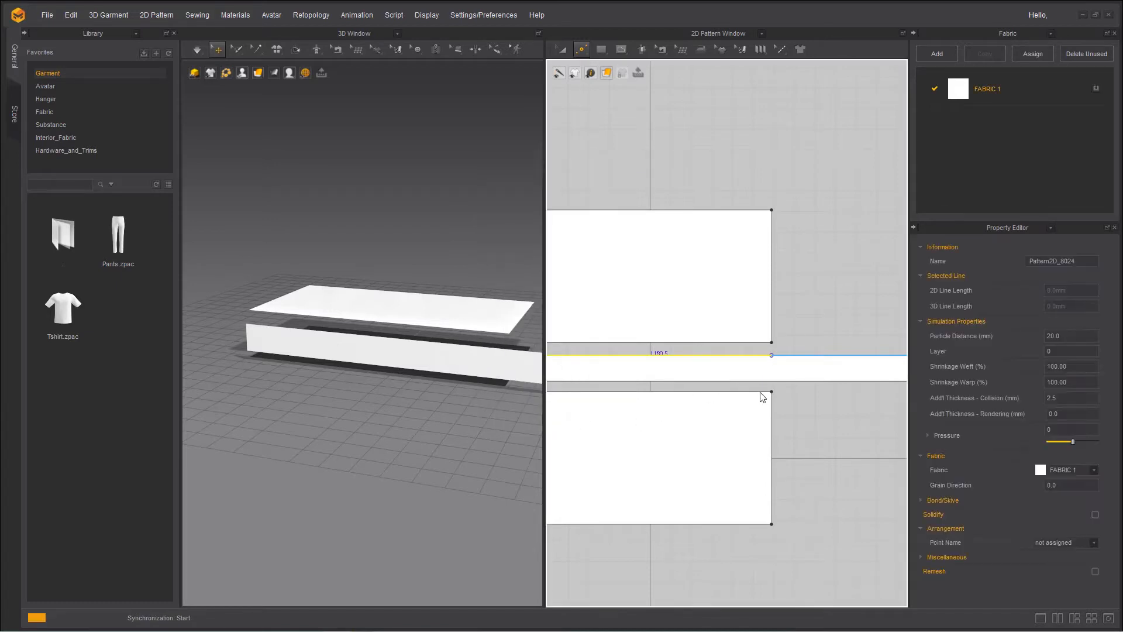
Step: Add a second split point on the strip's upper edge 643.9 mm beyond the first point
scroll(793, 421, down, 3)
scroll(792, 421, up, 3)
middle_drag(764, 428, 694, 439)
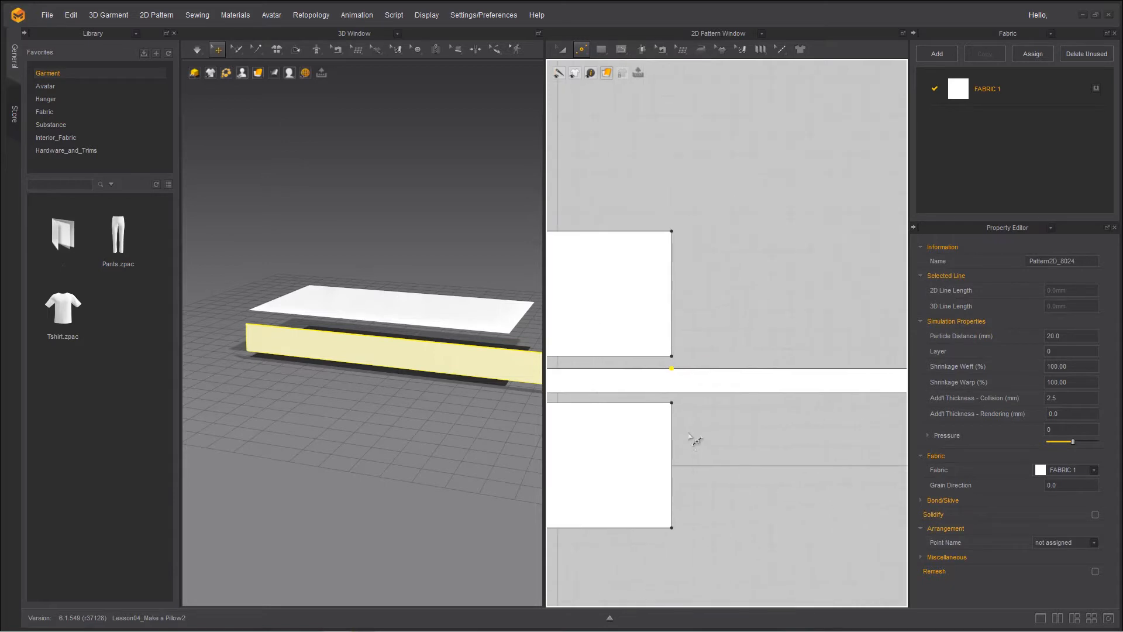
scroll(721, 464, down, 3)
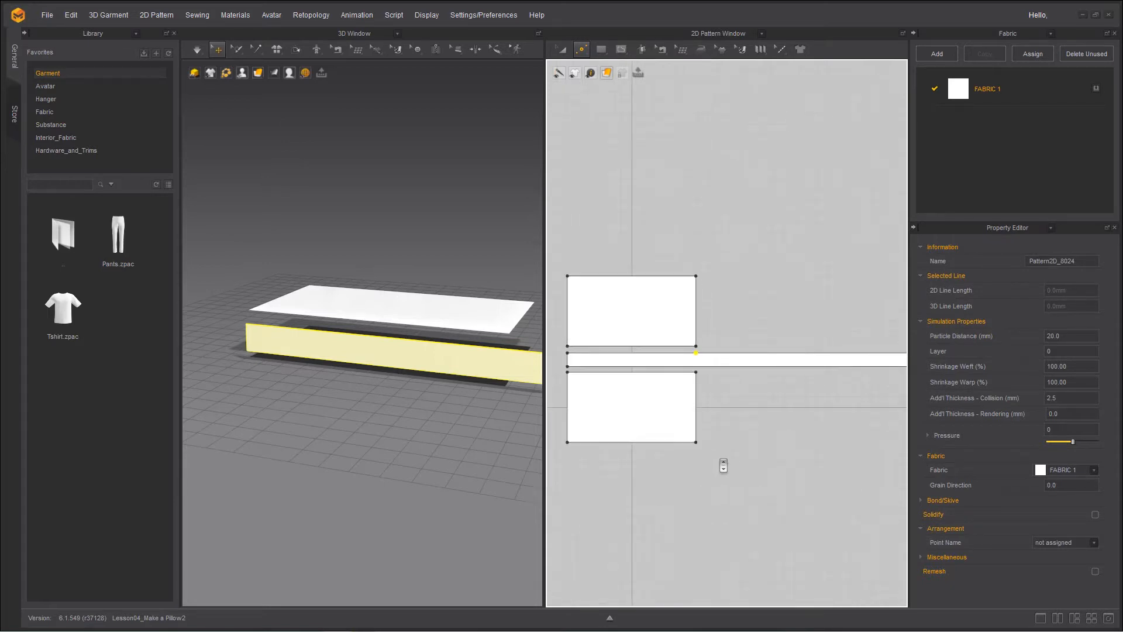
middle_drag(616, 394, 665, 421)
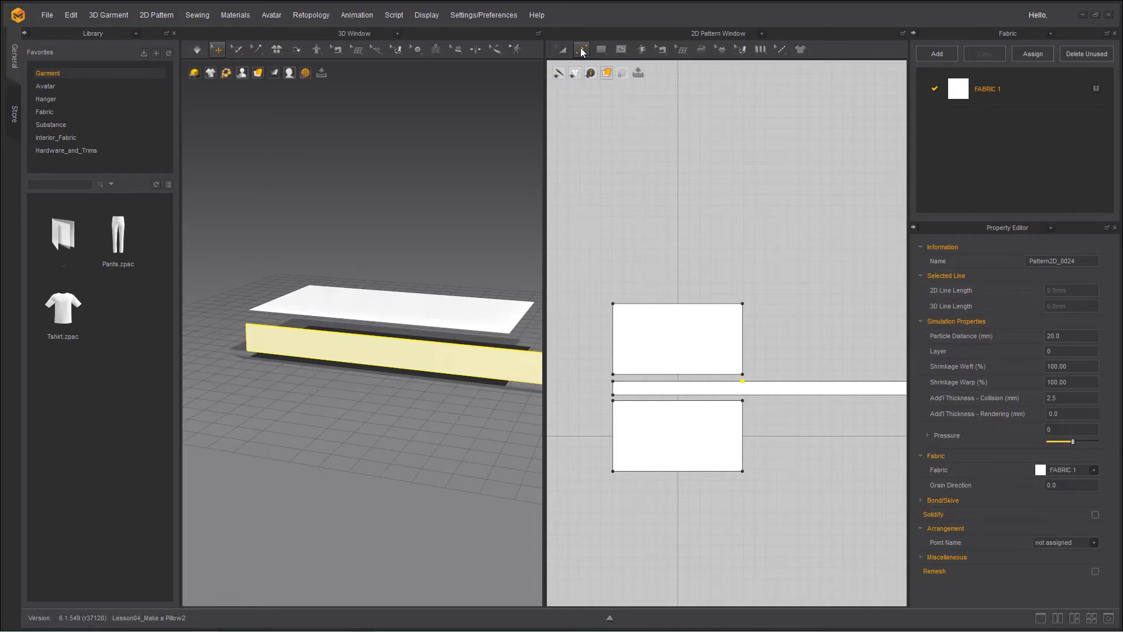
drag(581, 49, 623, 149)
right_click(798, 384)
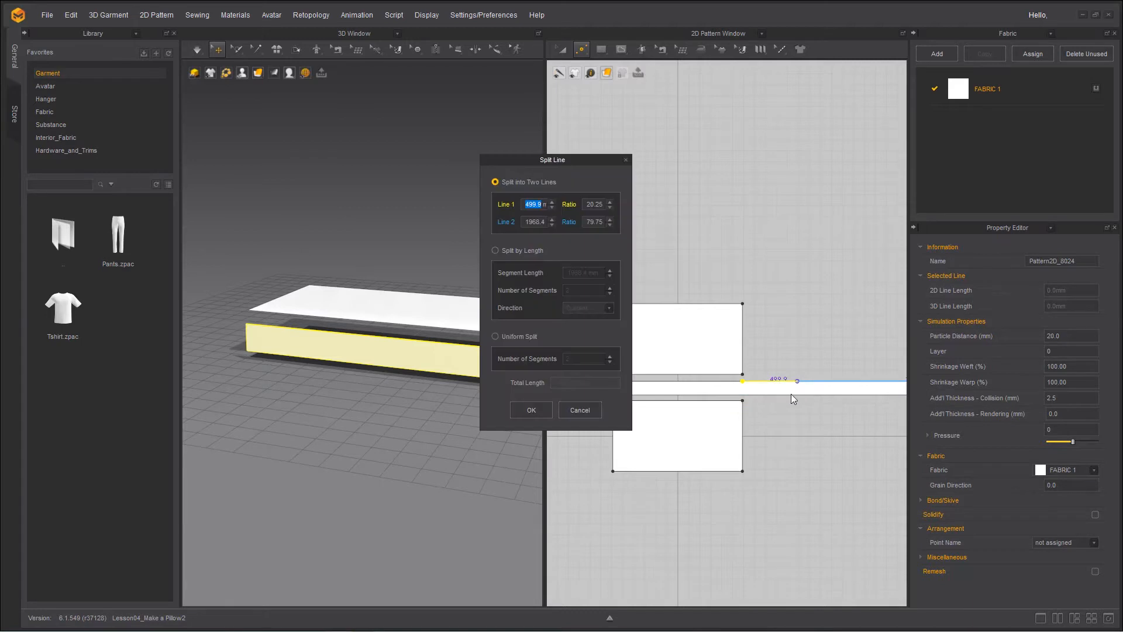
drag(525, 205, 560, 206)
text(643.9)
click(531, 411)
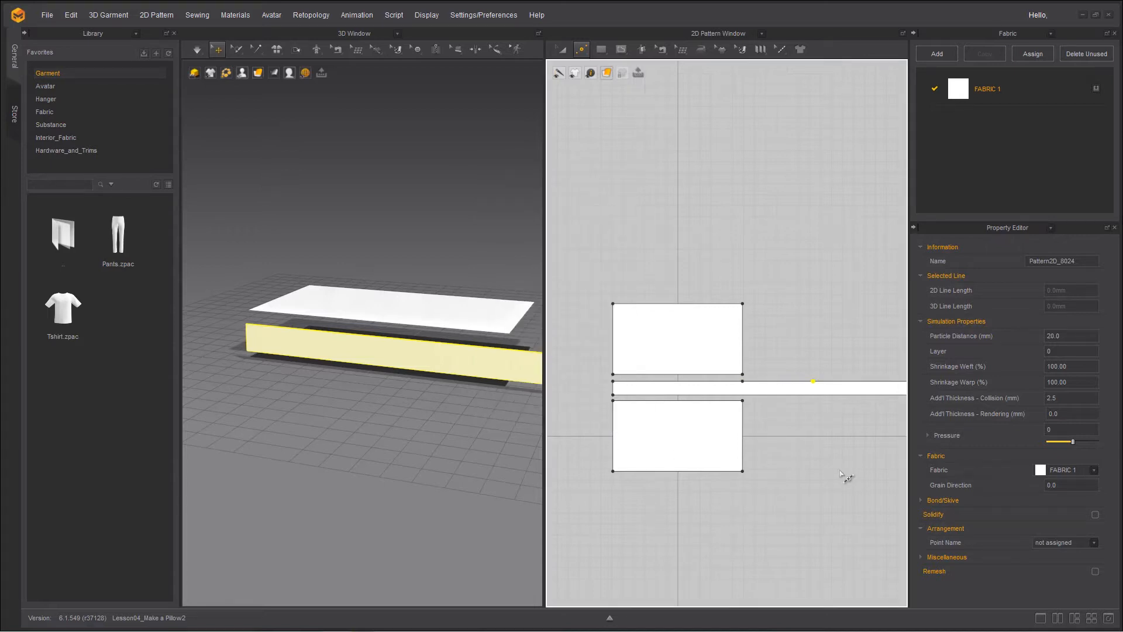
Step: Add a third split point on the strip's upper edge 1180.5 mm beyond the second point
middle_drag(784, 490, 676, 504)
scroll(755, 493, down, 3)
middle_drag(751, 489, 747, 504)
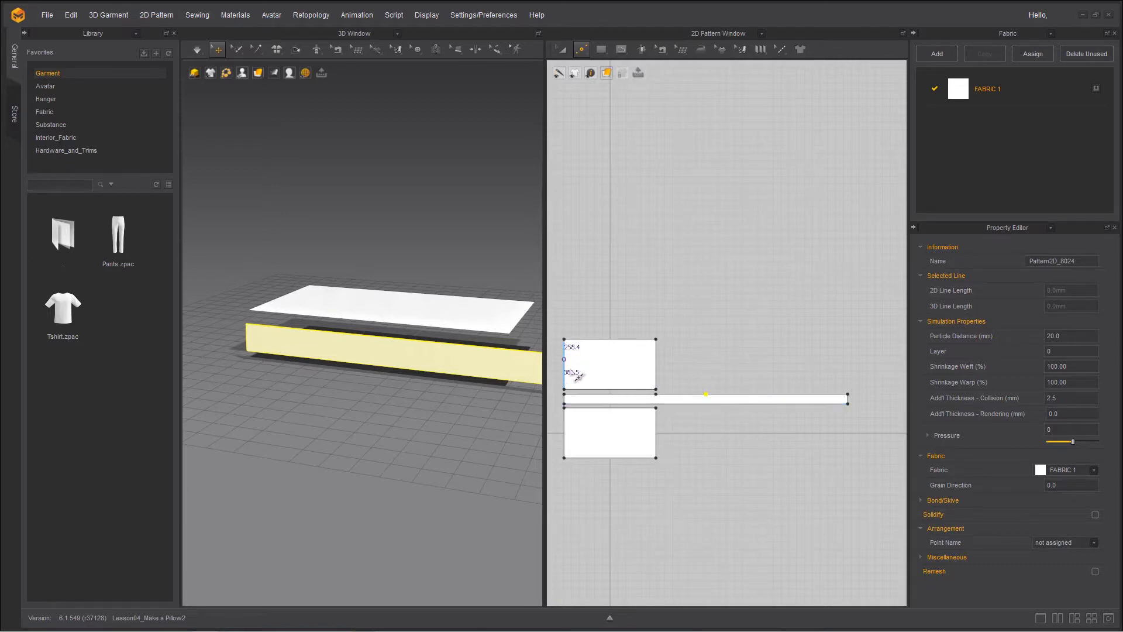
right_click(774, 396)
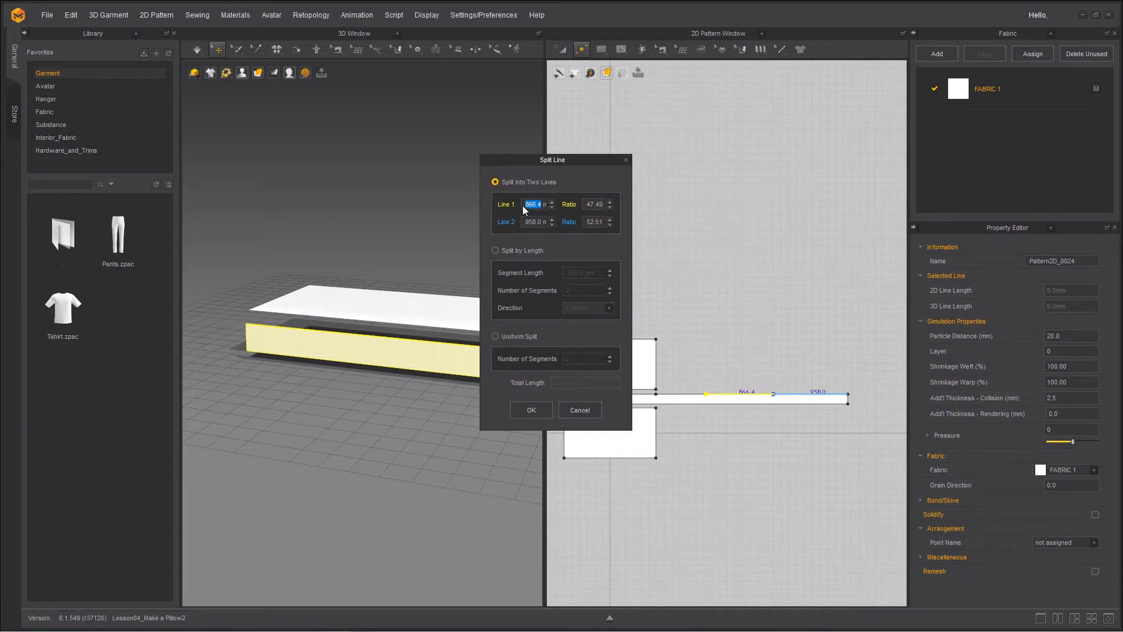
drag(527, 204, 588, 203)
text(1180.5)
click(528, 412)
Step: Draw a vertical 125 mm internal line across the strip from the first split point to its lower edge
scroll(660, 478, up, 2)
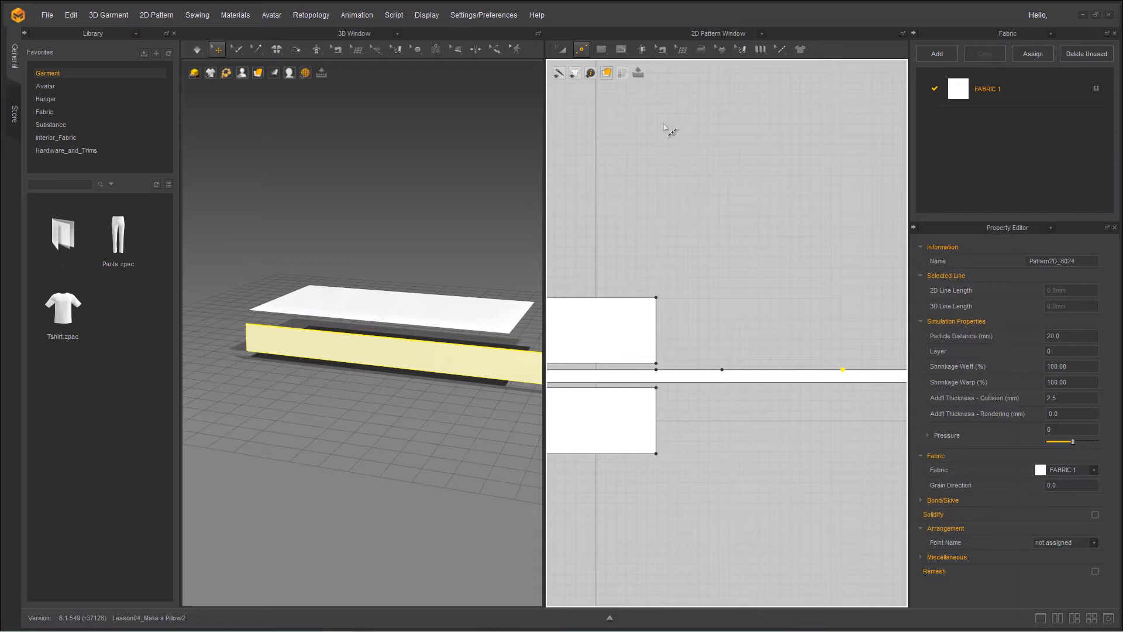
click(579, 51)
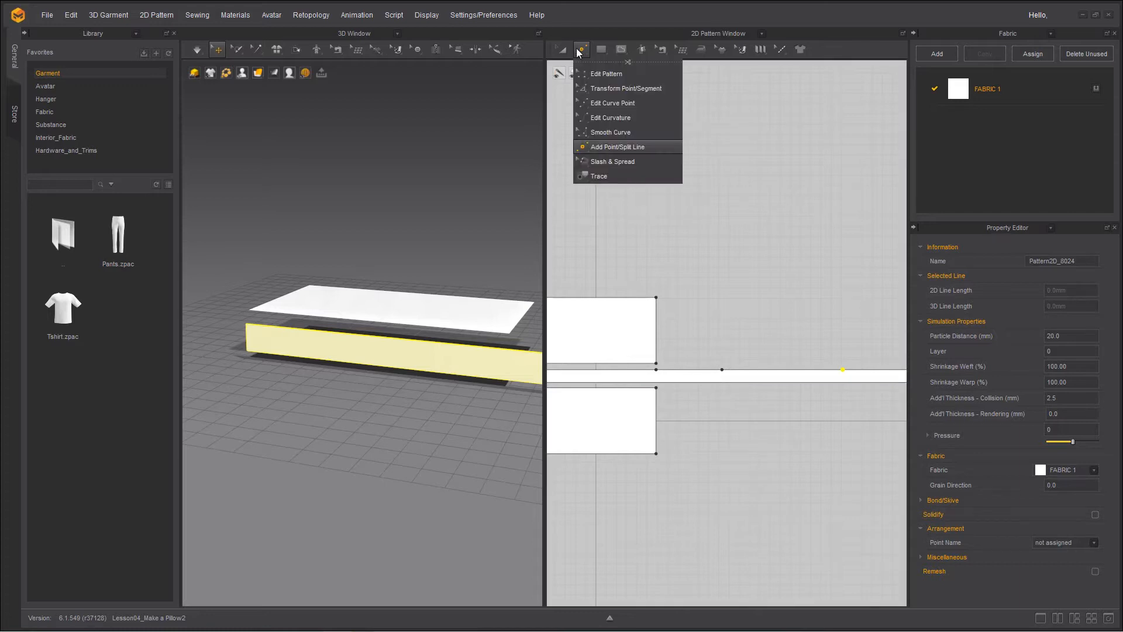
click(621, 51)
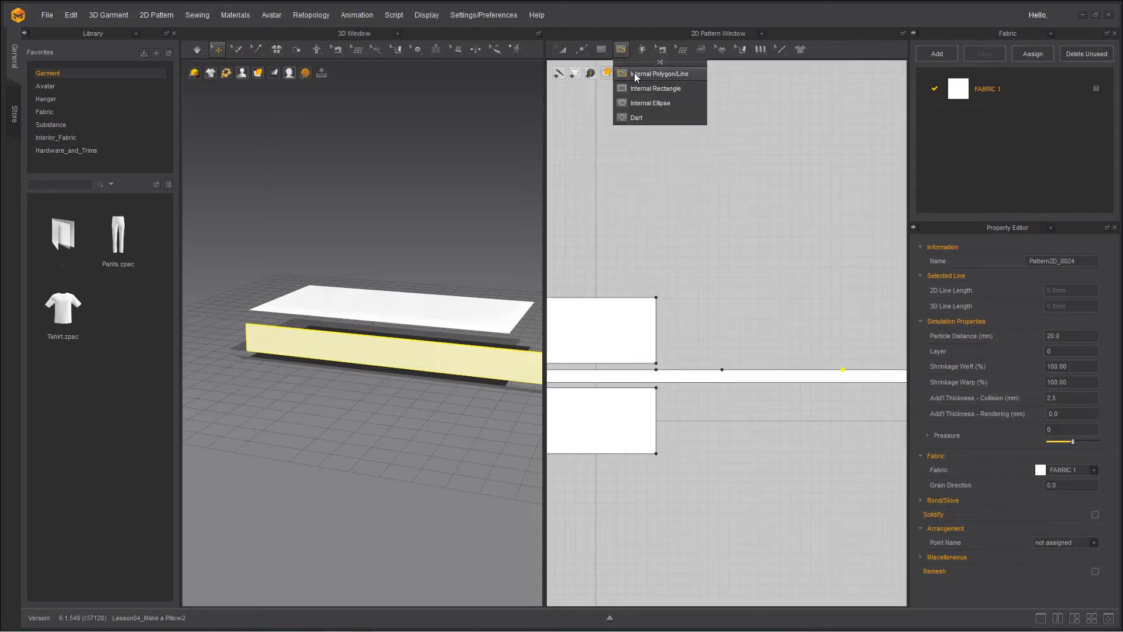
click(634, 72)
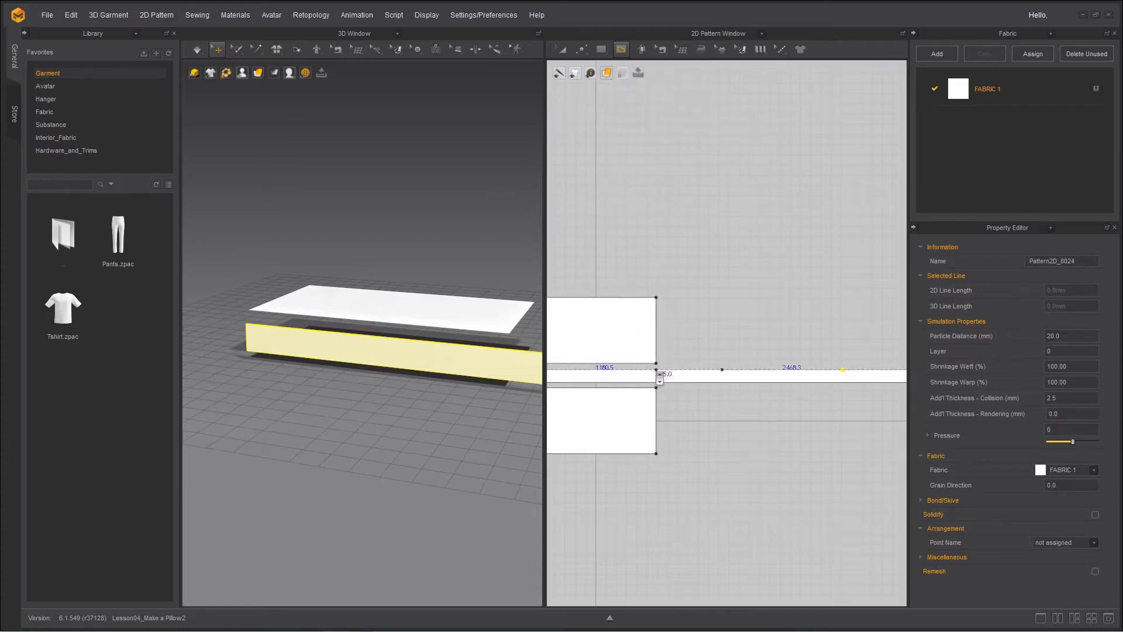
scroll(656, 374, up, 5)
click(661, 364)
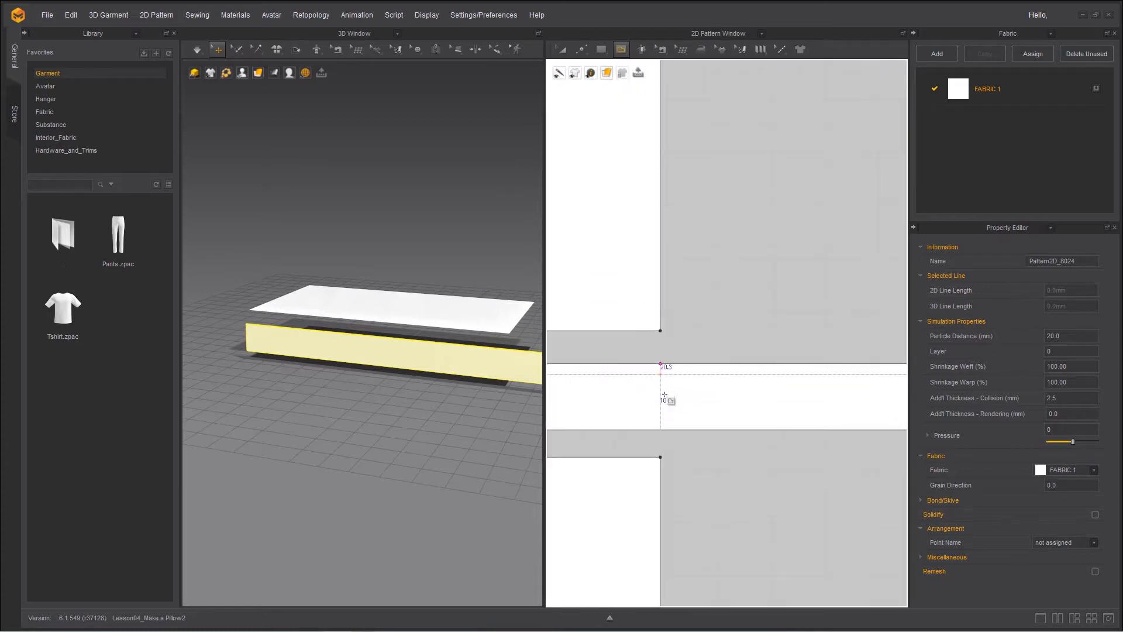
click(661, 430)
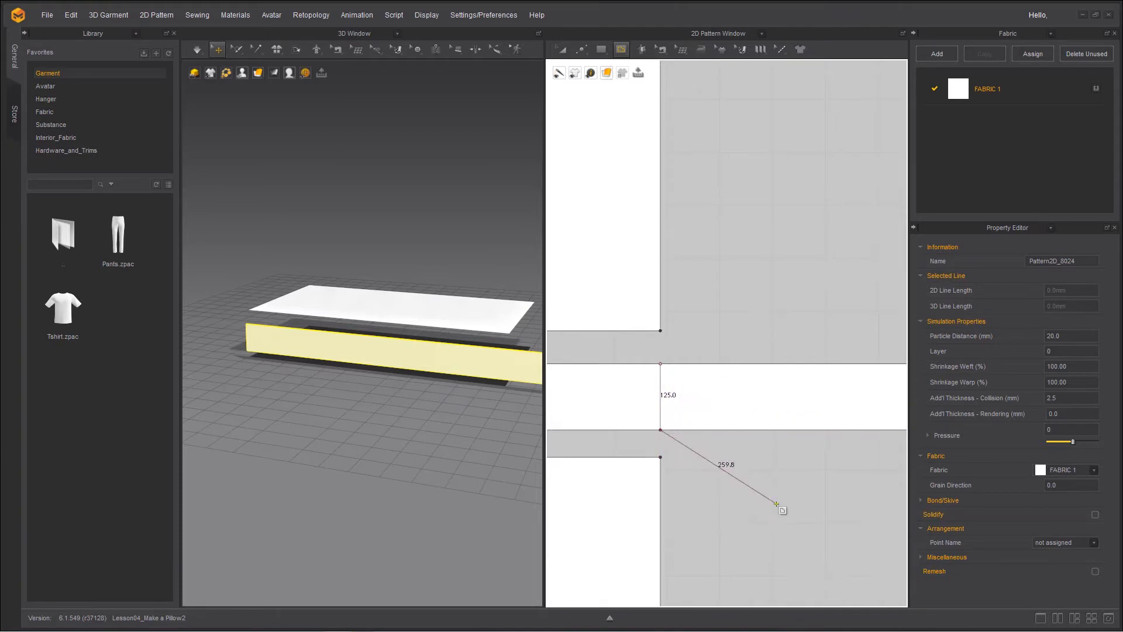
key(Return)
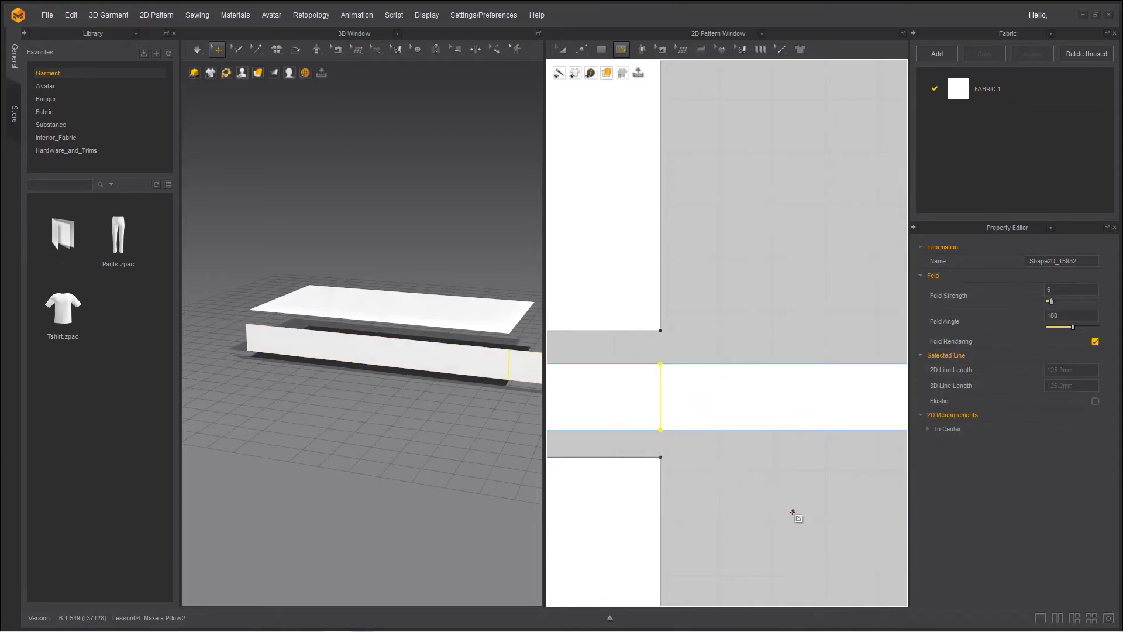
Step: Draw vertical internal lines across the strip from the second and third split points down to the lower edge
middle_drag(793, 510, 655, 530)
click(698, 384)
click(699, 451)
key(Return)
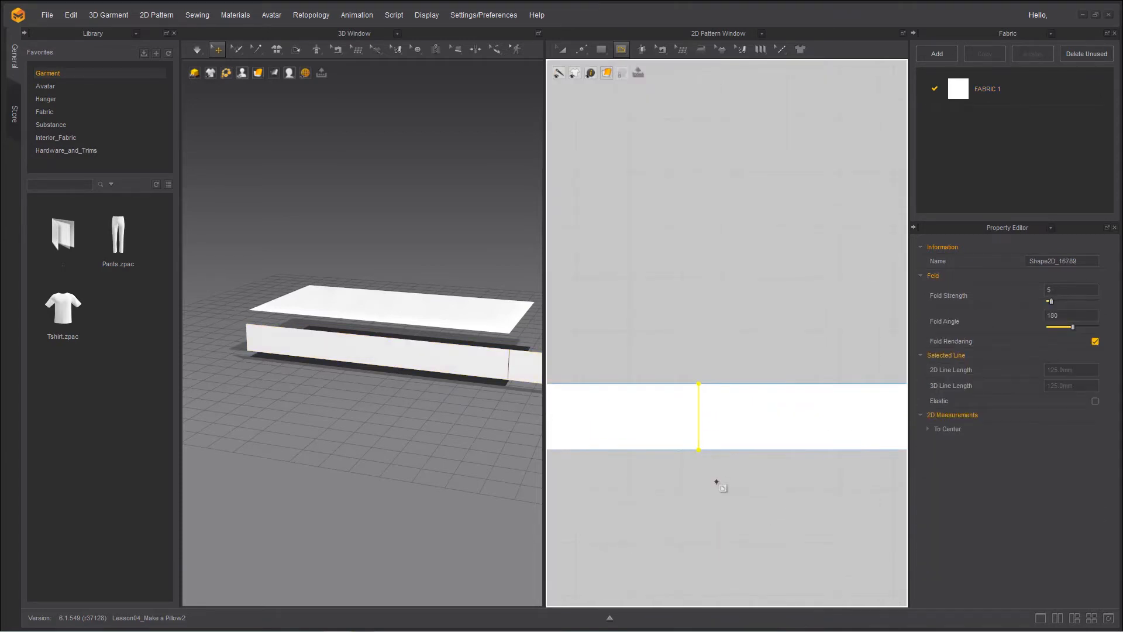
middle_drag(717, 485, 536, 513)
click(691, 401)
click(691, 467)
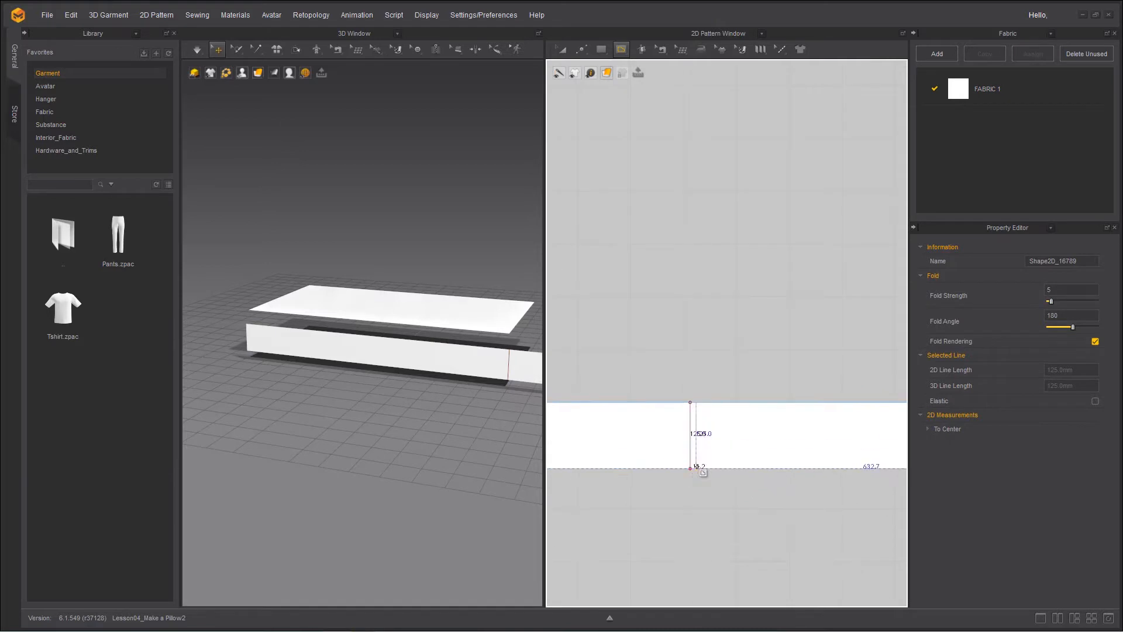
key(Return)
Step: Select the three internal lines on the strip with Edit Pattern and apply Extend/Trim to Pattern Outline
scroll(715, 509, down, 1)
middle_drag(828, 491, 647, 496)
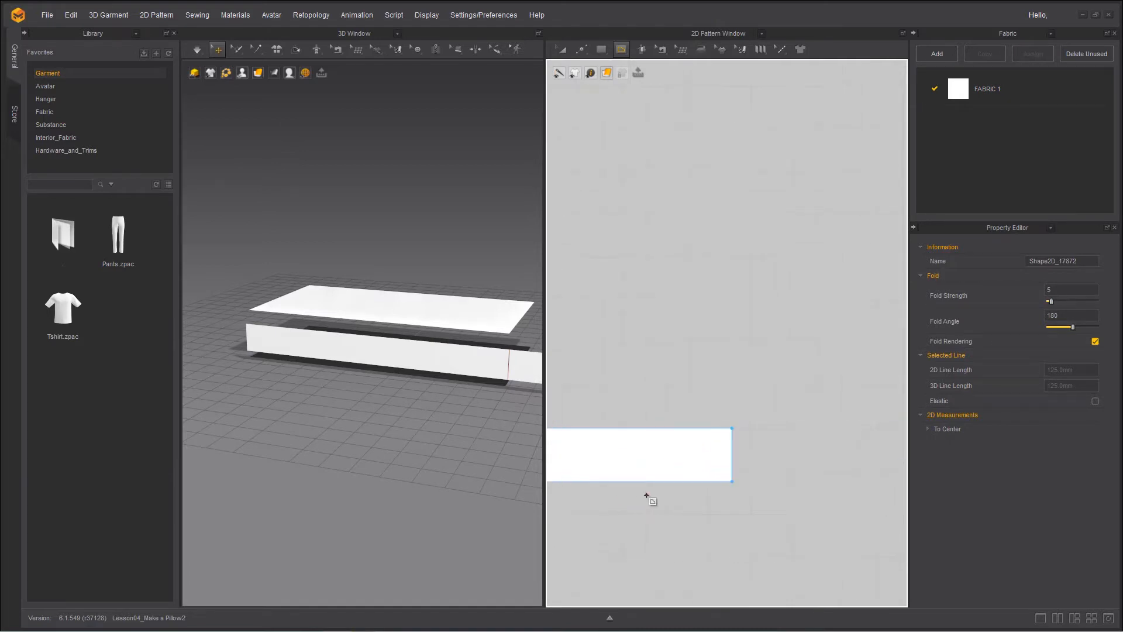
scroll(660, 378, down, 4)
middle_drag(646, 377, 798, 402)
scroll(666, 340, down, 3)
middle_drag(667, 341, 722, 354)
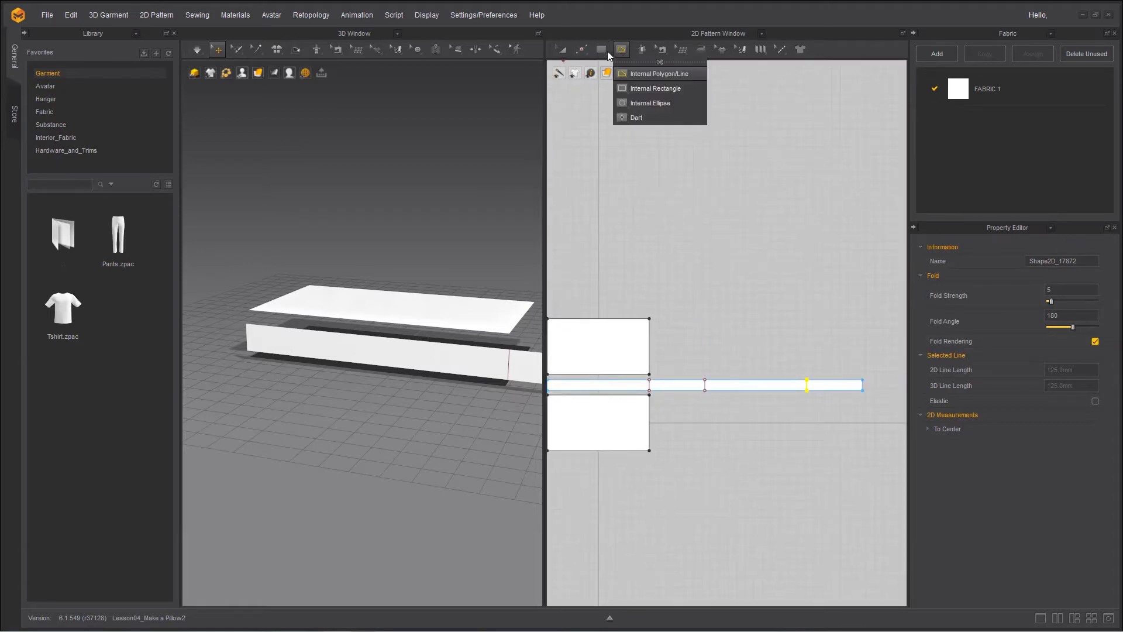
click(583, 53)
click(596, 71)
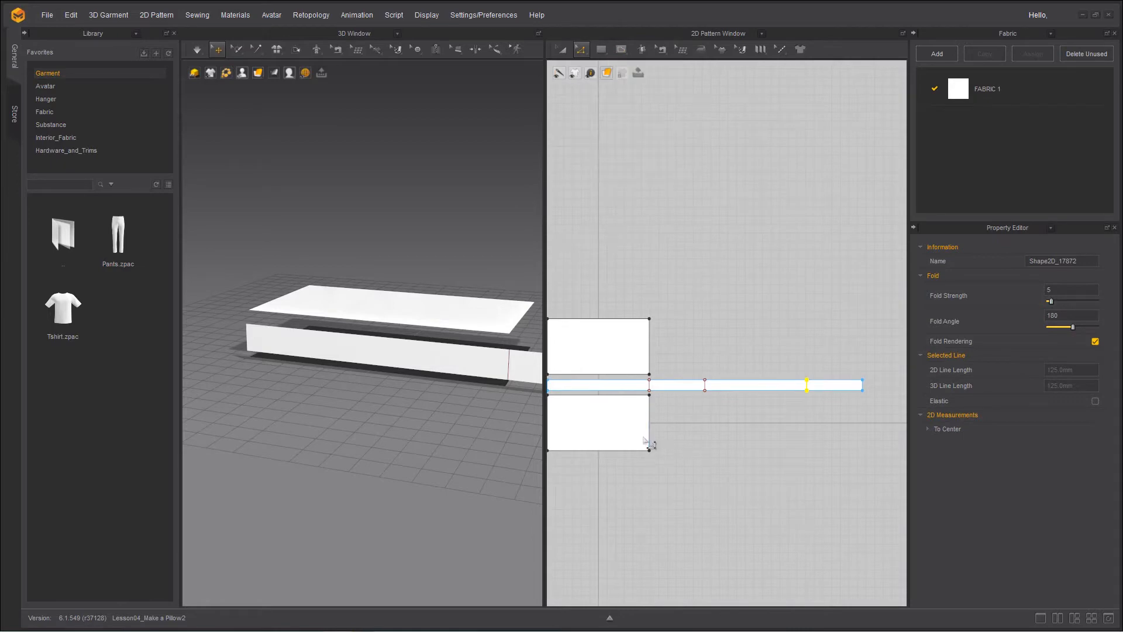
scroll(646, 441, up, 4)
middle_drag(681, 458, 728, 464)
click(608, 449)
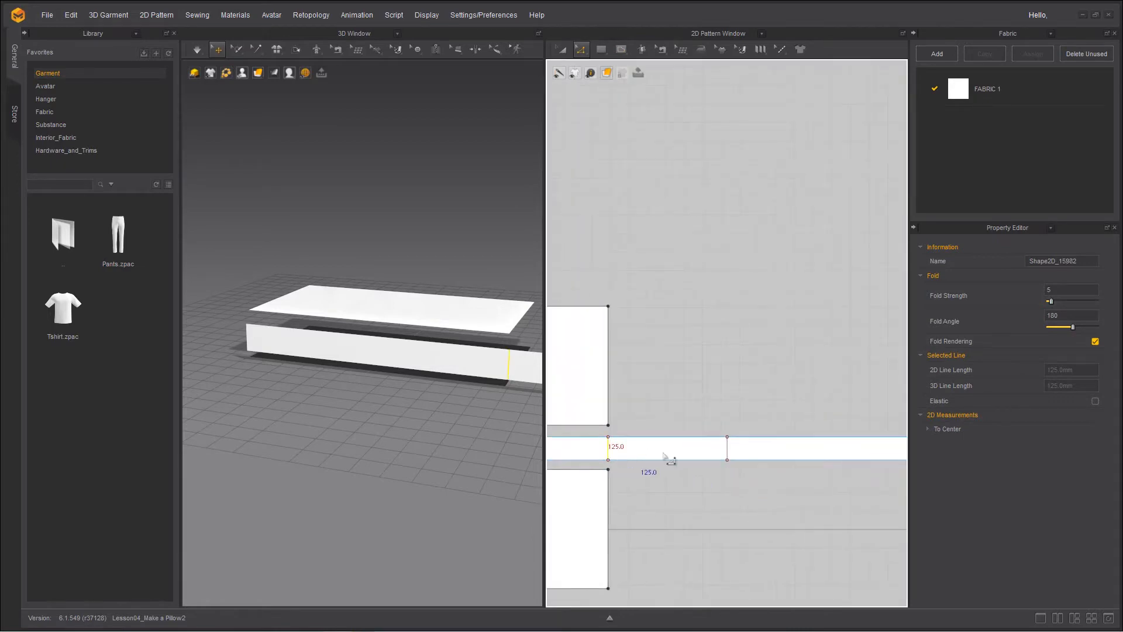
shift+click(727, 450)
middle_drag(823, 482, 769, 475)
shift+click(817, 460)
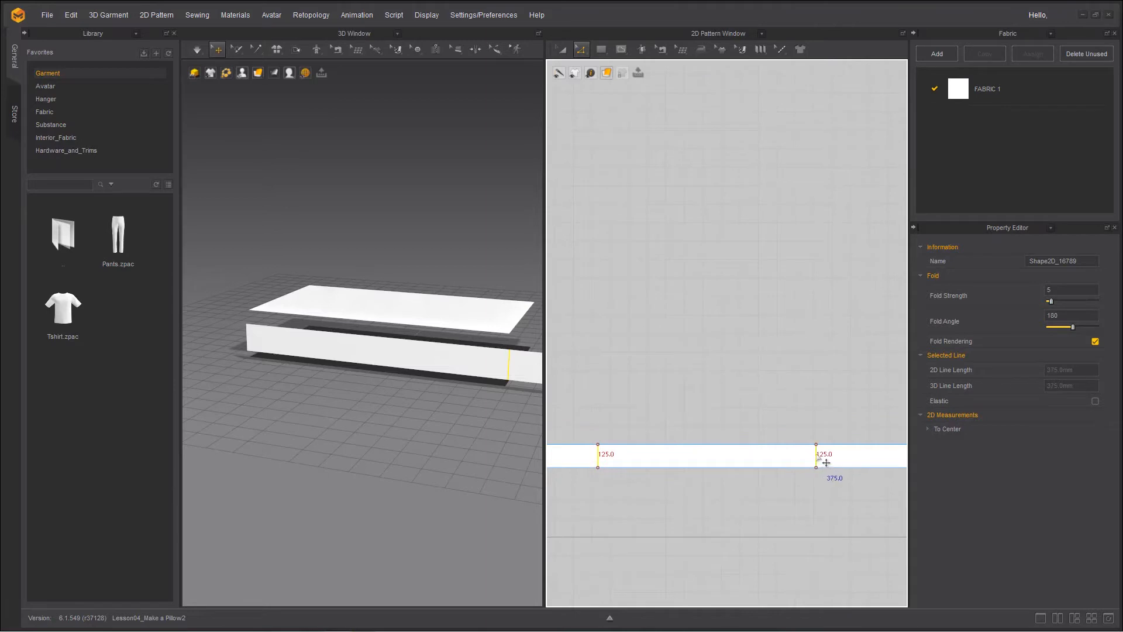
right_click(825, 463)
mouse_move(873, 405)
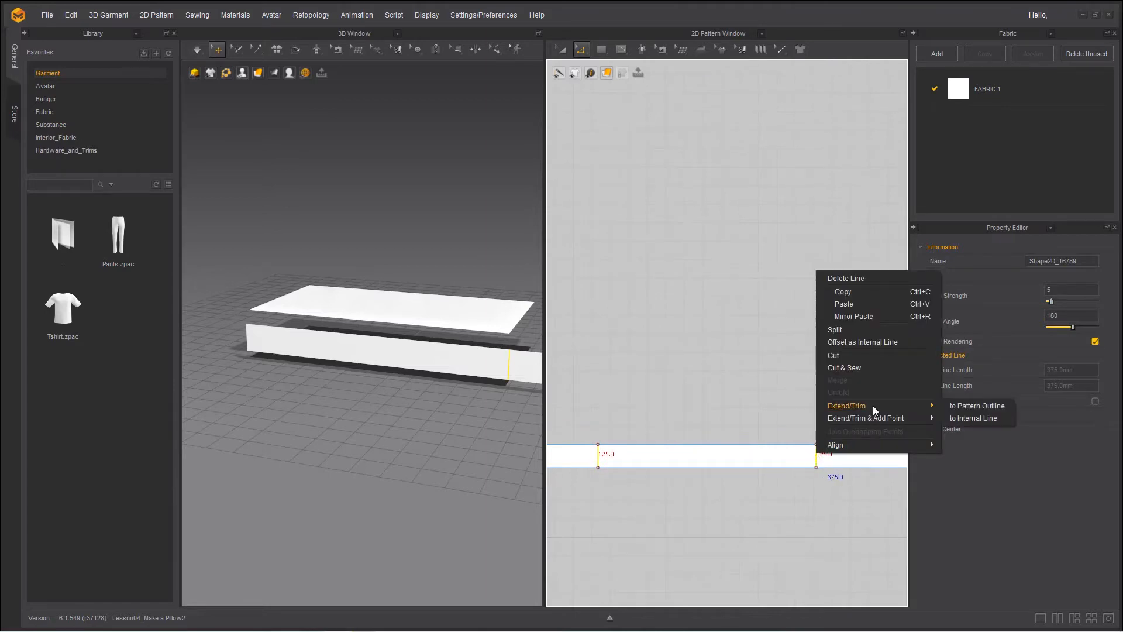
click(970, 409)
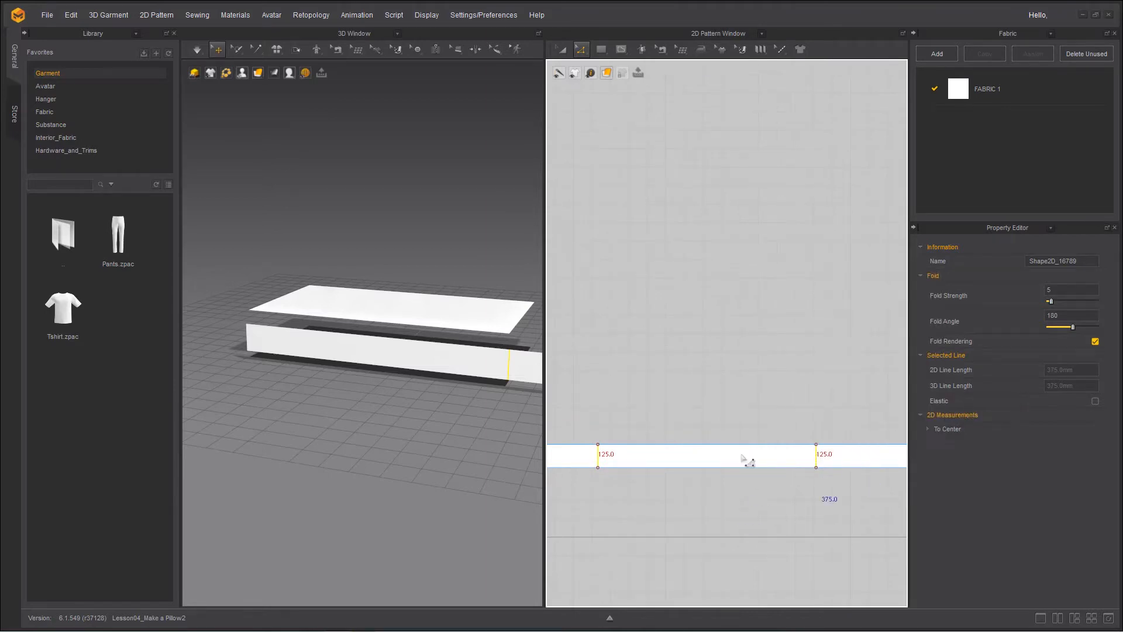
scroll(797, 485, up, 5)
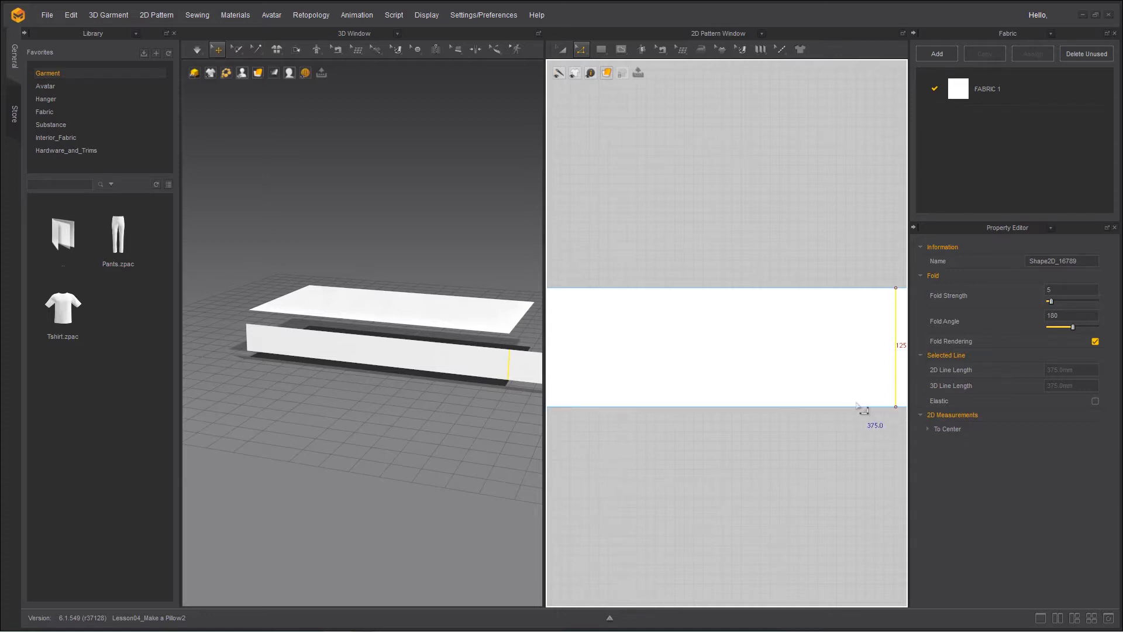
scroll(796, 454, down, 3)
scroll(796, 454, down, 5)
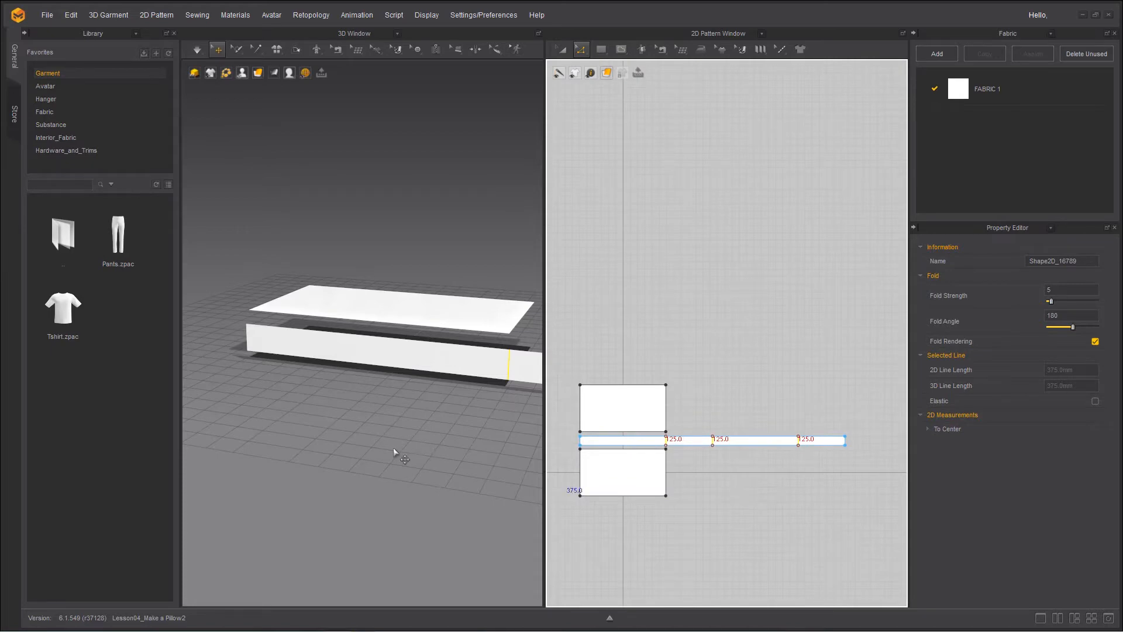
Step: Use Fold Arrangement to fold the strip inward at its first internal line, around the corner of the stacked rectangles
middle_drag(391, 443, 272, 457)
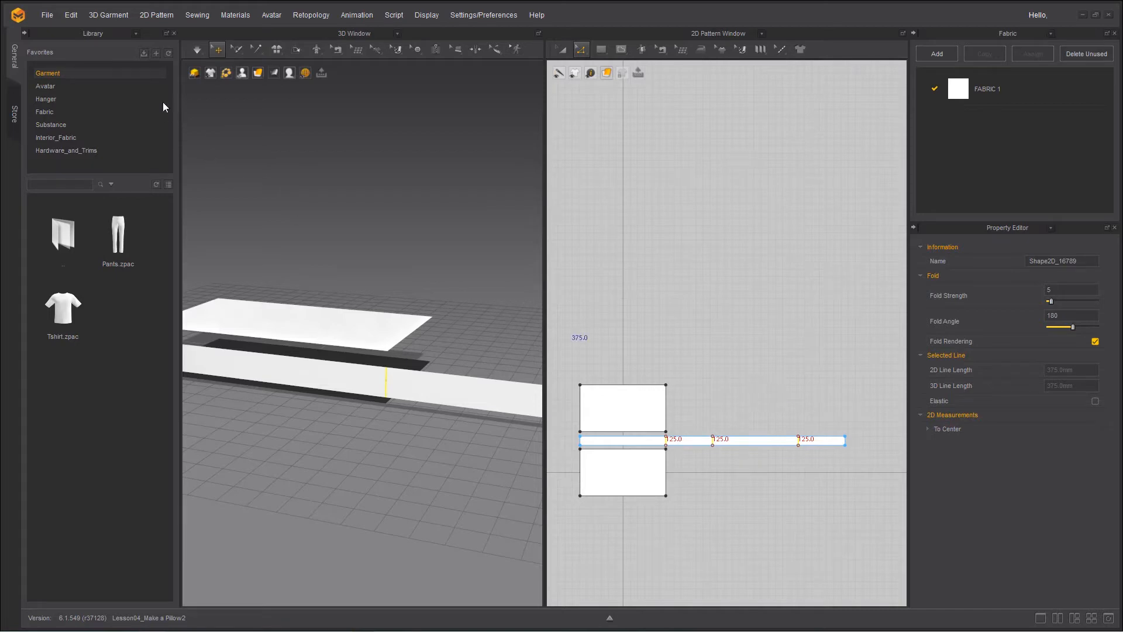
click(108, 15)
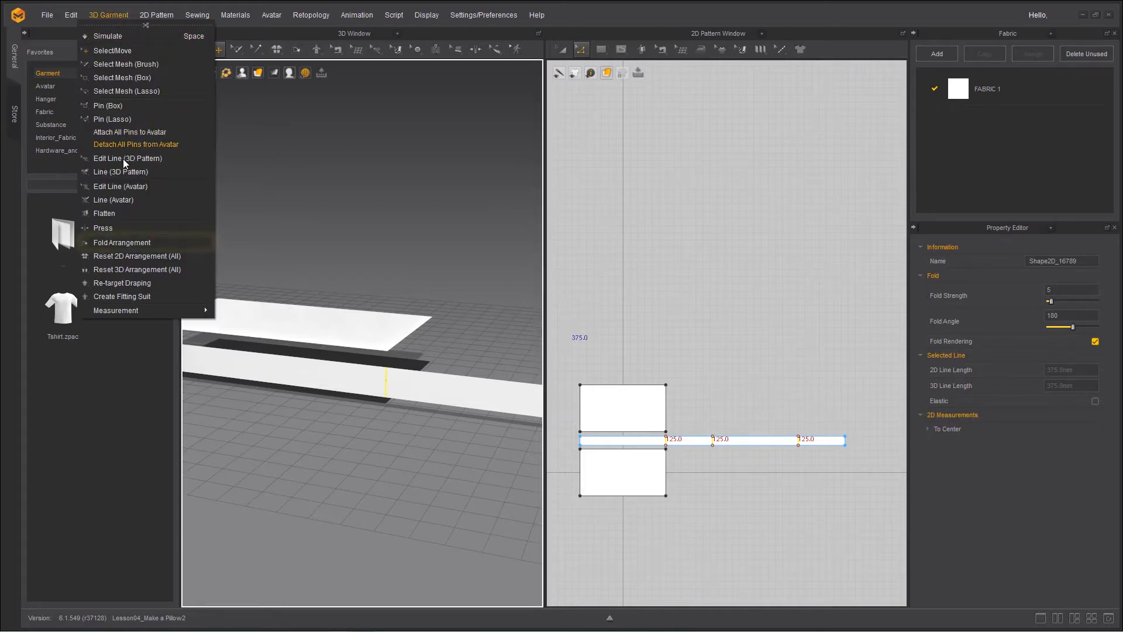
click(134, 244)
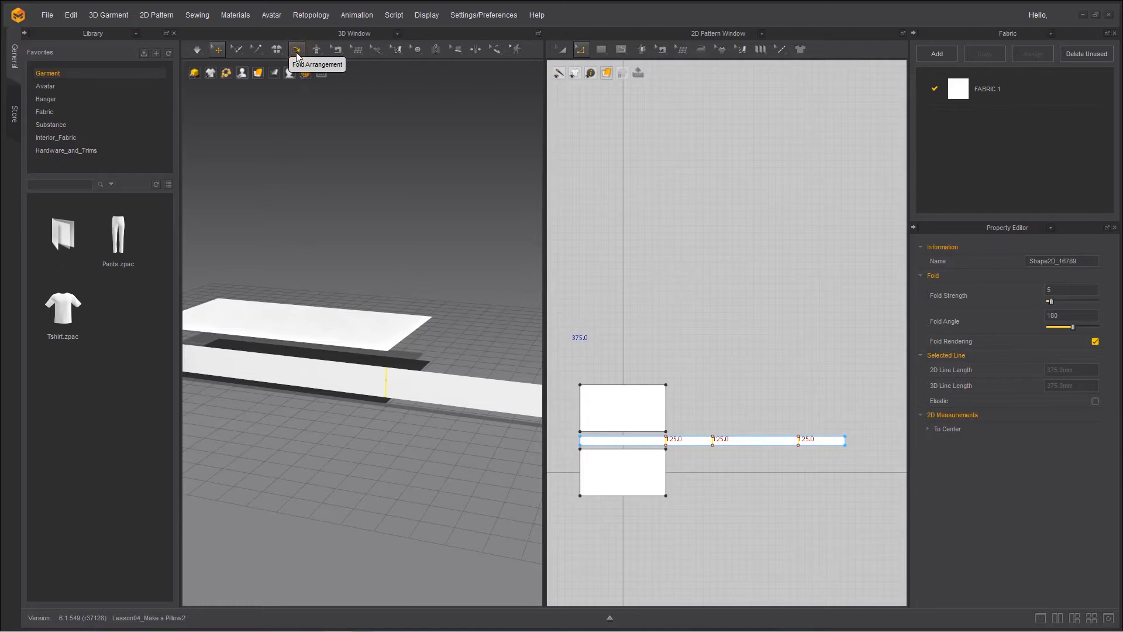
click(562, 50)
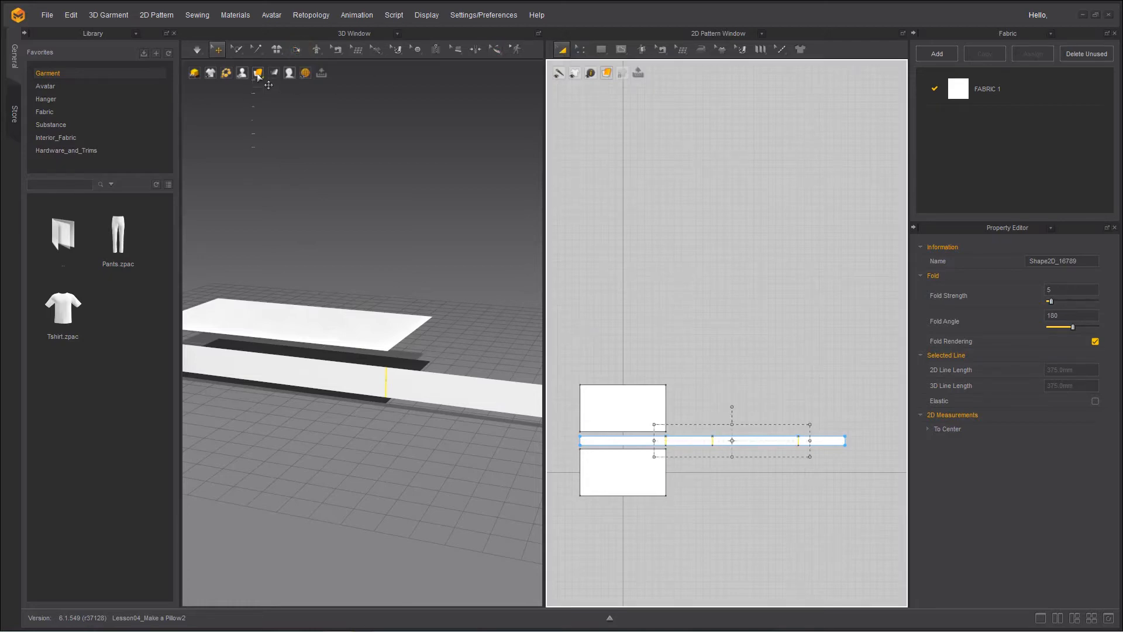
click(298, 51)
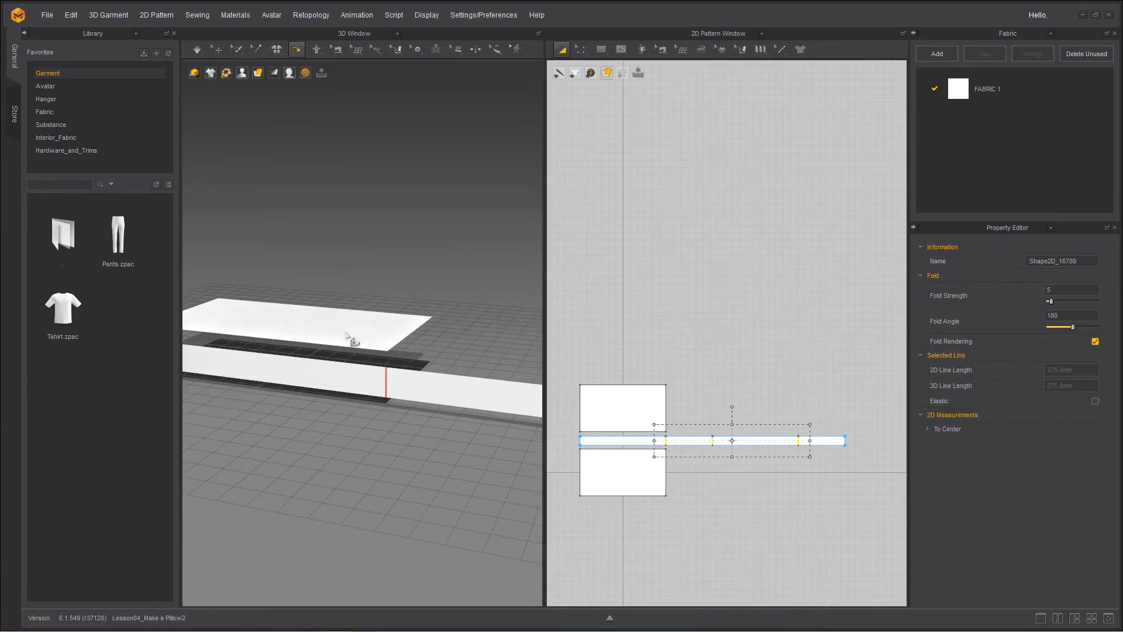
click(387, 382)
right_drag(388, 443, 352, 467)
middle_drag(329, 475, 373, 467)
right_drag(374, 467, 356, 475)
click(342, 465)
scroll(377, 481, up, 3)
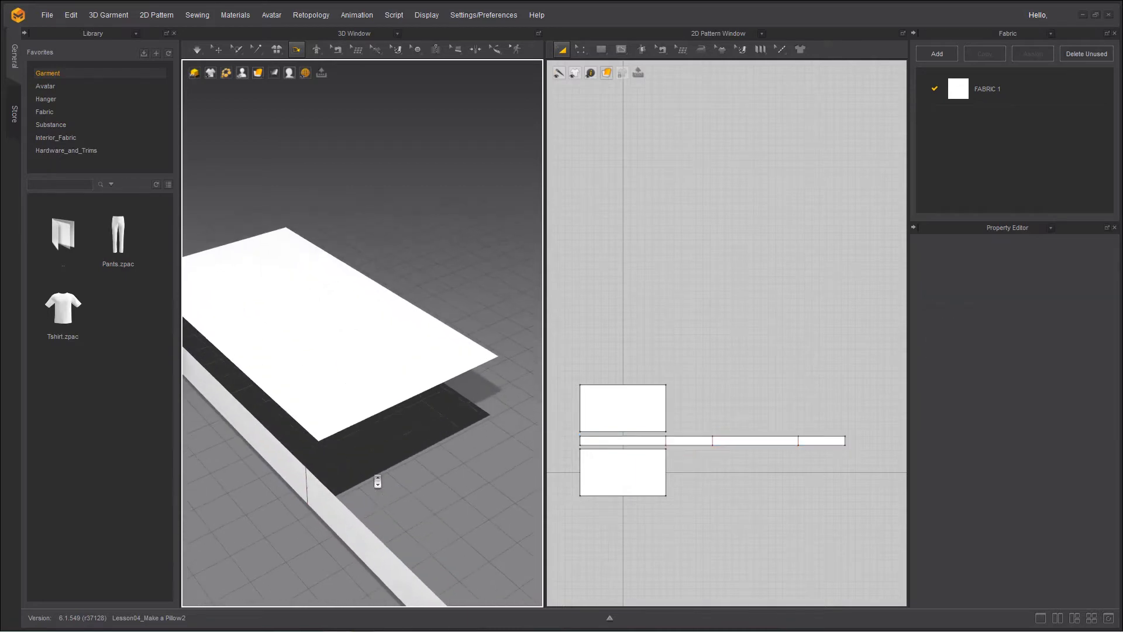
middle_drag(375, 481, 394, 411)
right_drag(335, 462, 330, 464)
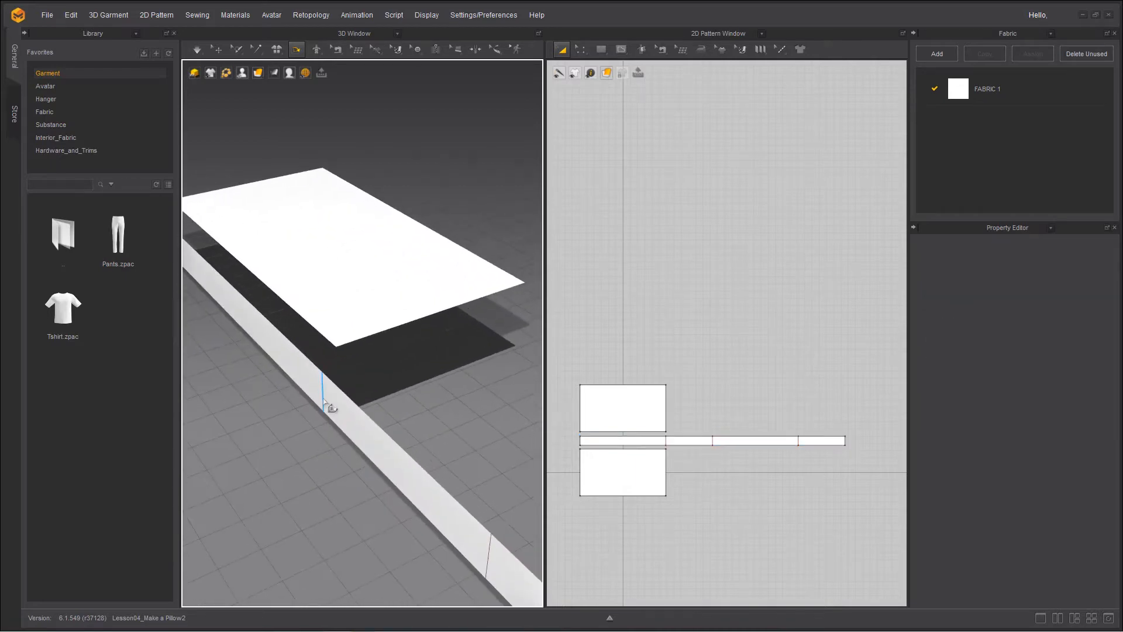
click(323, 395)
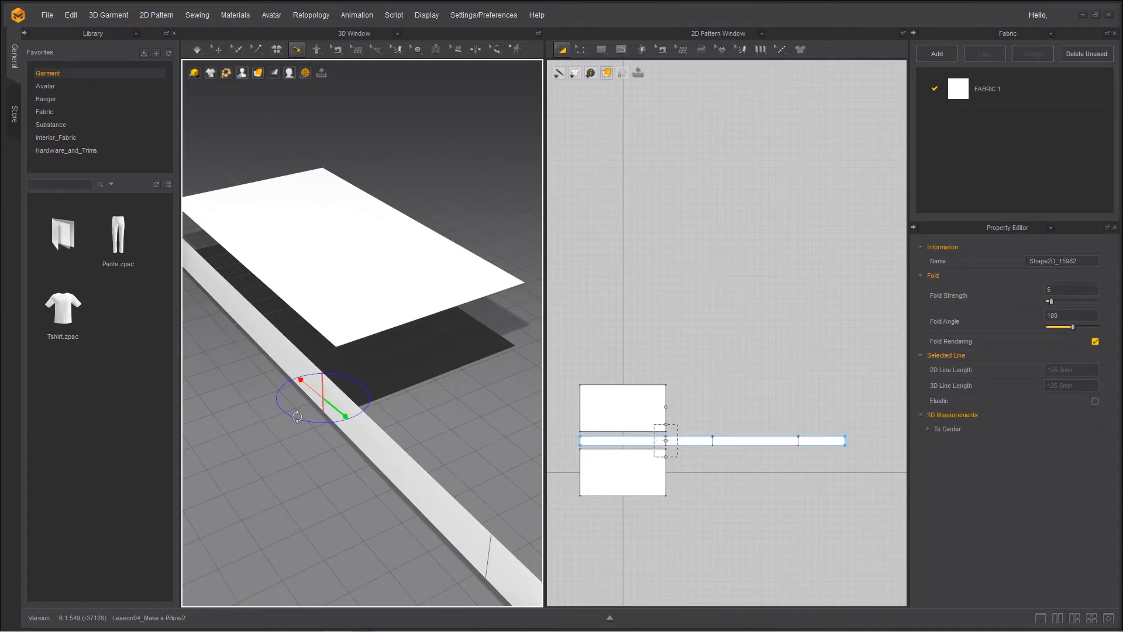
drag(297, 420, 367, 411)
Step: Fold the strip inward at its second internal line to a fold angle of 88
right_drag(424, 491, 378, 519)
click(335, 392)
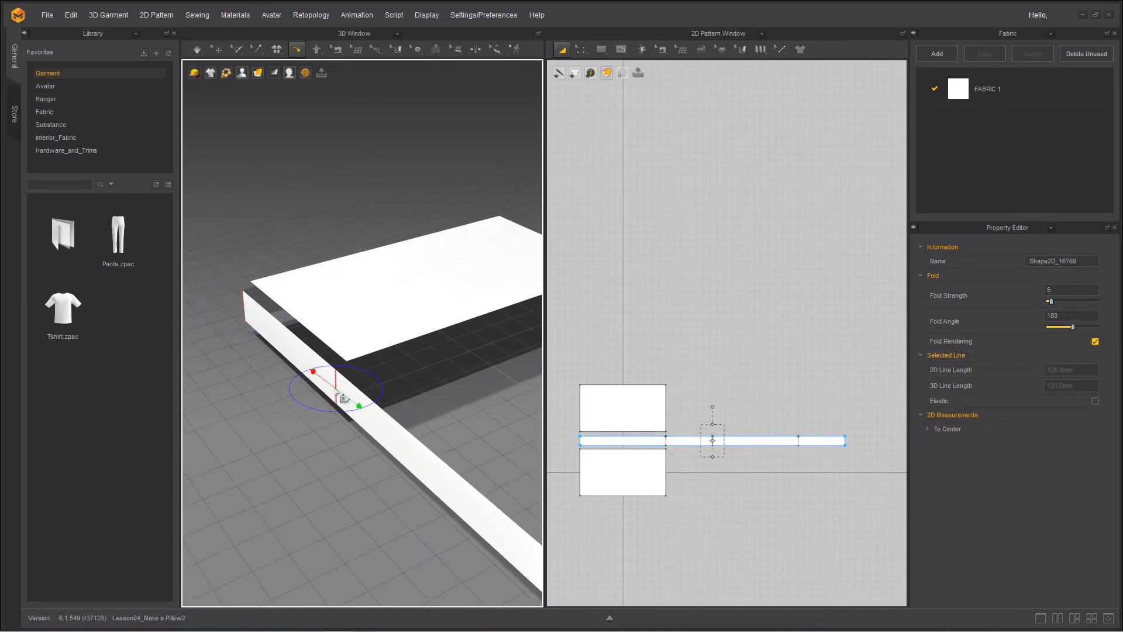
drag(304, 406, 372, 407)
middle_drag(416, 417, 336, 475)
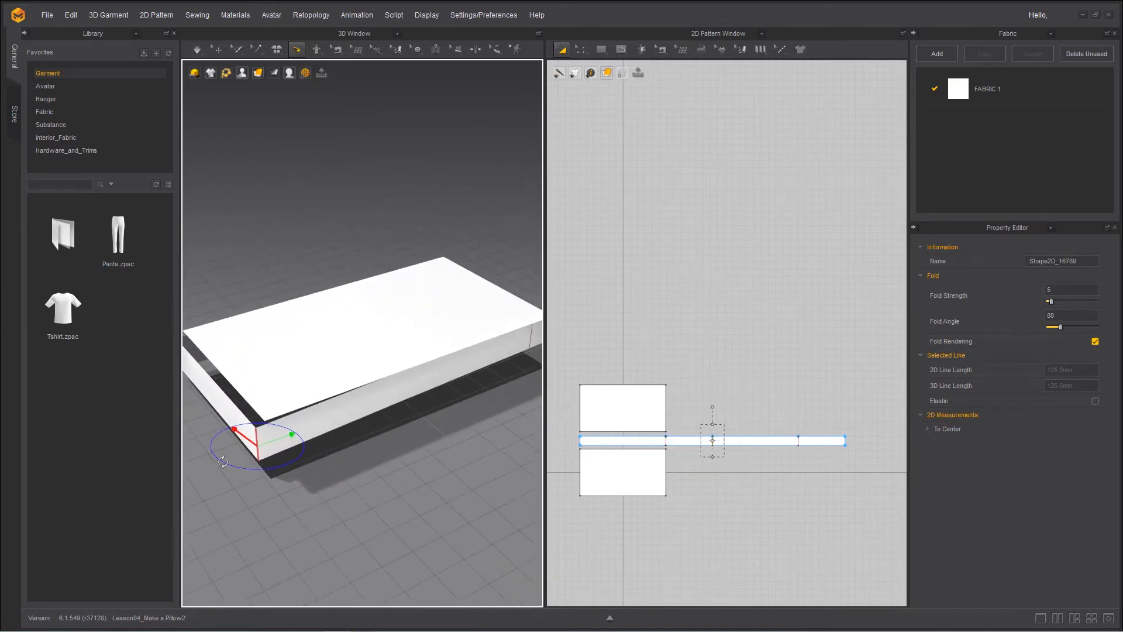
drag(229, 463, 288, 471)
Step: Fold the strip's last segment inward at the third internal line to a fold angle of 88, closing the frame
click(351, 520)
right_drag(351, 519, 328, 513)
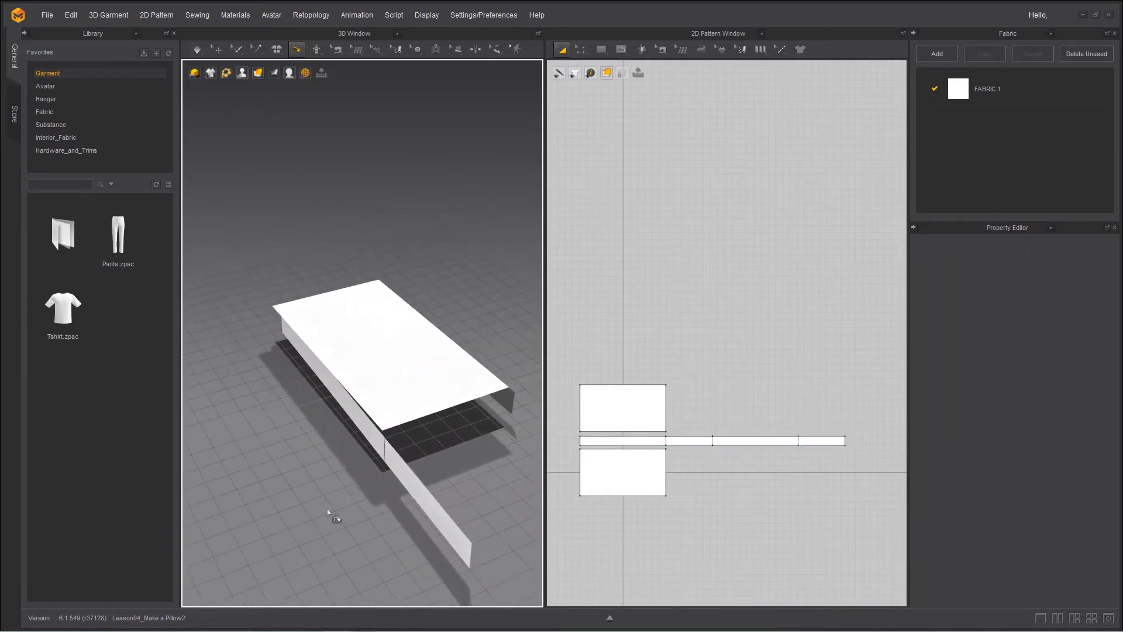
click(385, 456)
drag(353, 475, 419, 475)
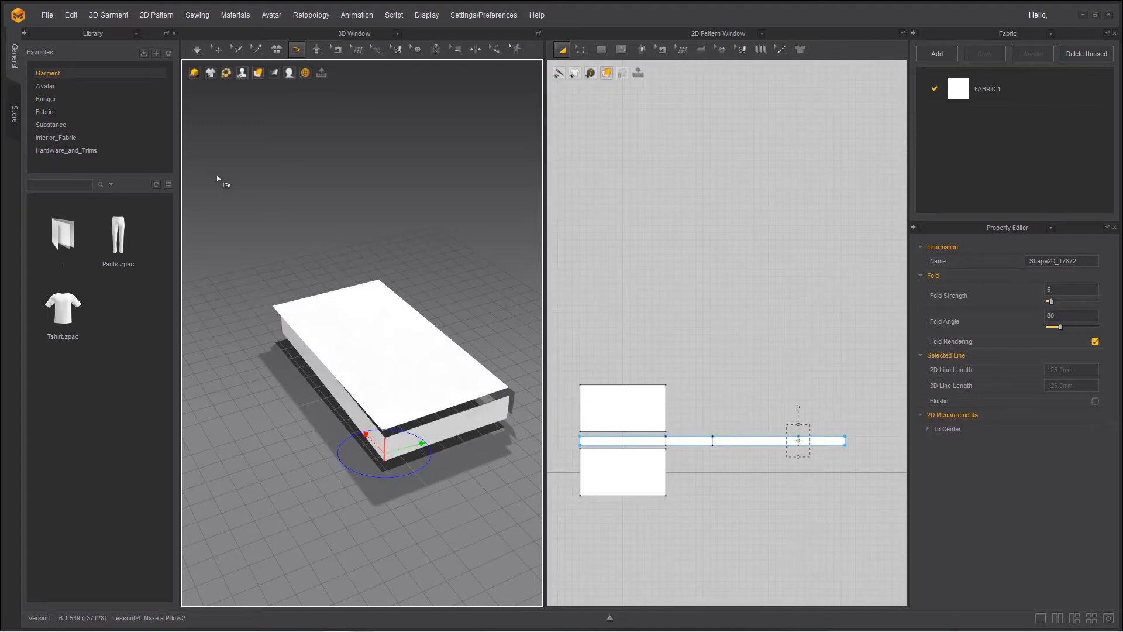
Step: Switch to Select/Move and examine from several sides how the folded strip lines up with the top rectangle
key(q)
click(365, 342)
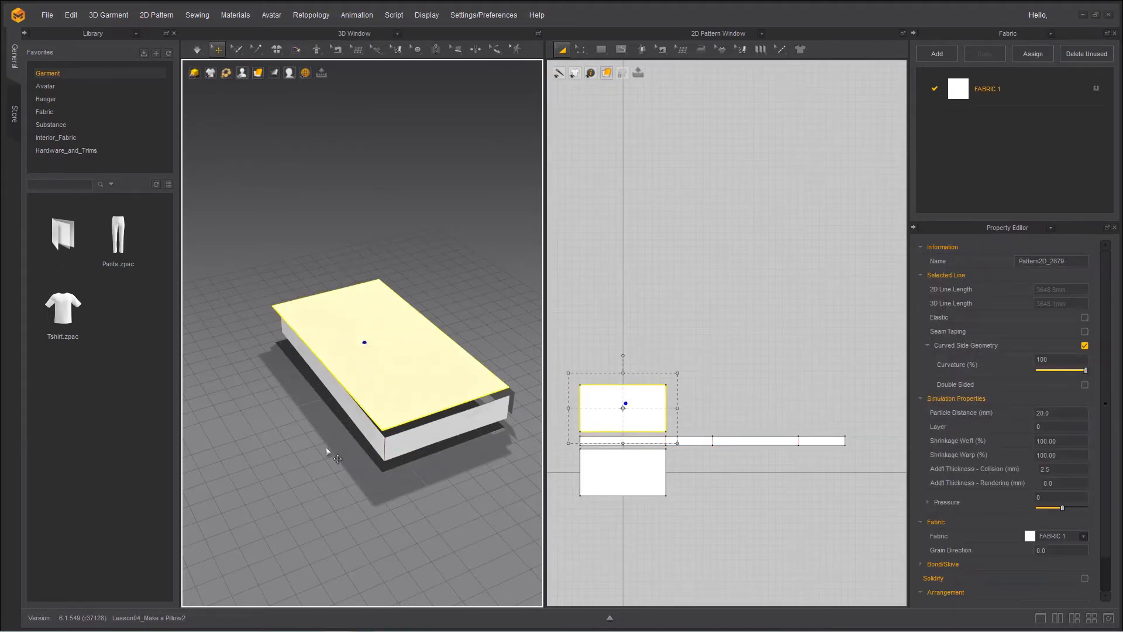
right_drag(346, 437, 397, 337)
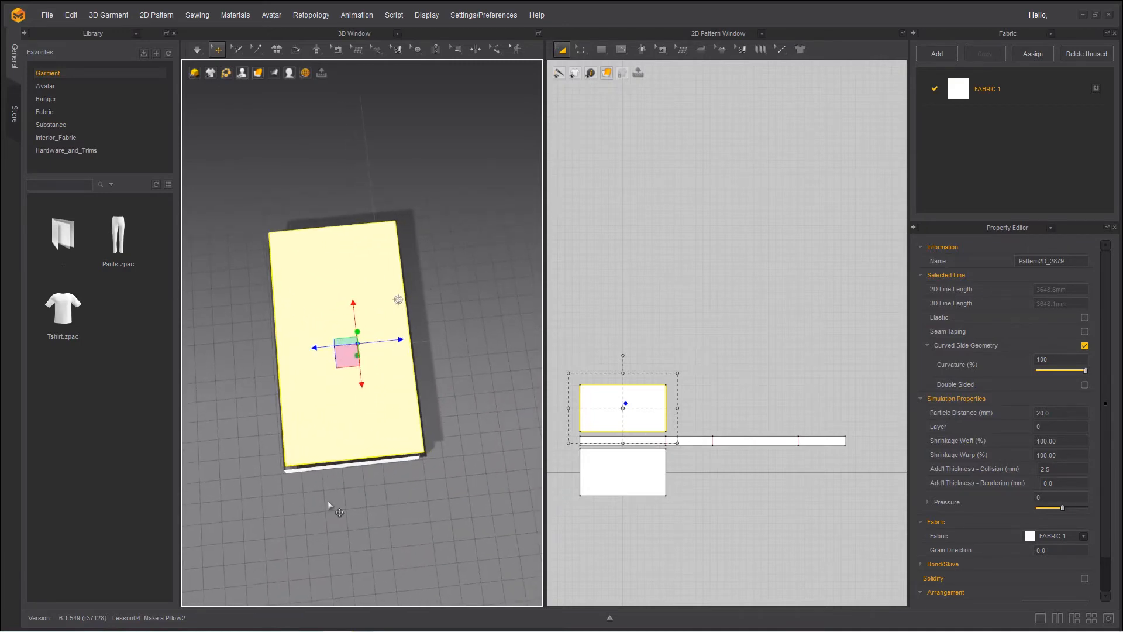
right_drag(331, 504, 235, 531)
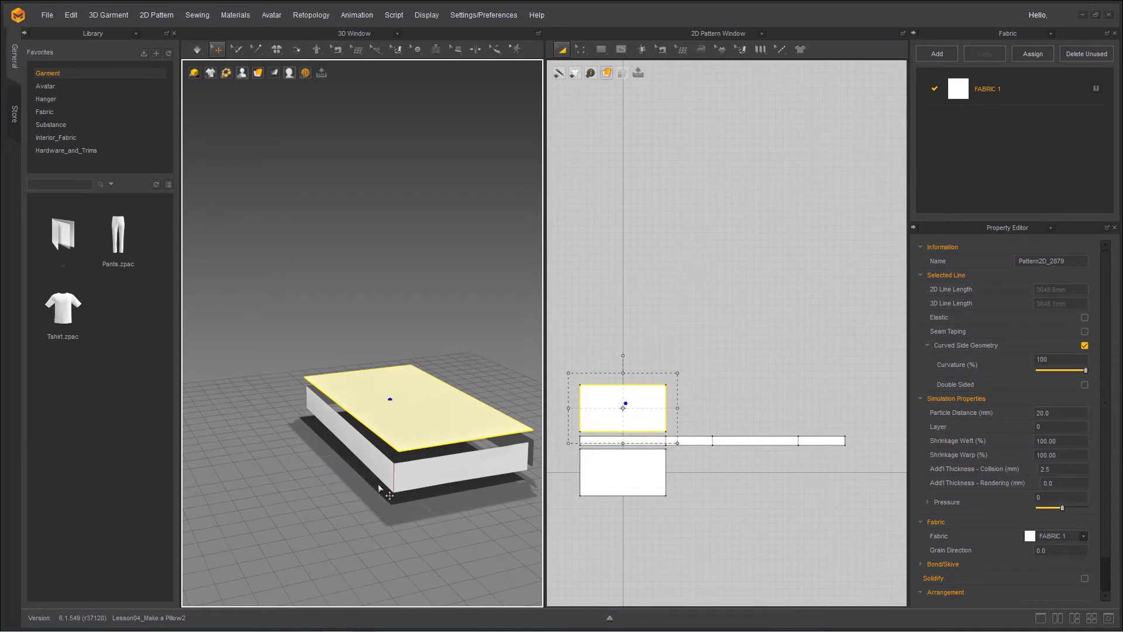
right_drag(306, 491, 421, 503)
right_drag(552, 498, 449, 512)
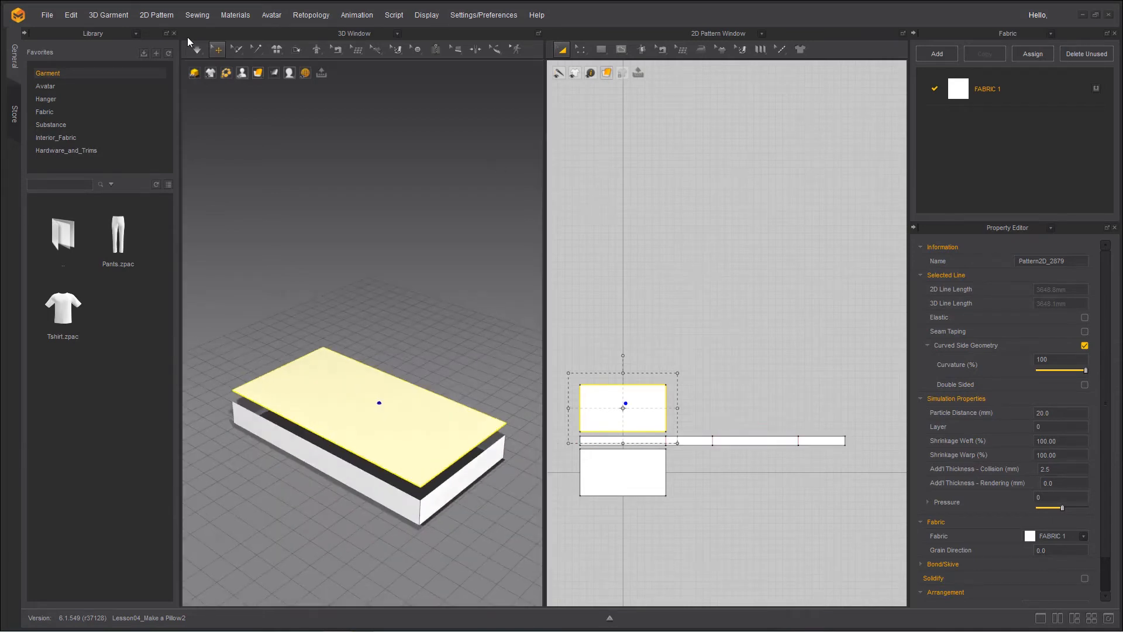
Step: Mark the same corner on the top rectangle, strip and bottom rectangle in 3D to compare their positions on the 2D patterns
click(204, 54)
scroll(604, 413, up, 4)
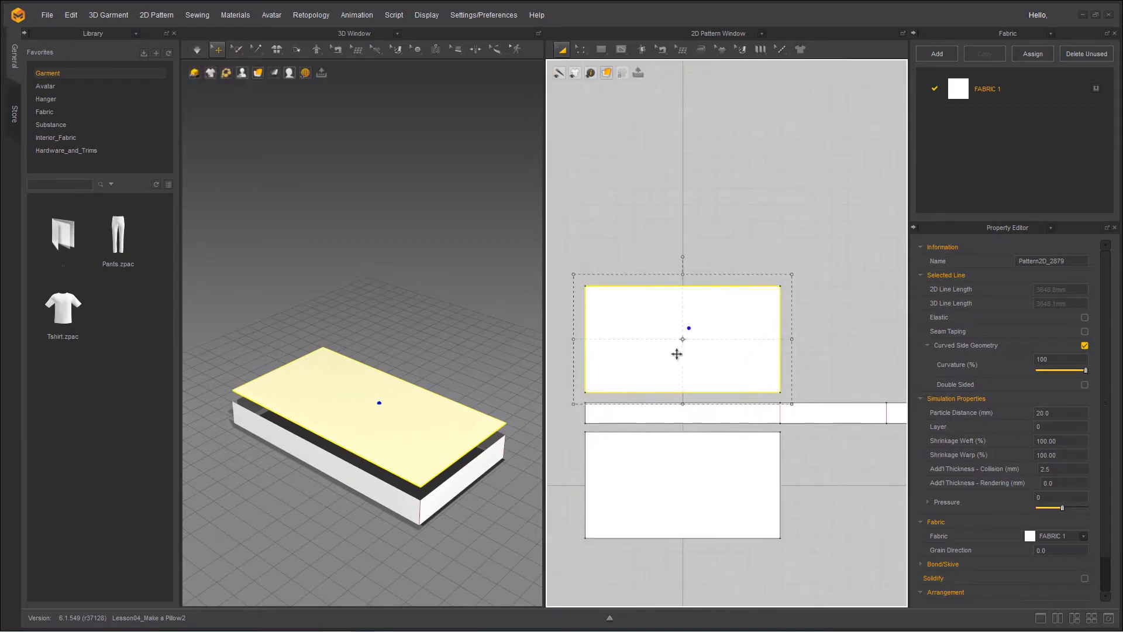
click(250, 390)
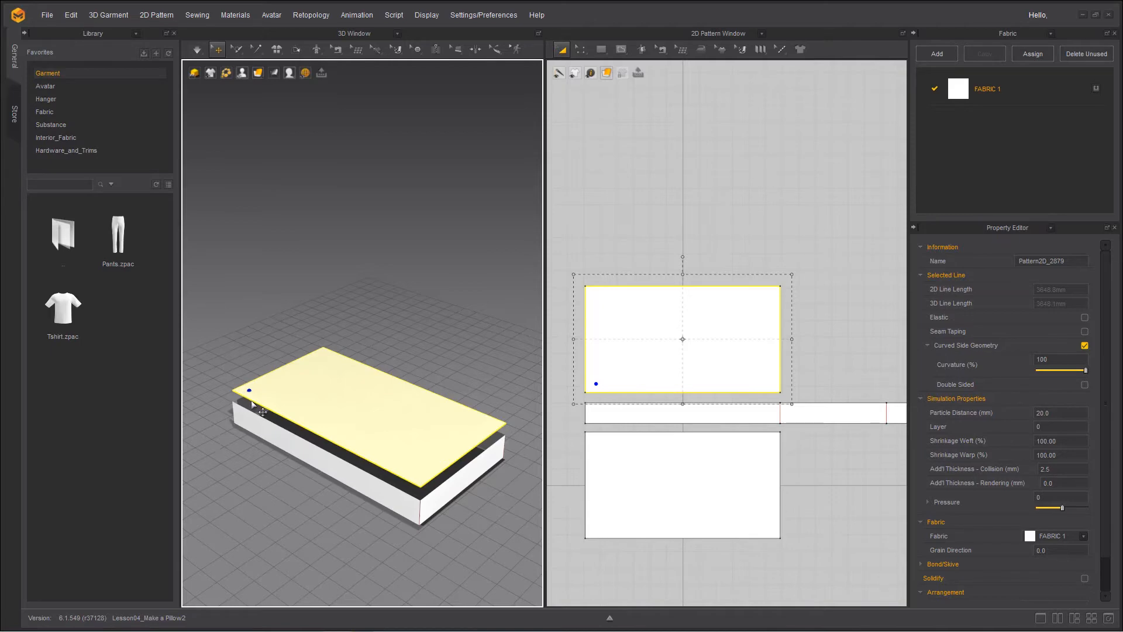
right_drag(481, 421, 287, 470)
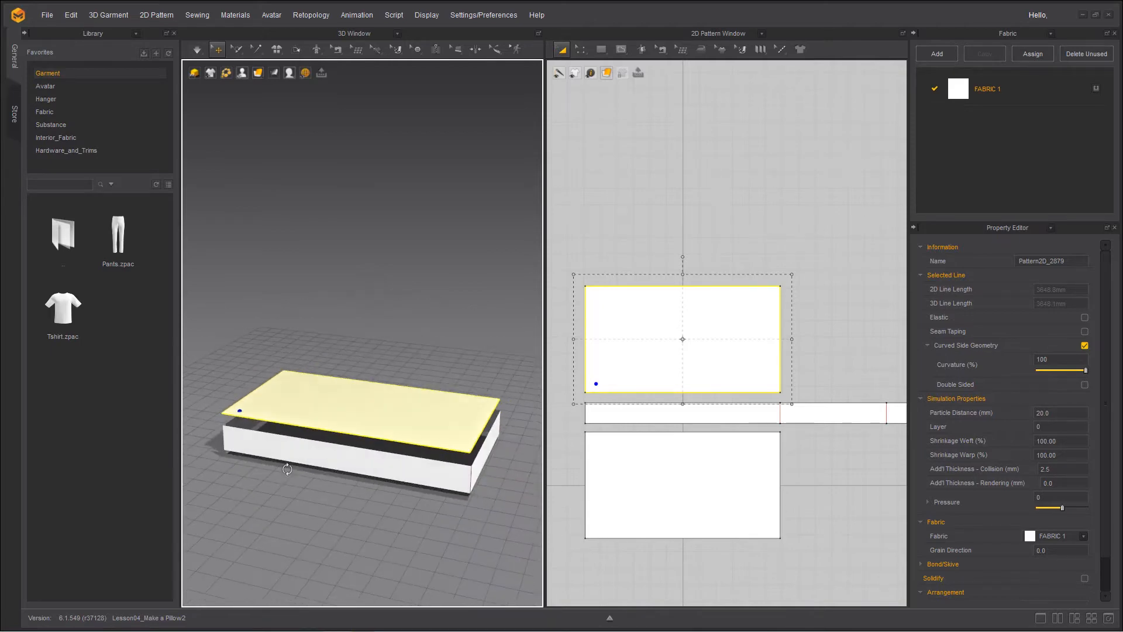
click(230, 434)
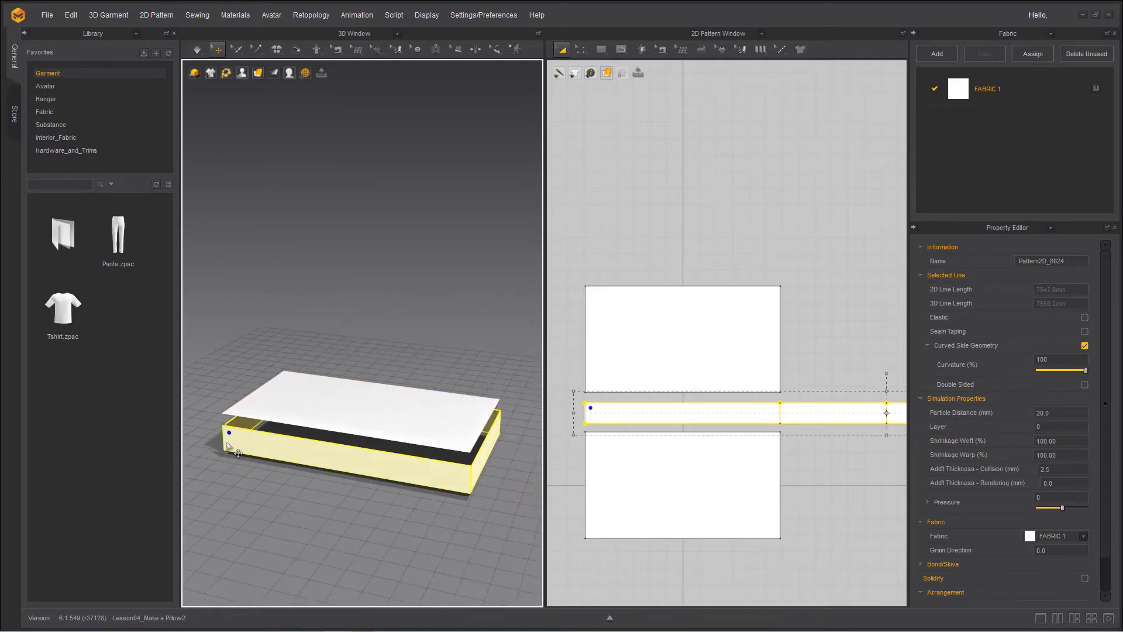
right_drag(252, 513, 221, 470)
click(221, 469)
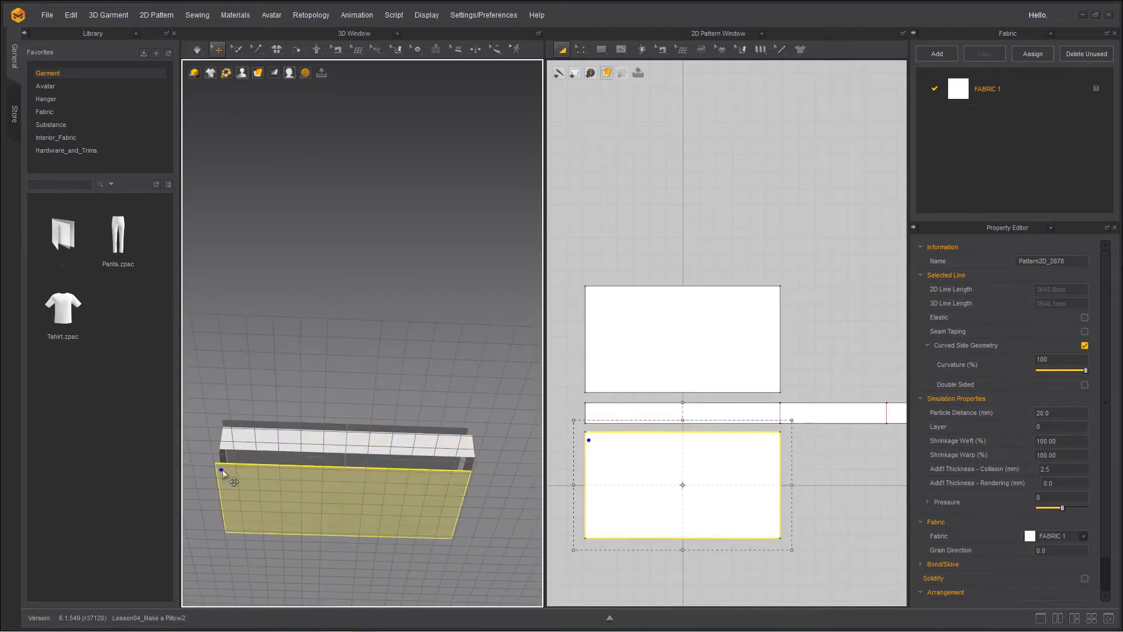
right_drag(328, 393, 325, 473)
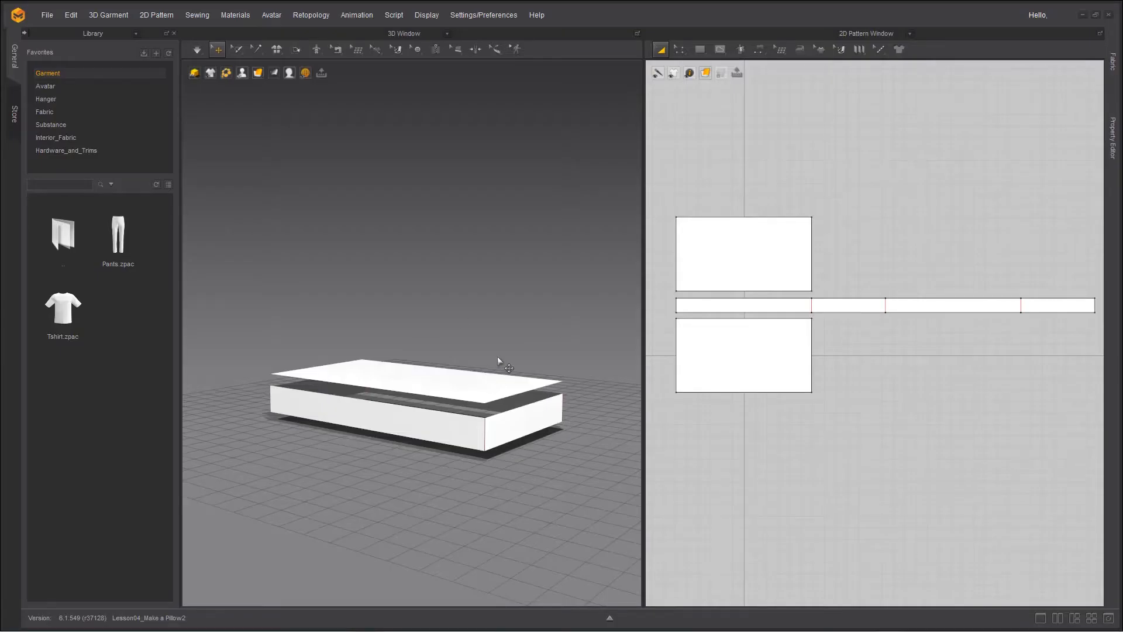
Step: Detach the Sewing tool list as a floating palette over the 2D patterns and activate Free Sewing
click(755, 51)
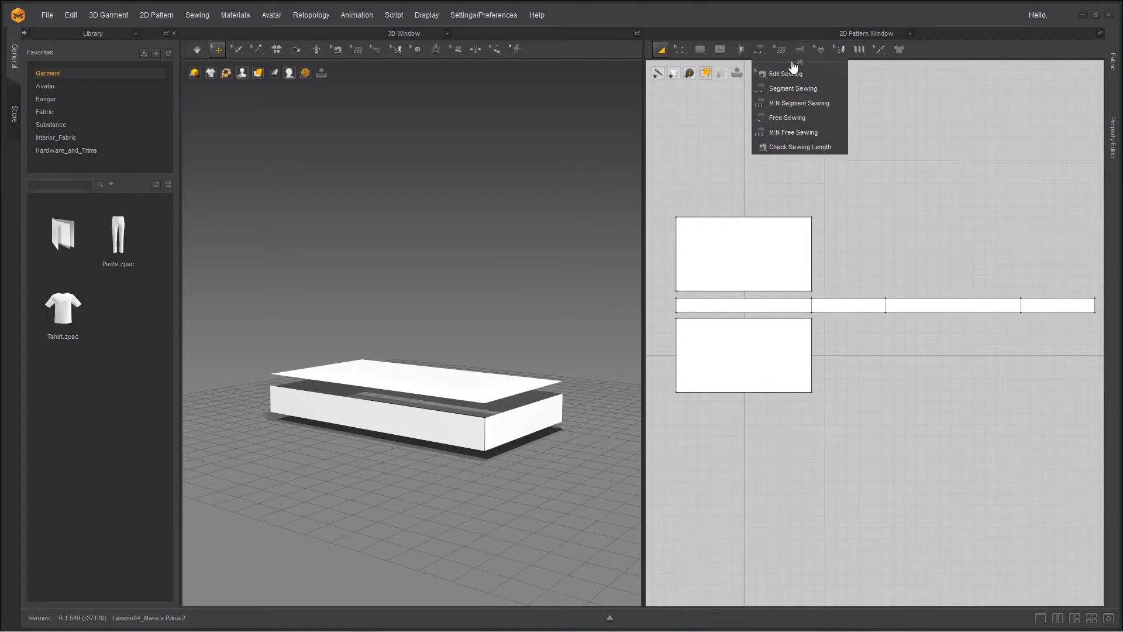
drag(782, 70, 1021, 78)
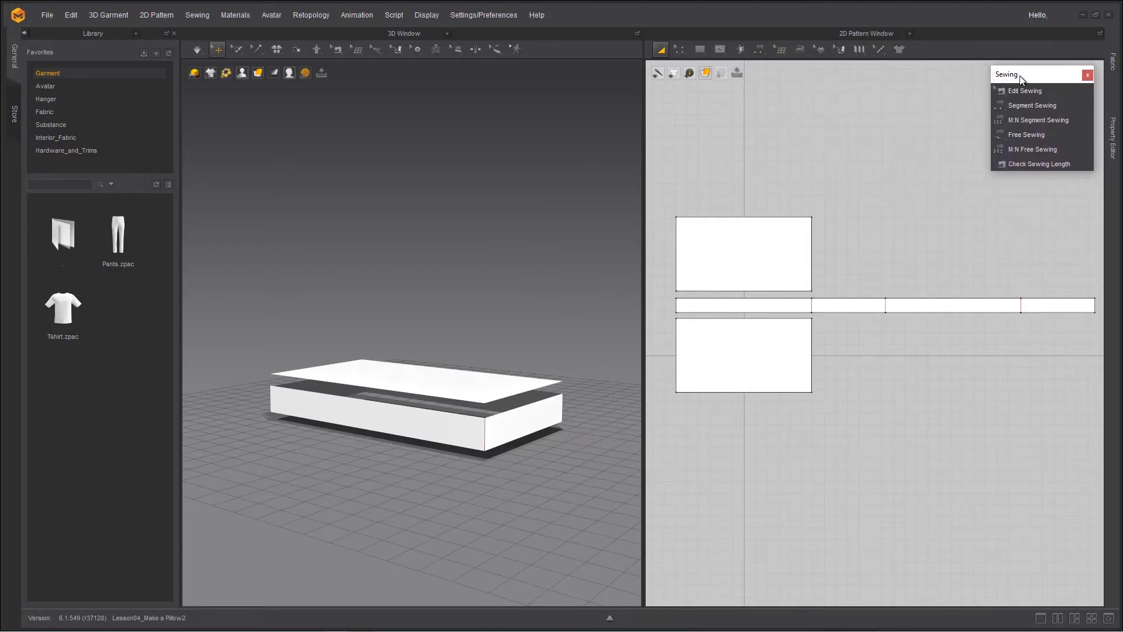
click(1027, 136)
click(1022, 135)
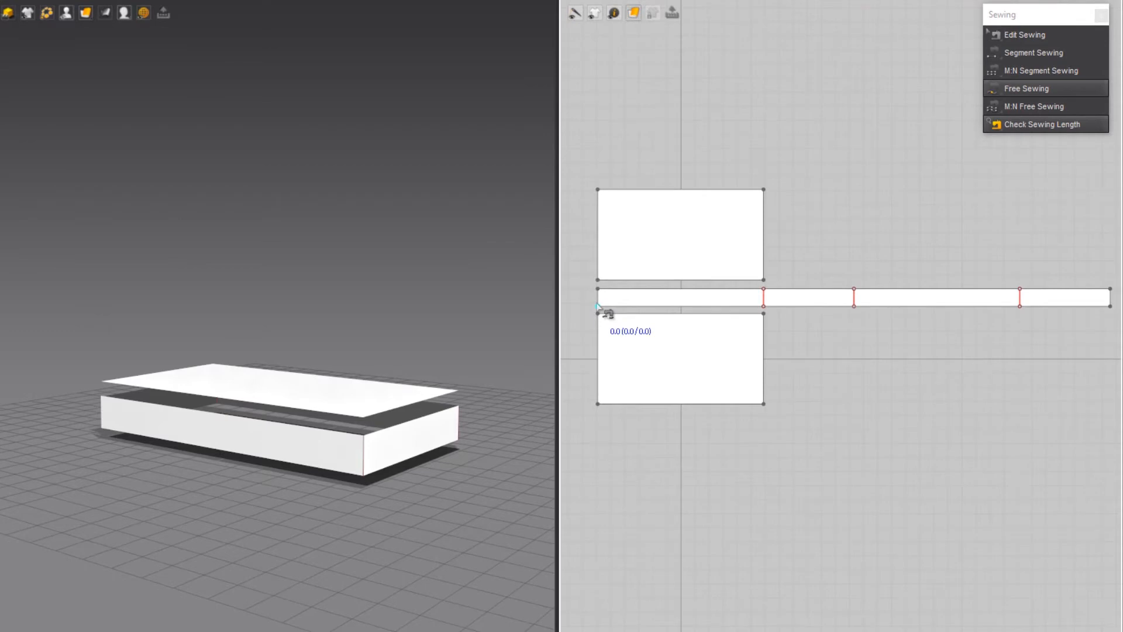
Step: Free-sew the lower edge of the strip's first segment to the full upper edge of the lower rectangle in the 2D patterns
click(597, 305)
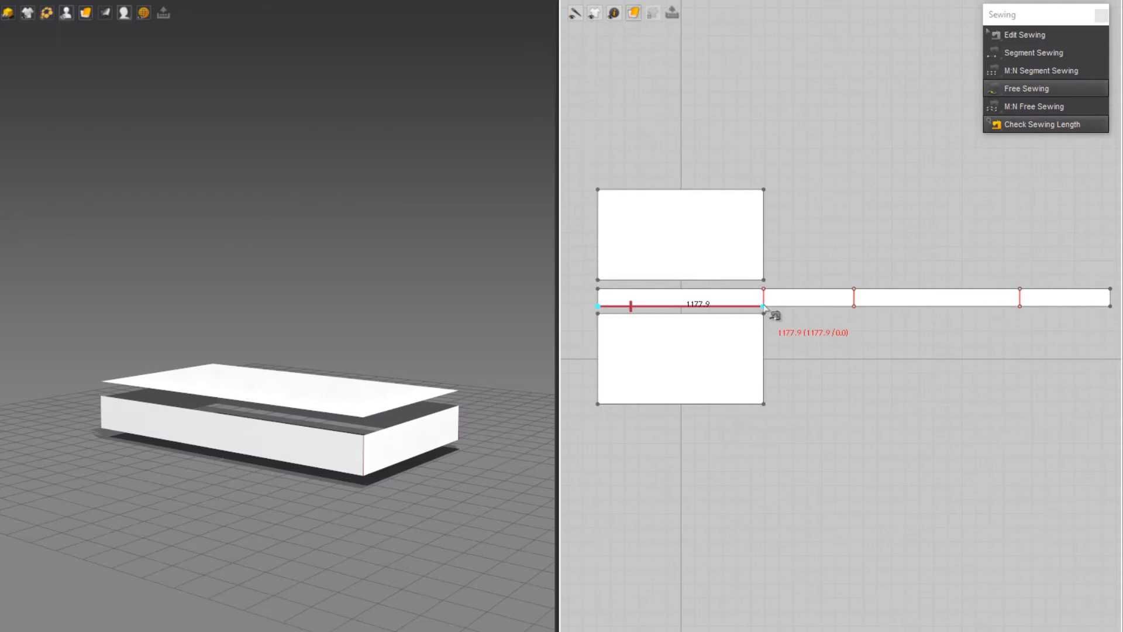
scroll(764, 305, up, 3)
click(763, 306)
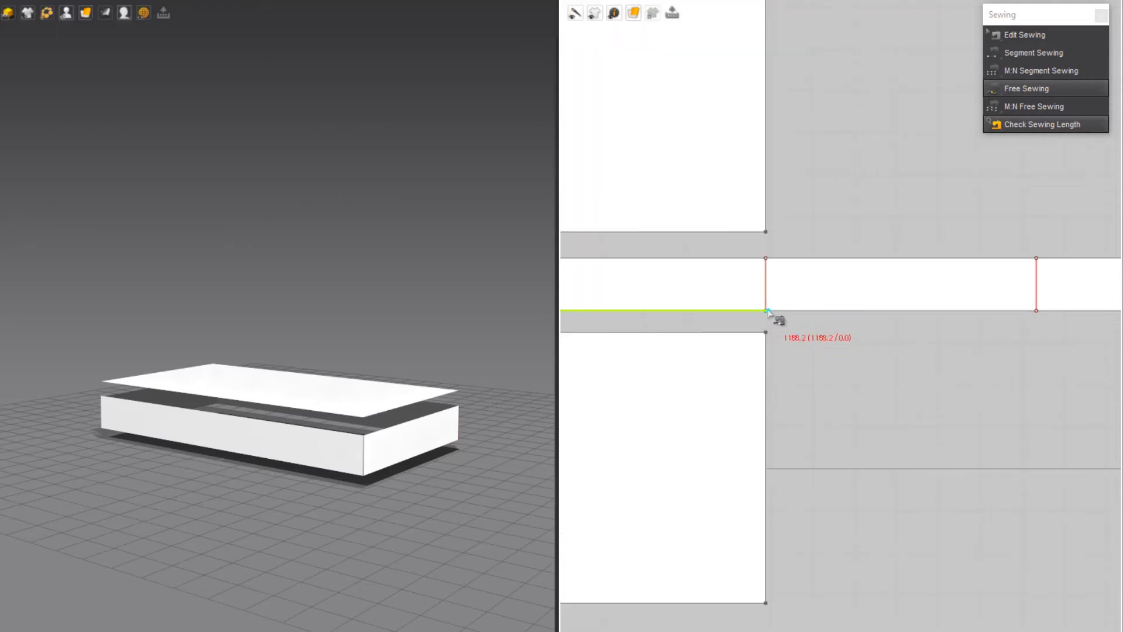
click(765, 310)
scroll(766, 332, down, 2)
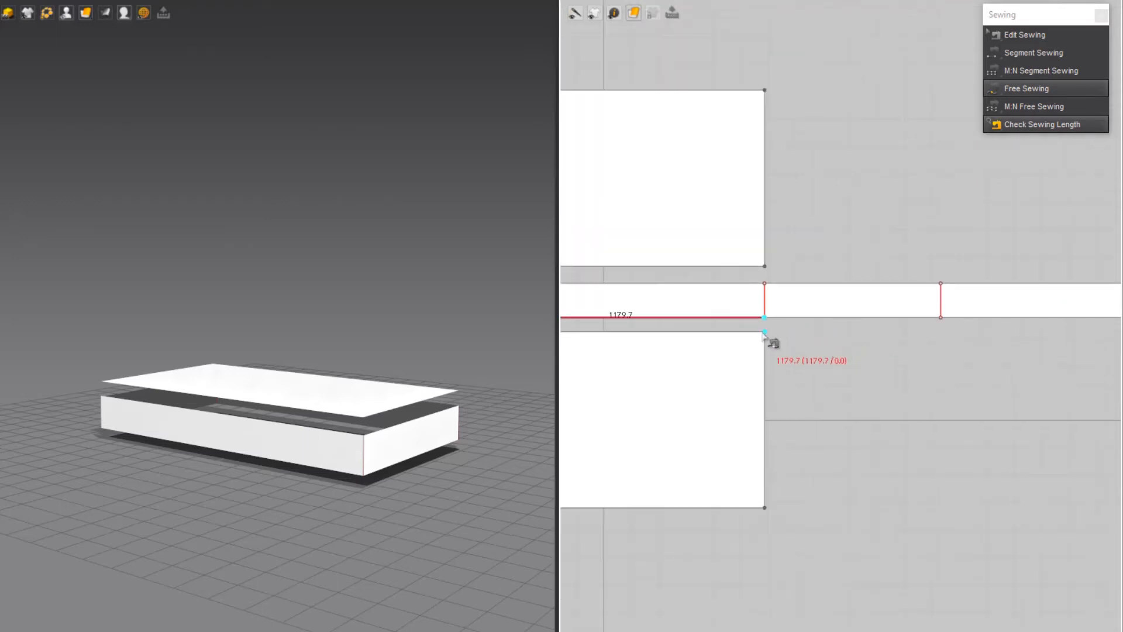
middle_drag(662, 384, 857, 416)
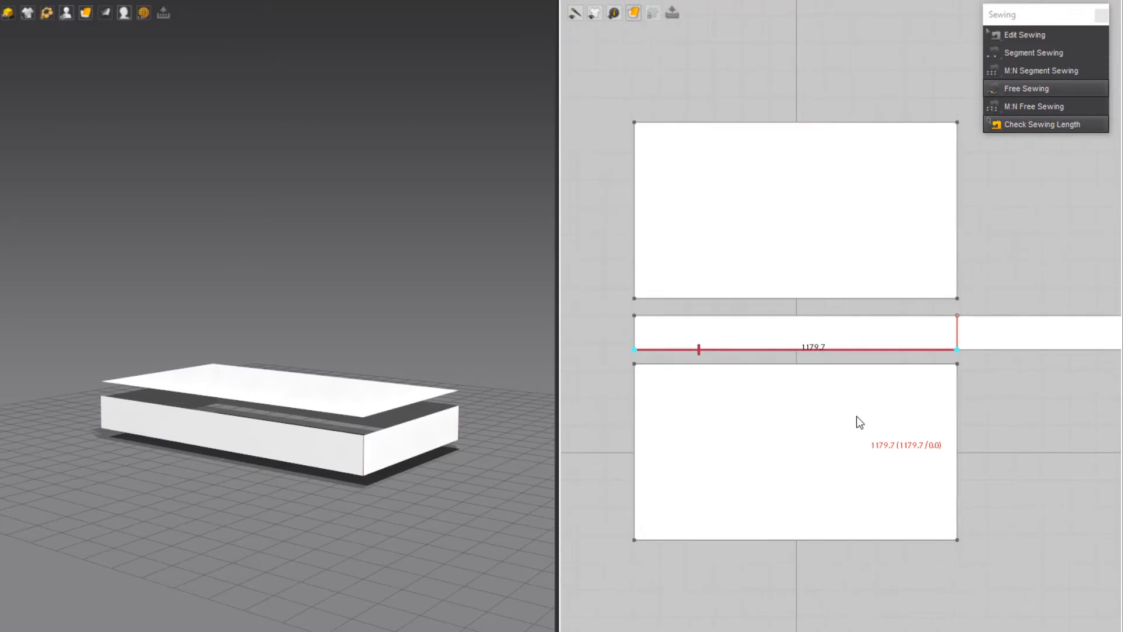
click(636, 364)
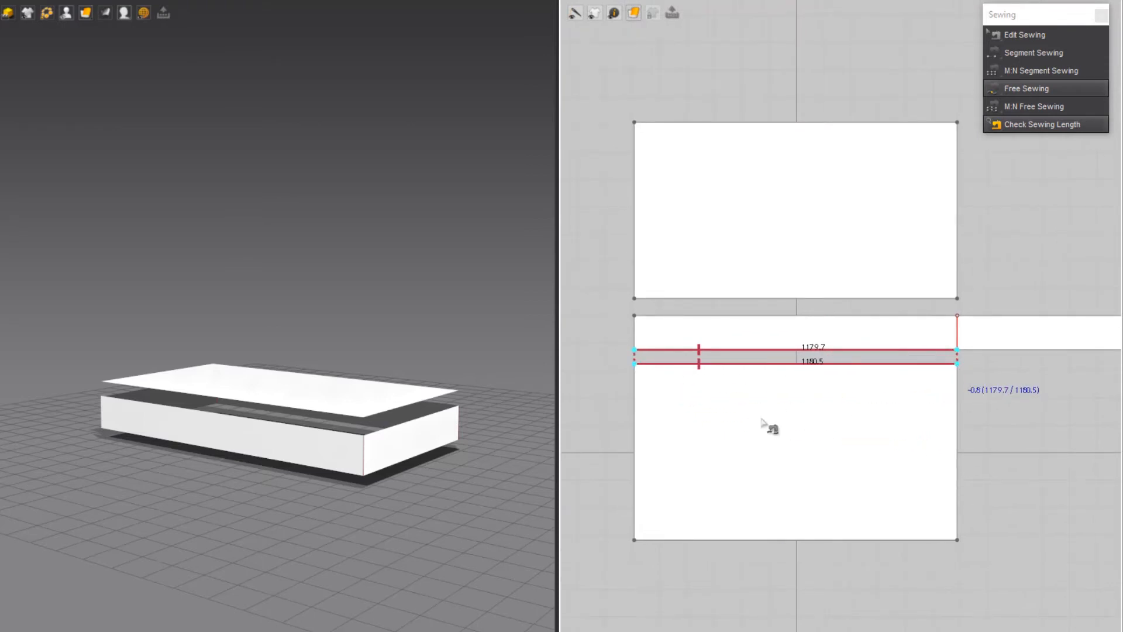
right_drag(205, 567, 246, 537)
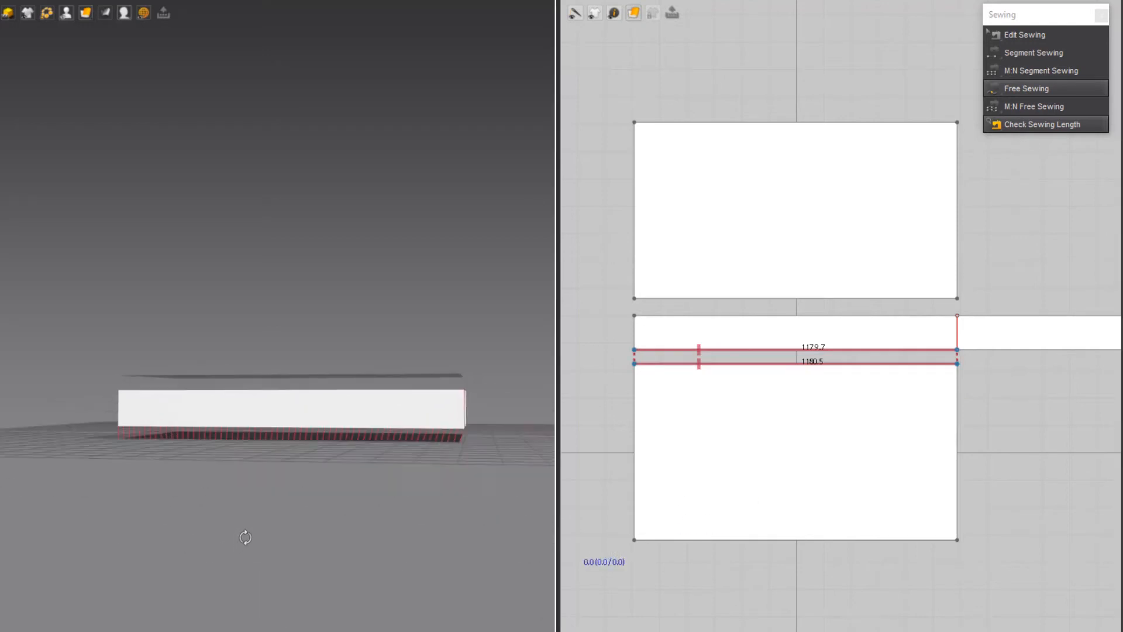
scroll(249, 532, up, 2)
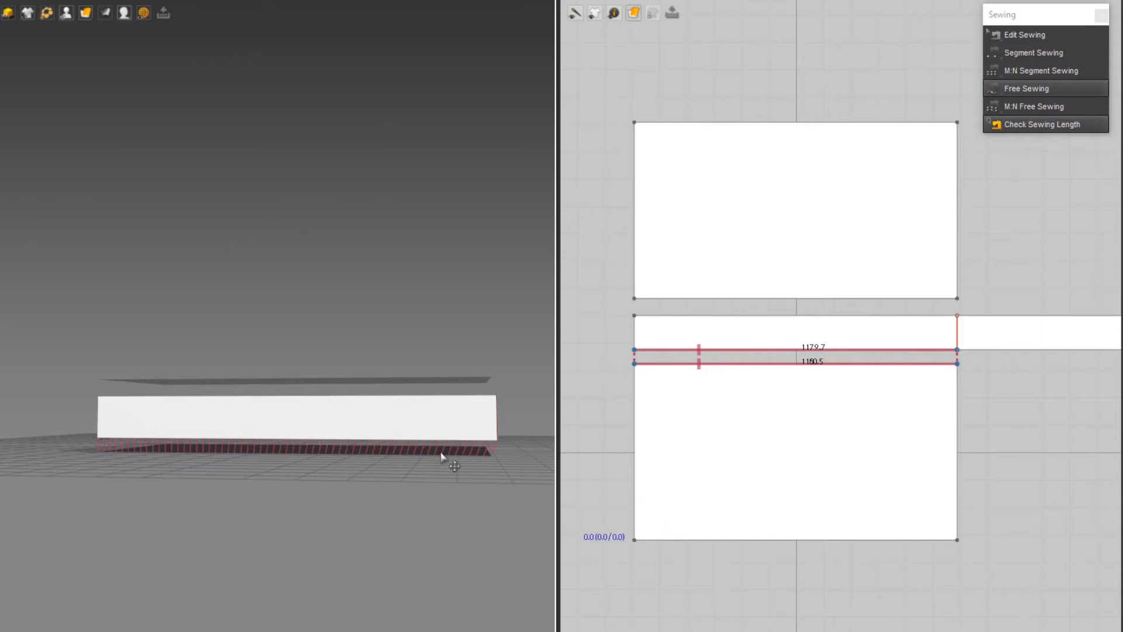
right_drag(148, 462, 322, 502)
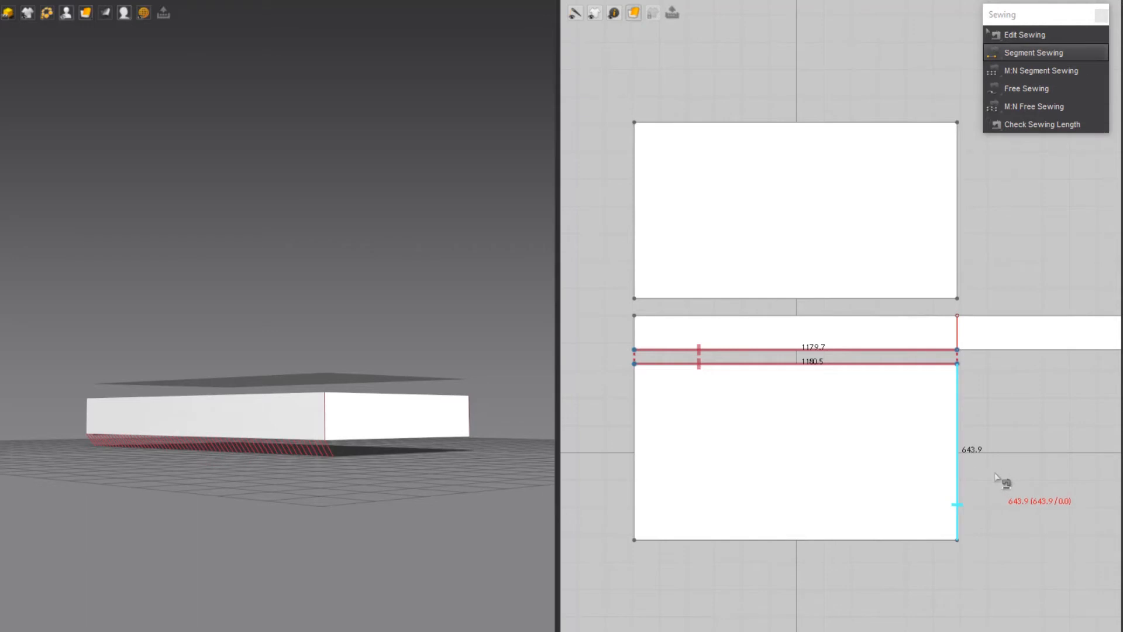
Step: Free-sew the lower edge of the strip's second segment to the full right edge of the lower rectangle, starting at their shared corner
middle_drag(998, 478, 794, 471)
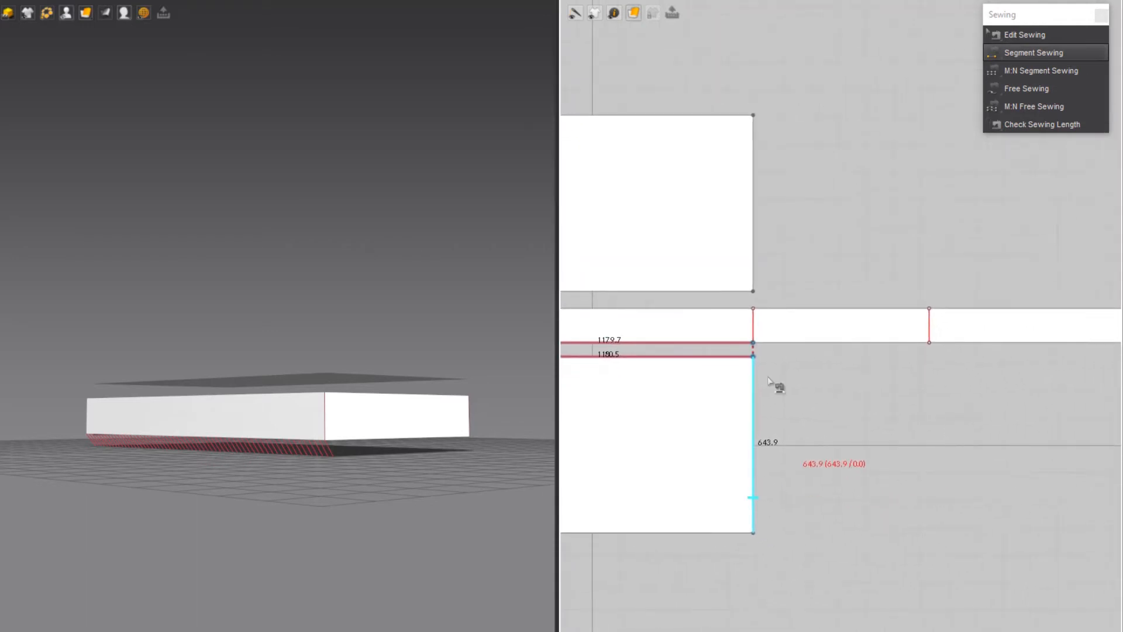
key(m)
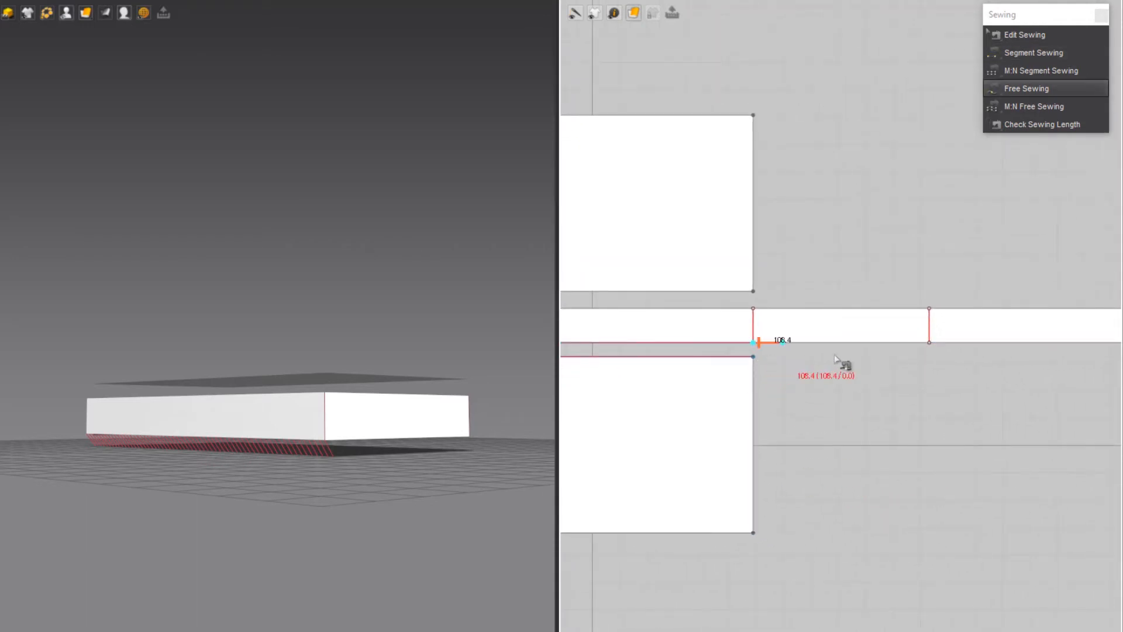
click(936, 350)
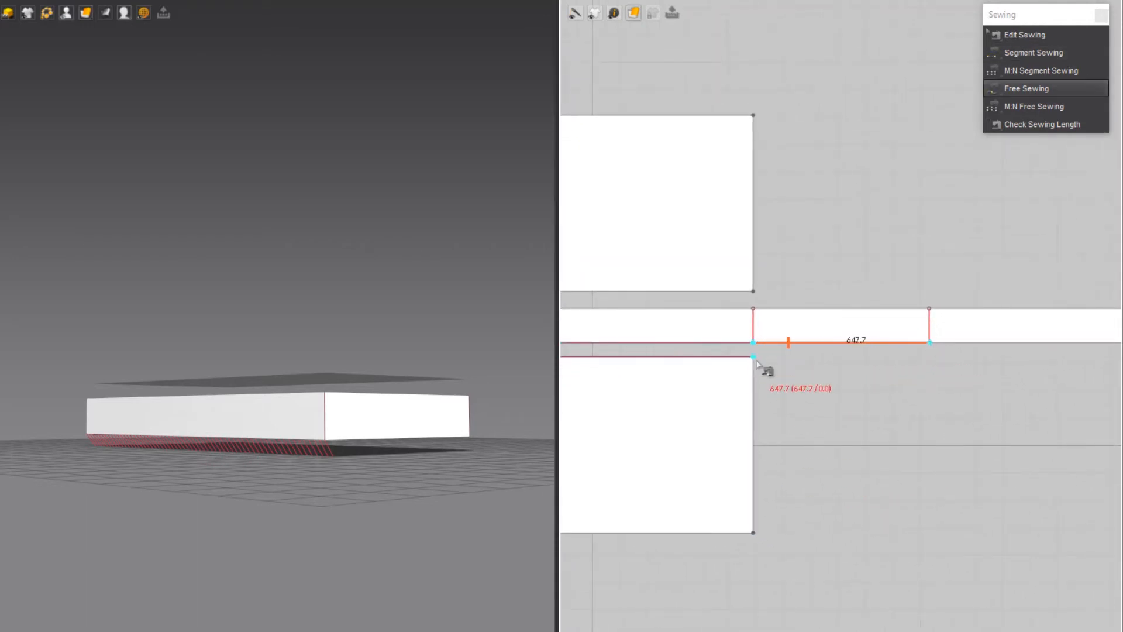
click(754, 357)
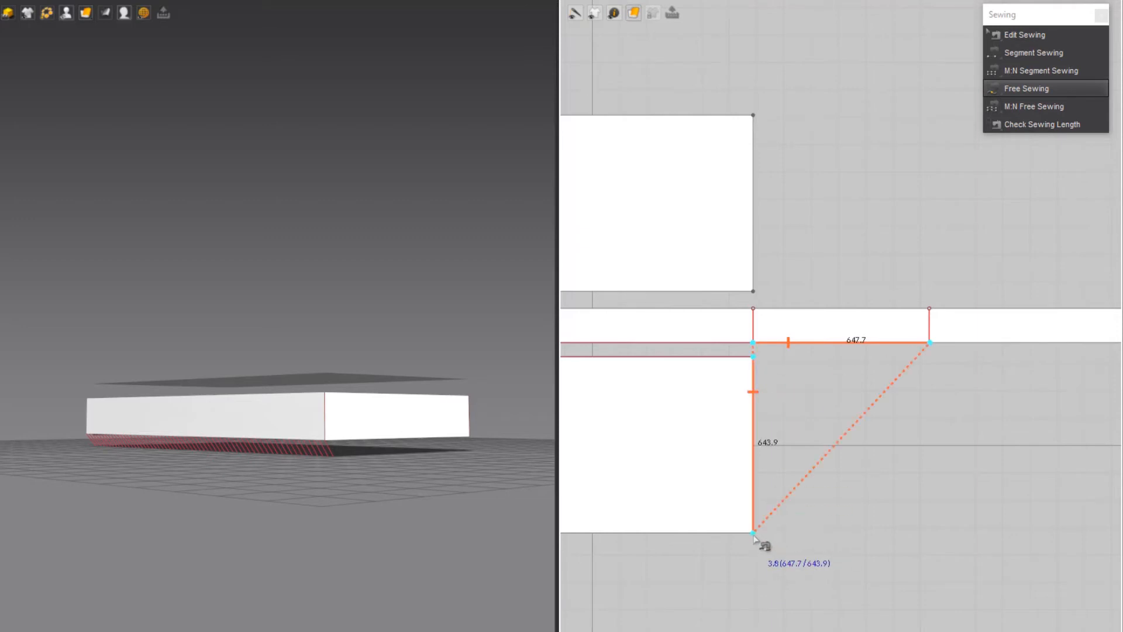
click(753, 533)
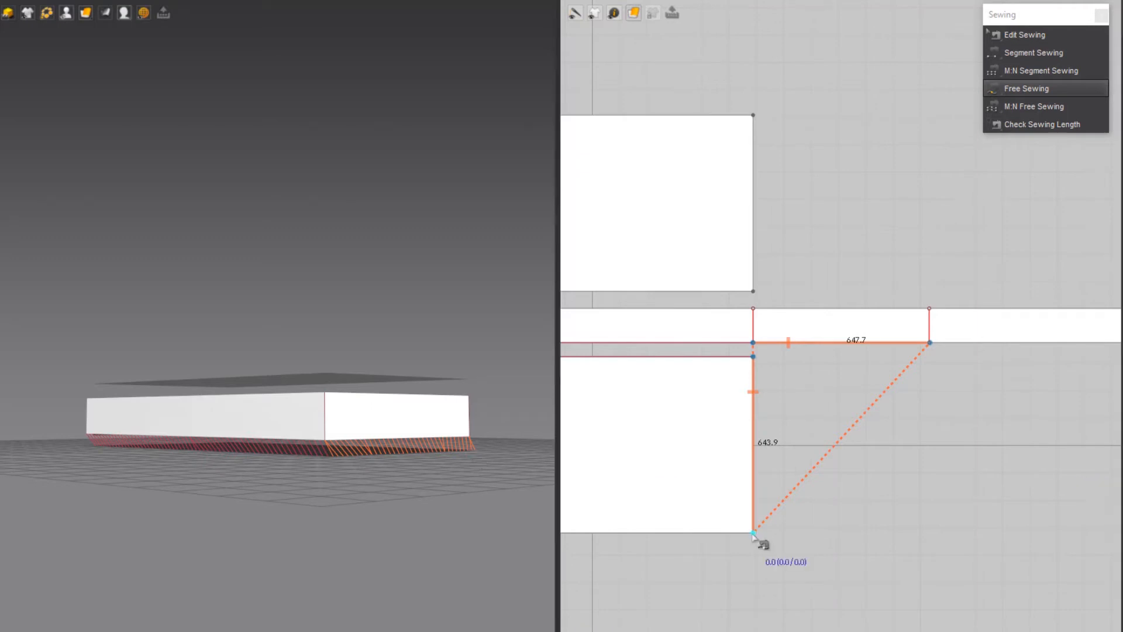
Step: Free-sew the lower rectangle's bottom edge, from its right corner to its left, to the lower edge of the strip's third segment
middle_drag(702, 568, 813, 579)
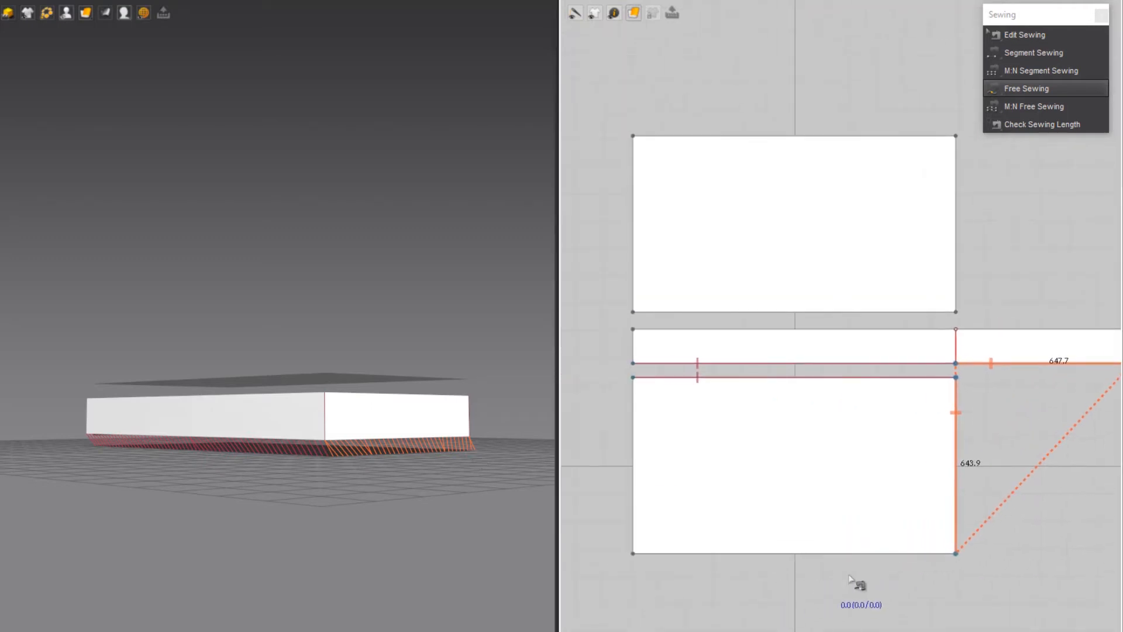
click(956, 554)
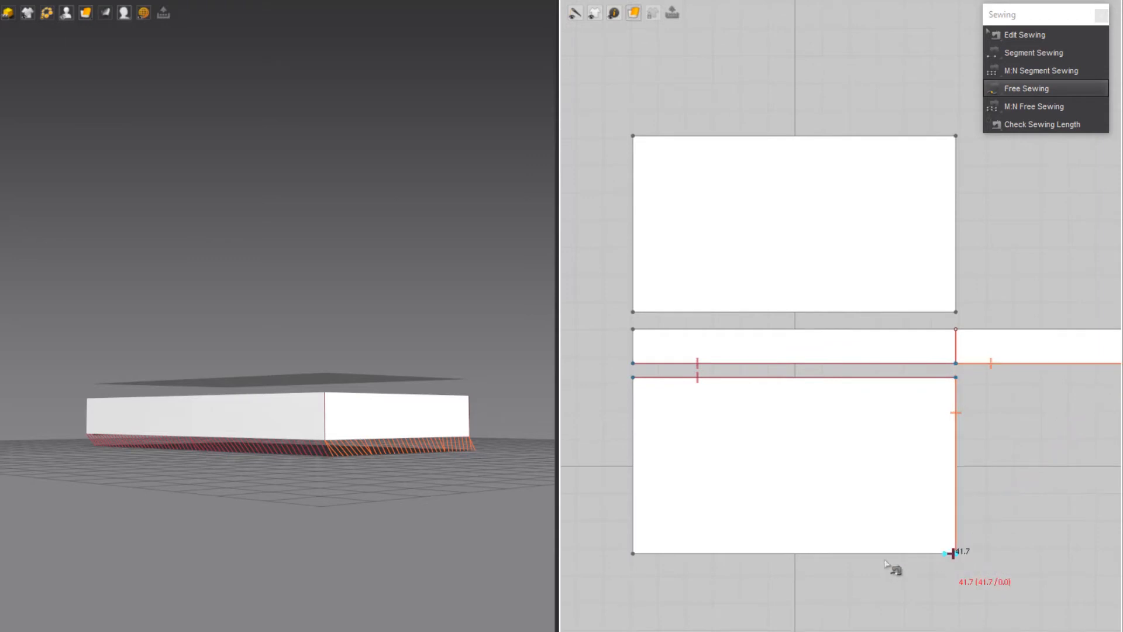
click(633, 553)
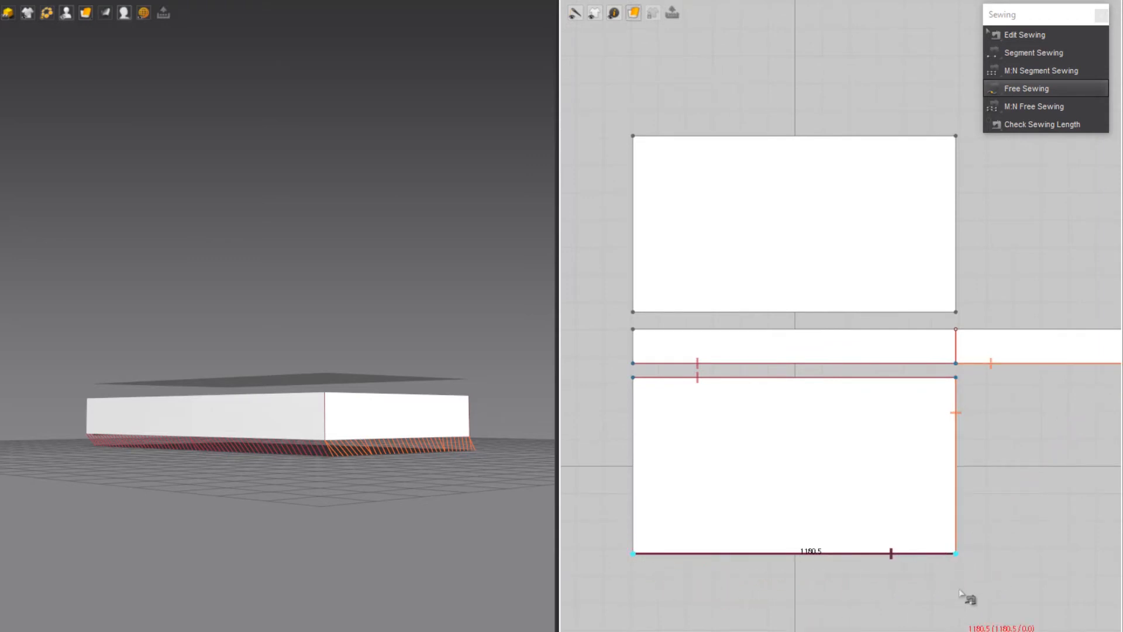
middle_drag(930, 566, 579, 586)
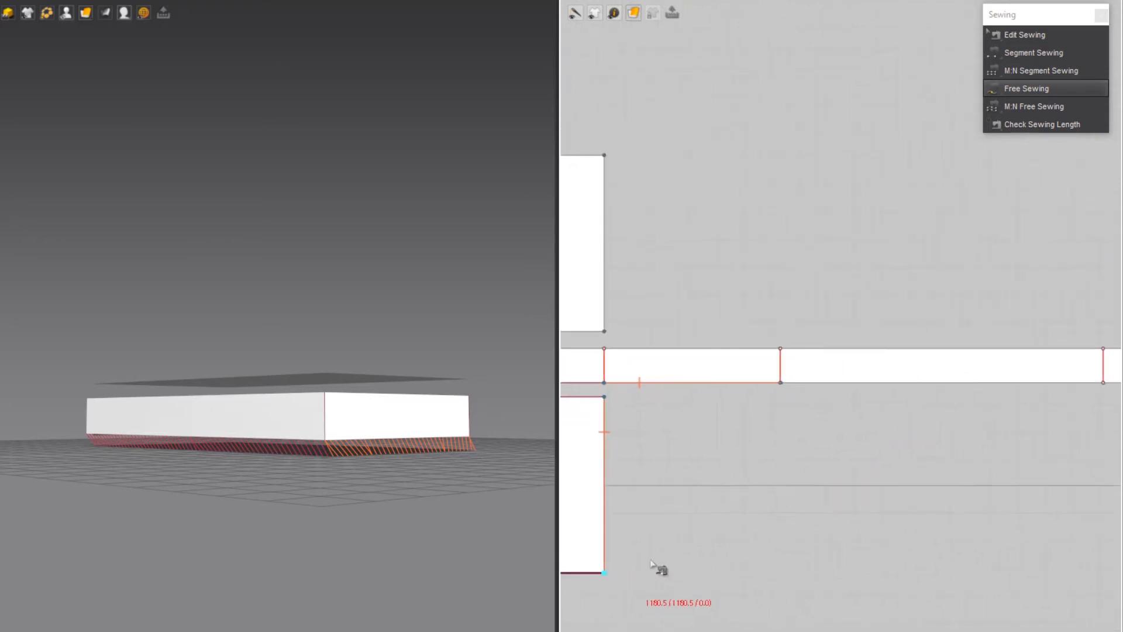
click(784, 384)
click(1104, 385)
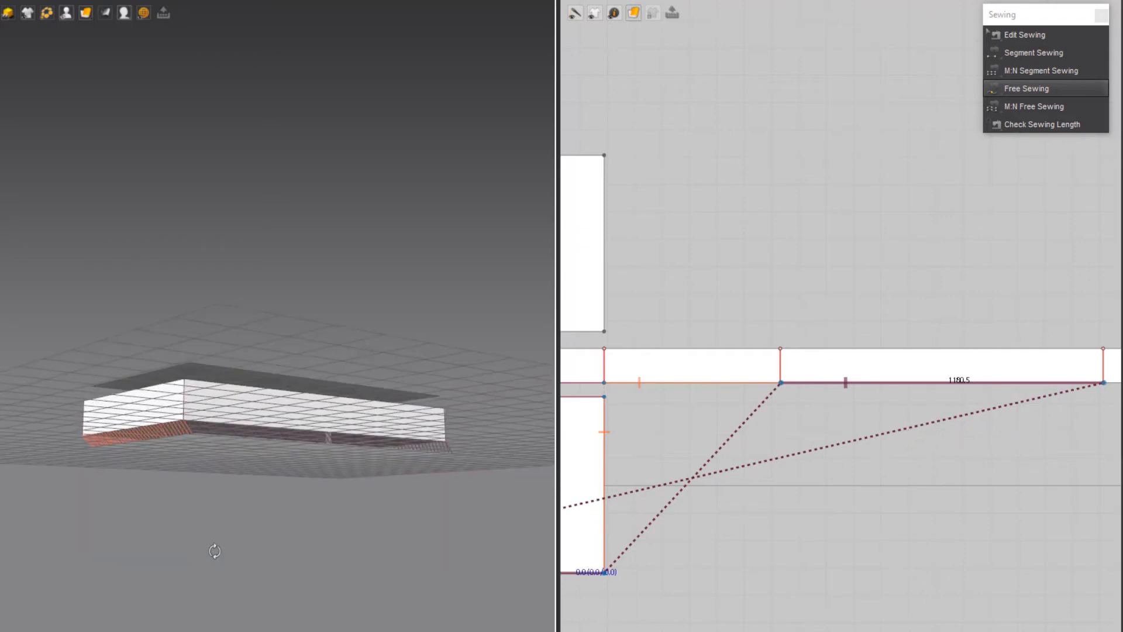
scroll(304, 590, up, 5)
right_drag(275, 466, 276, 458)
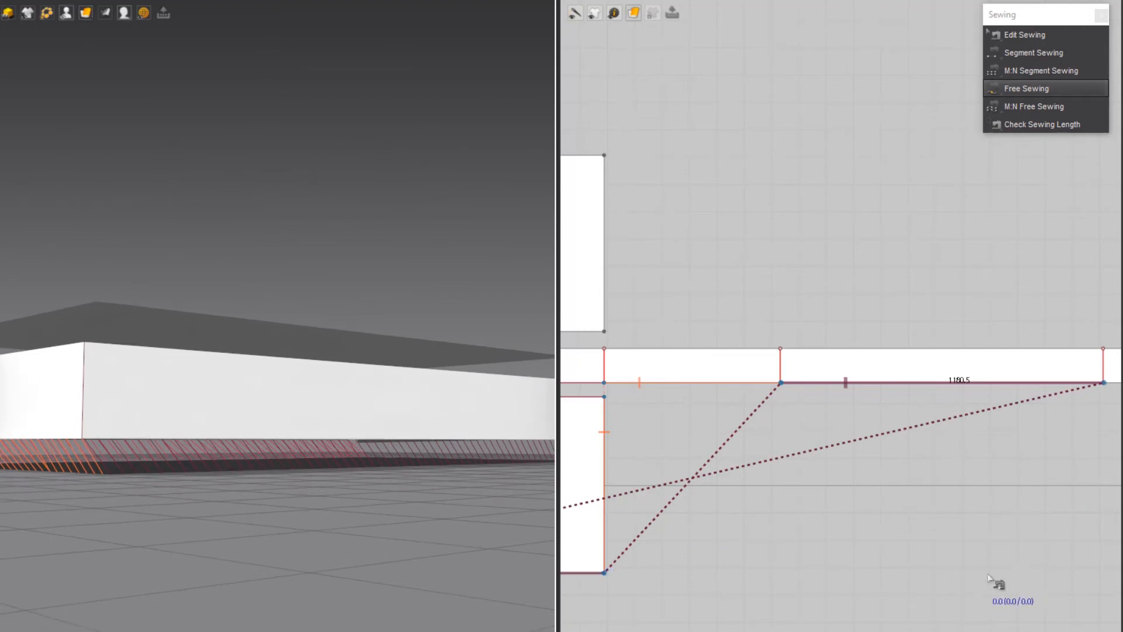
Step: Free-sew the lower rectangle's left edge, from bottom to top, to the lower edge of the strip's last segment and check the seams in 3D
scroll(895, 579, down, 5)
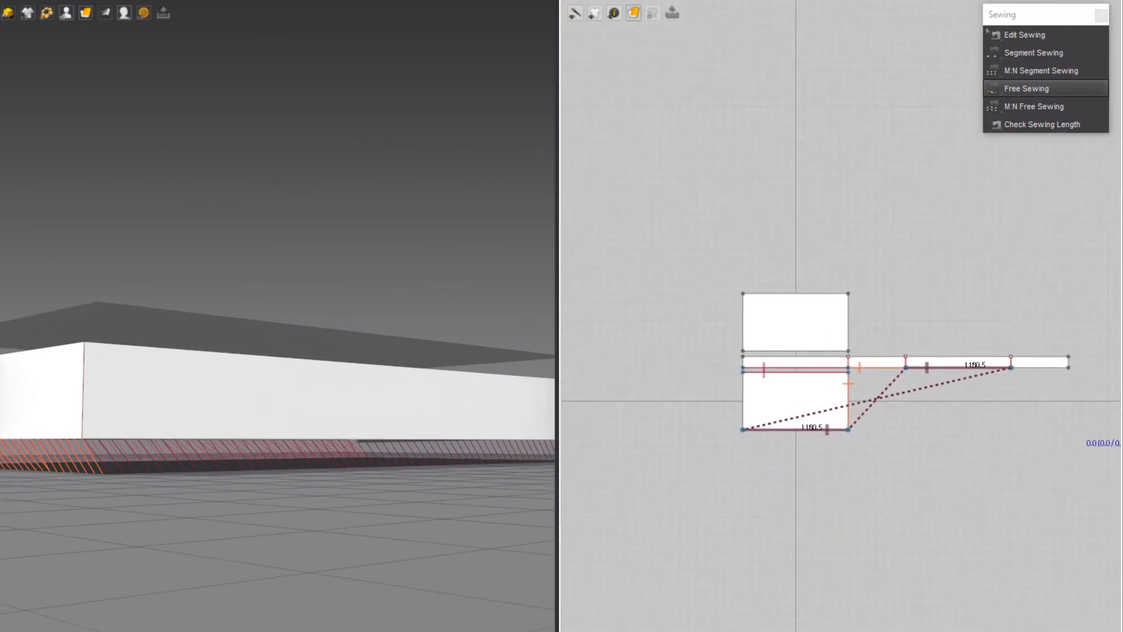
scroll(760, 525, up, 3)
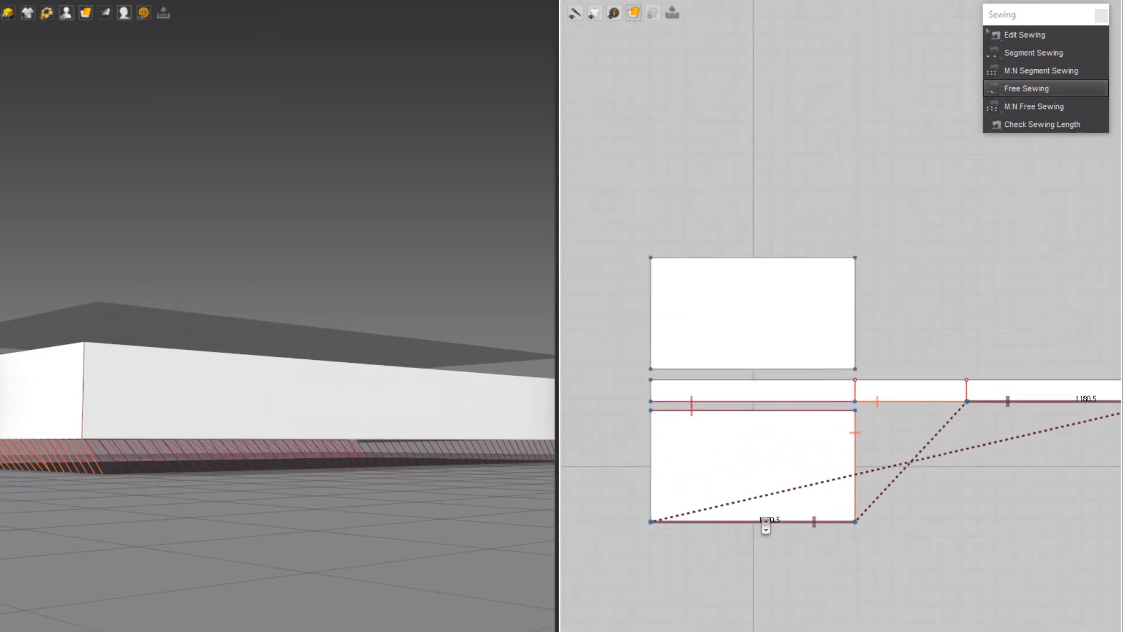
click(651, 521)
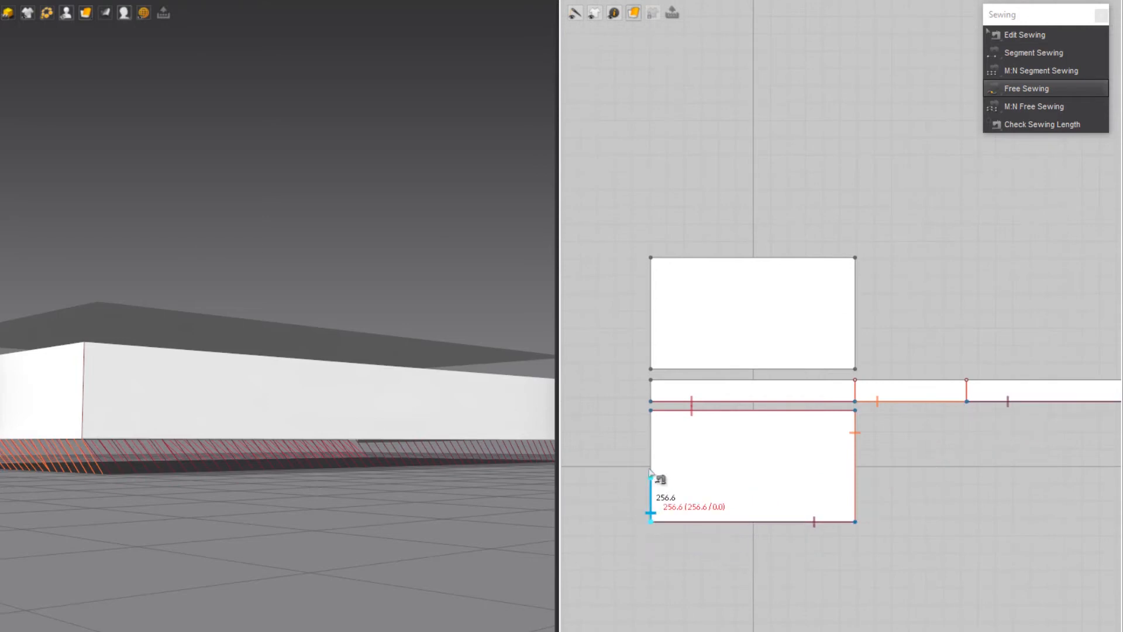
click(650, 412)
middle_drag(936, 518, 549, 528)
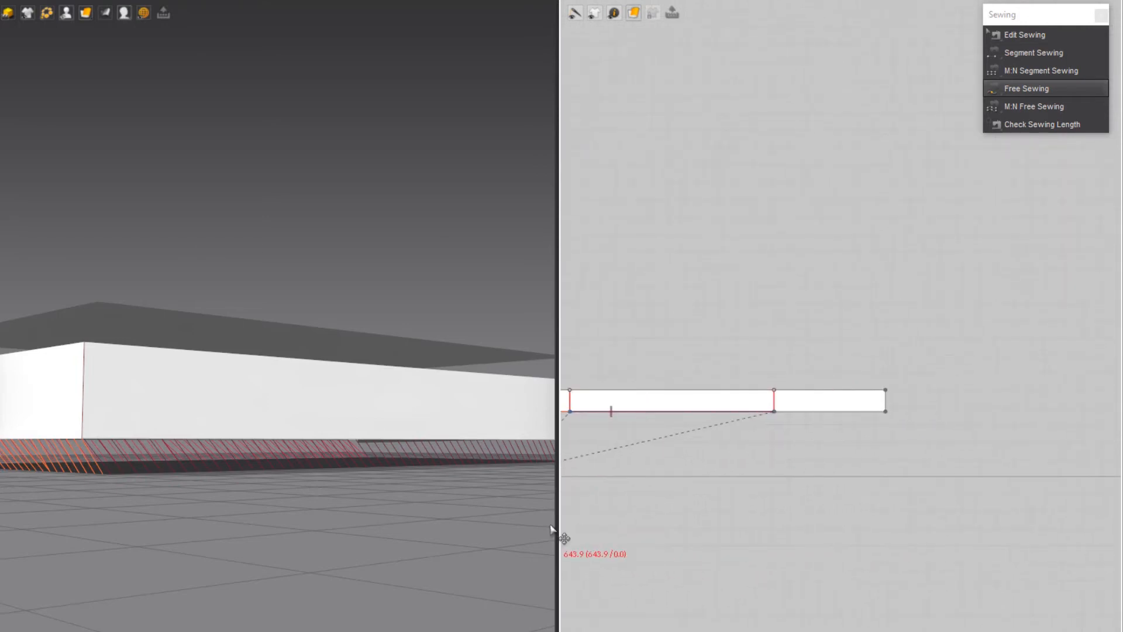
click(775, 412)
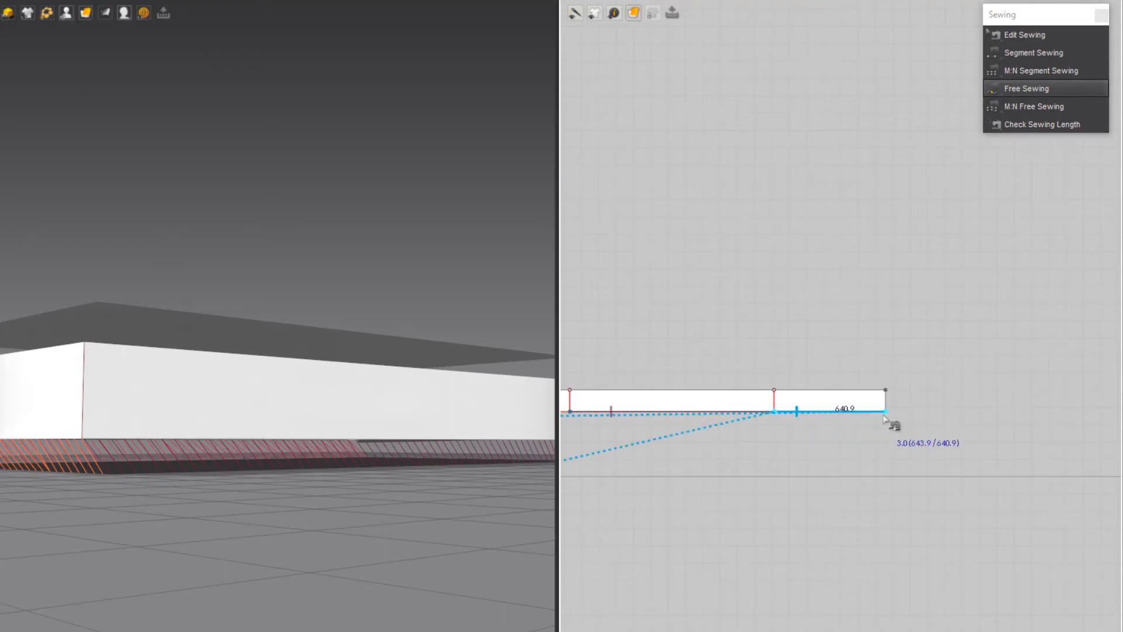
click(885, 412)
right_drag(338, 573, 286, 565)
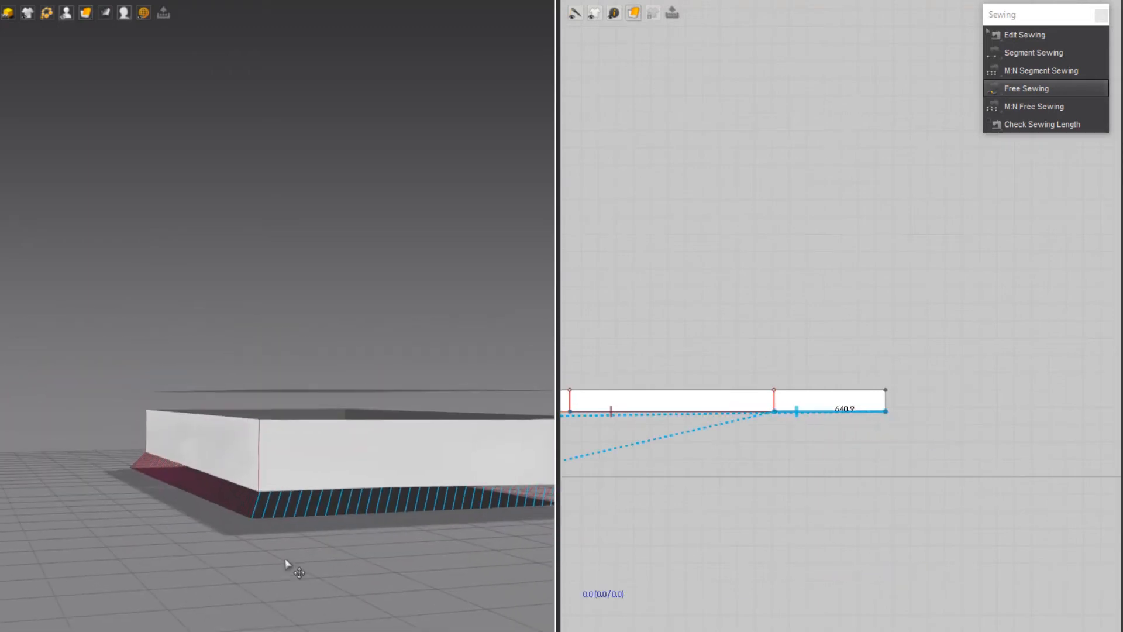
right_drag(450, 517, 354, 580)
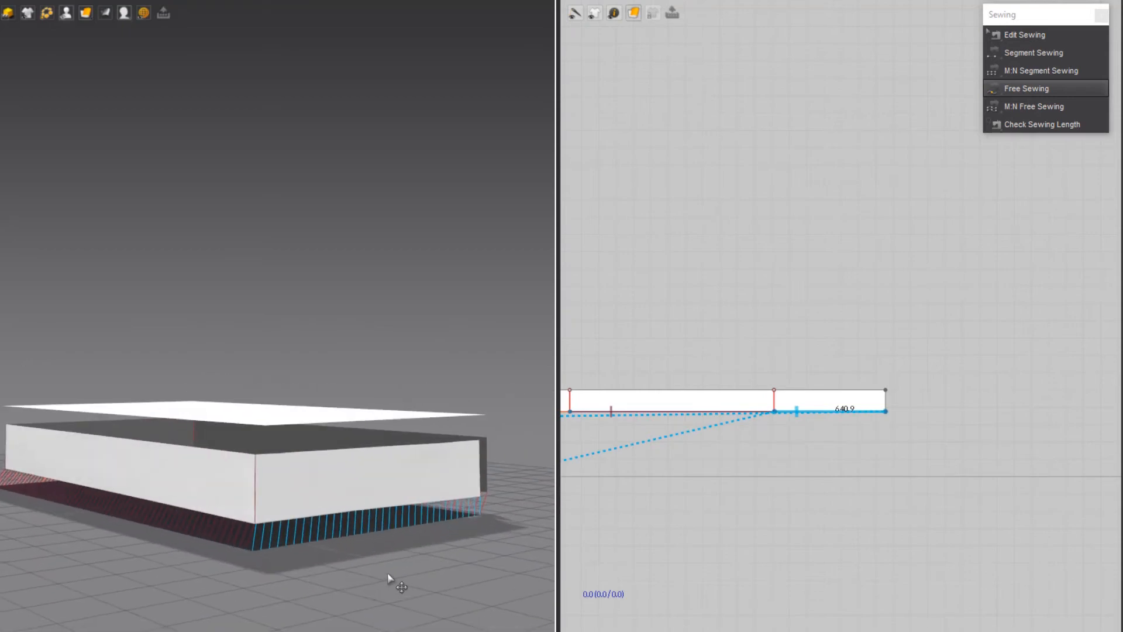
Step: Use Segment Sewing to join the upper edge of the strip's first segment to the bottom edge of the upper rectangle
middle_drag(816, 526, 992, 565)
middle_drag(738, 516, 894, 558)
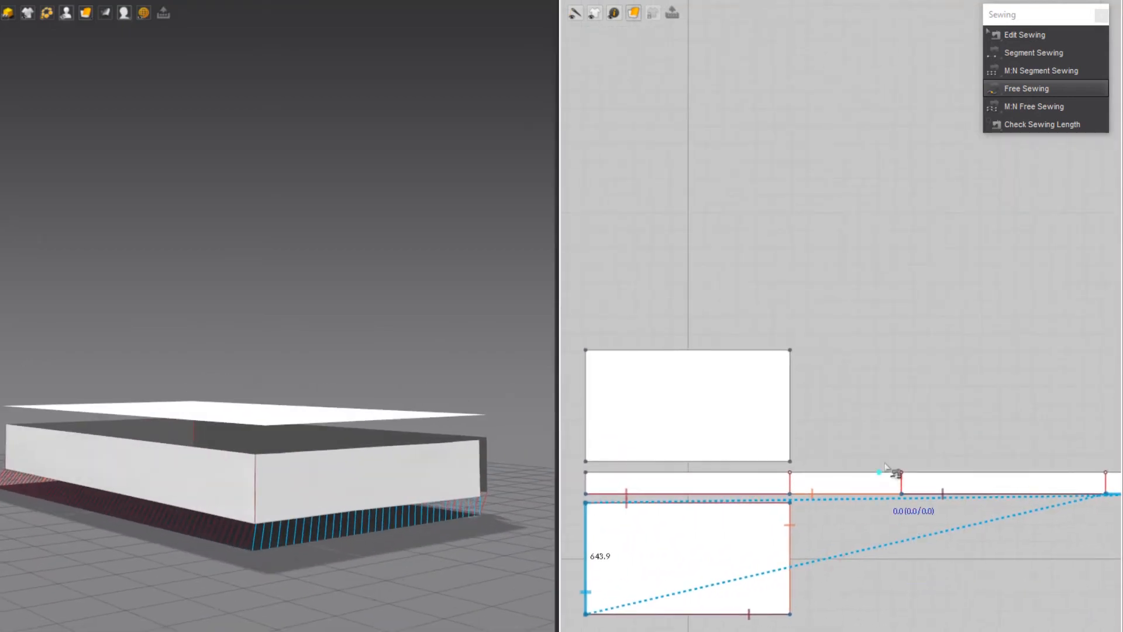
click(1050, 54)
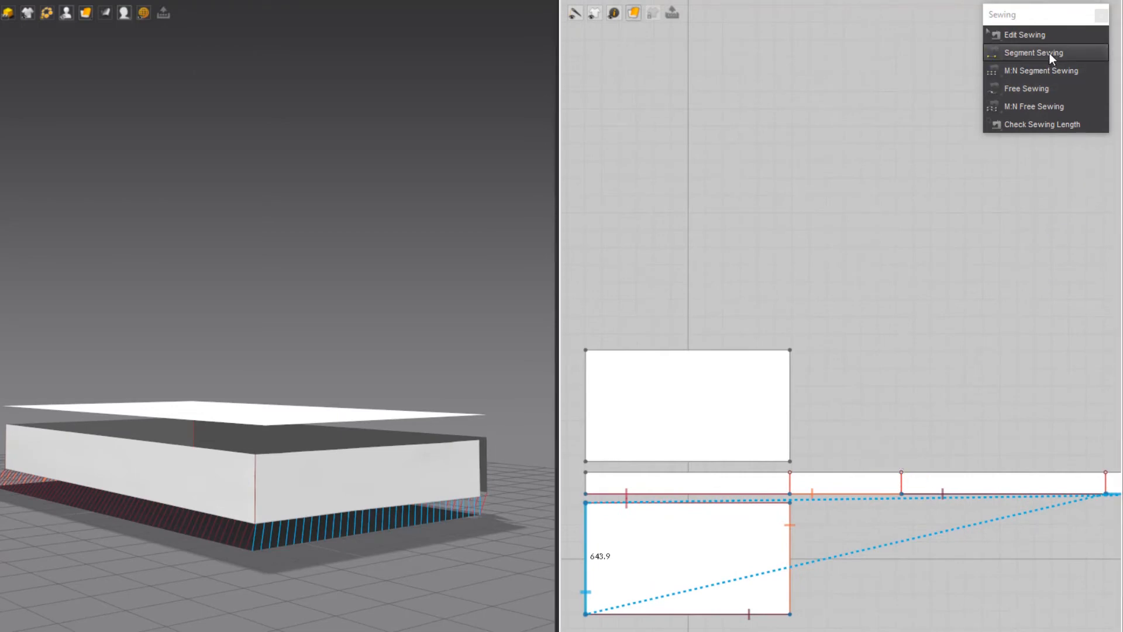
click(623, 472)
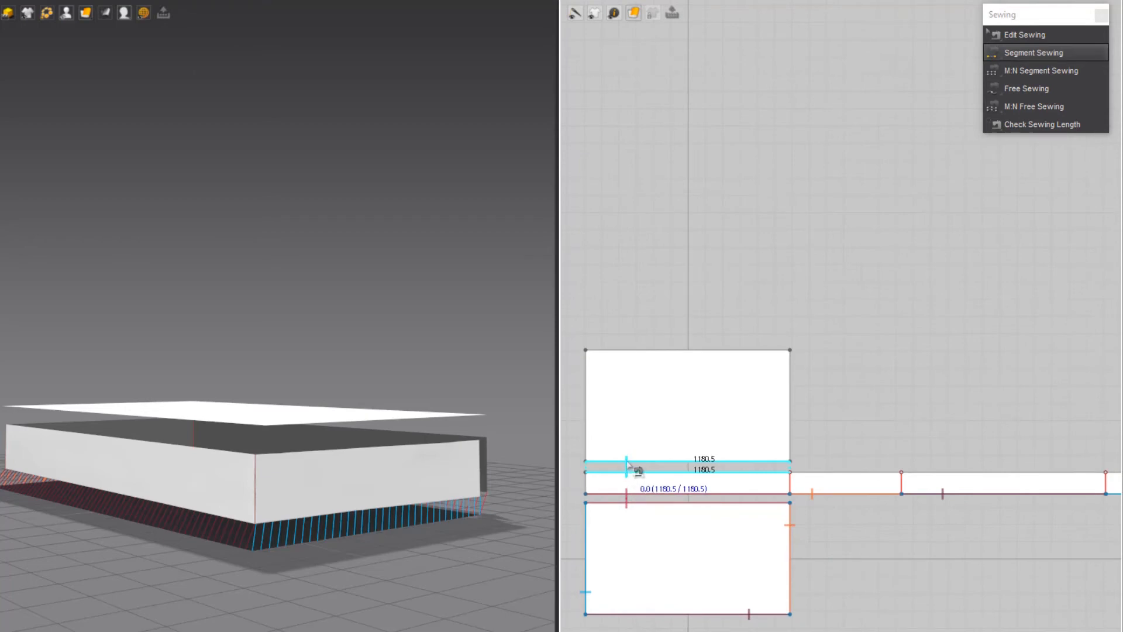
click(708, 484)
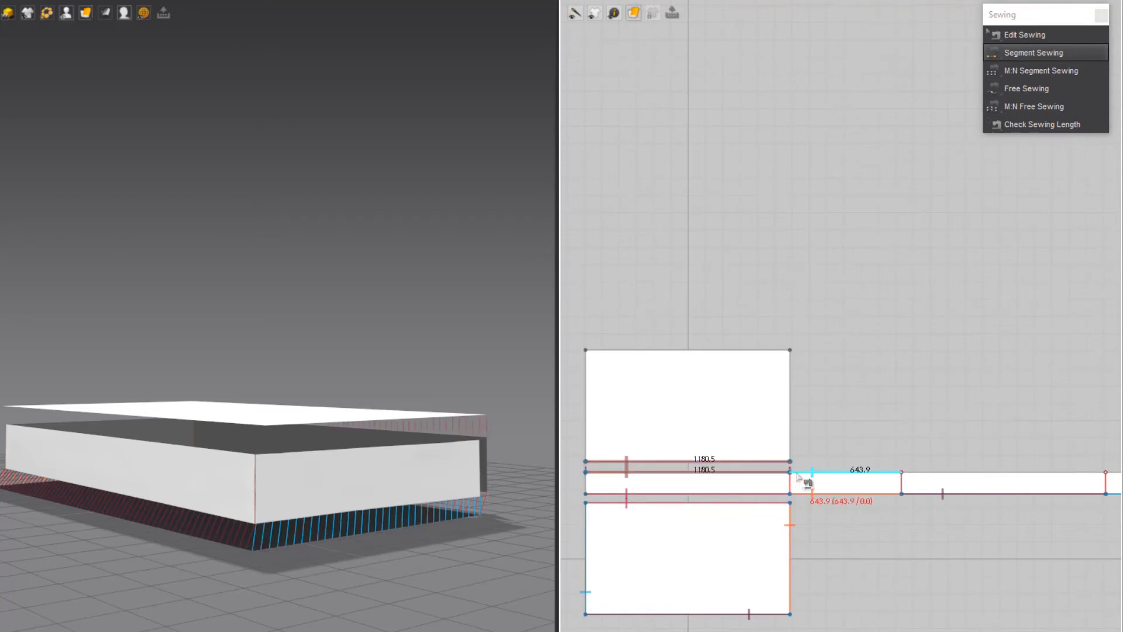
Step: Segment-sew the upper edge of the strip's second segment to the right edge of the upper rectangle
click(808, 475)
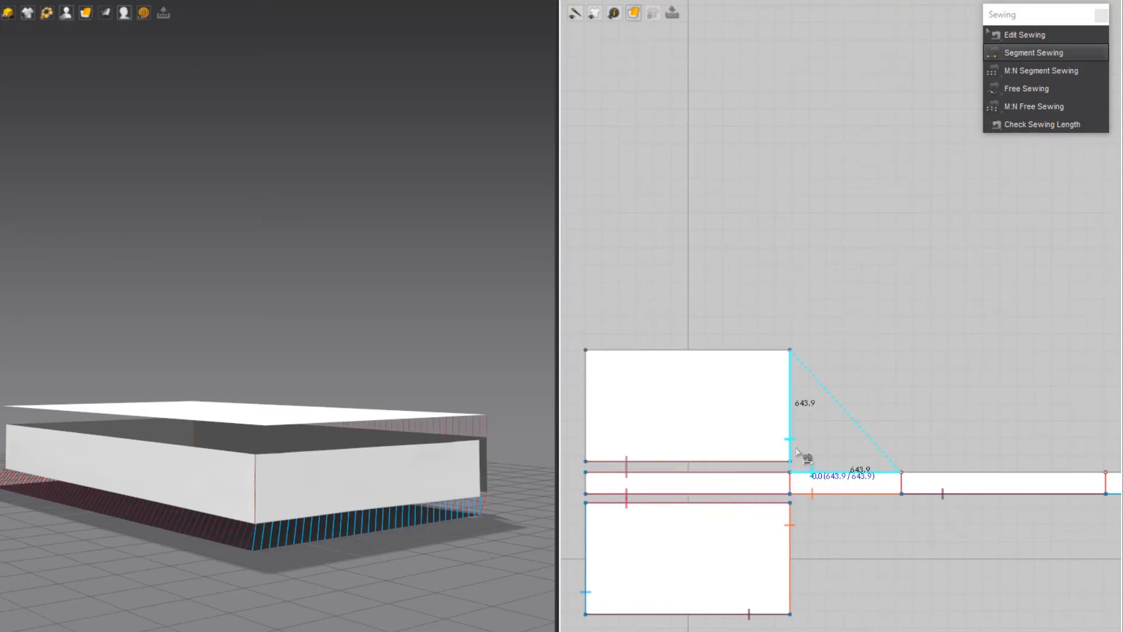
click(796, 449)
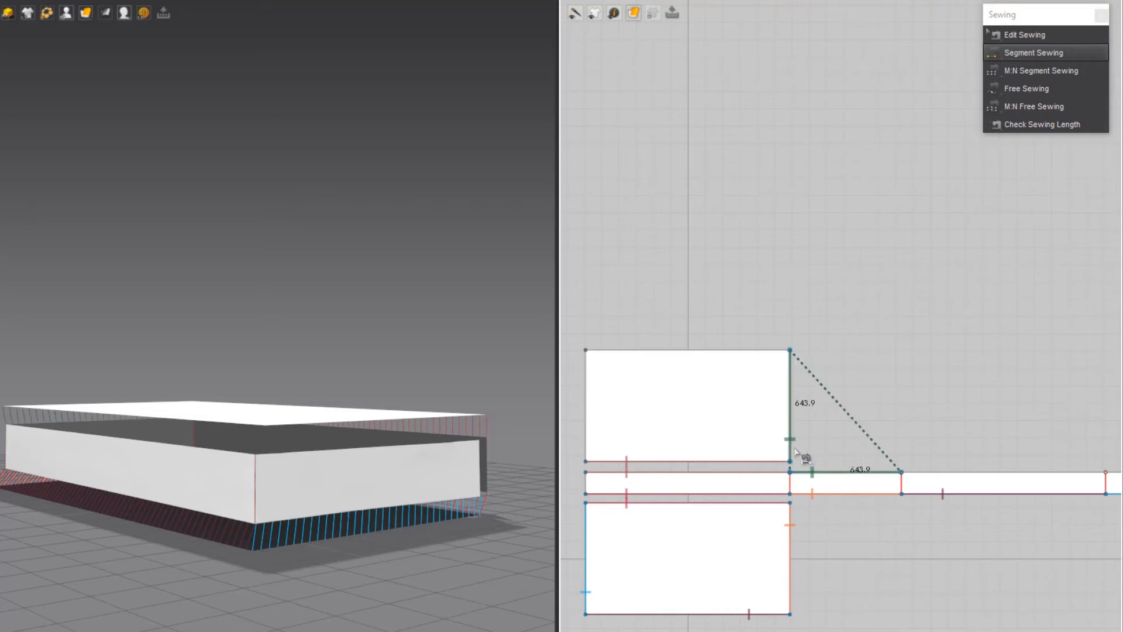
right_drag(376, 546, 160, 541)
right_drag(389, 551, 366, 481)
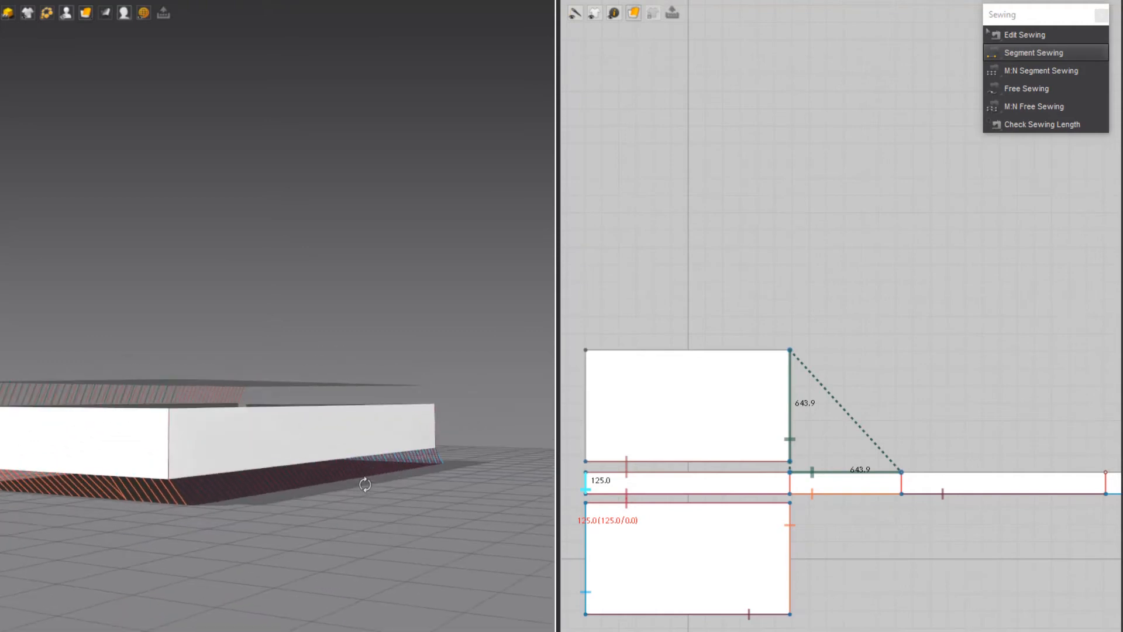
Step: Segment-sew the upper edge of the strip's third segment to the top edge of the upper rectangle
click(940, 478)
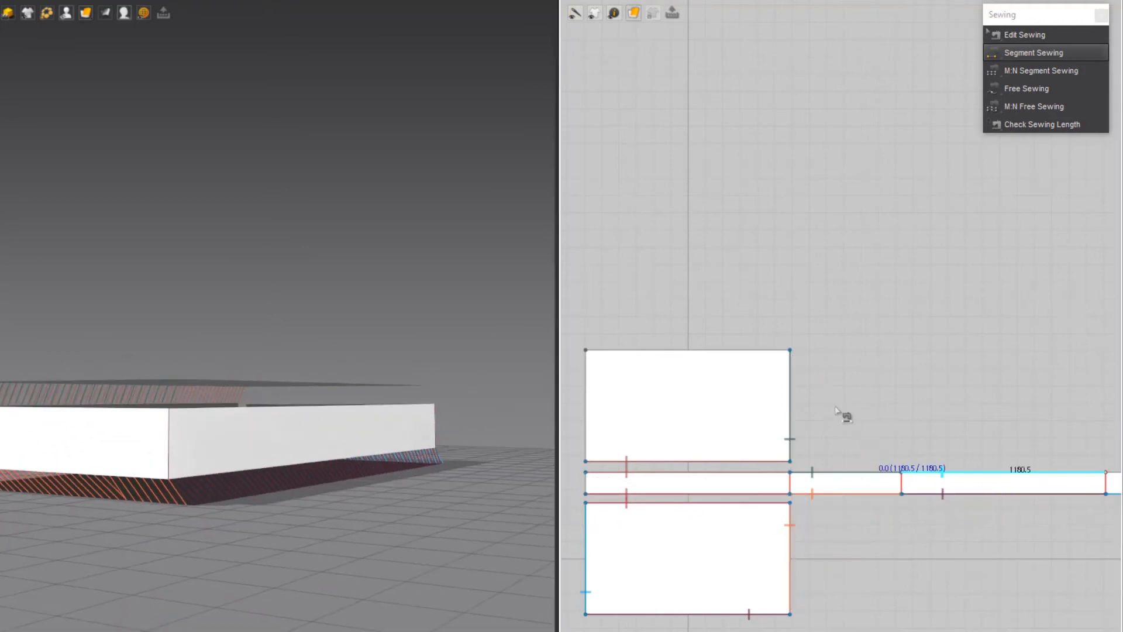
click(766, 352)
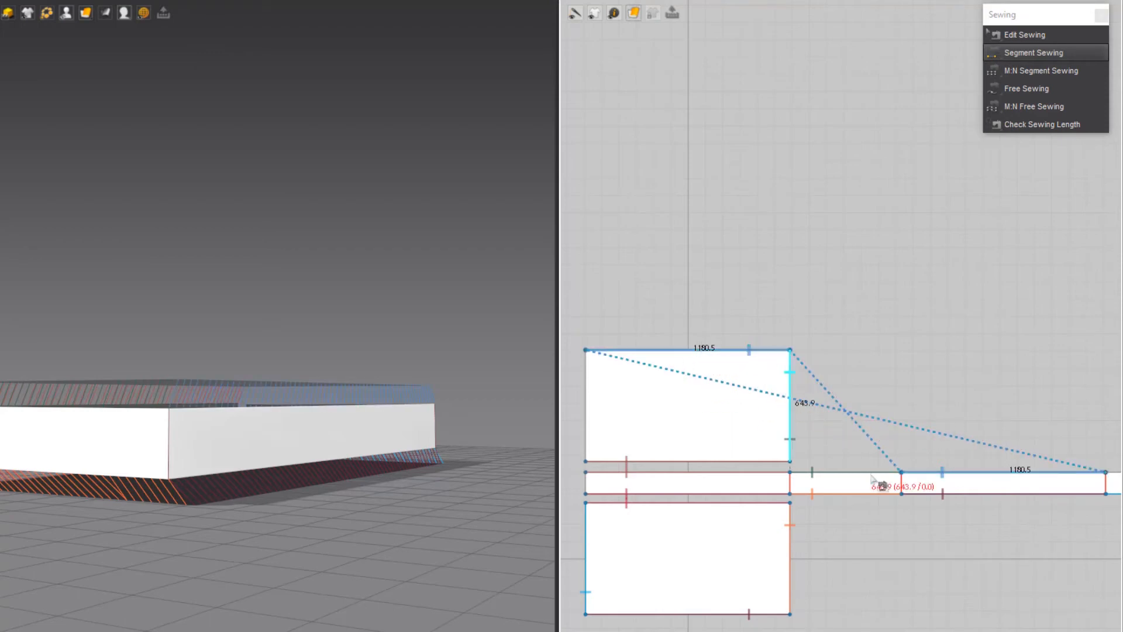
click(586, 526)
right_drag(353, 529, 173, 449)
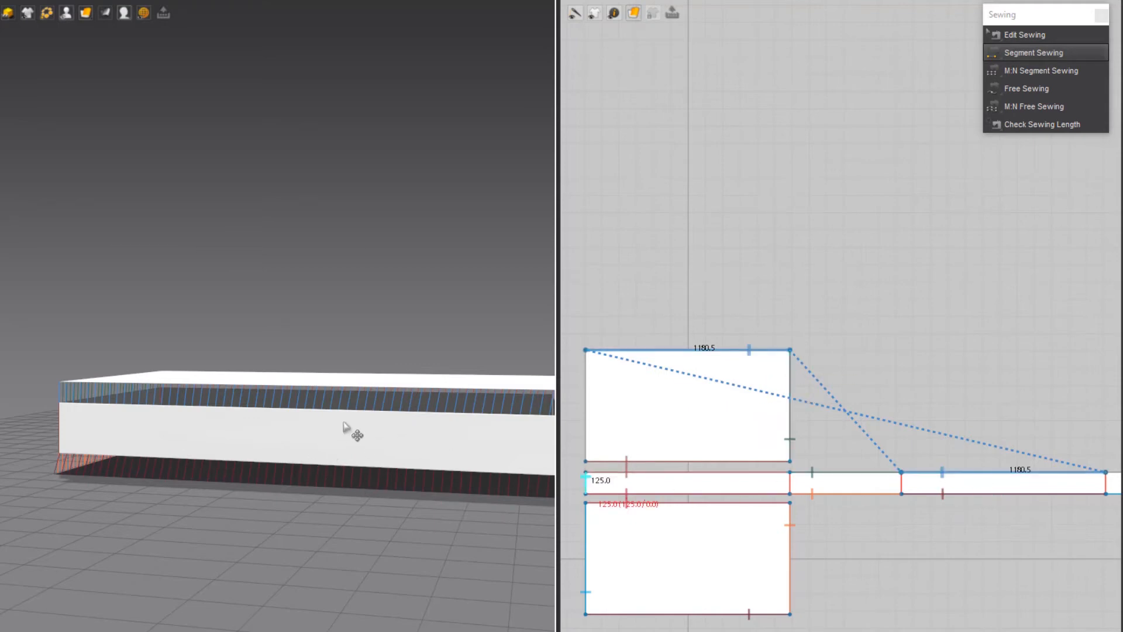
Step: Segment-sew the upper edge of the strip's last segment to the left edge of the upper rectangle and inspect the open corner in 3D
middle_drag(903, 527, 709, 556)
click(949, 508)
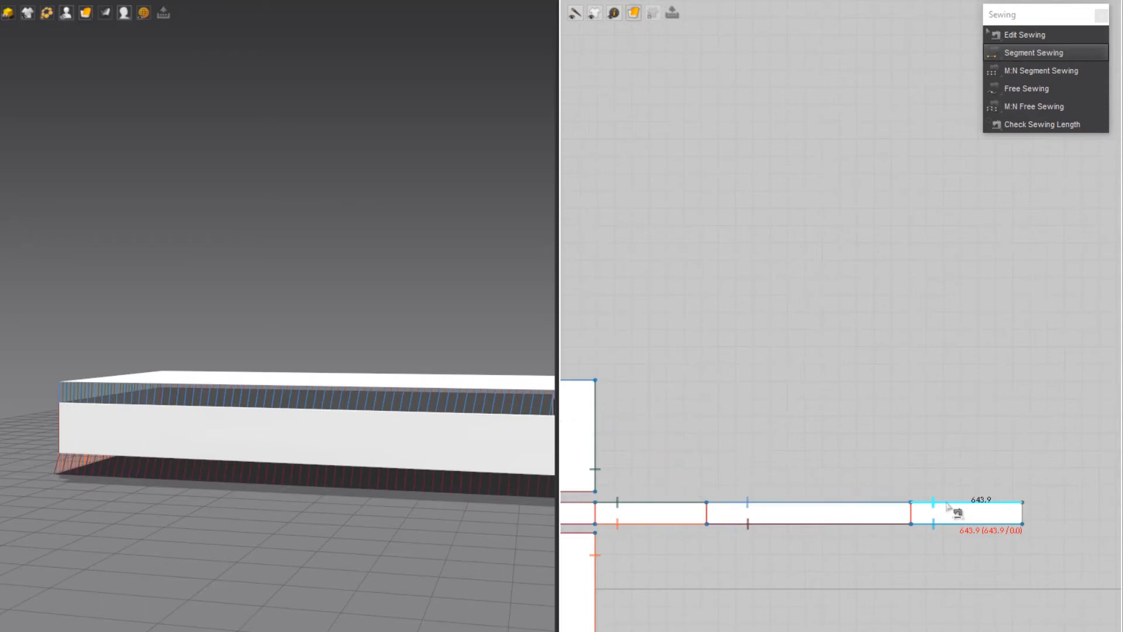
middle_drag(776, 610, 897, 518)
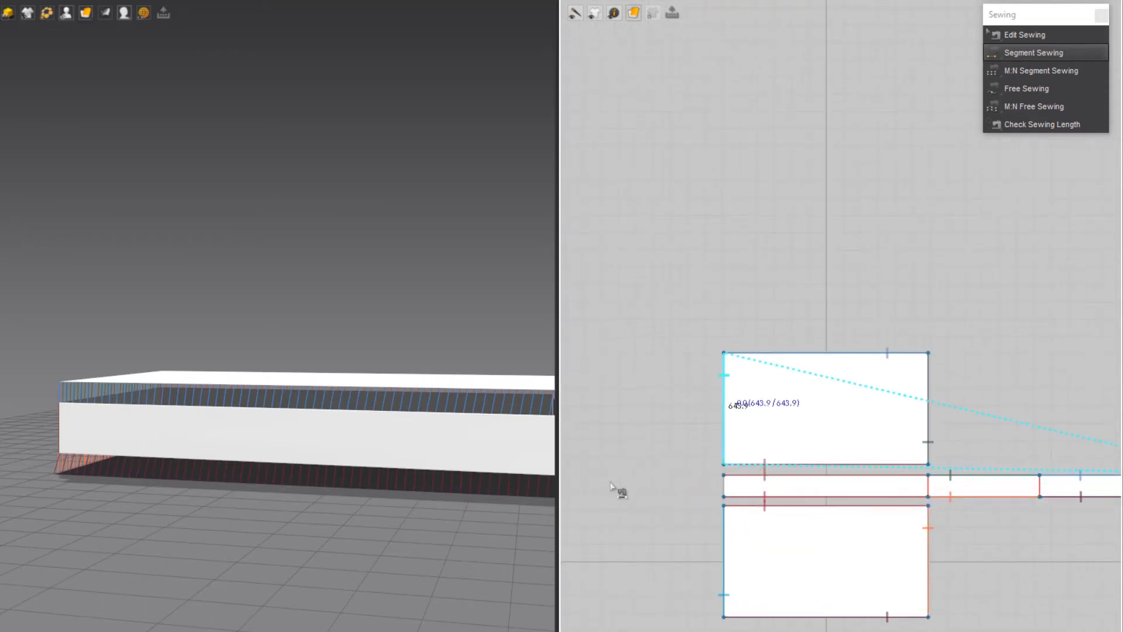
scroll(276, 541, down, 5)
mouse_move(248, 543)
right_down()
mouse_move(344, 550)
mouse_move(356, 533)
mouse_move(270, 511)
mouse_move(402, 518)
mouse_move(351, 512)
right_up()
scroll(430, 527, up, 3)
scroll(430, 526, up, 2)
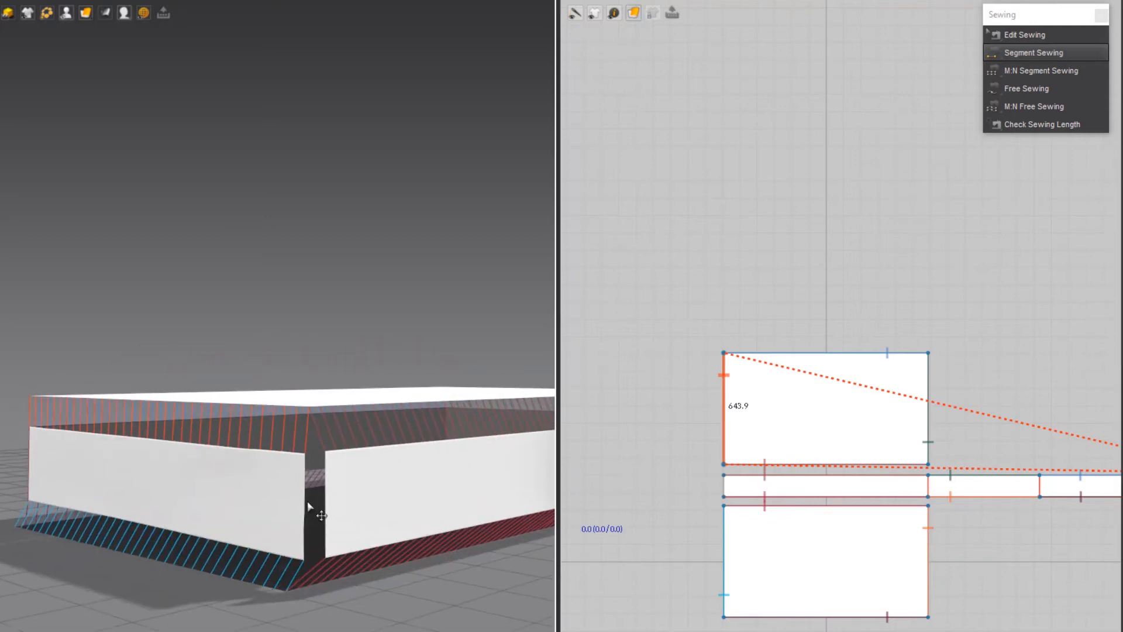
Step: Segment-sew the strip's two short end edges together to close the open corner, and review the whole sewn pillow
click(725, 488)
middle_drag(999, 517, 560, 515)
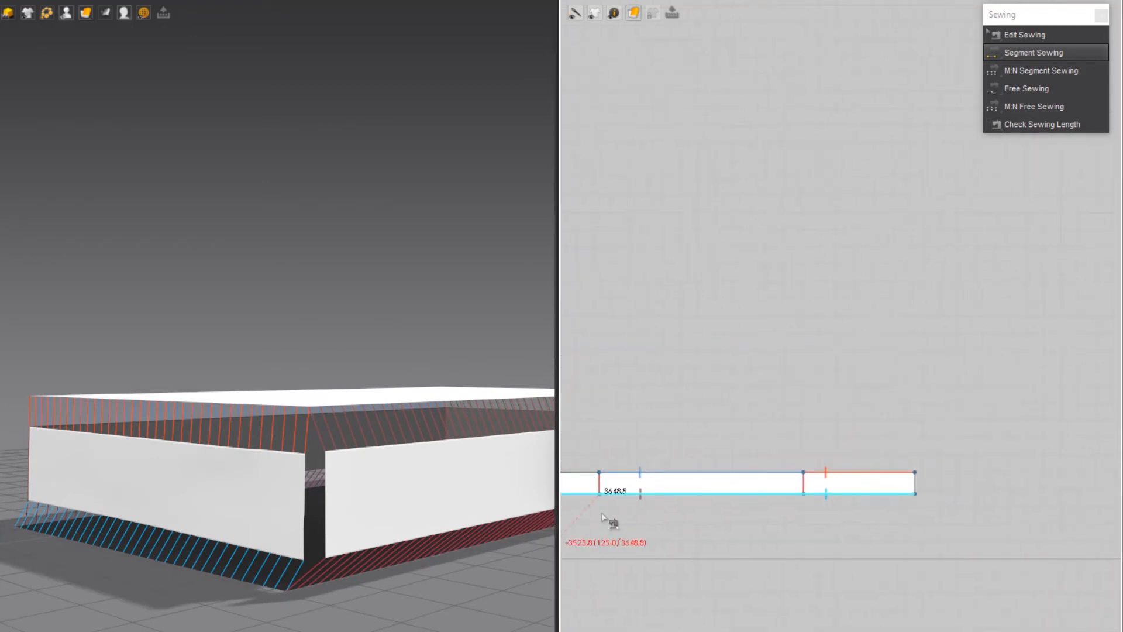
click(915, 481)
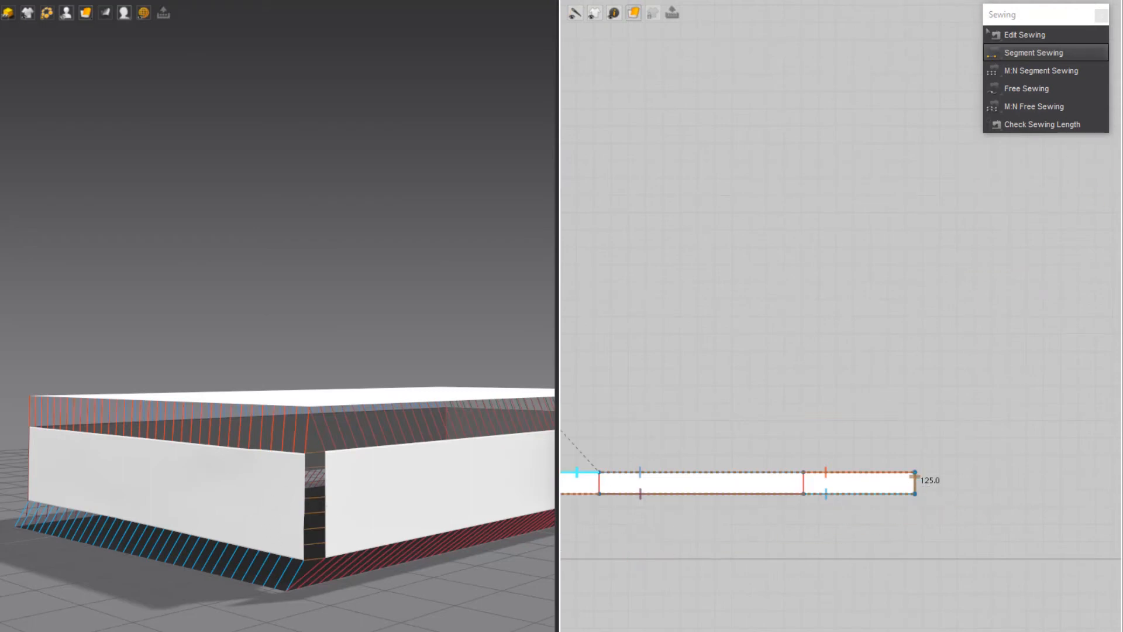
scroll(421, 471, down, 4)
right_drag(416, 468, 381, 480)
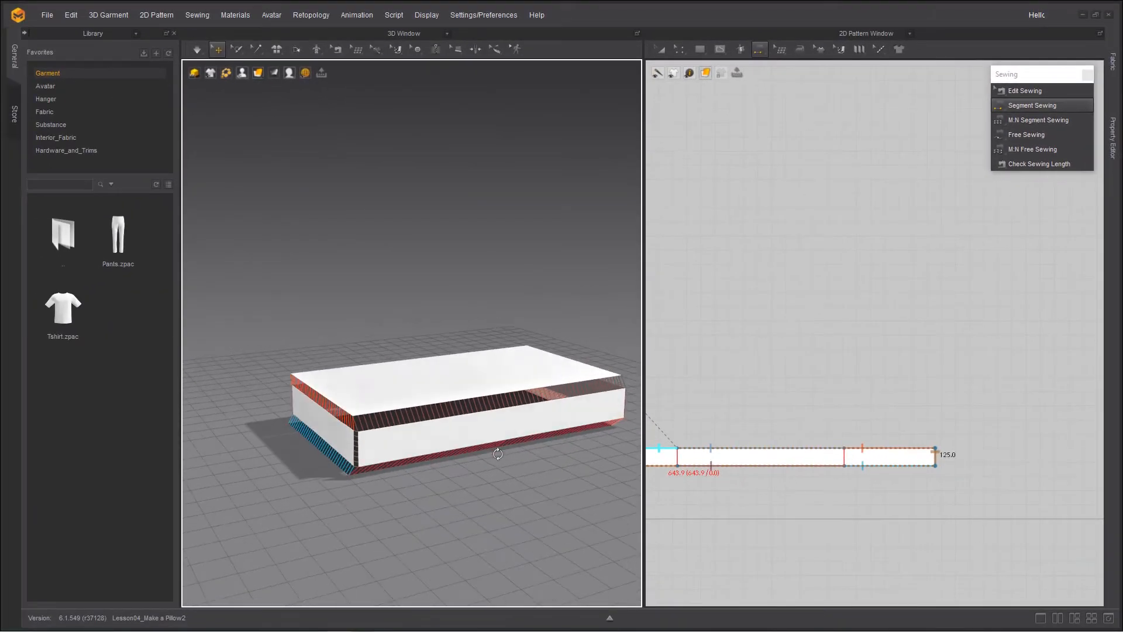
scroll(879, 387, down, 4)
middle_drag(819, 384, 890, 378)
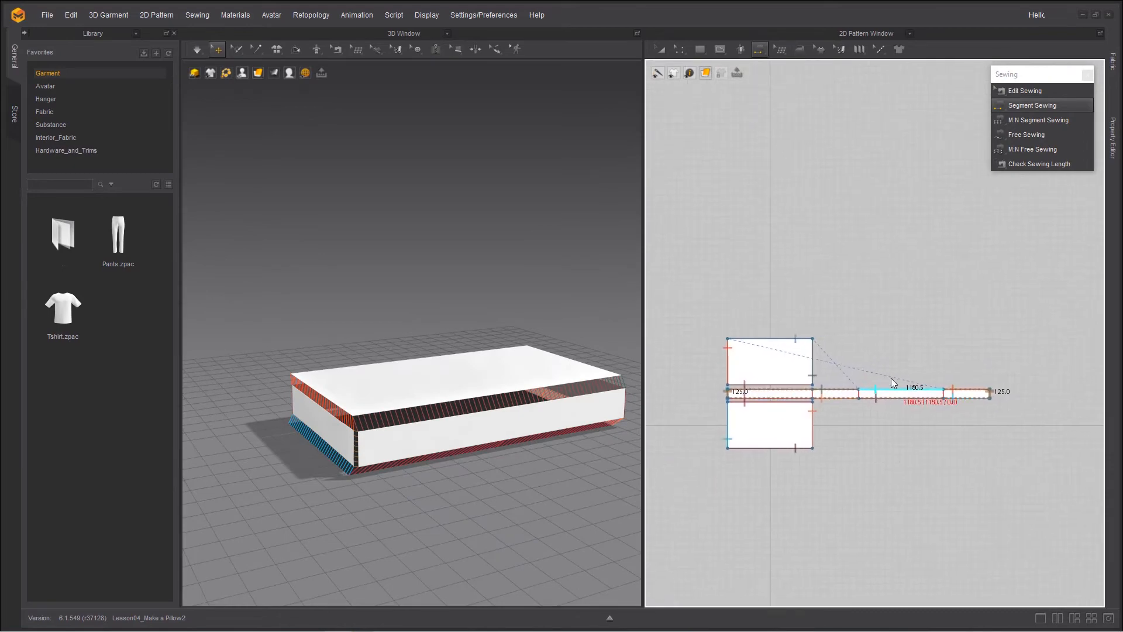
Step: Select all three pattern pieces and bring up the fabric list and their simulation properties
scroll(895, 379, up, 3)
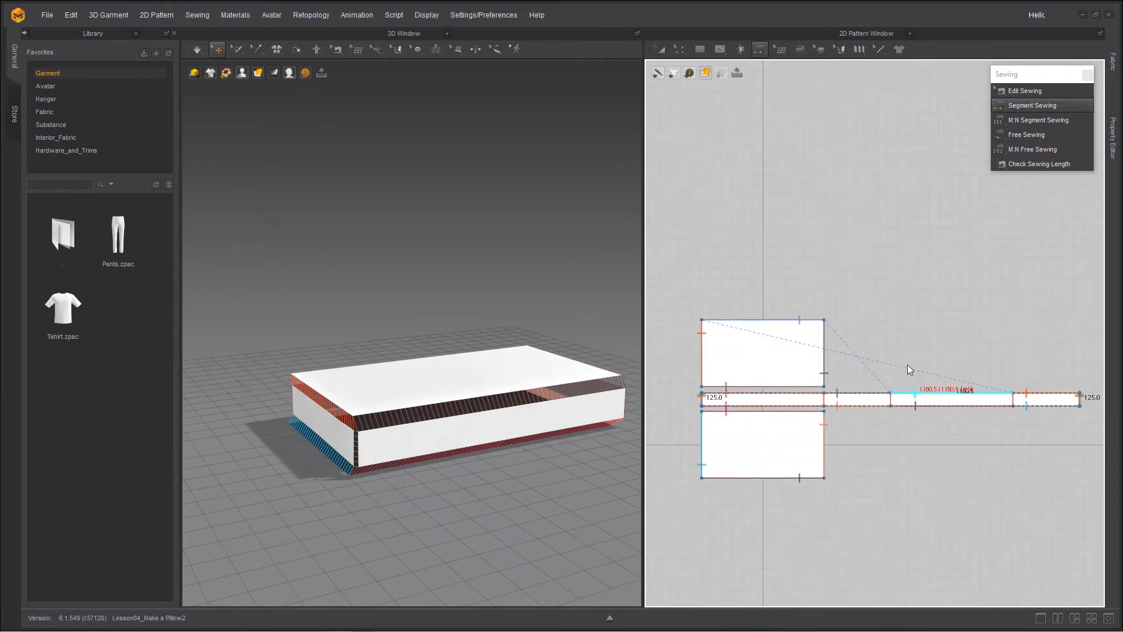
click(660, 49)
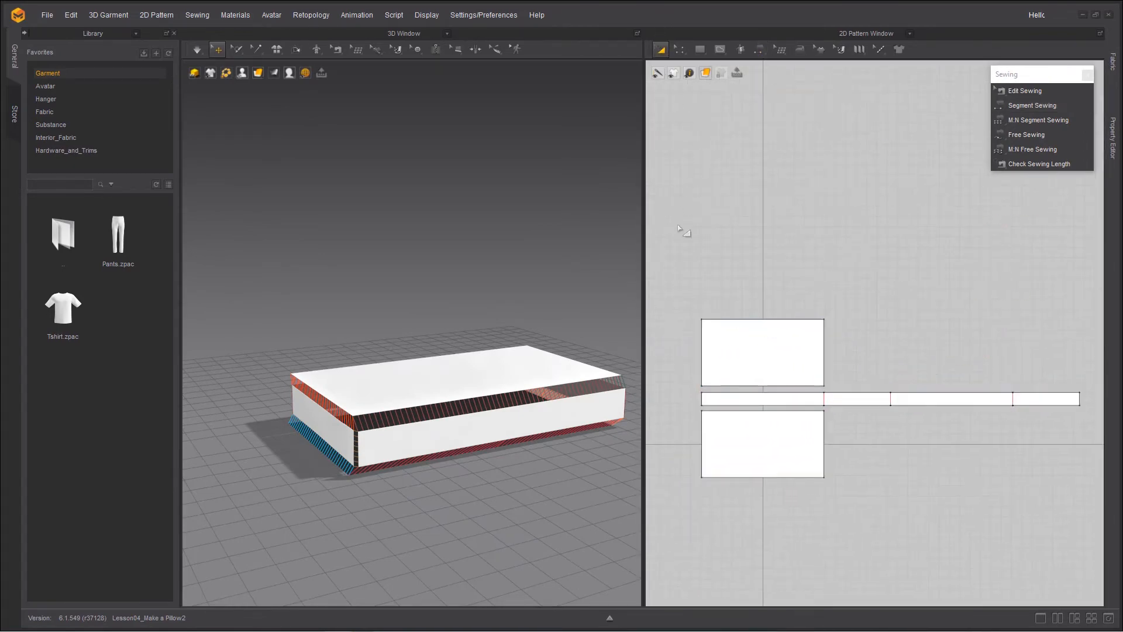
drag(672, 276, 1043, 506)
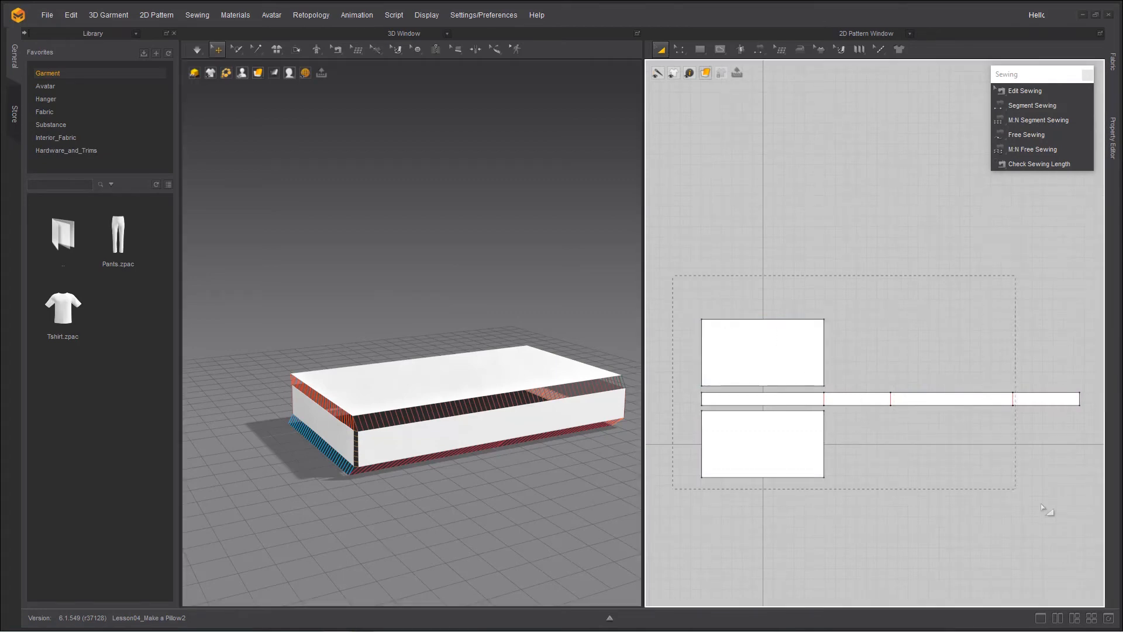
drag(1097, 545, 1096, 545)
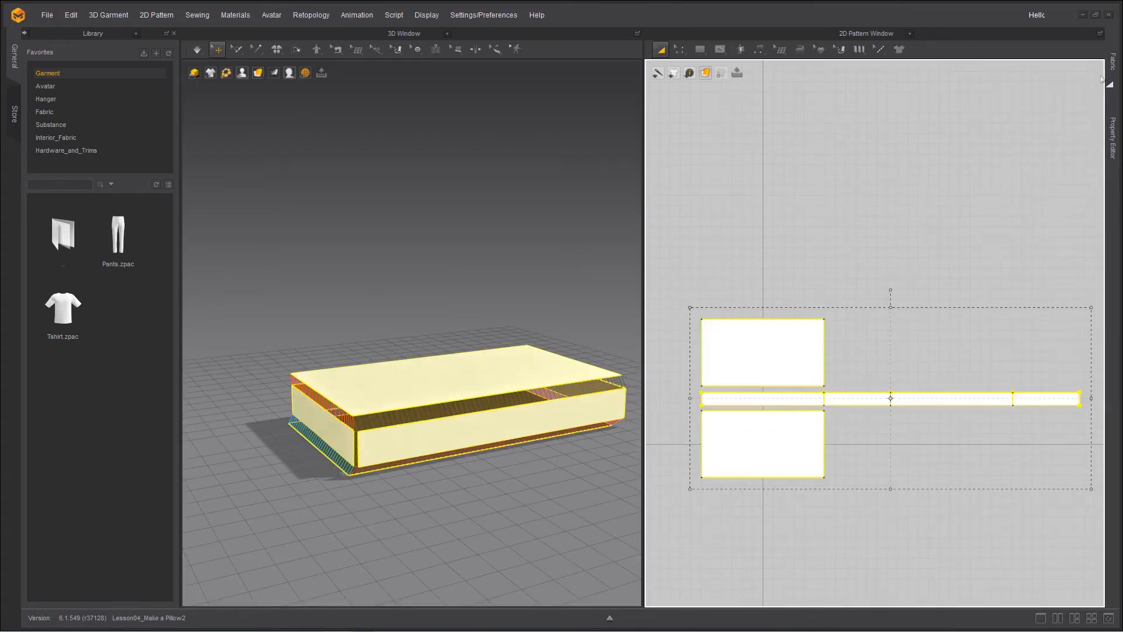
click(1112, 65)
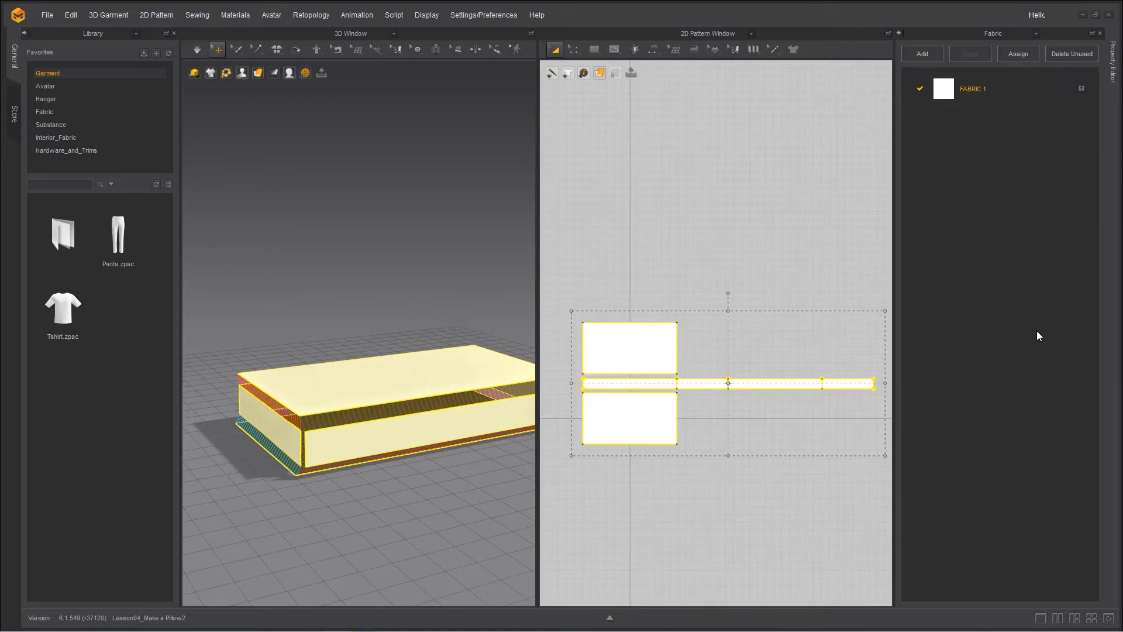
click(1112, 62)
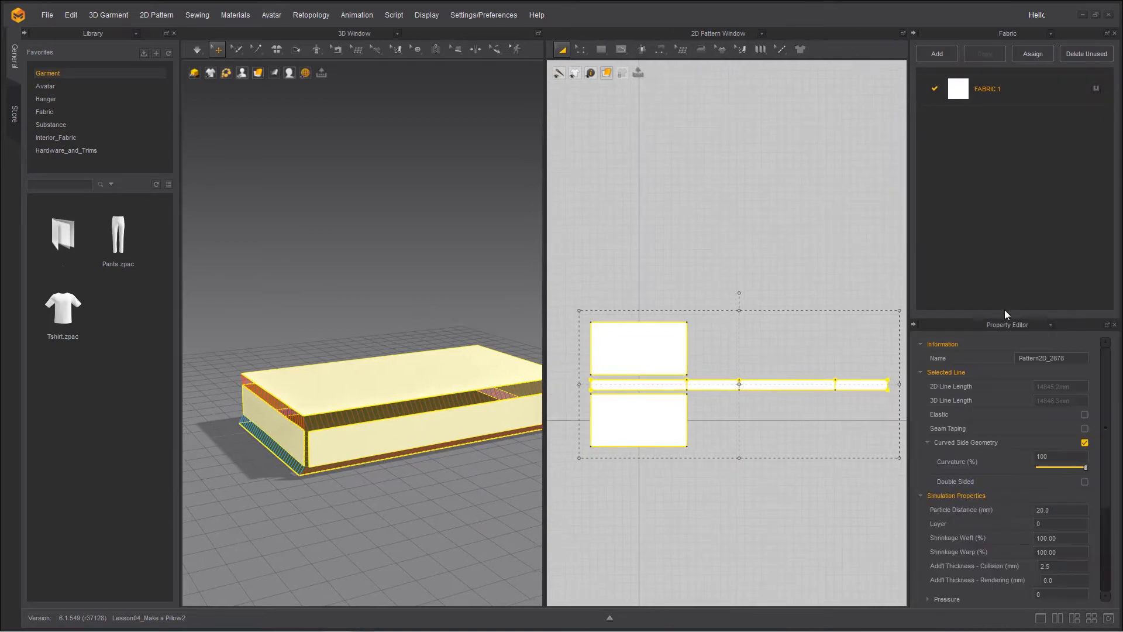
scroll(939, 506, down, 2)
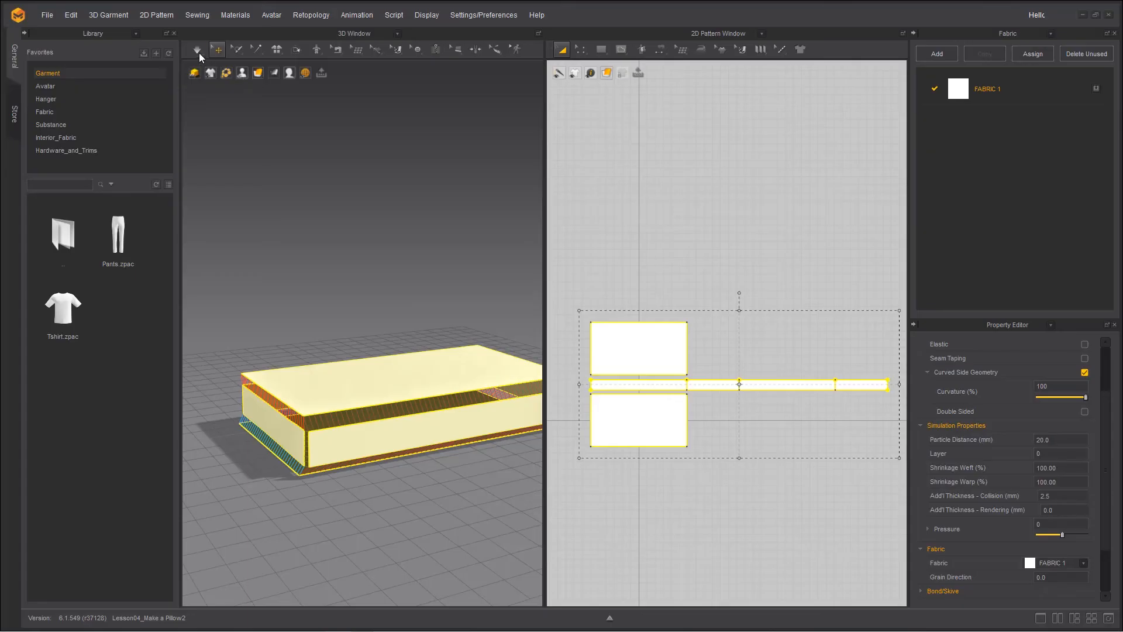
Step: Run the simulation on the sewn pillow, pausing it to view the shape before resuming
click(199, 53)
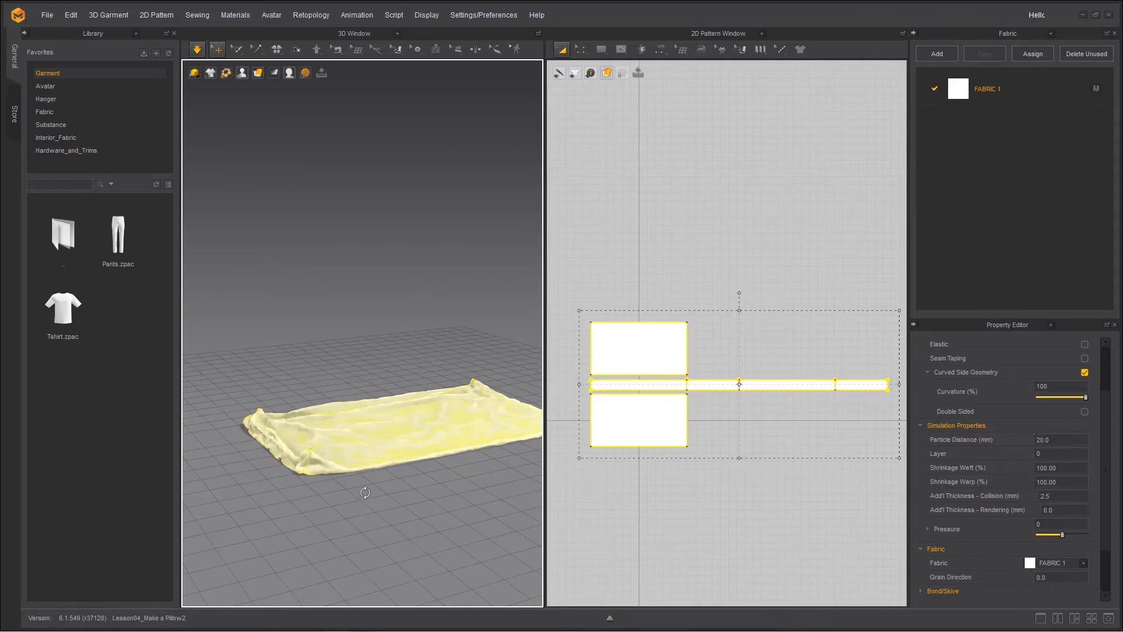
key(space)
right_drag(381, 451, 386, 506)
key(space)
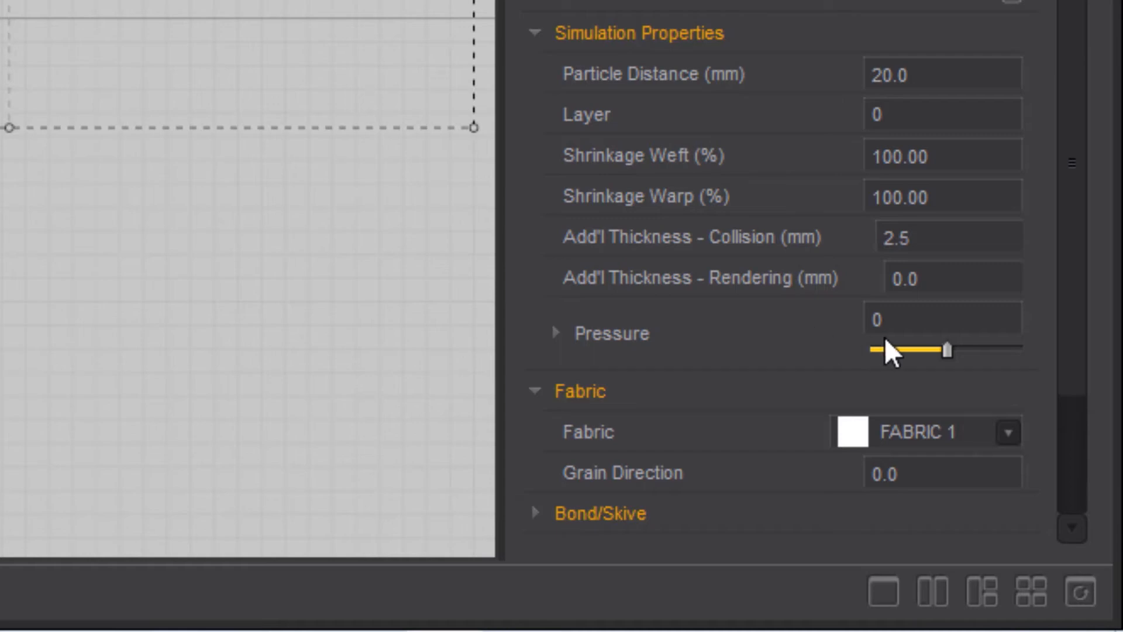
Step: Compare pressure values of 1 and 2 on the selected pieces, leaving Pressure at 2 to inflate the pillow
double_click(904, 320)
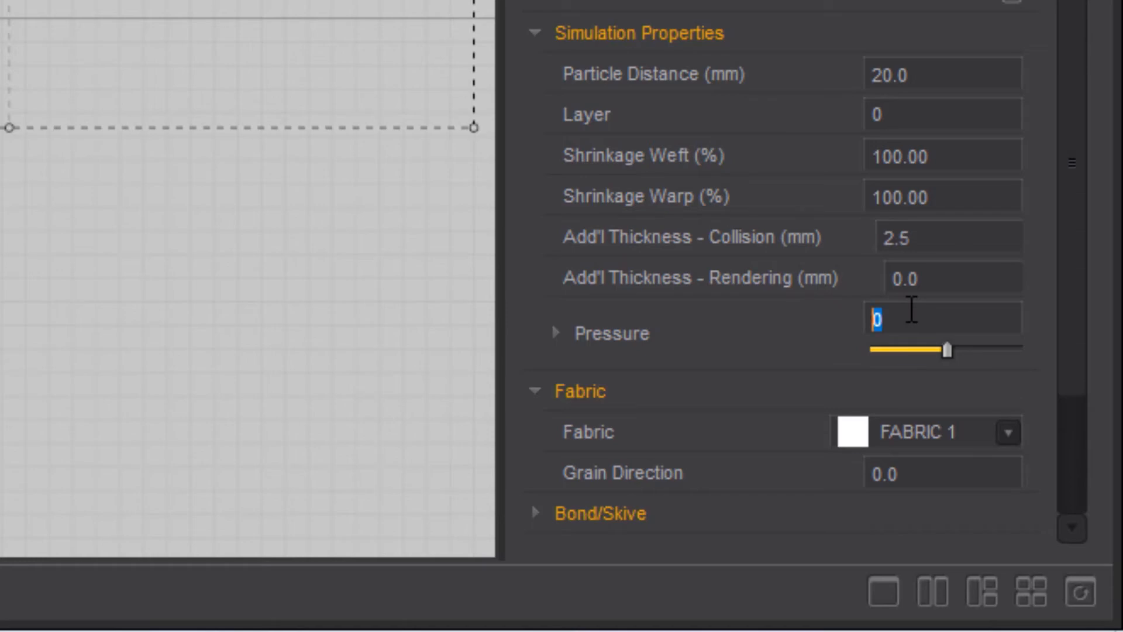
text(1)
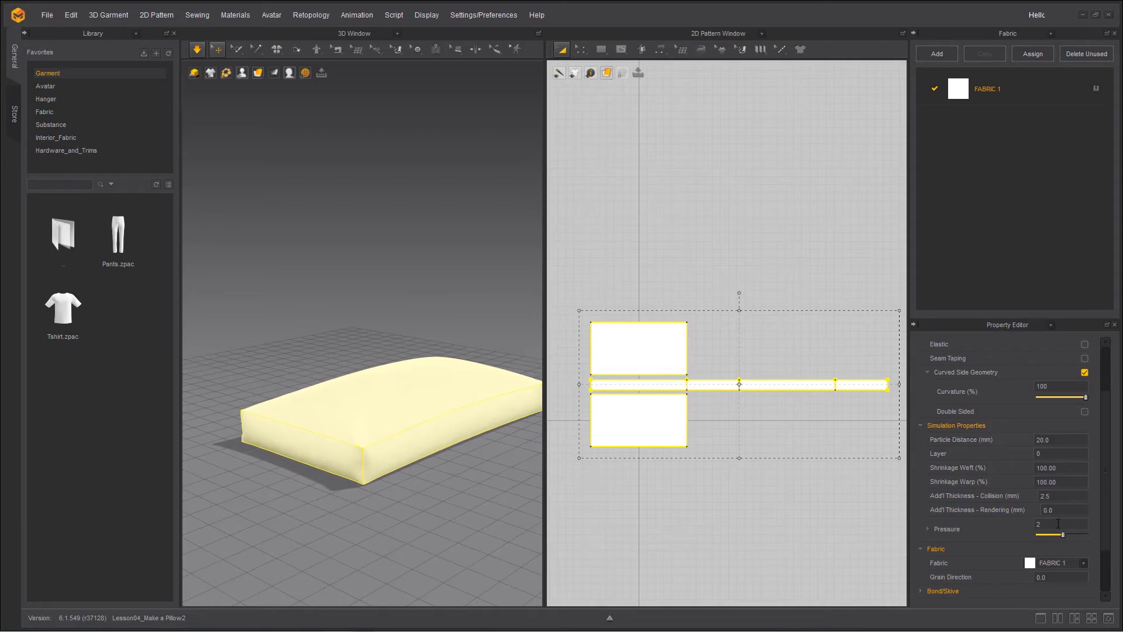
text(1)
key(Return)
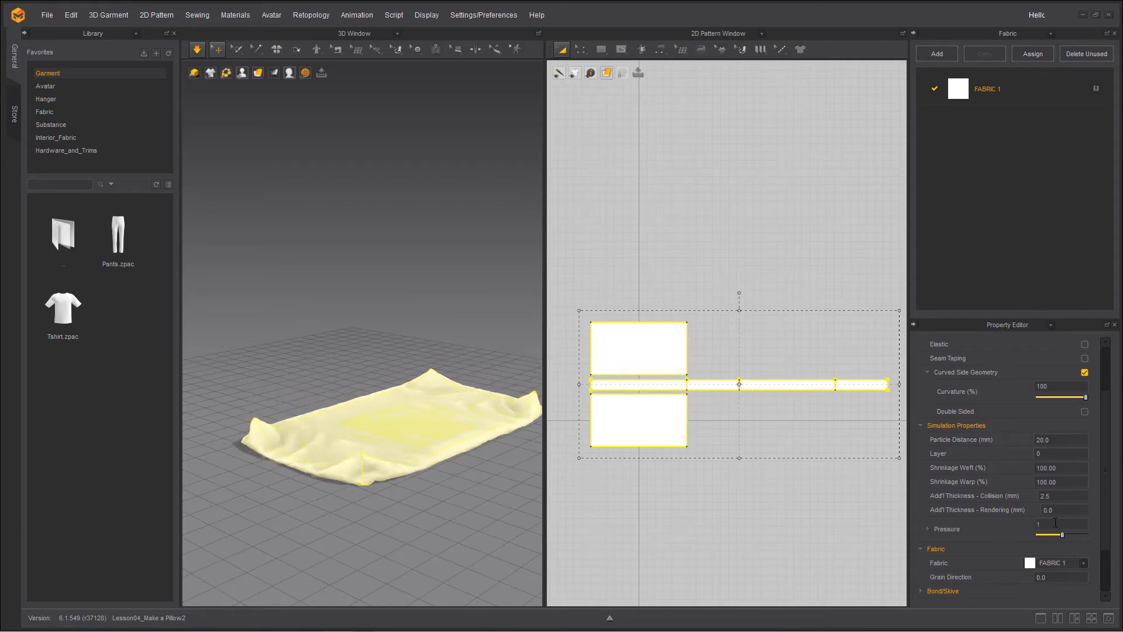
drag(1055, 522, 983, 530)
text(2)
key(Return)
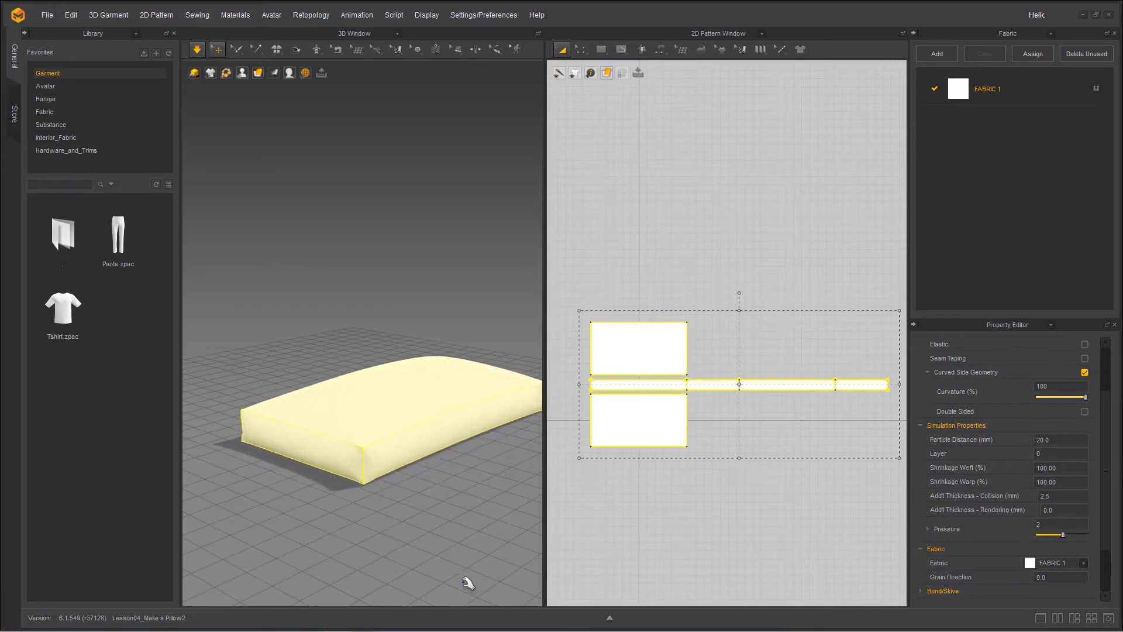
Step: Set the particle distance of all pattern pieces to 15 mm
right_drag(456, 556, 320, 558)
drag(1031, 441, 1055, 440)
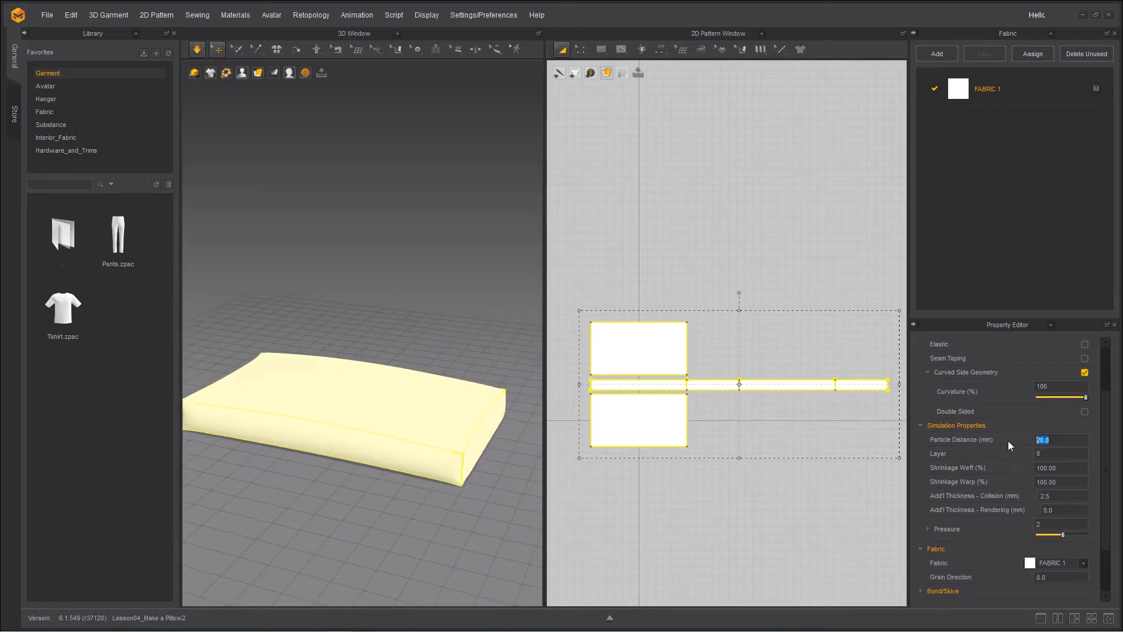
text(15)
key(Return)
Step: Set the Normal simulation's Simulation Quality to 4, check the inflated pillow from several angles and stop the simulation
click(196, 52)
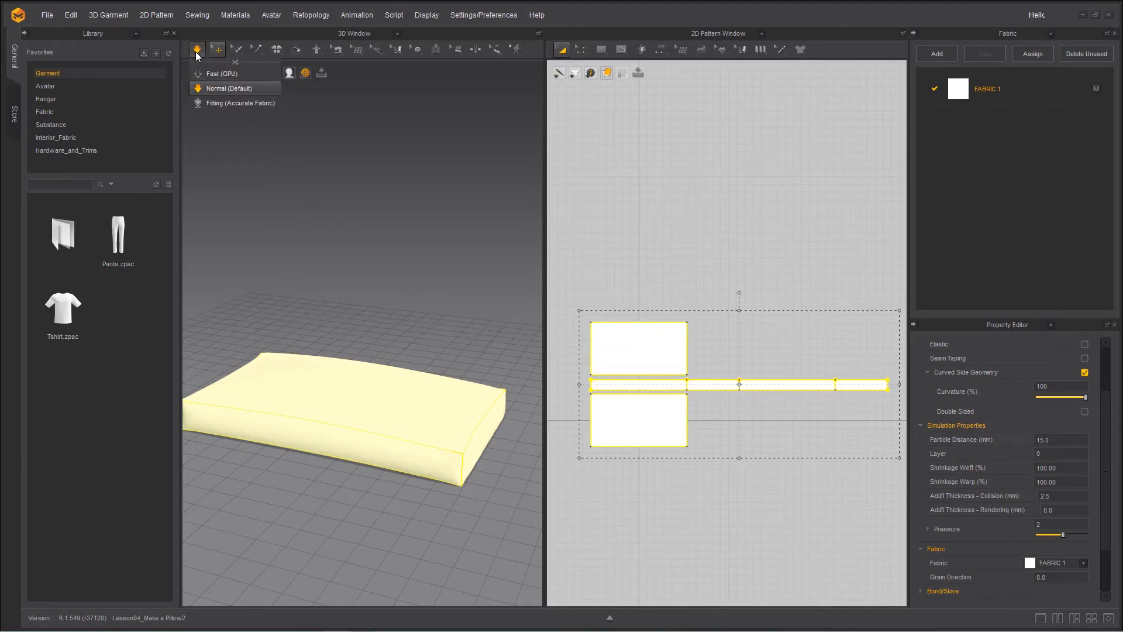
click(216, 89)
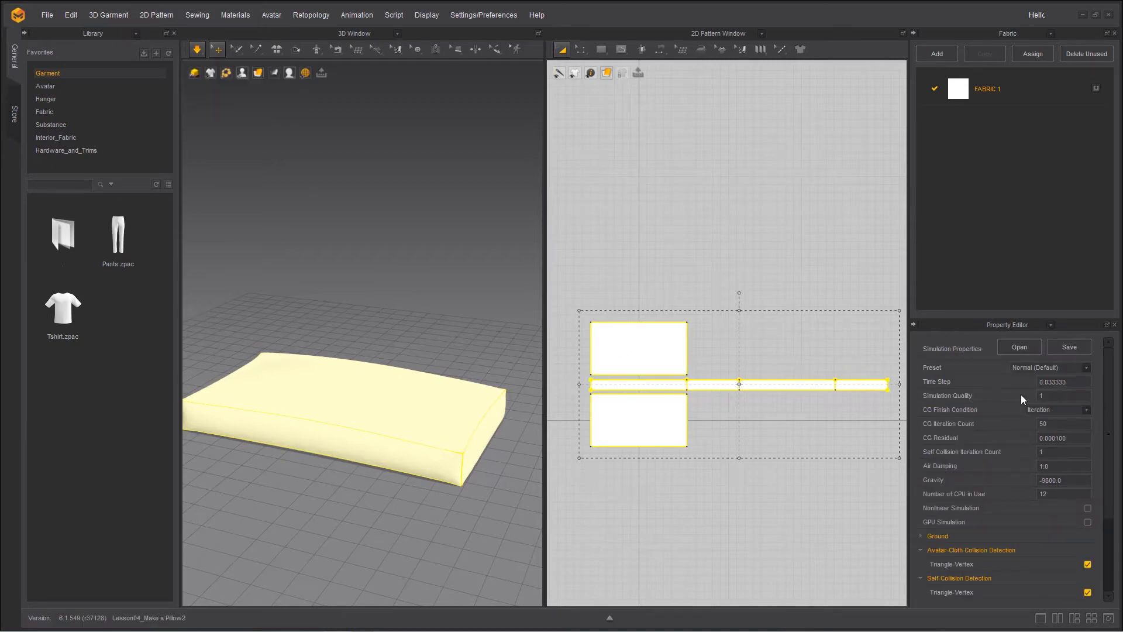
click(1056, 393)
text(4)
key(Return)
right_drag(462, 517, 516, 497)
scroll(423, 475, down, 2)
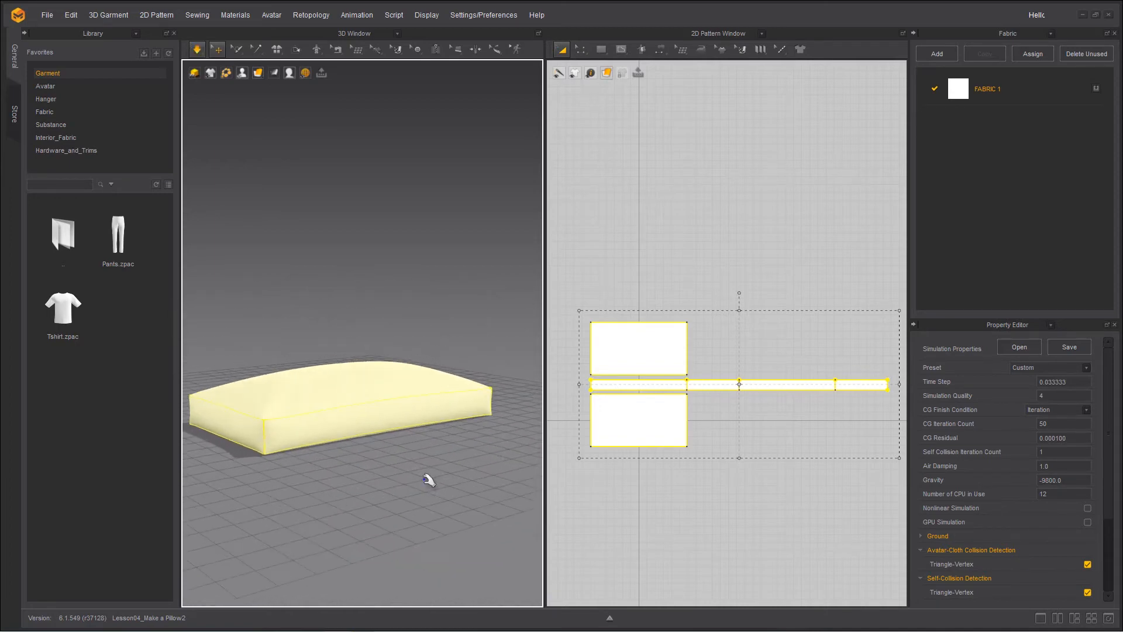
right_drag(429, 477, 420, 490)
middle_drag(420, 490, 448, 451)
key(space)
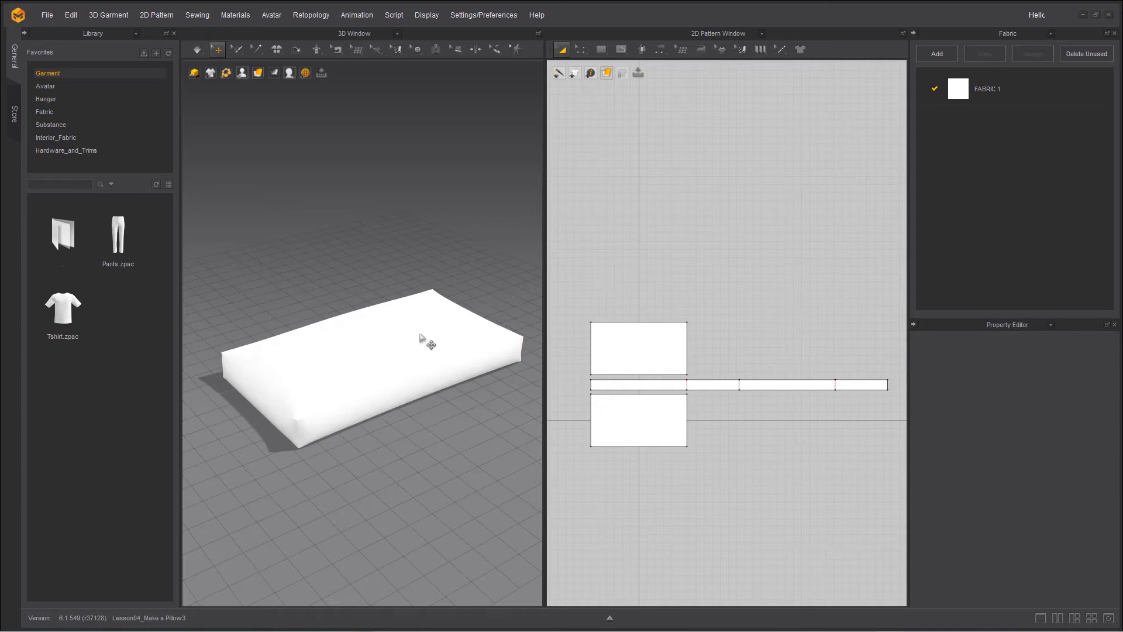
Step: Add a new fabric and name it pillow
drag(571, 271, 903, 522)
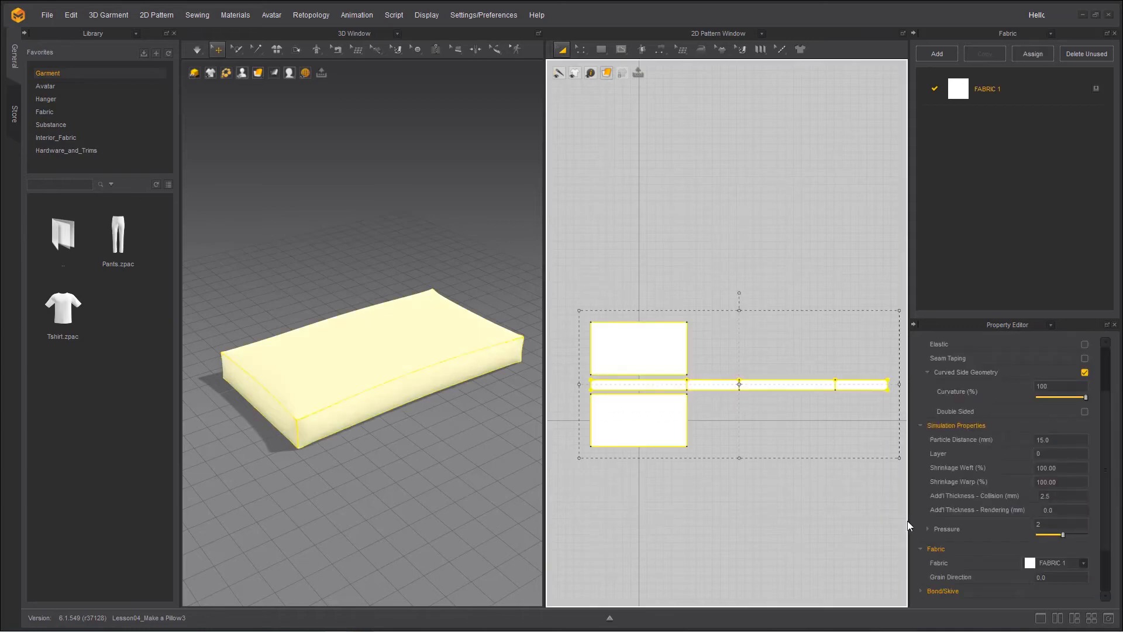
click(923, 52)
double_click(988, 122)
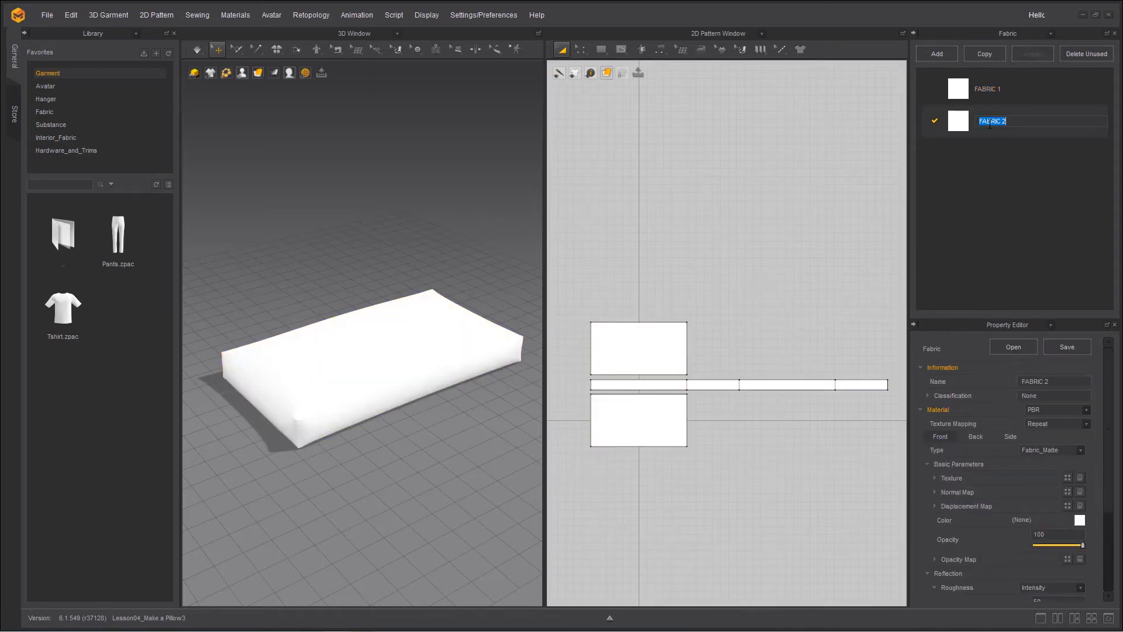
text(pillow)
key(Return)
Step: Set the pillow fabric's color to a very pale cyan, #F2FEFF
click(1080, 521)
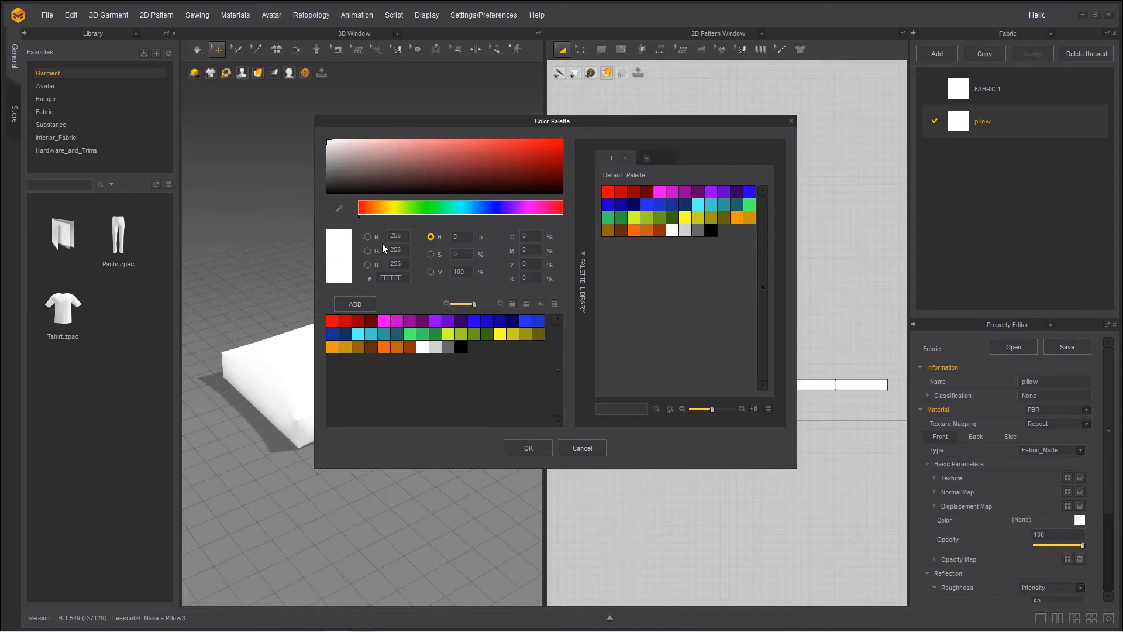
click(465, 207)
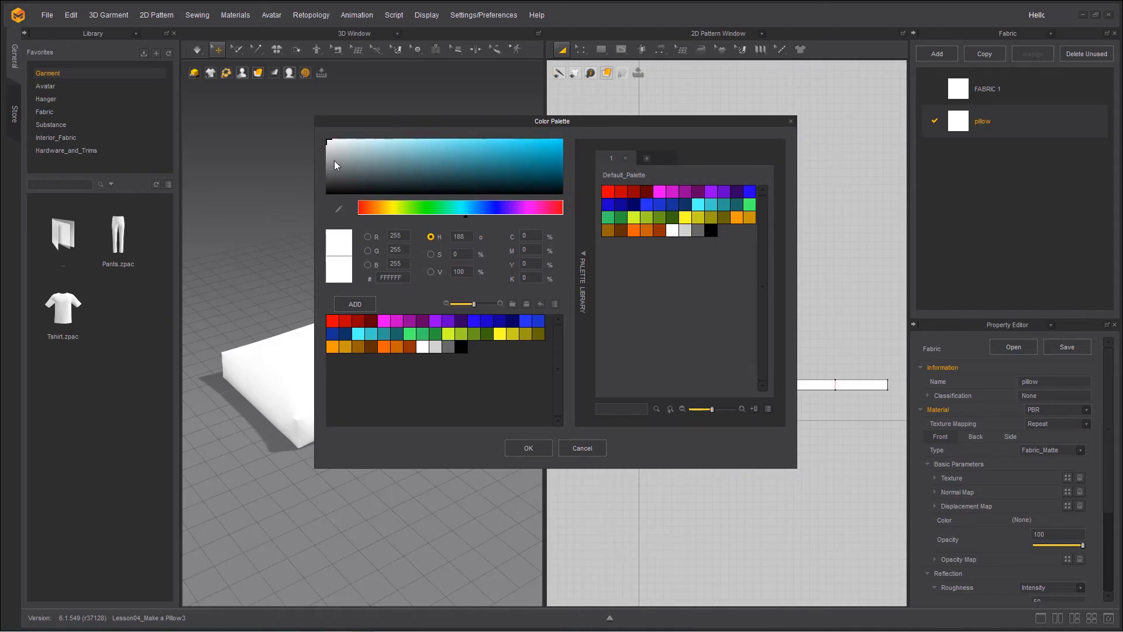
click(326, 148)
click(340, 140)
click(528, 449)
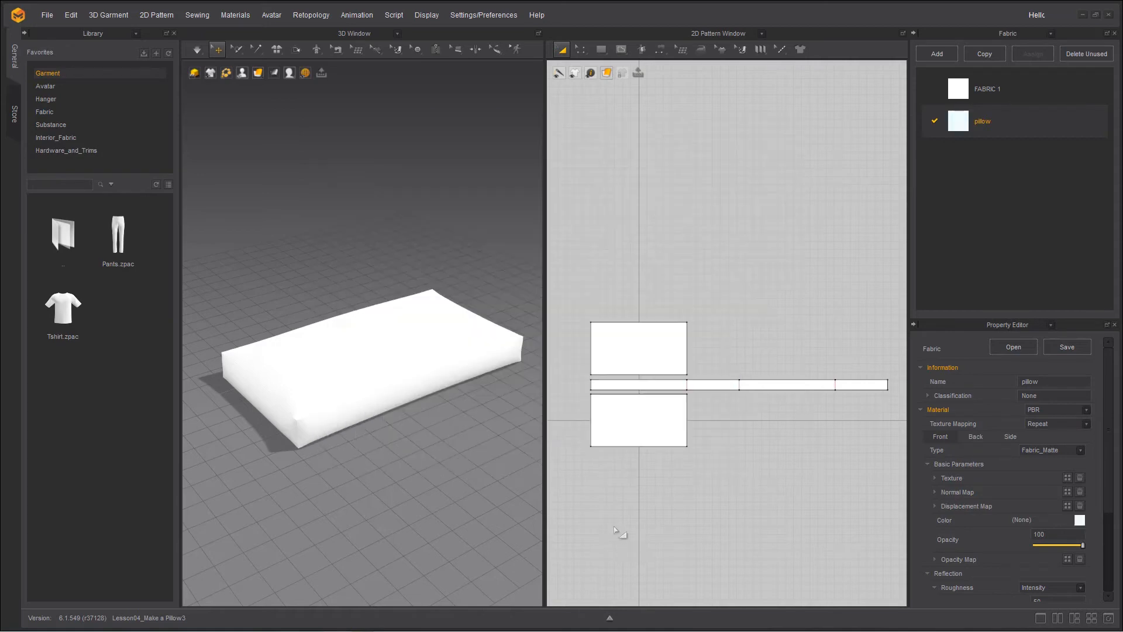
Step: Apply the pillow fabric to the upper rectangle, the side strip and the lower rectangle
drag(579, 268, 901, 524)
drag(960, 121, 614, 358)
drag(943, 123, 664, 386)
drag(960, 128, 650, 423)
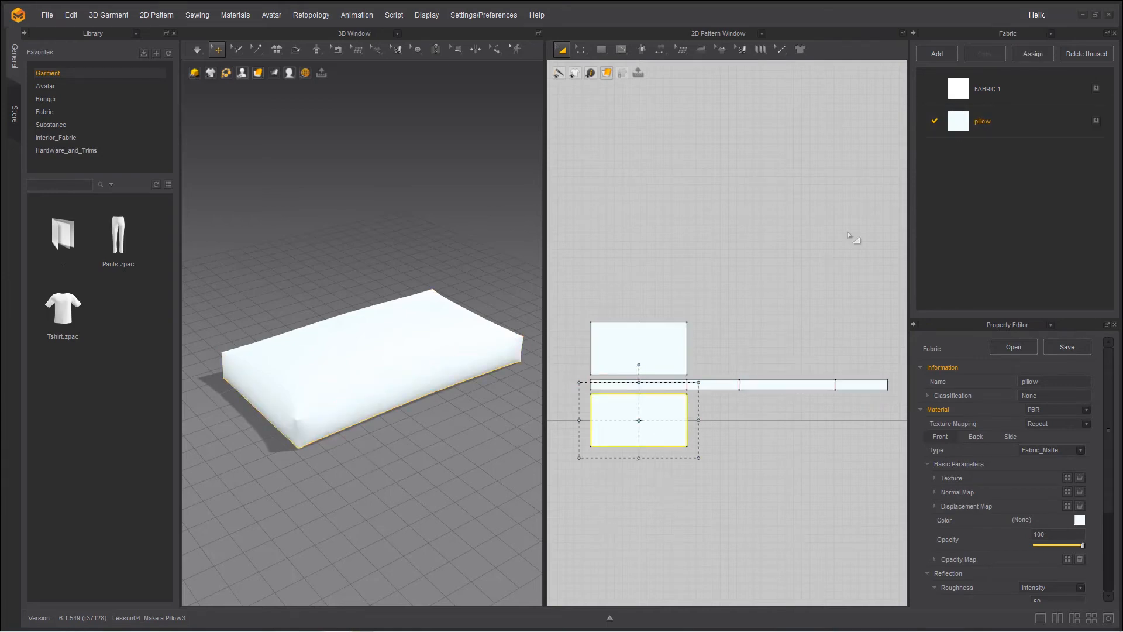
Step: Adjust the pillow fabric's color to a slightly bluer pale tint
click(962, 125)
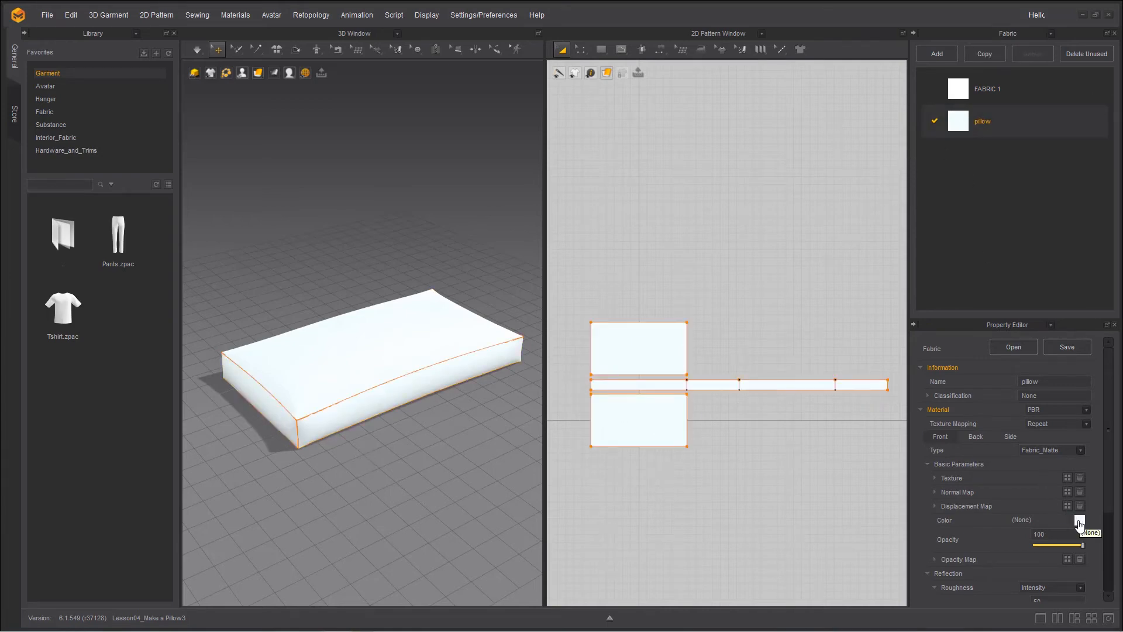
click(1080, 520)
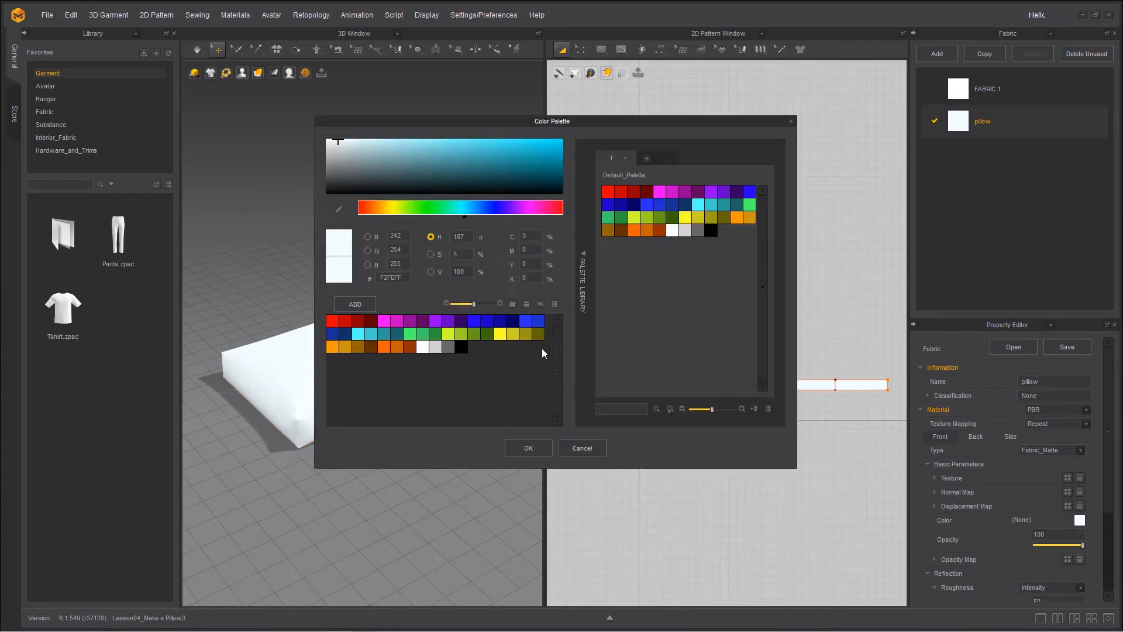
click(341, 144)
click(539, 449)
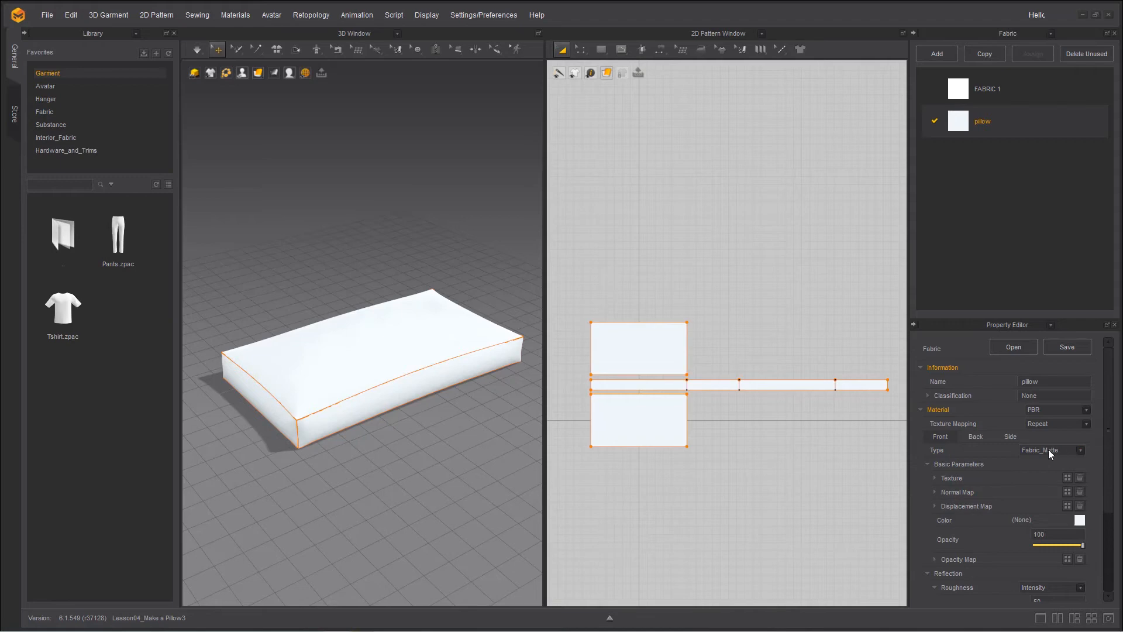
Step: Preview the Fabric_Silk/Satin and Fabric_Velvet material types on the pillow fabric, and return it to Fabric_Matte
scroll(1045, 450, down, 1)
scroll(1043, 451, down, 1)
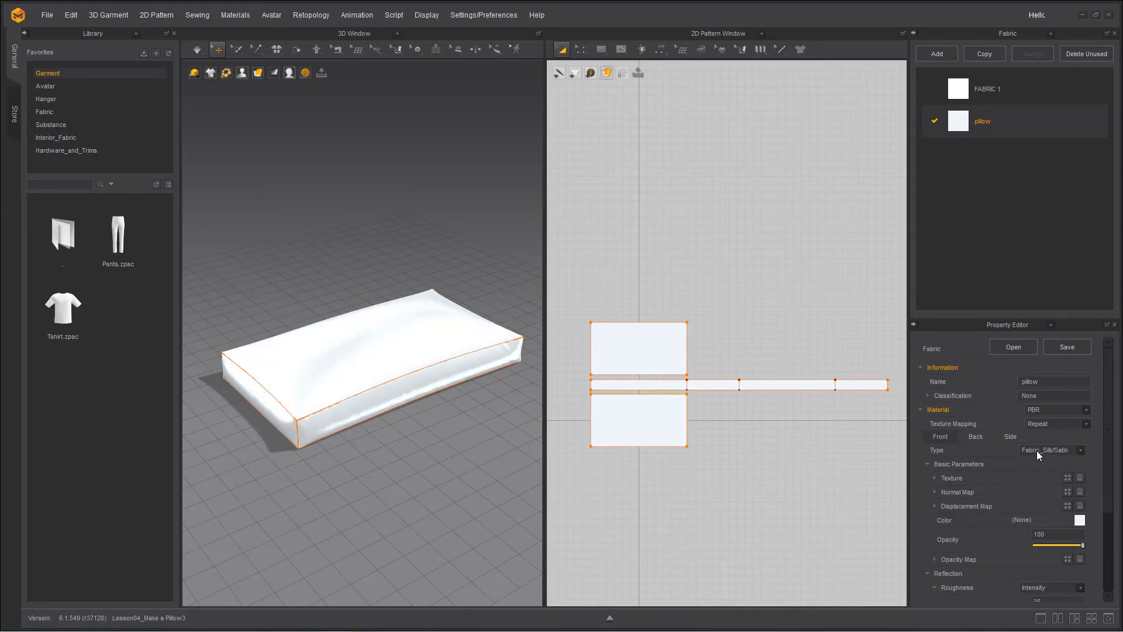
scroll(1037, 450, down, 1)
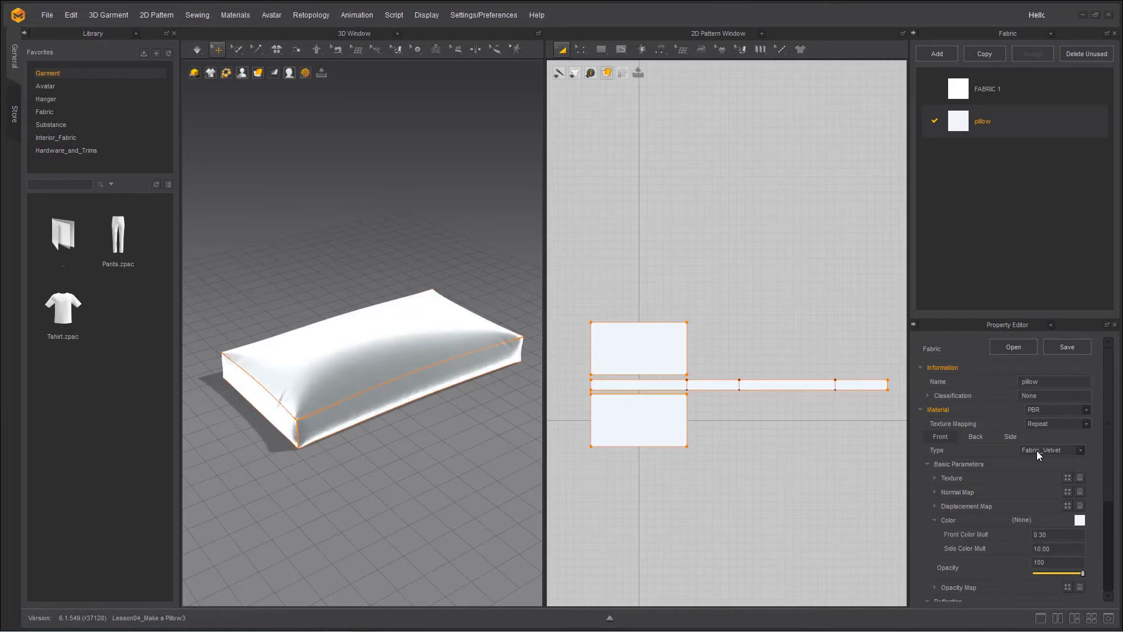
right_drag(309, 542, 311, 511)
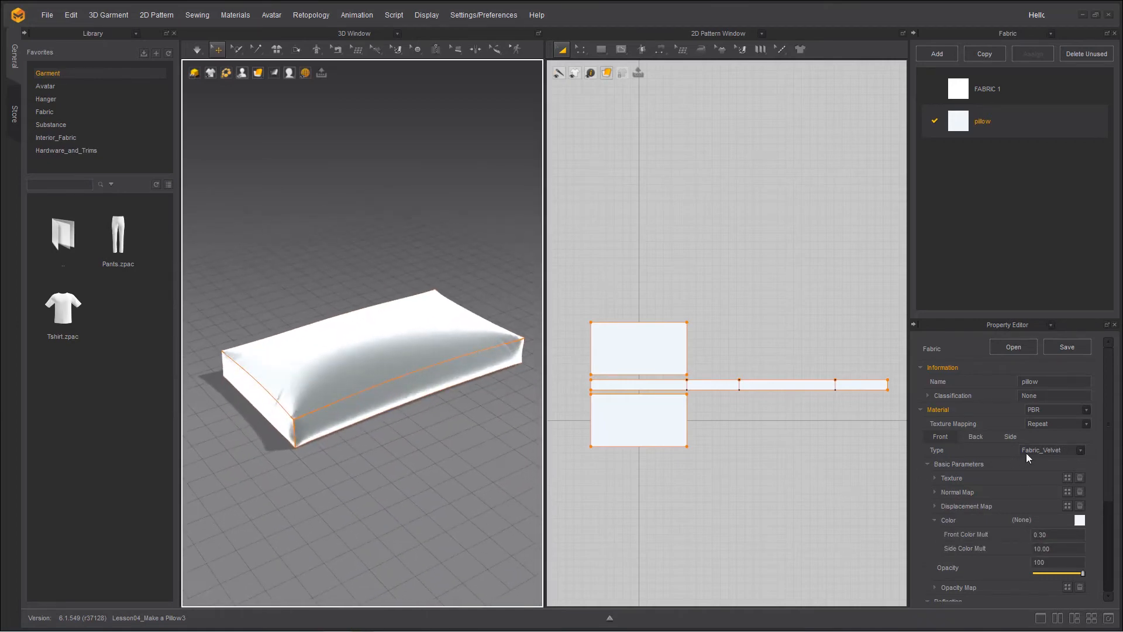
scroll(1048, 450, down, 1)
click(1049, 416)
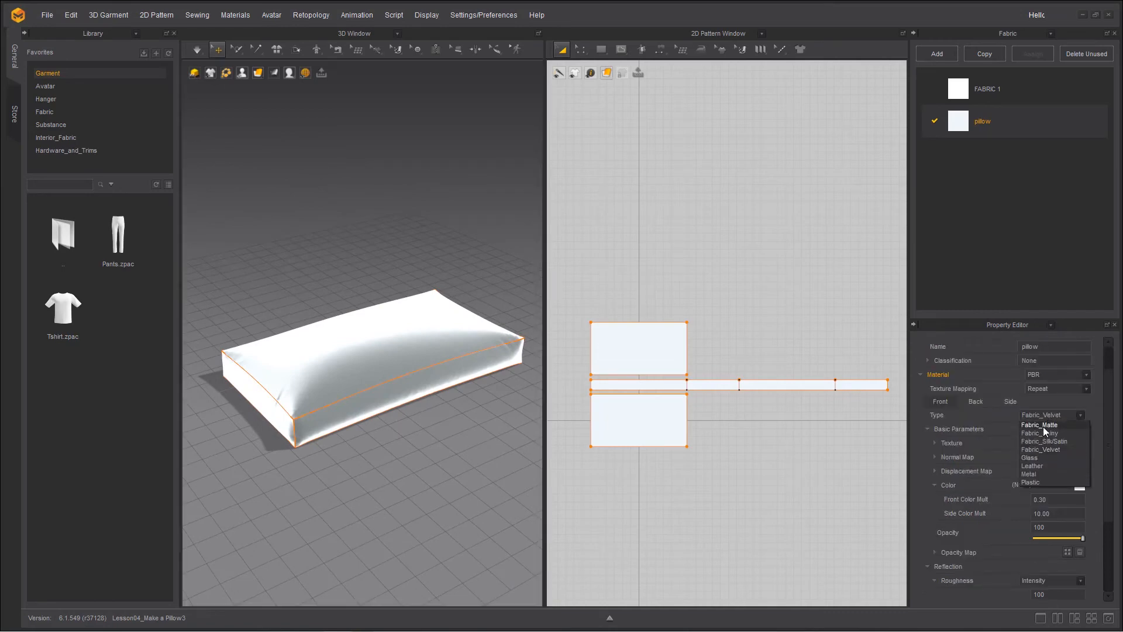
click(1044, 426)
Step: Set the pillow fabric's physical property preset to Cotton_Plush
scroll(1063, 490, down, 3)
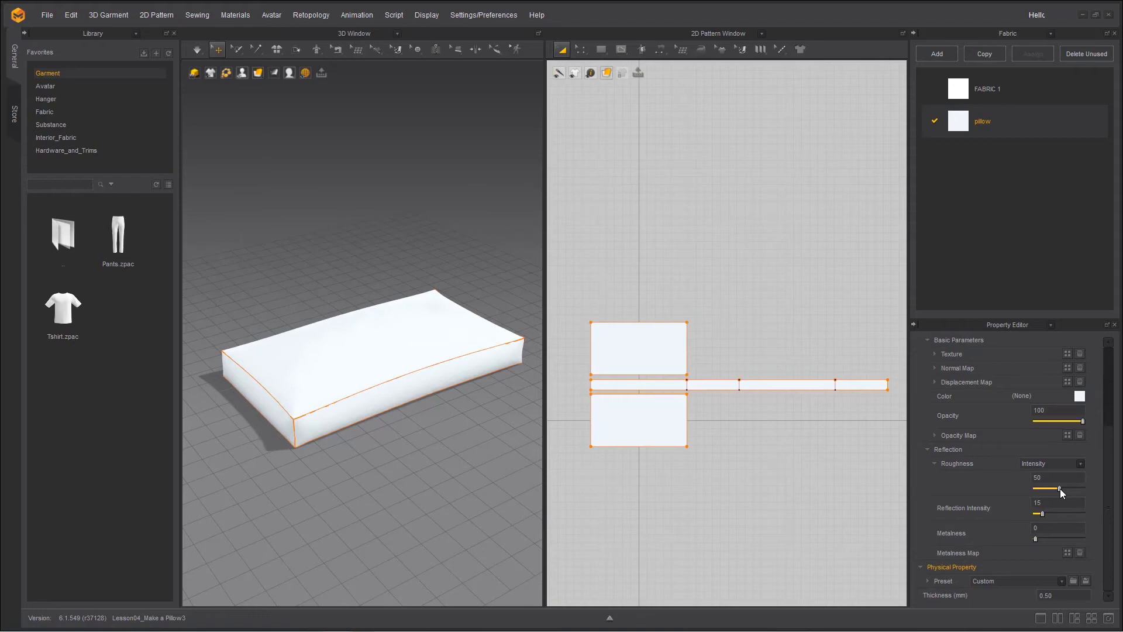
click(1061, 582)
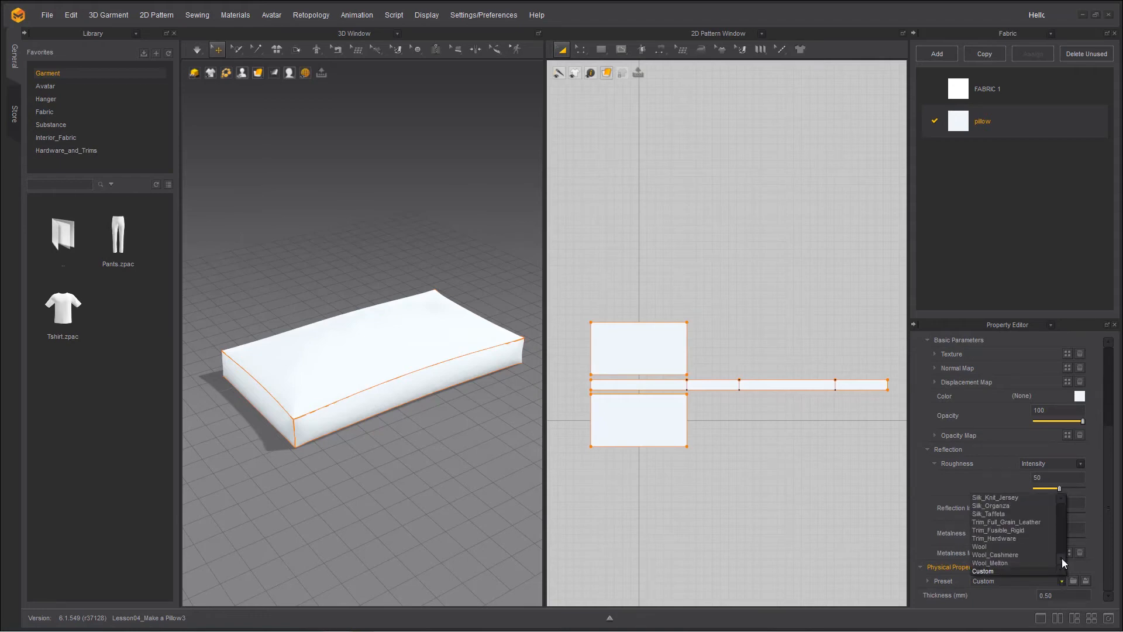
drag(1061, 558, 1065, 518)
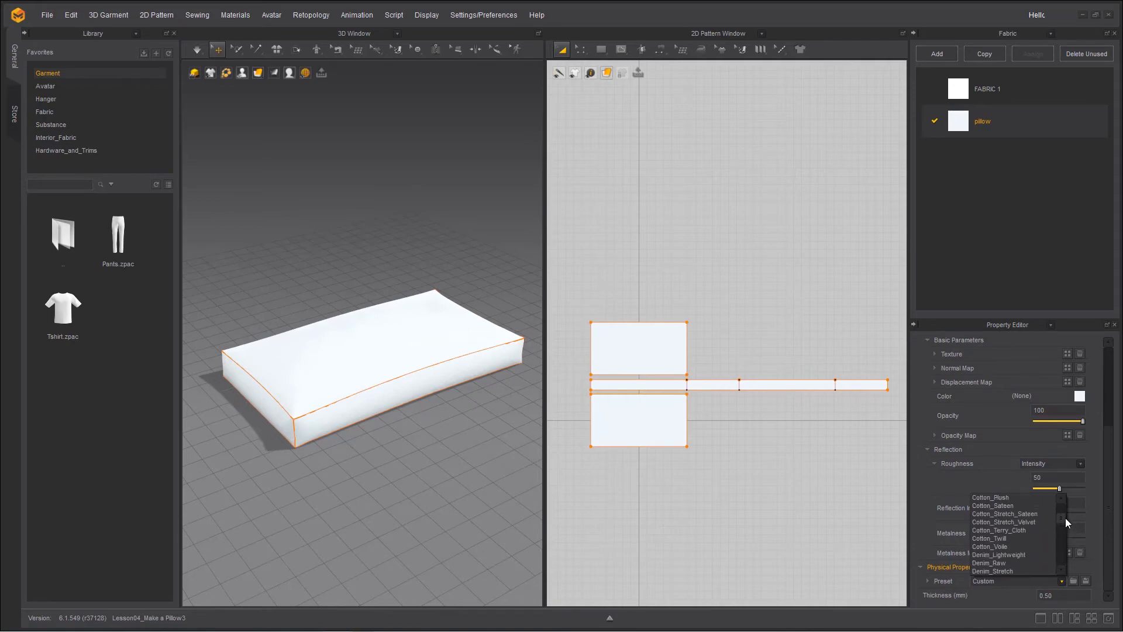
click(1002, 498)
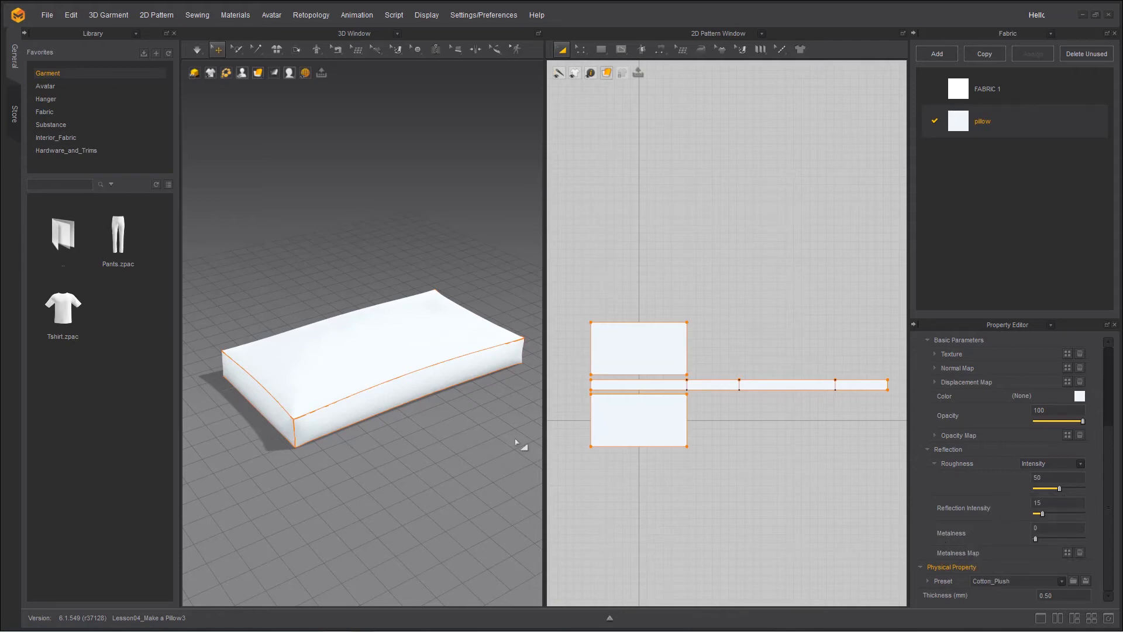
Step: Set the pressure of the pillow's side strip to 1
click(780, 470)
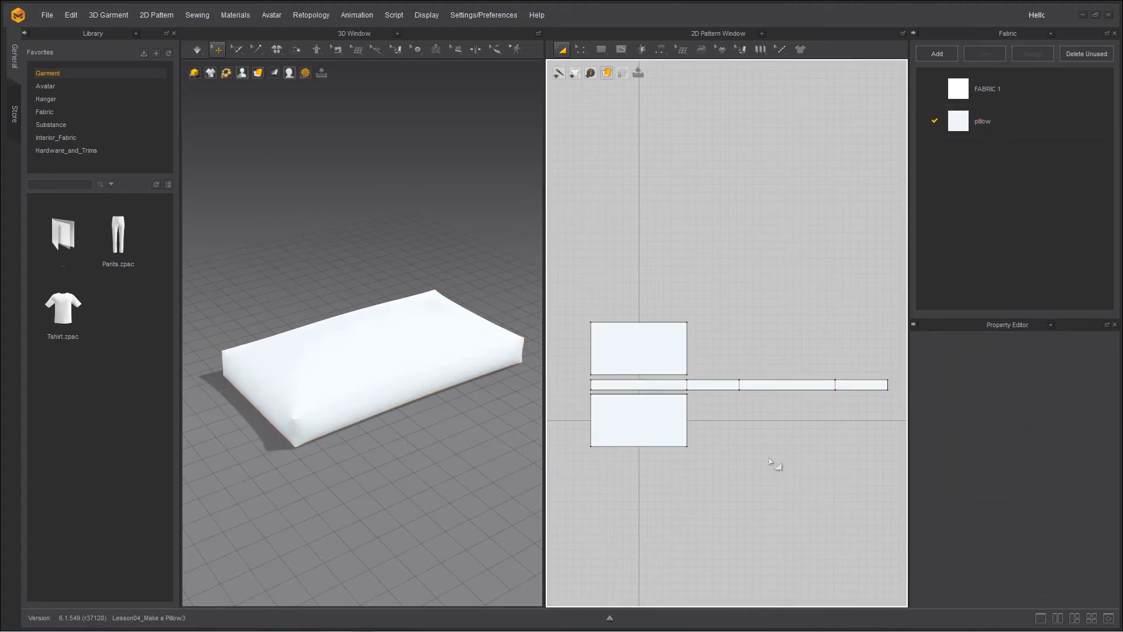
click(716, 384)
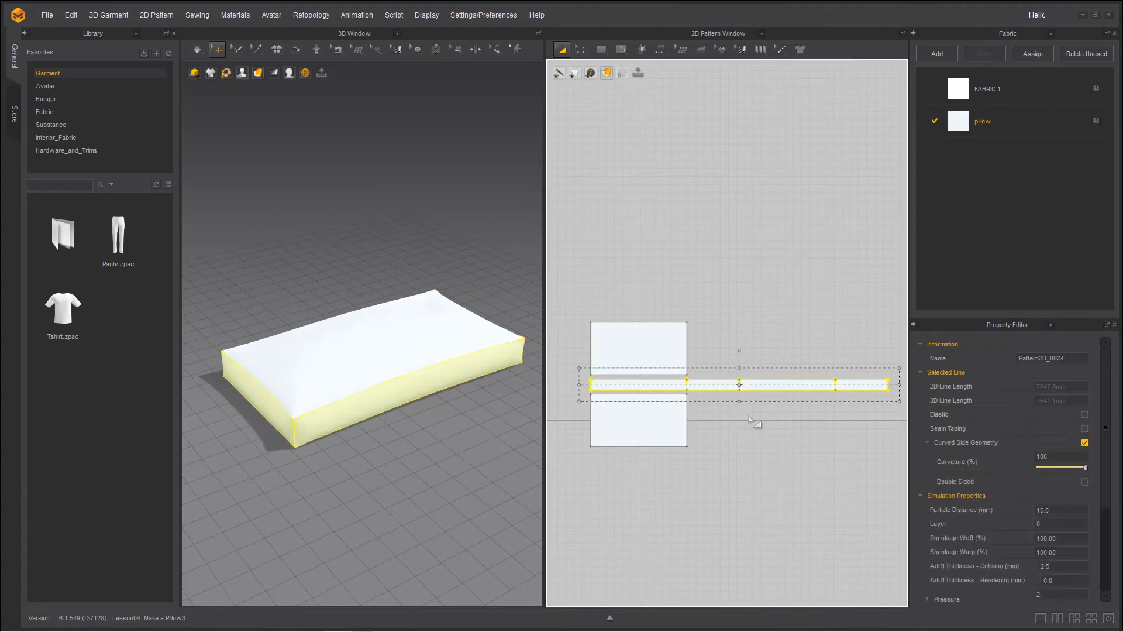
scroll(940, 457, down, 2)
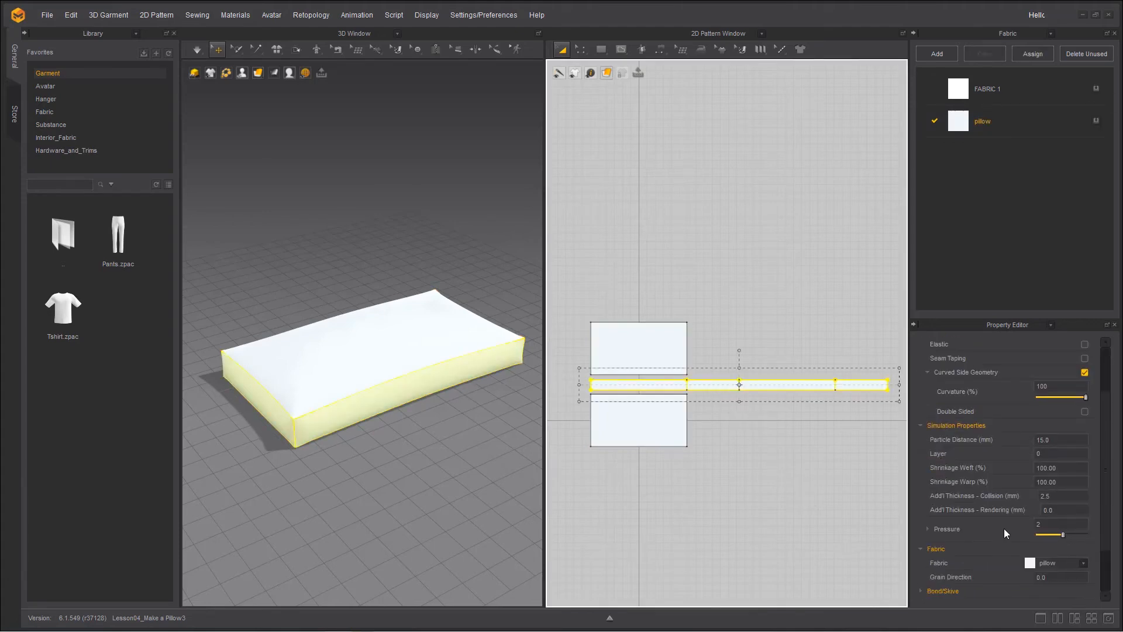
drag(1050, 526, 993, 525)
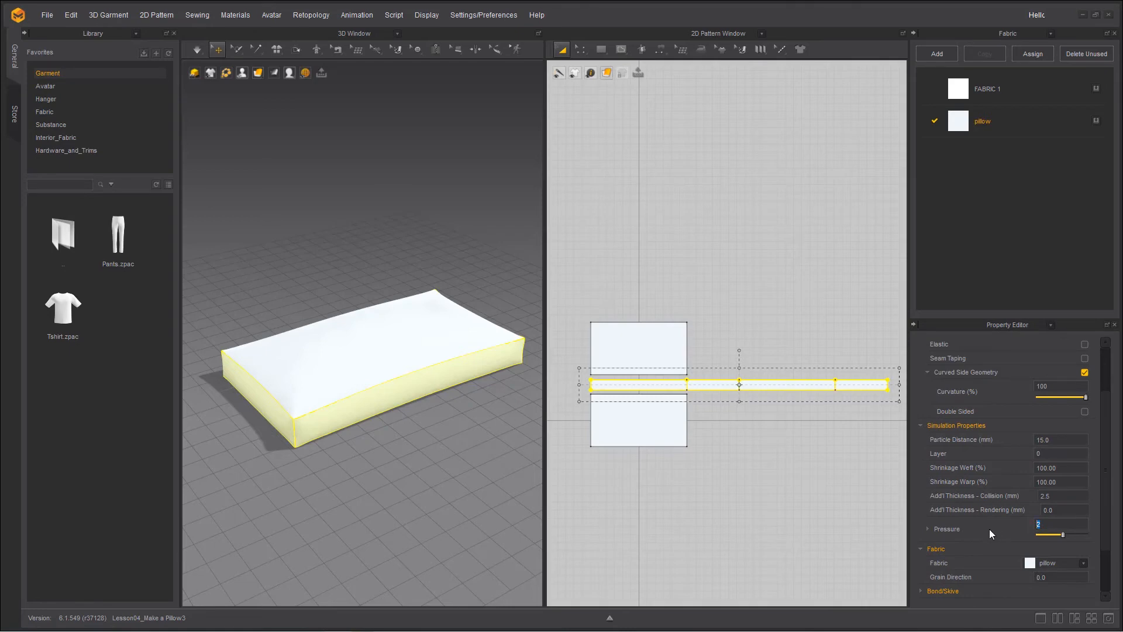
text(1)
Step: Simulate the pillow so it settles under the new side-strip pressure, and clear the strip selection
click(197, 50)
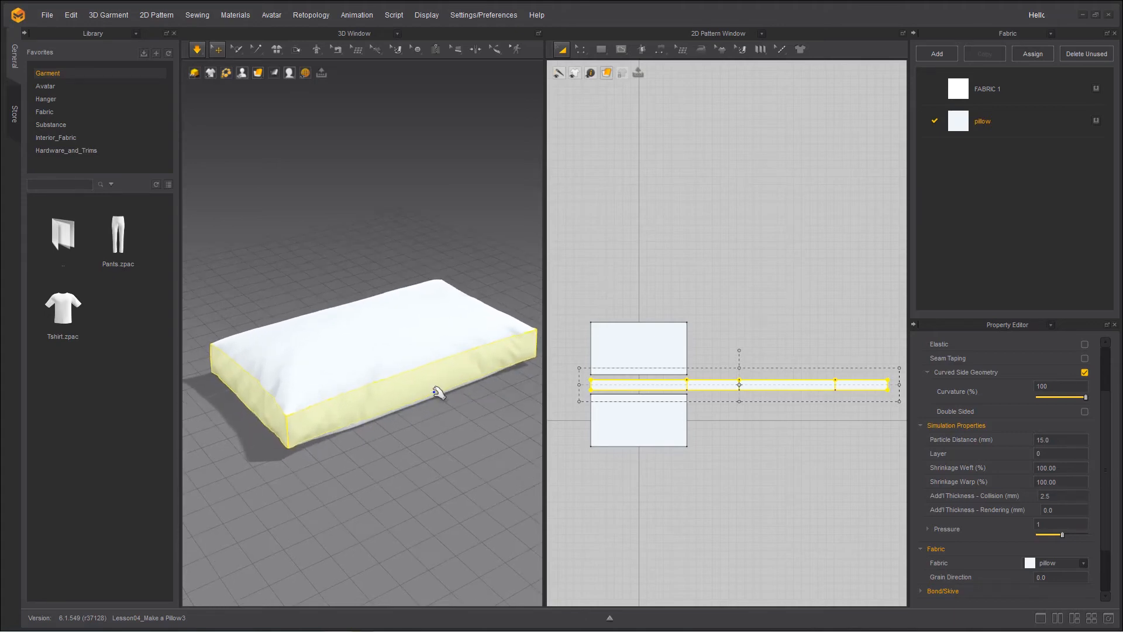
scroll(352, 421, up, 2)
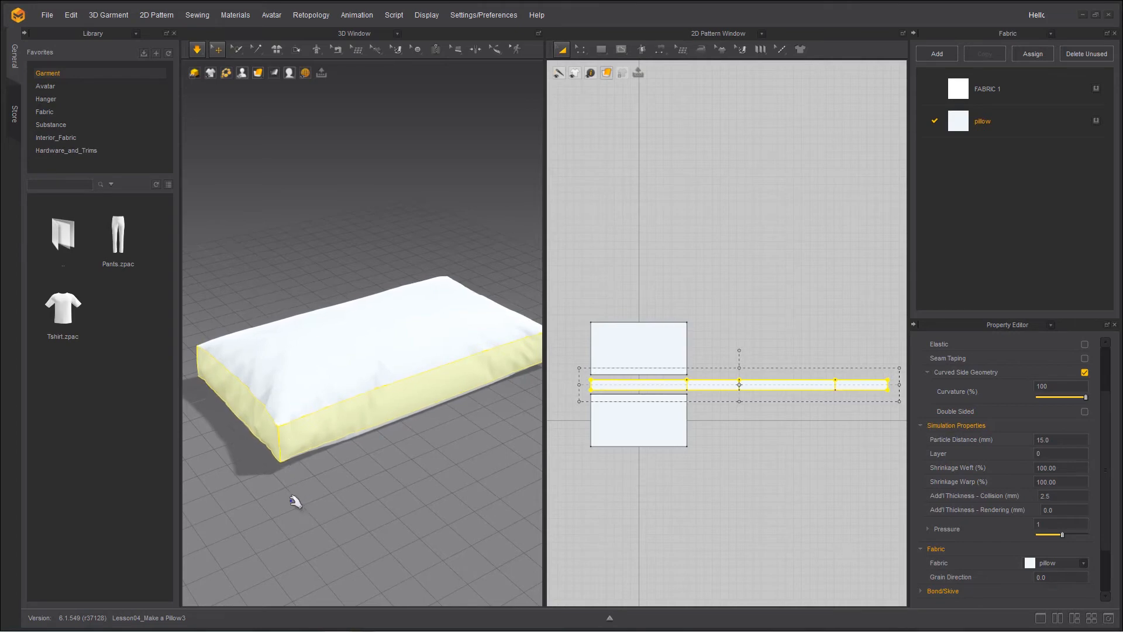
key(space)
right_drag(293, 494, 353, 483)
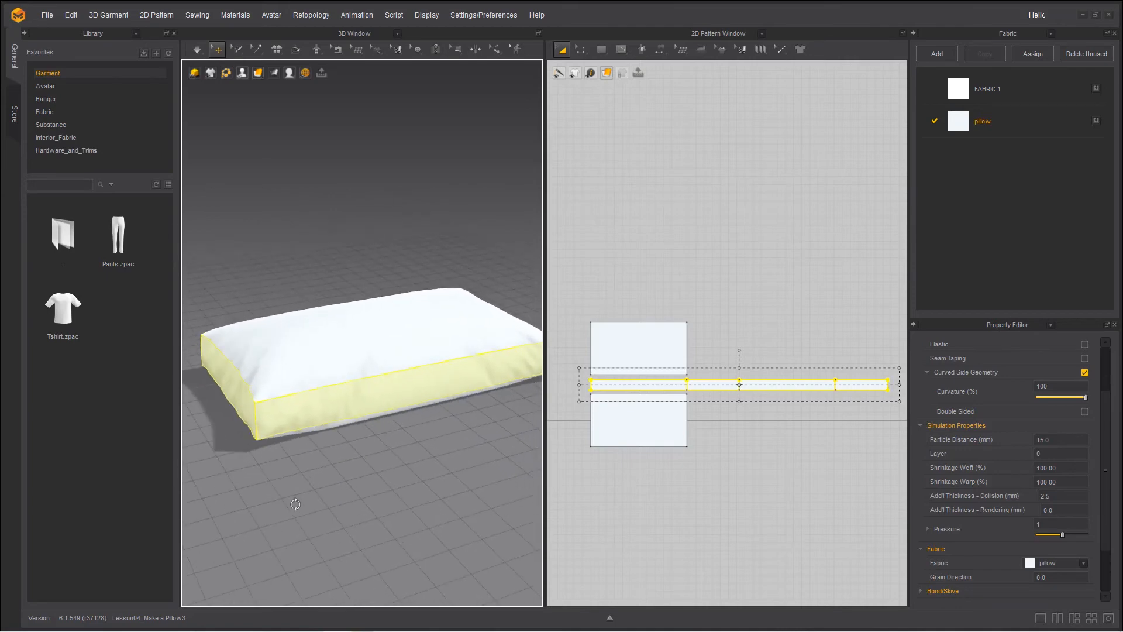
key(space)
scroll(400, 466, down, 2)
scroll(376, 467, down, 1)
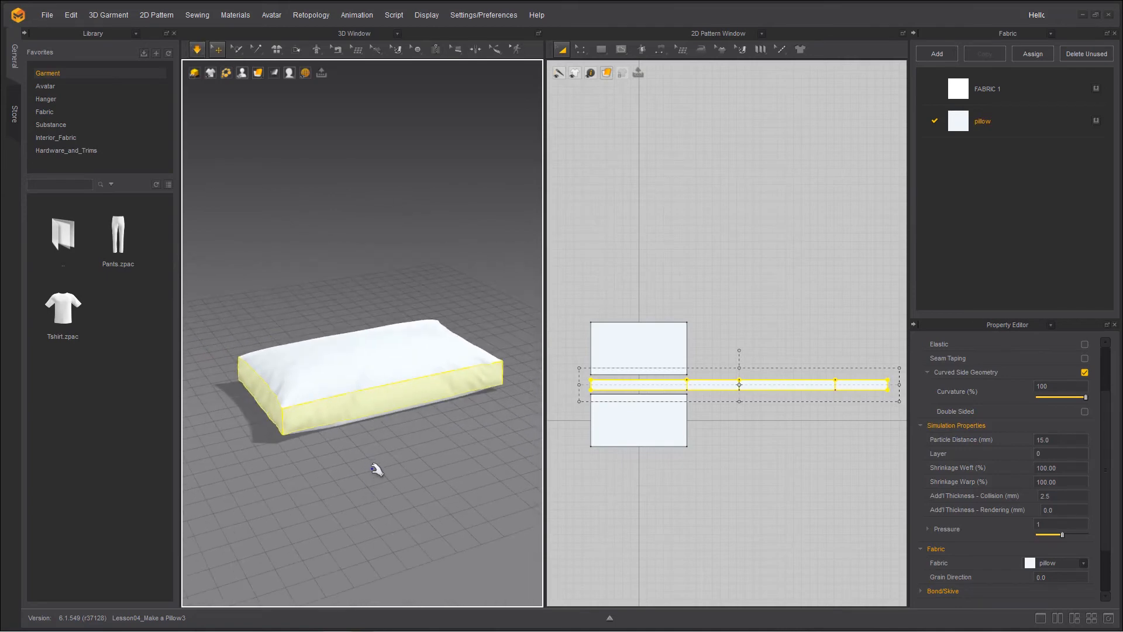
click(609, 482)
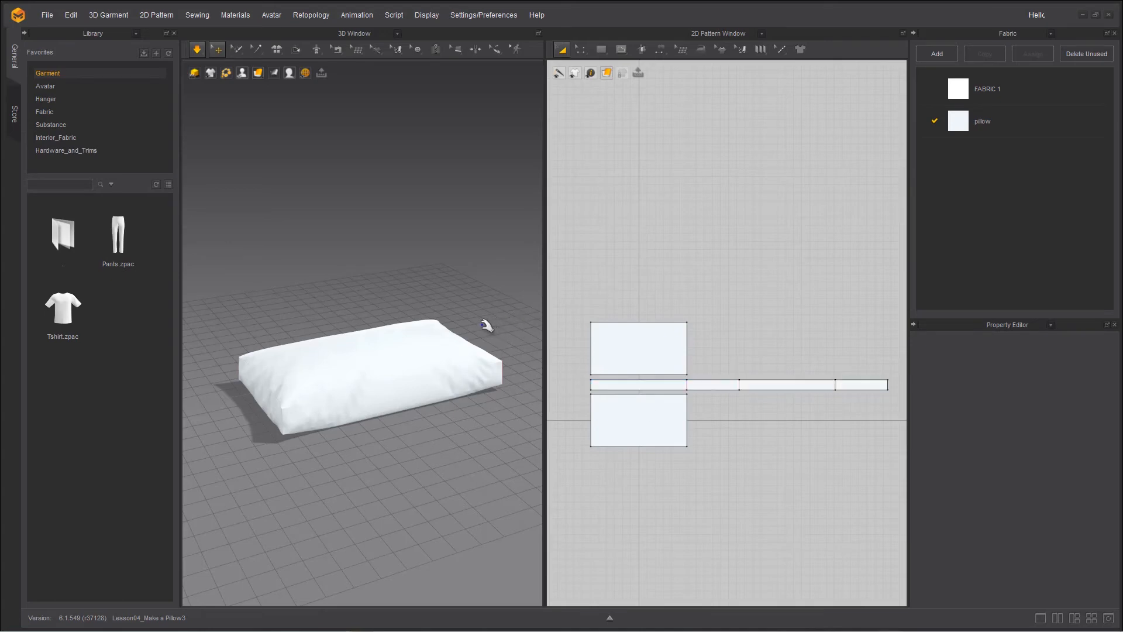
Step: Activate the Piping tool and enlarge the 3D window by collapsing the Fabric and Property Editor windows
click(458, 50)
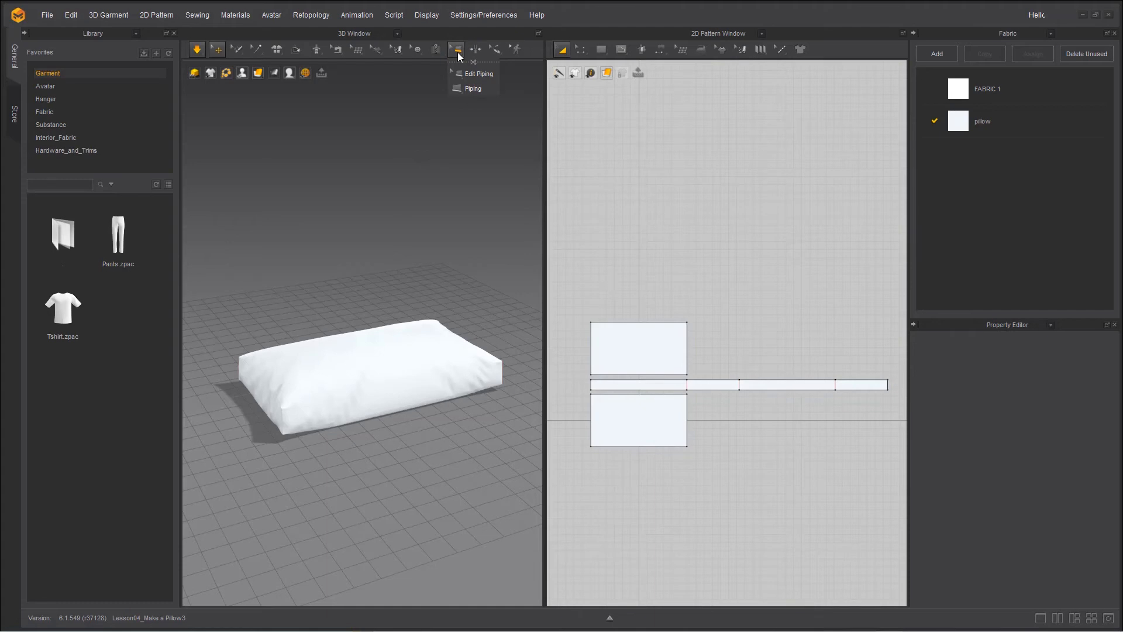
click(232, 16)
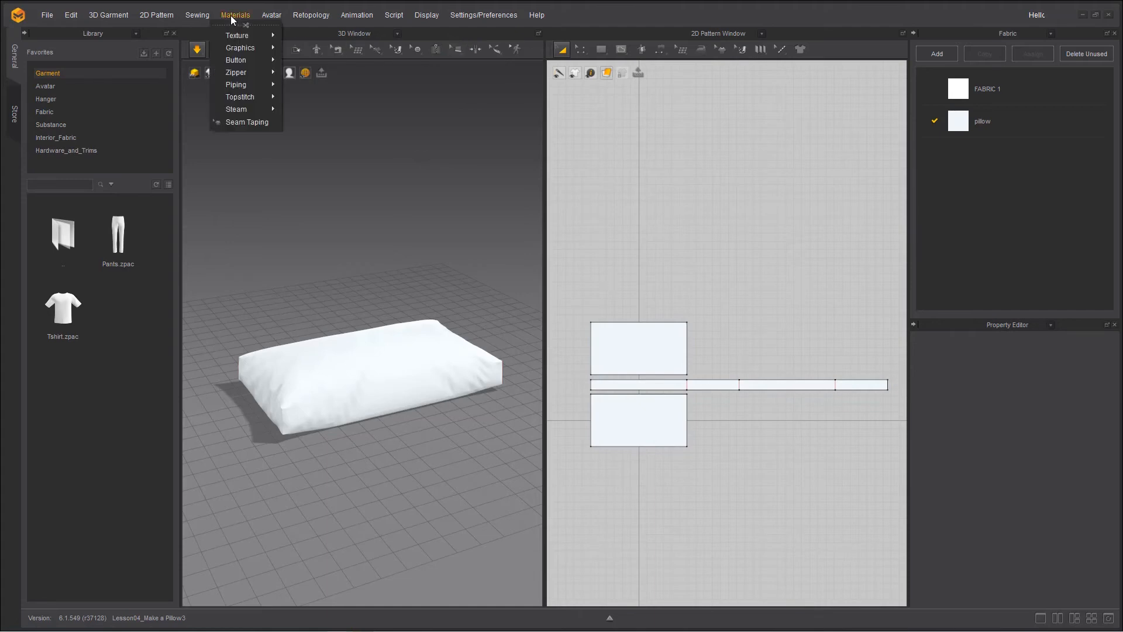
mouse_move(243, 83)
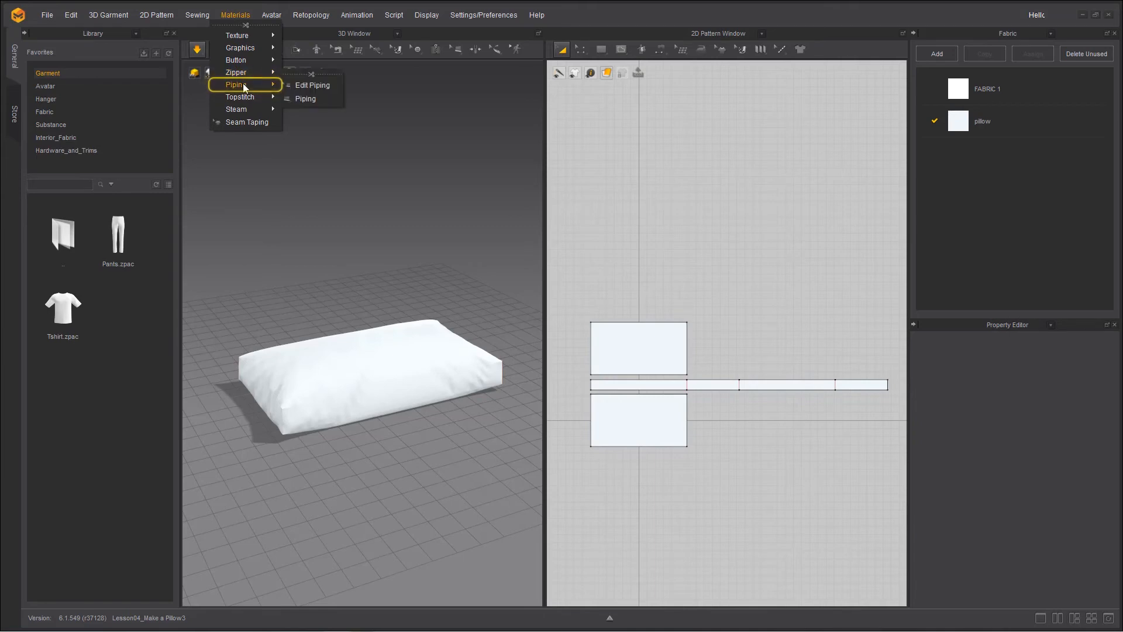
click(306, 98)
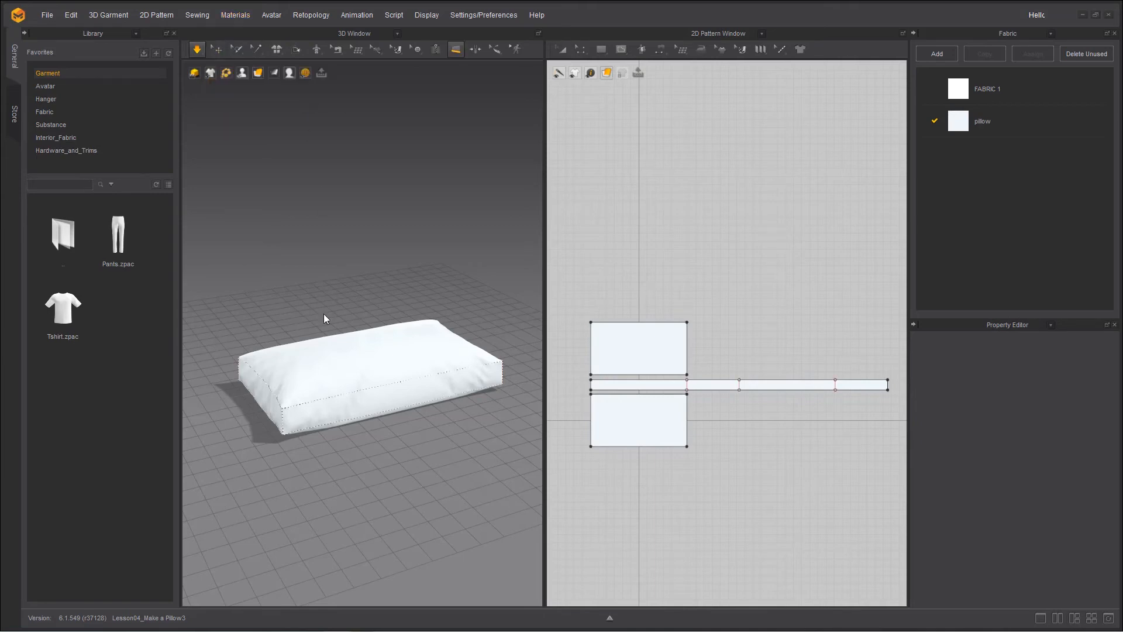
scroll(226, 493, up, 5)
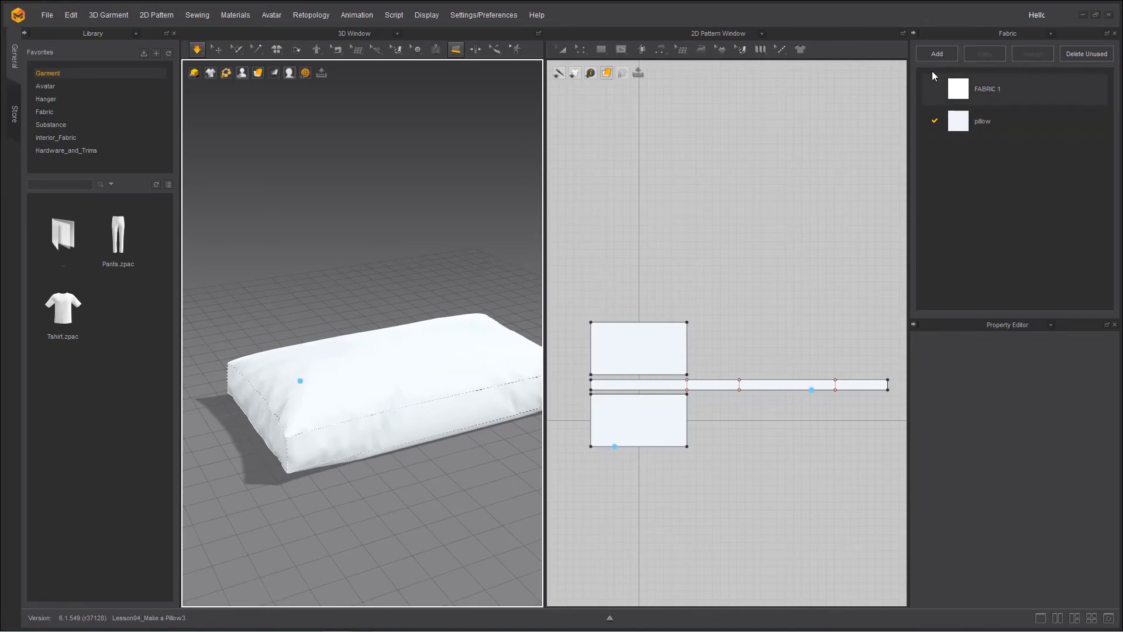
click(913, 33)
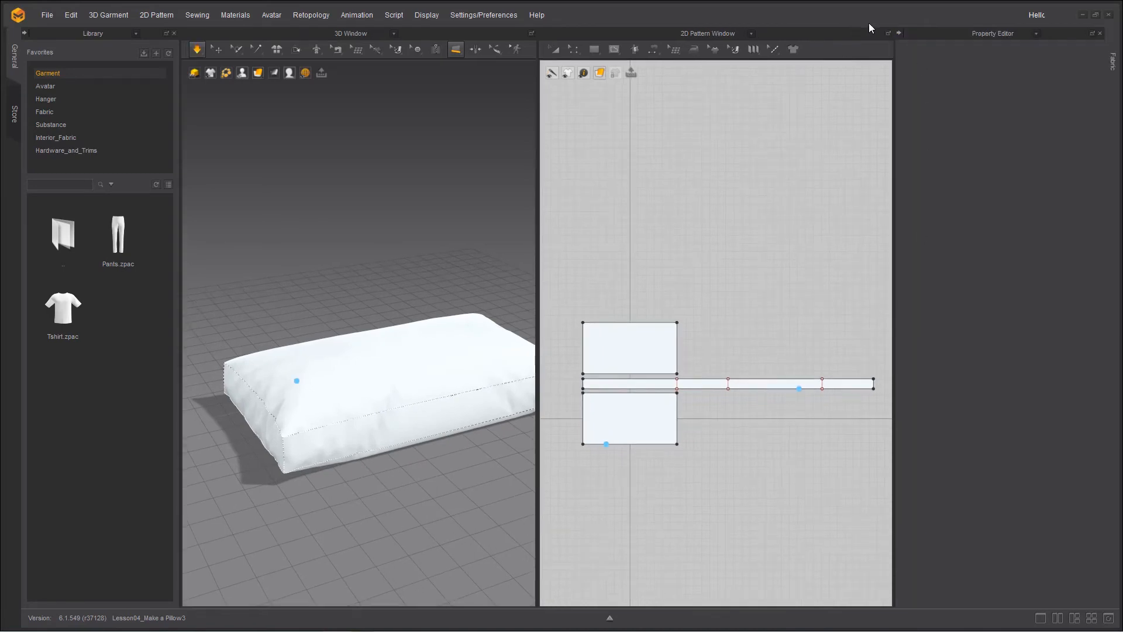
click(898, 33)
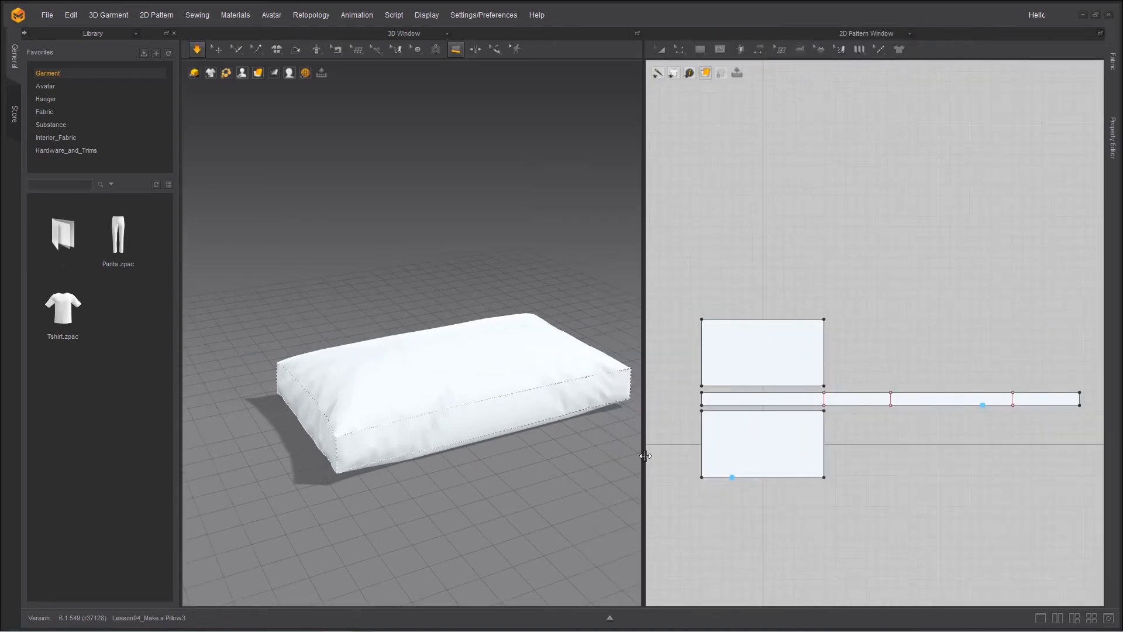
drag(644, 455, 784, 465)
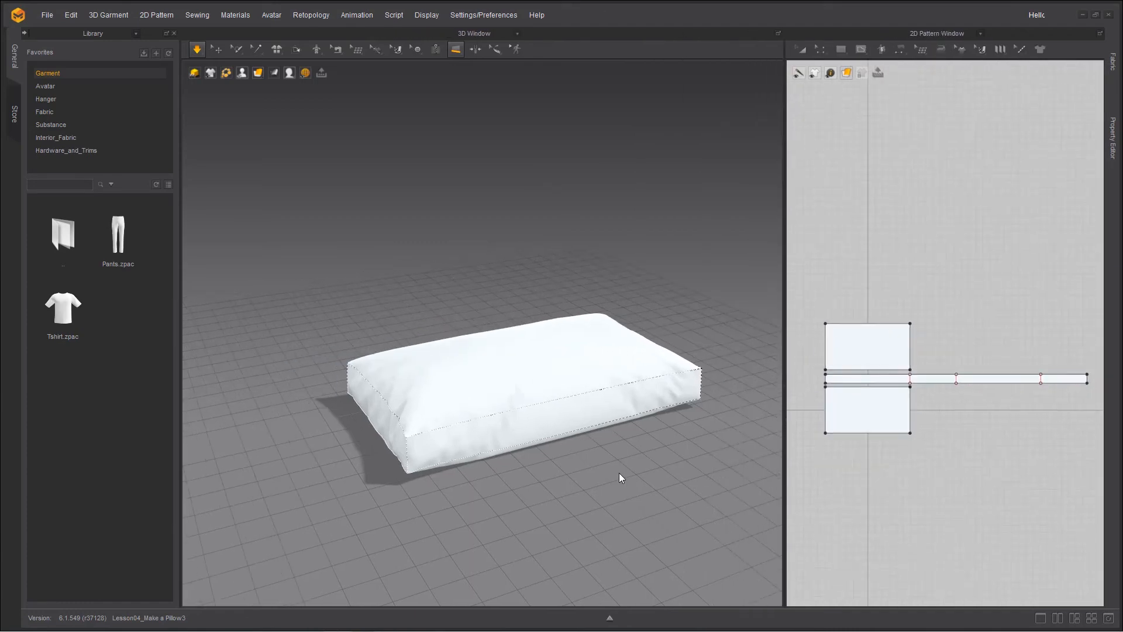
Step: Add piping along the upper seam of one long side and around the seams of the adjoining short end
key(space)
middle_drag(608, 472, 588, 447)
scroll(611, 451, up, 5)
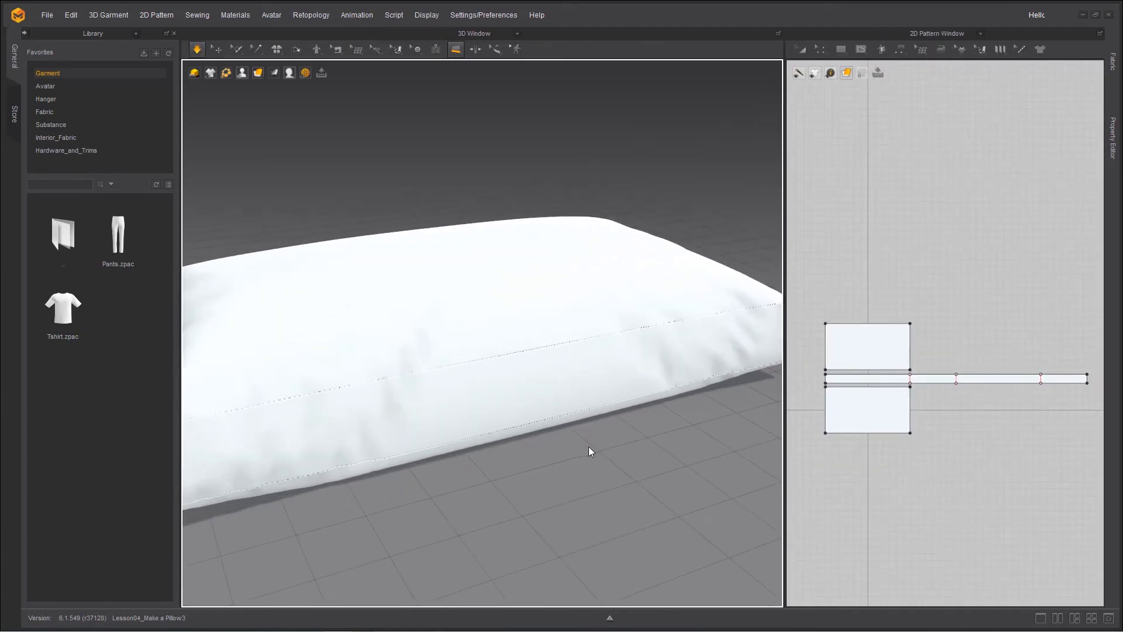
right_drag(538, 446, 378, 419)
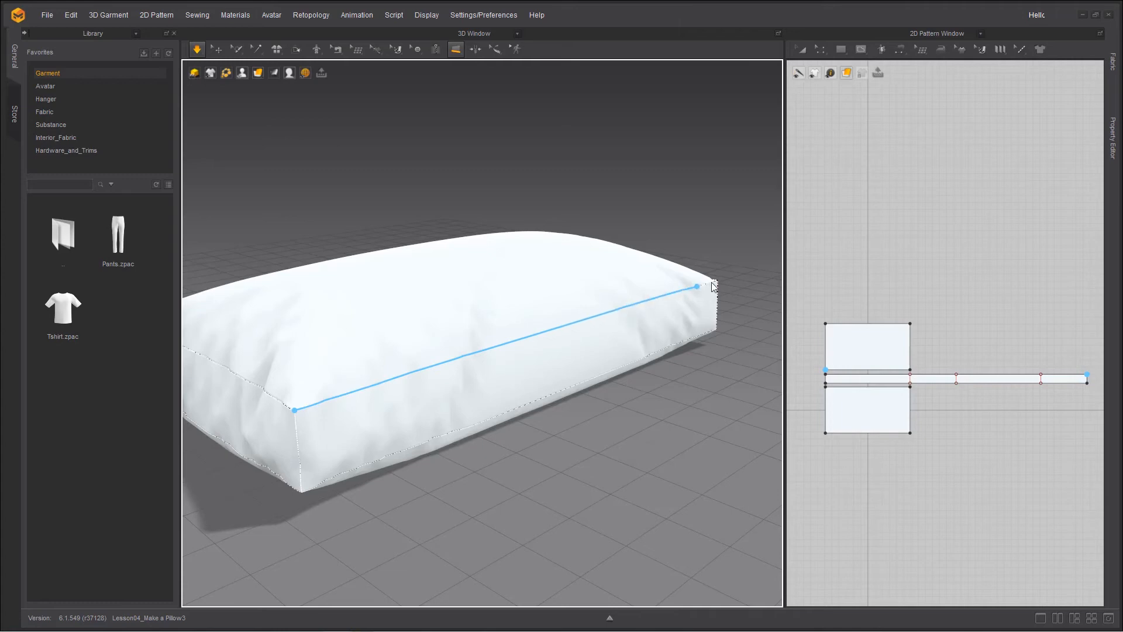
right_drag(648, 370, 567, 370)
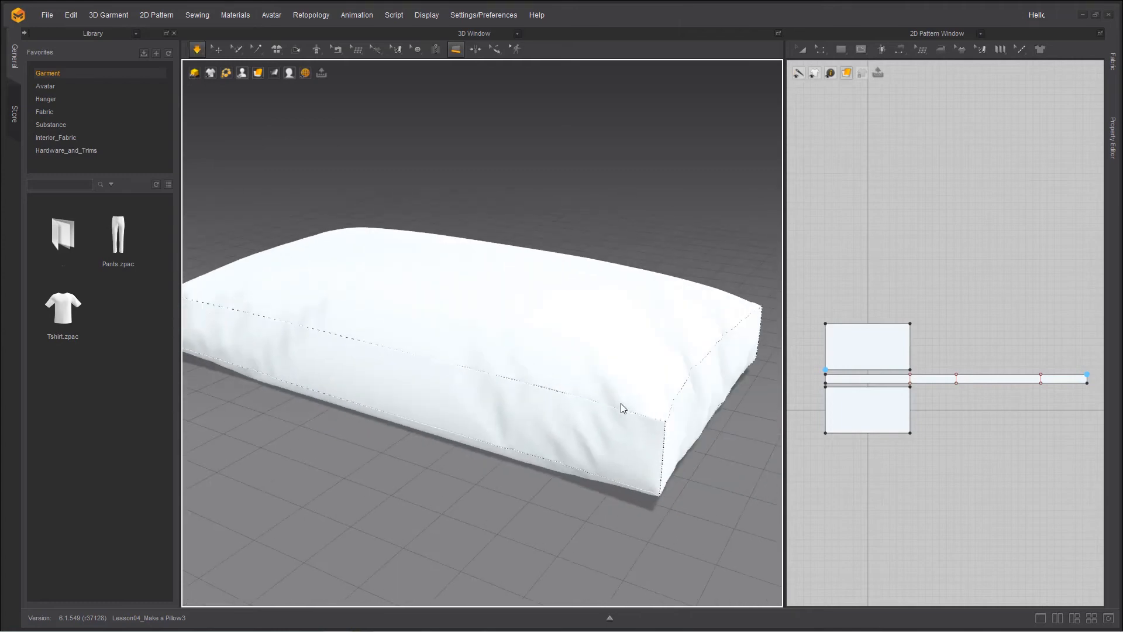
click(666, 421)
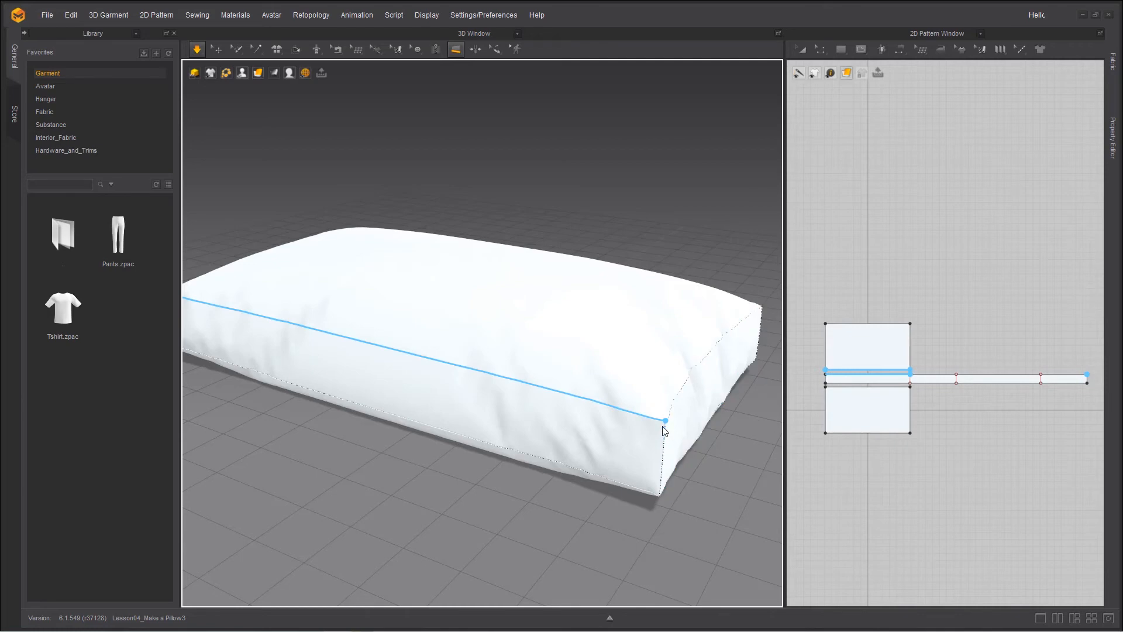
click(664, 429)
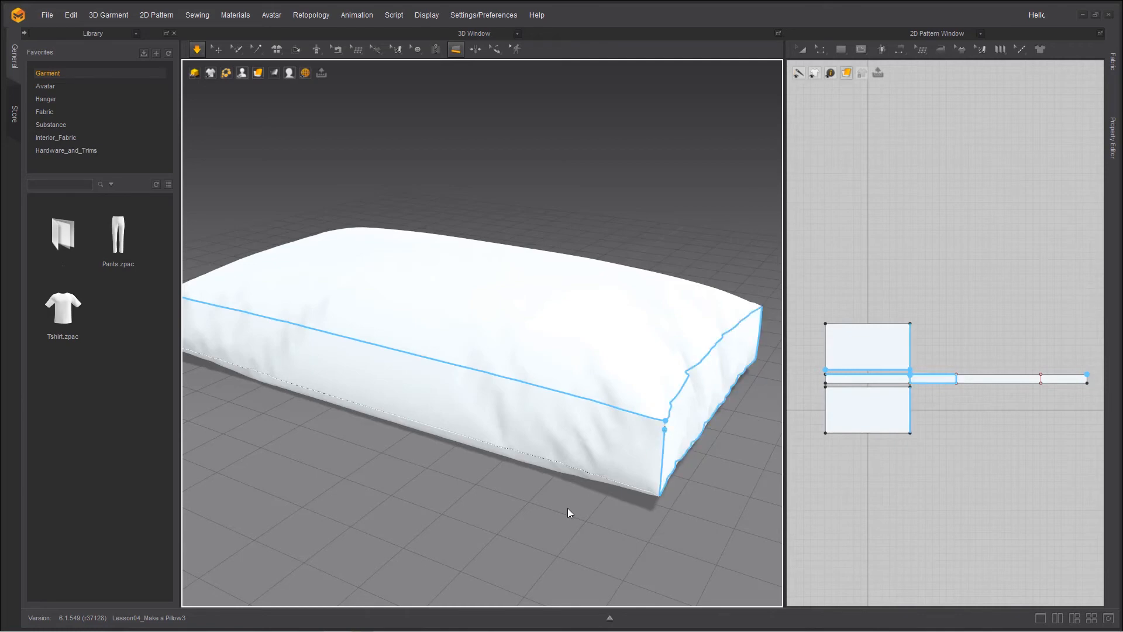
key(space)
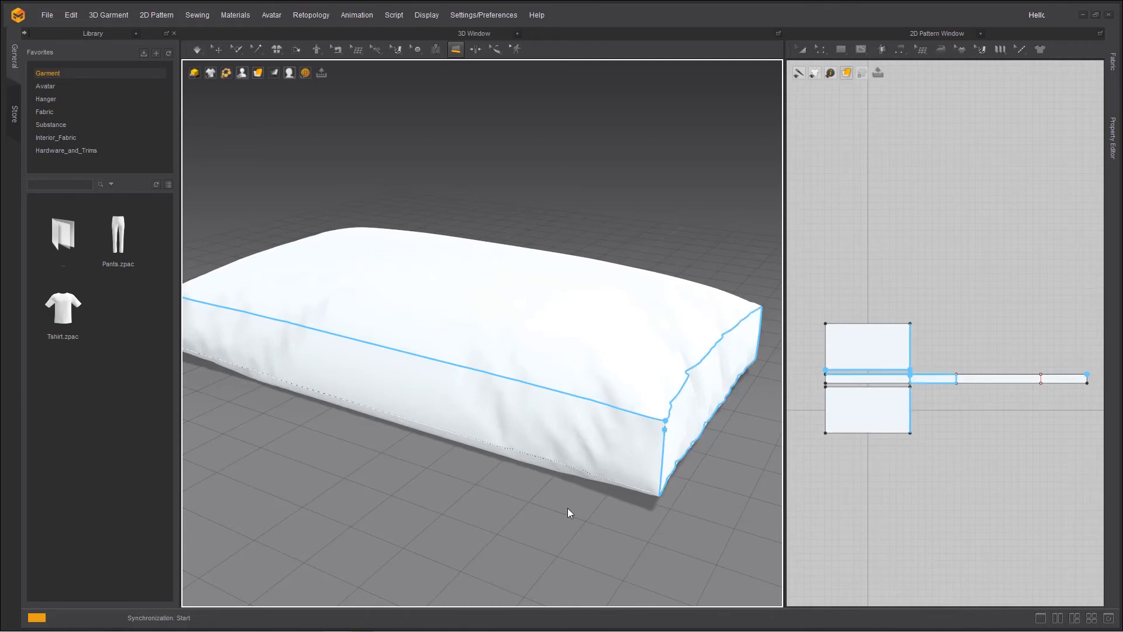
scroll(527, 442, up, 5)
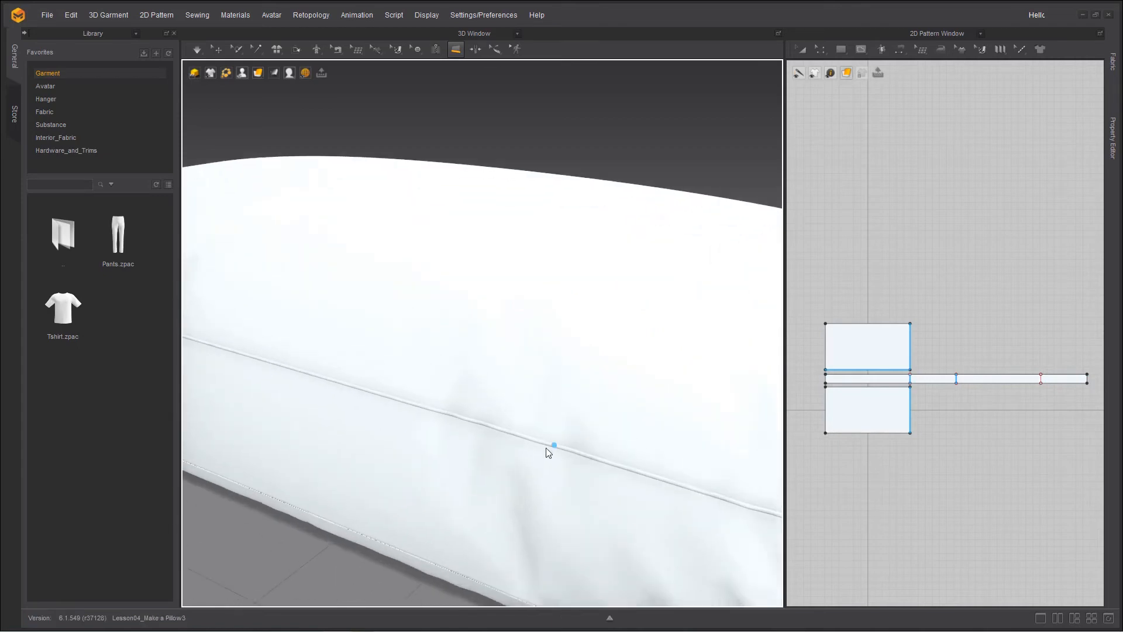
scroll(546, 447, down, 5)
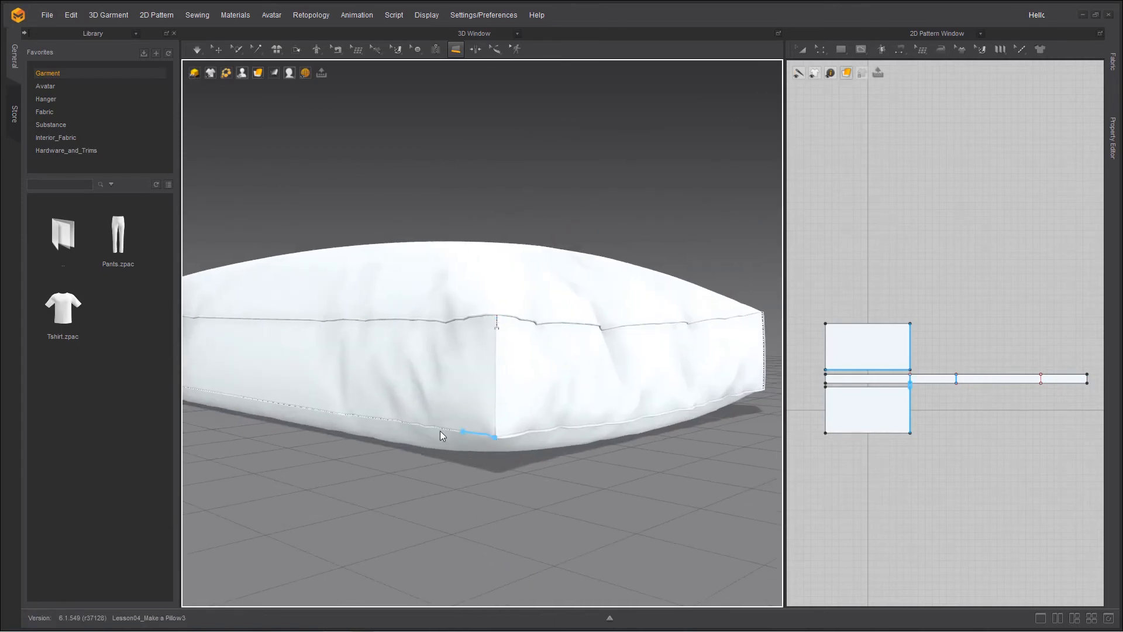
Step: Add piping along the lower seam of the same long side and up the vertical seam where the side strip's ends meet
right_drag(440, 435, 385, 412)
click(294, 436)
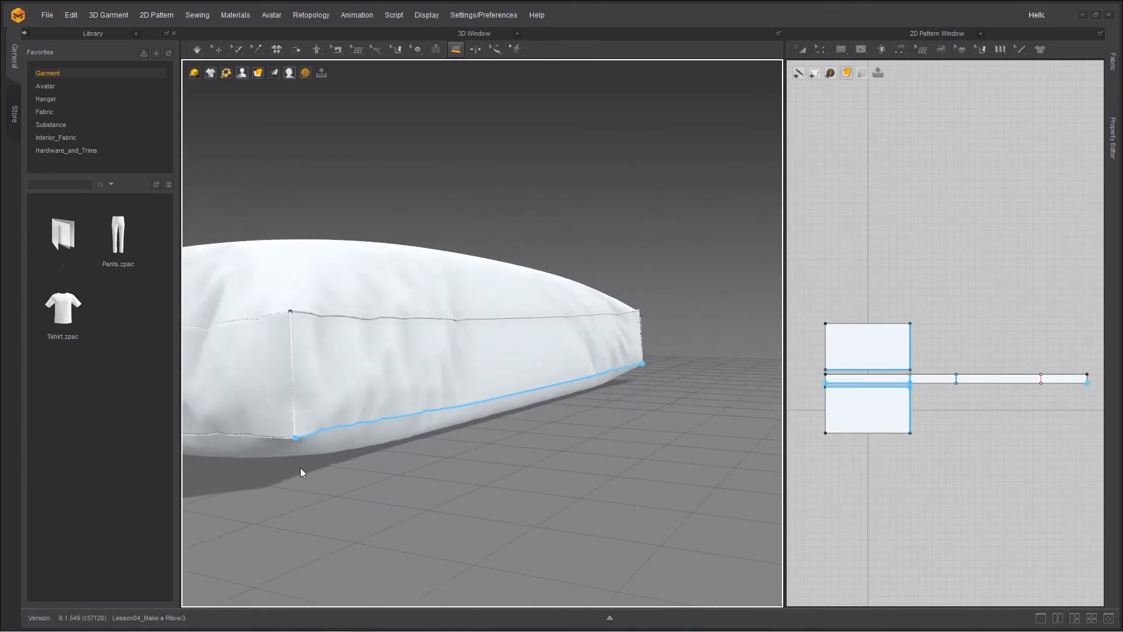
click(295, 436)
click(294, 437)
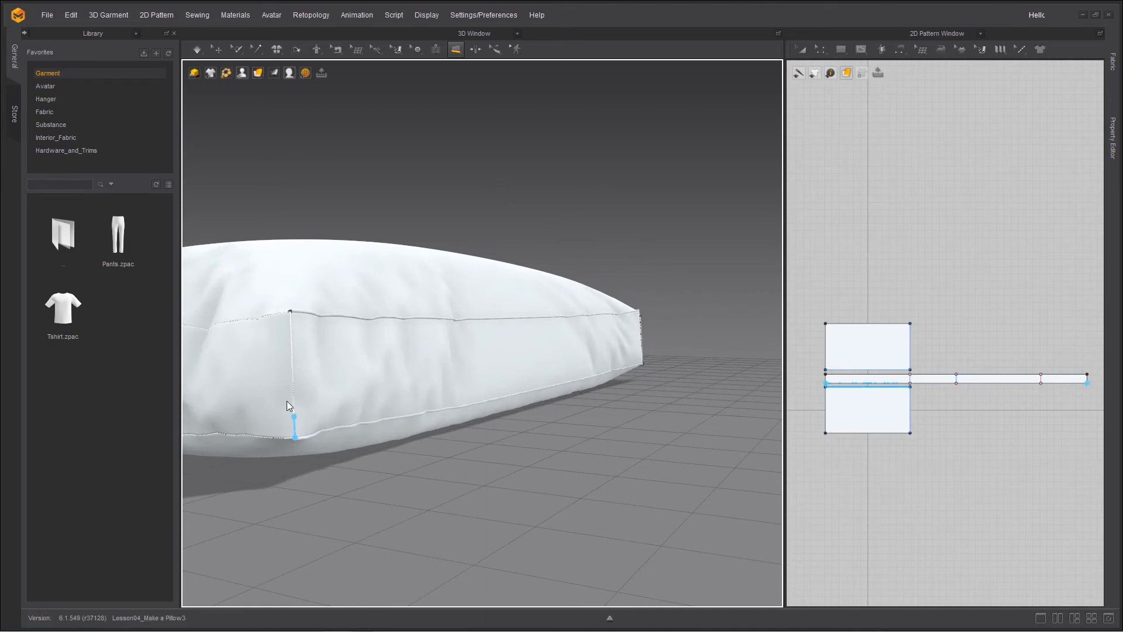
click(291, 313)
Step: Add piping along the upper seams of the other short end and the opposite long side
right_drag(314, 445, 669, 539)
click(665, 535)
right_drag(419, 504, 752, 540)
click(438, 528)
click(747, 539)
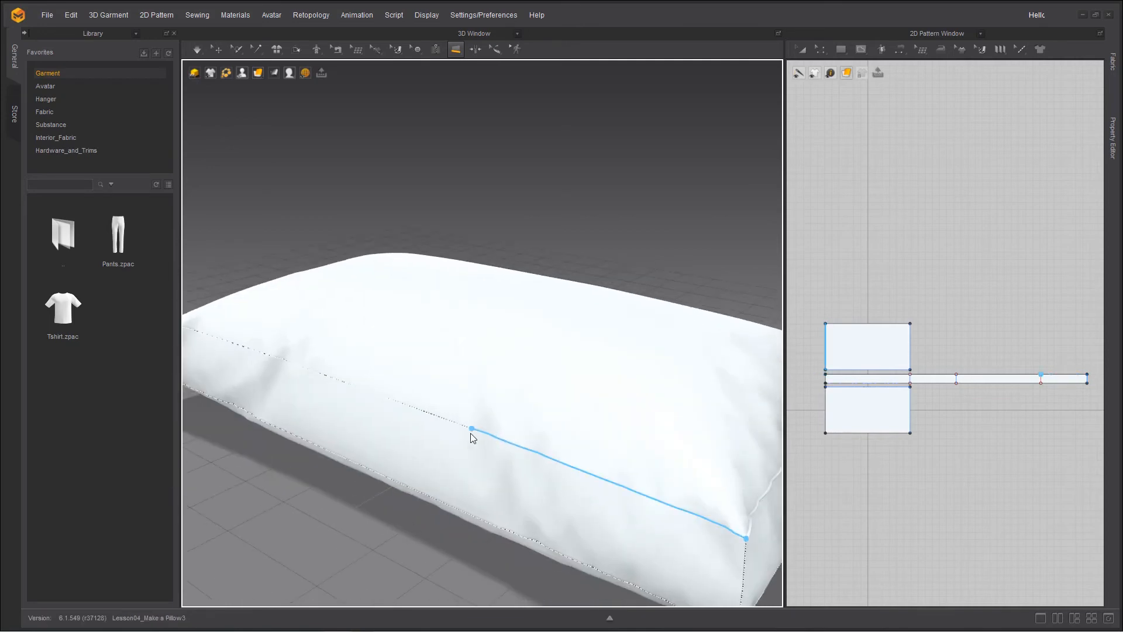
right_drag(471, 433, 519, 431)
click(313, 533)
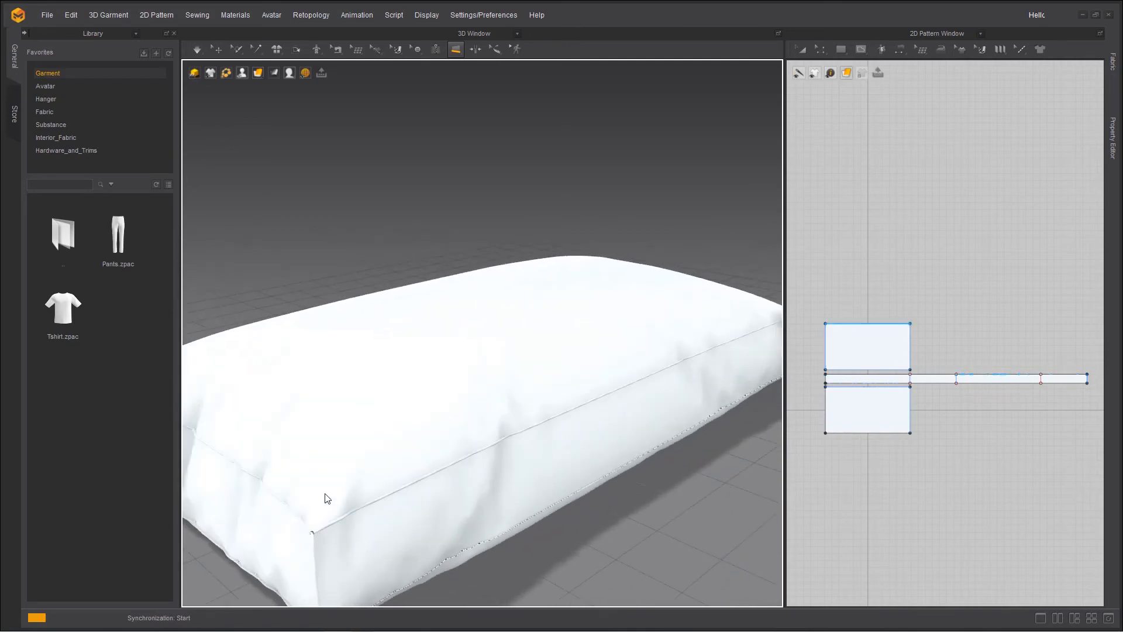
Step: Add piping along the lower seams of the opposite long side and the remaining short end
right_drag(328, 475, 320, 394)
click(252, 268)
right_drag(314, 283, 449, 265)
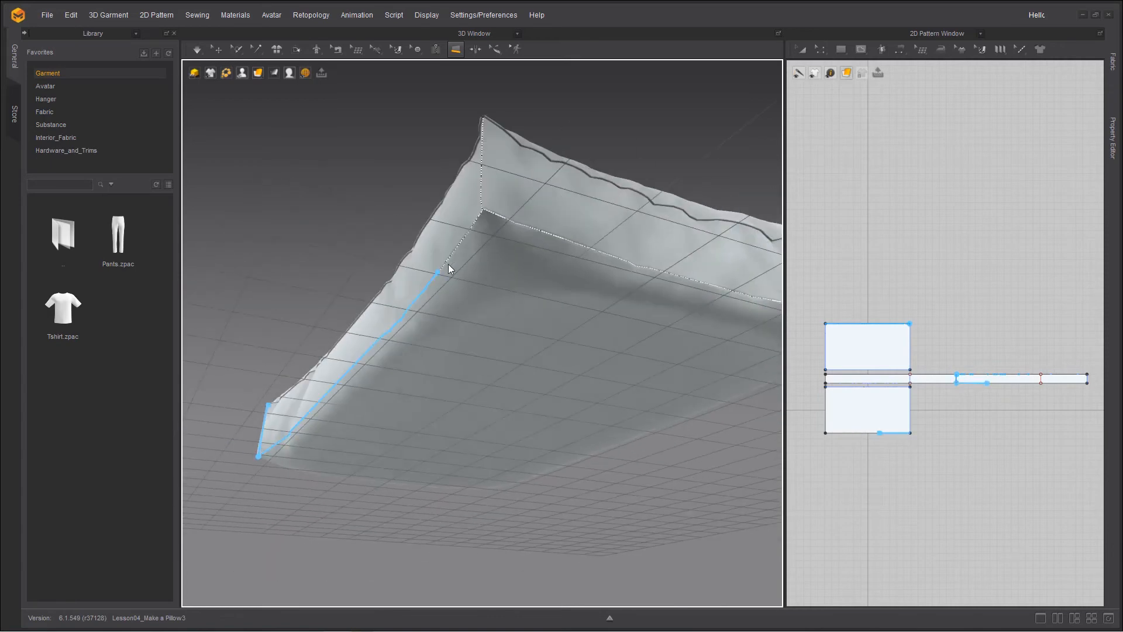
right_drag(497, 212, 459, 138)
click(463, 110)
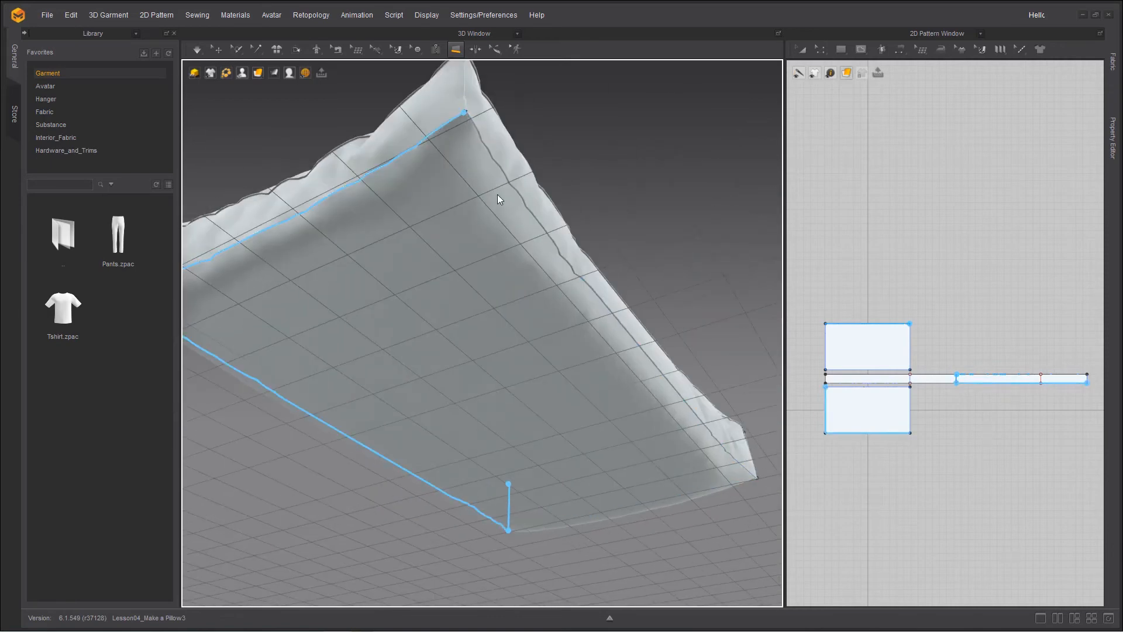
Step: Add piping to the last unpiped vertical corner, from the lower seam up to the upper seam
right_drag(420, 372, 364, 507)
double_click(579, 345)
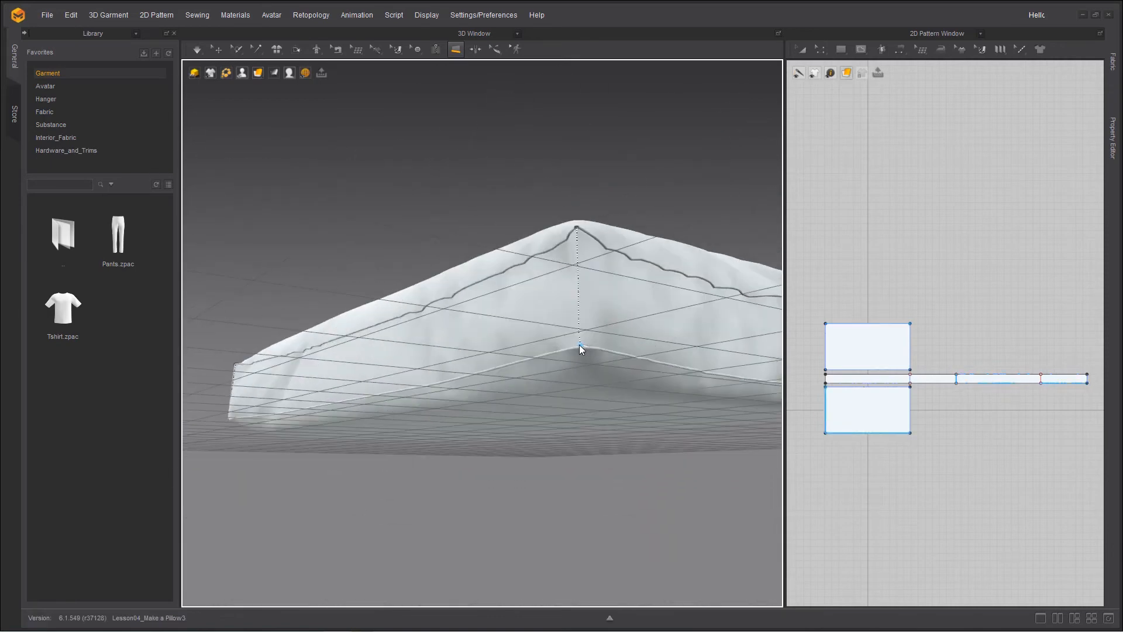
double_click(581, 228)
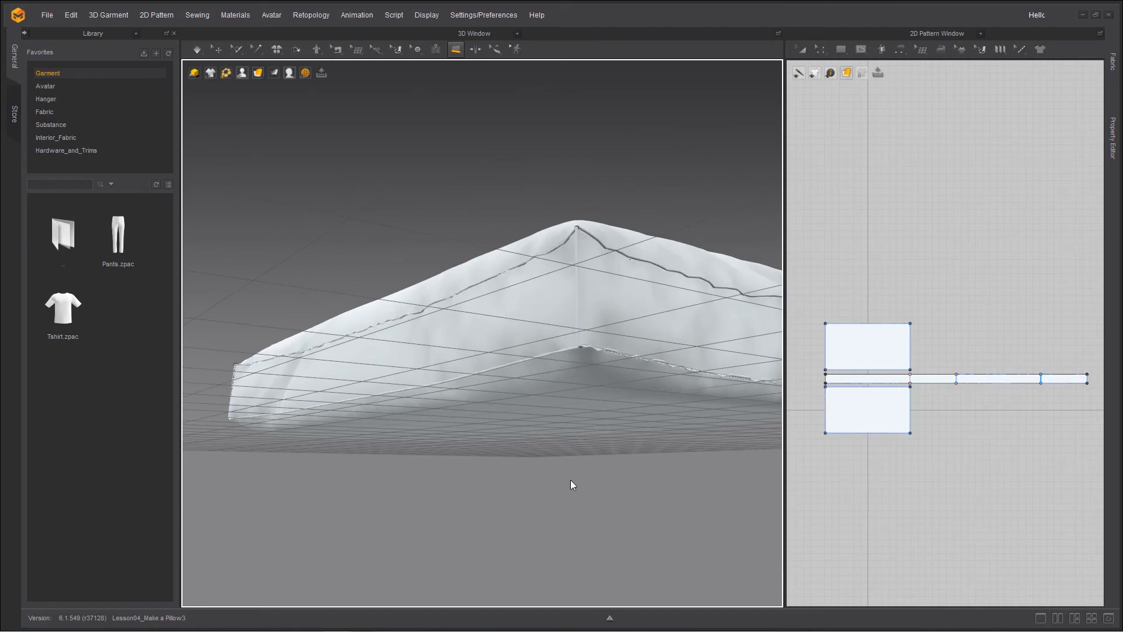
right_drag(514, 496, 420, 504)
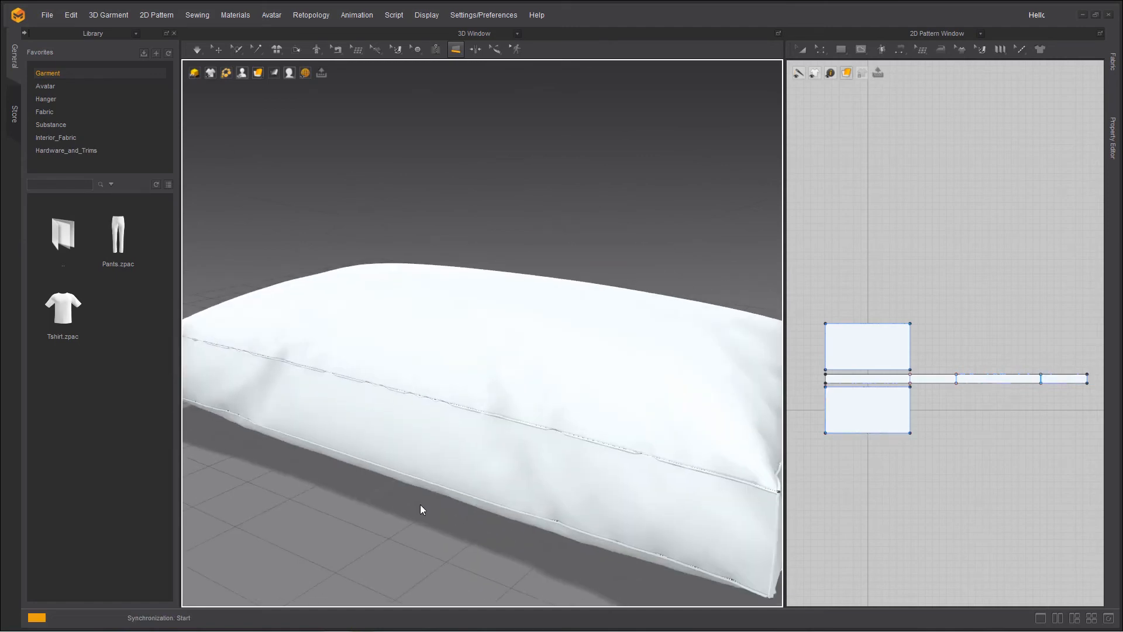
scroll(486, 531, up, 8)
scroll(409, 572, down, 8)
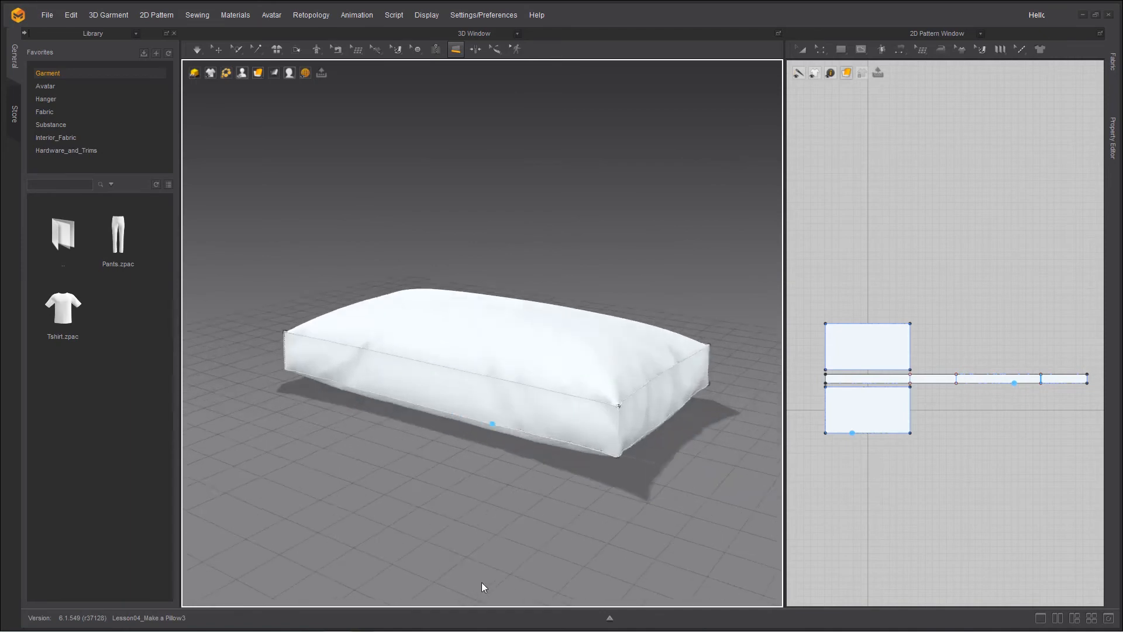
Step: Select the piping along the upper seam of the long side and set its width to 3.5 mm and particle distance to 1.2 mm
right_drag(447, 554, 417, 553)
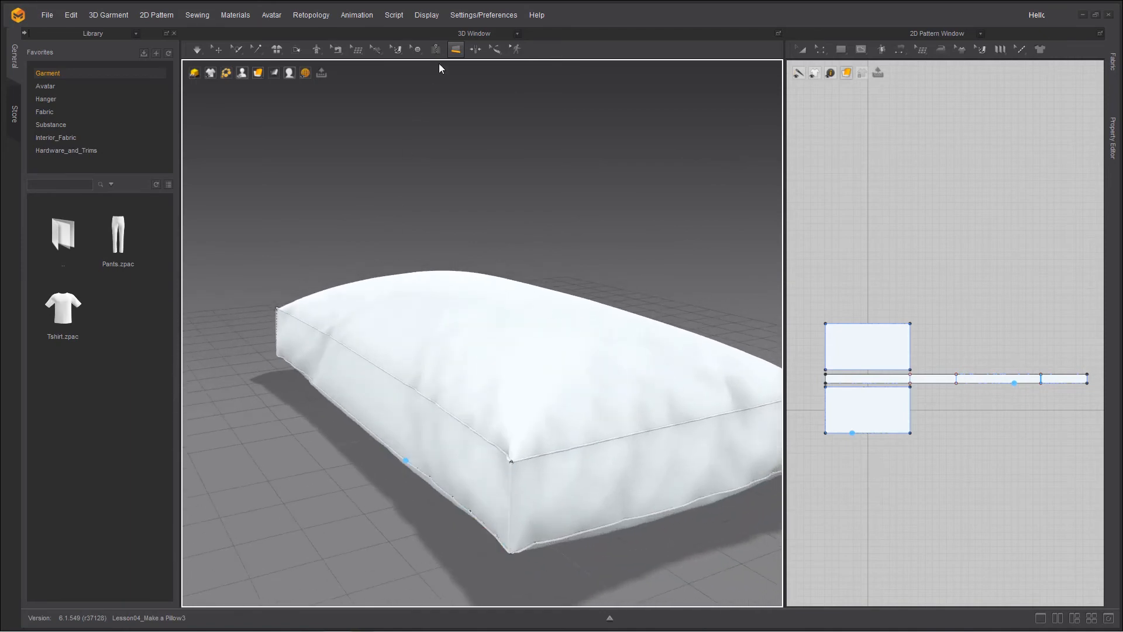
click(460, 50)
click(474, 78)
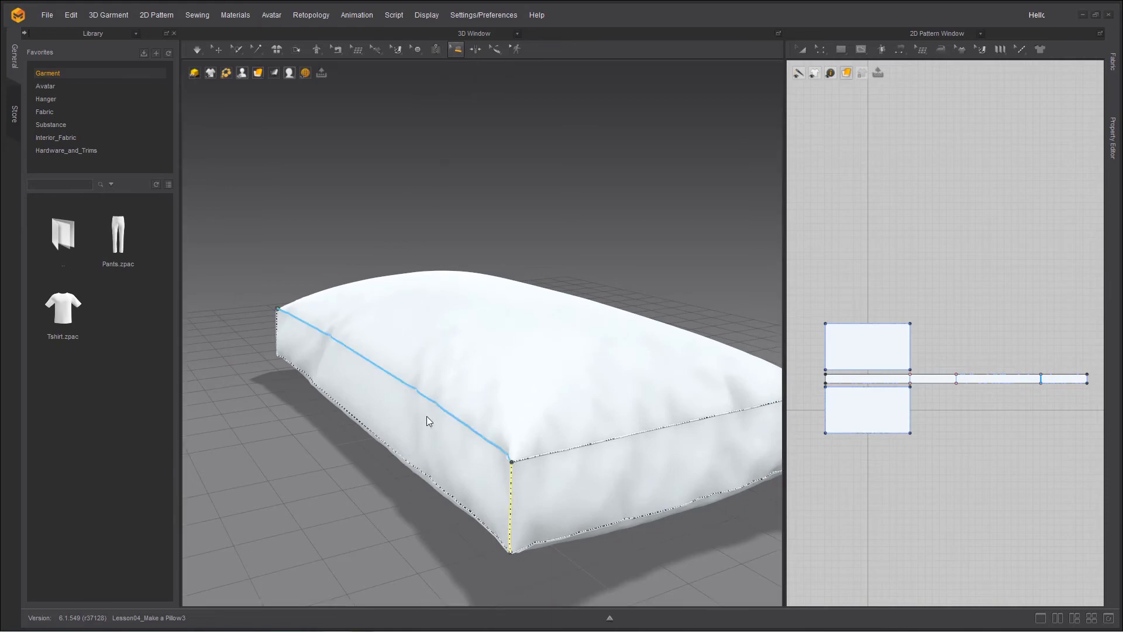
scroll(366, 469, up, 2)
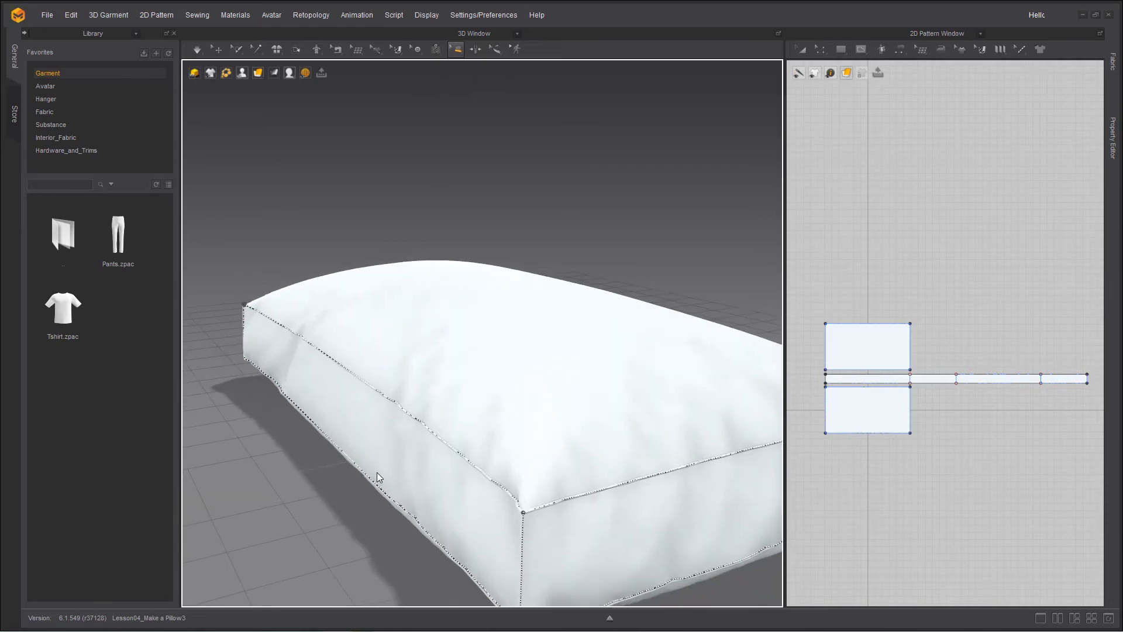
click(523, 512)
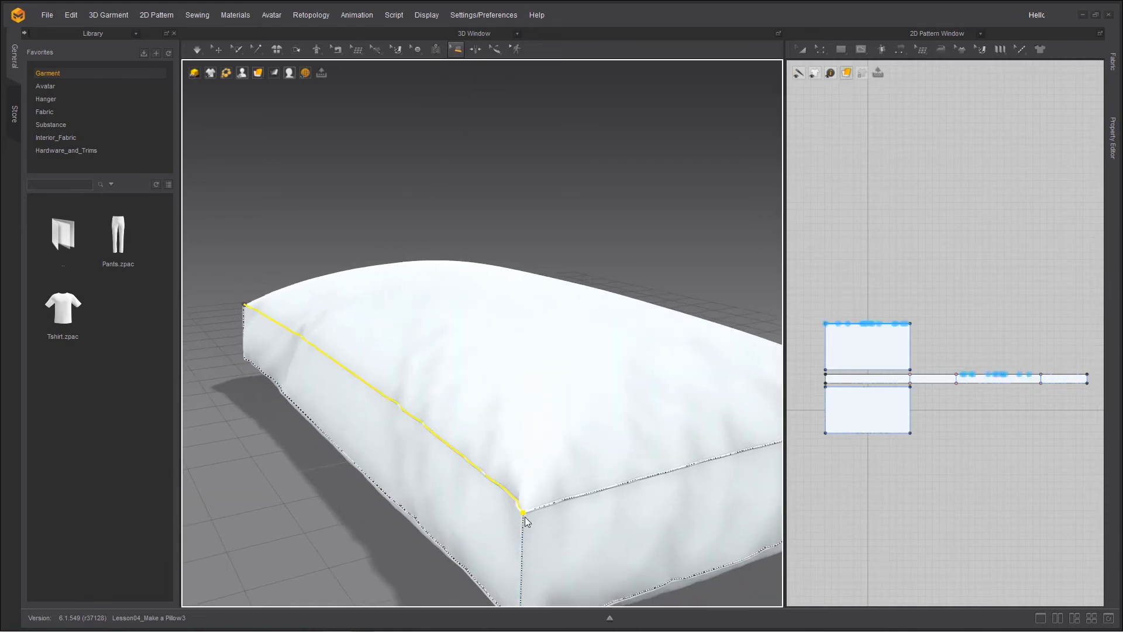
scroll(934, 403, up, 3)
scroll(933, 431, down, 4)
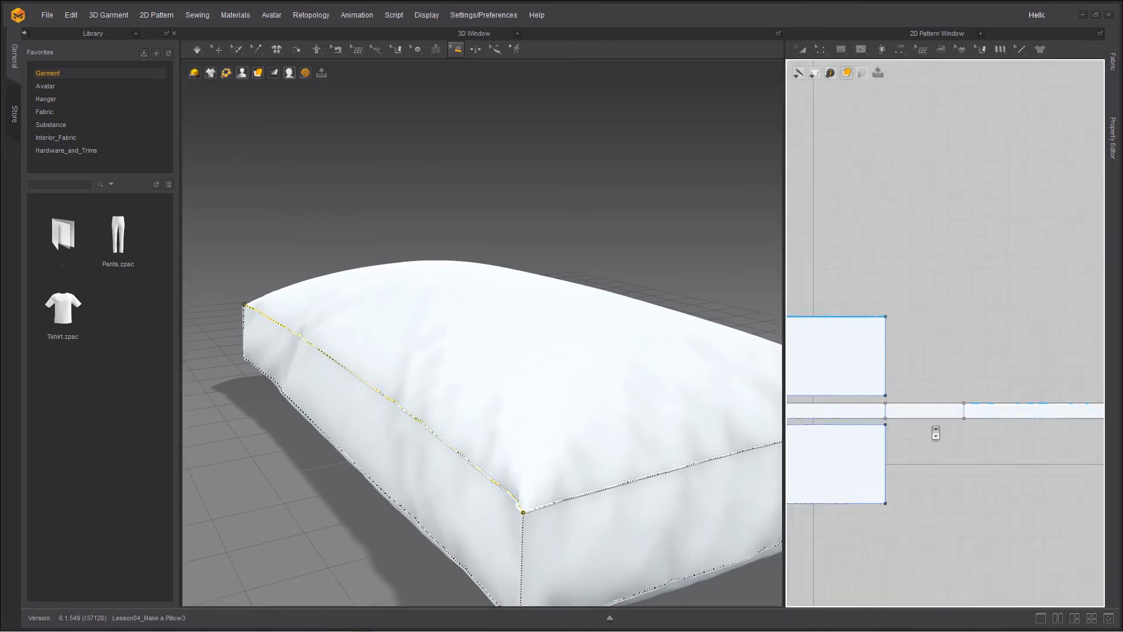
click(1112, 62)
click(1113, 62)
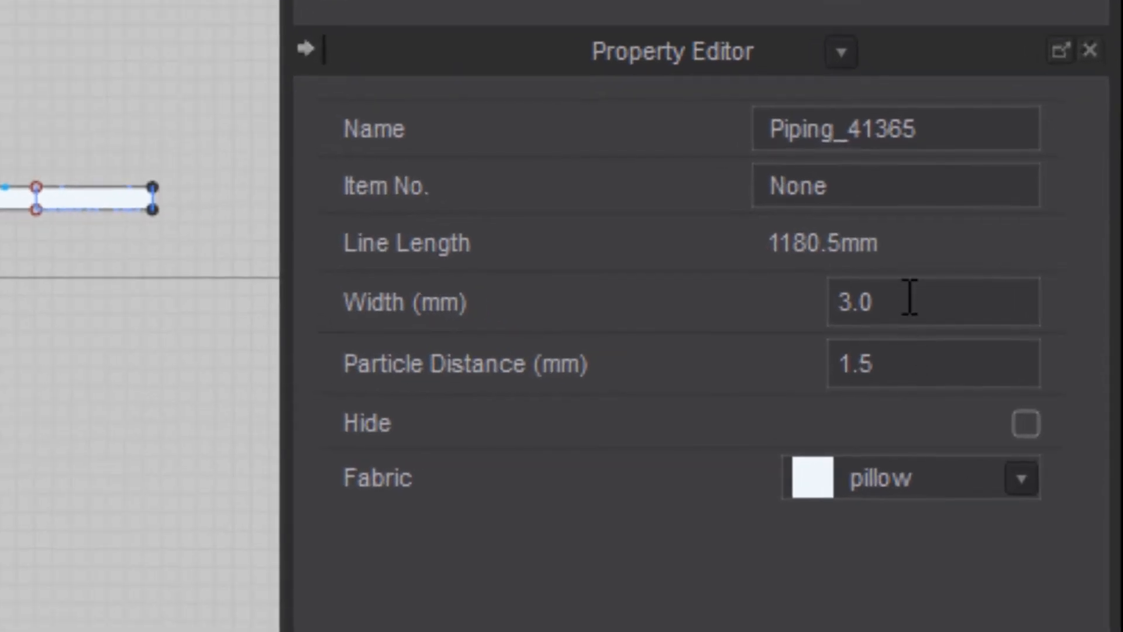
click(921, 297)
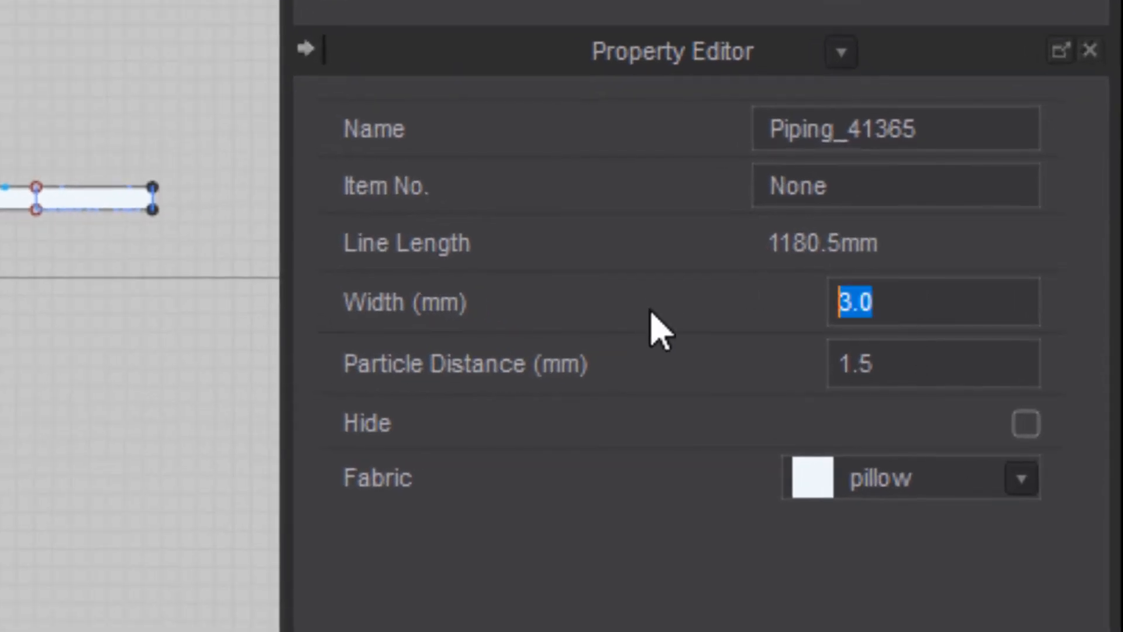
text(3.5)
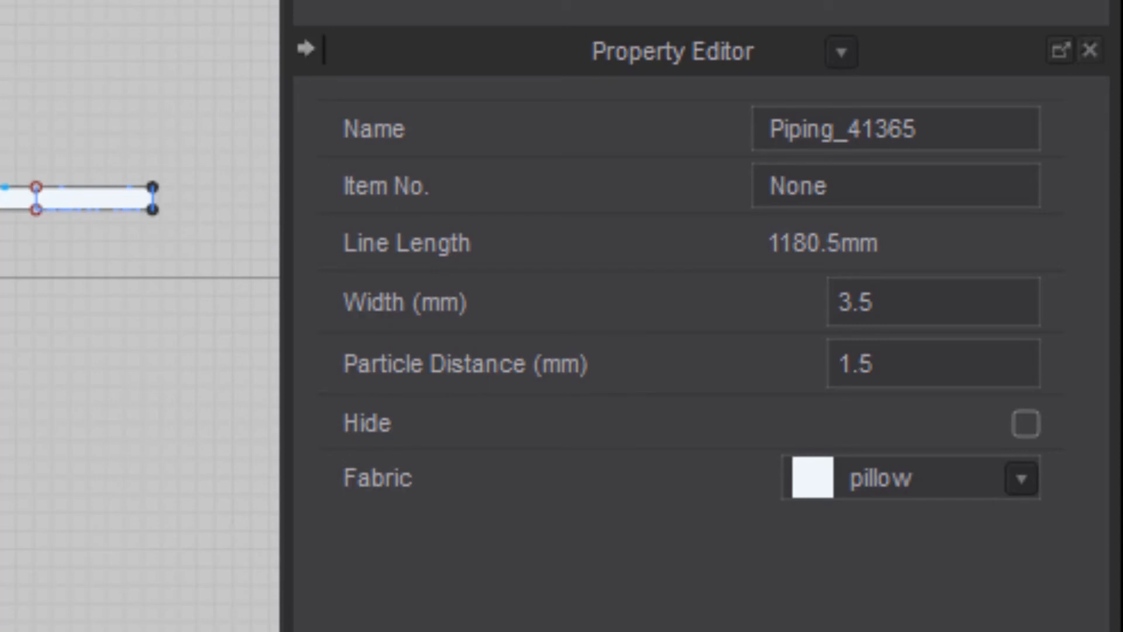
click(930, 368)
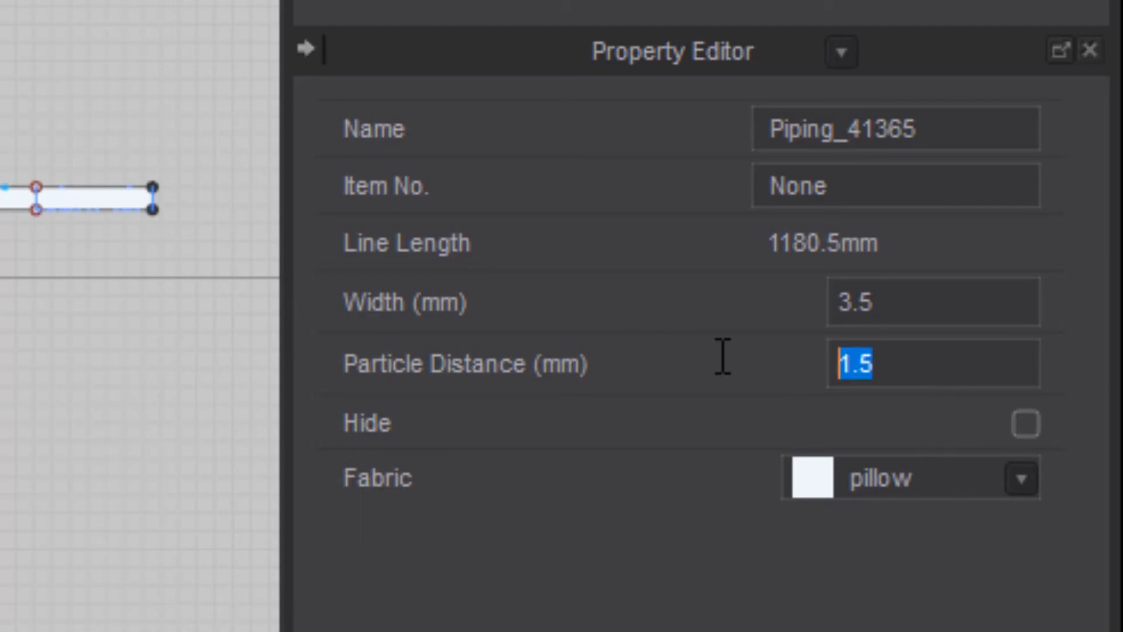
text(1.2)
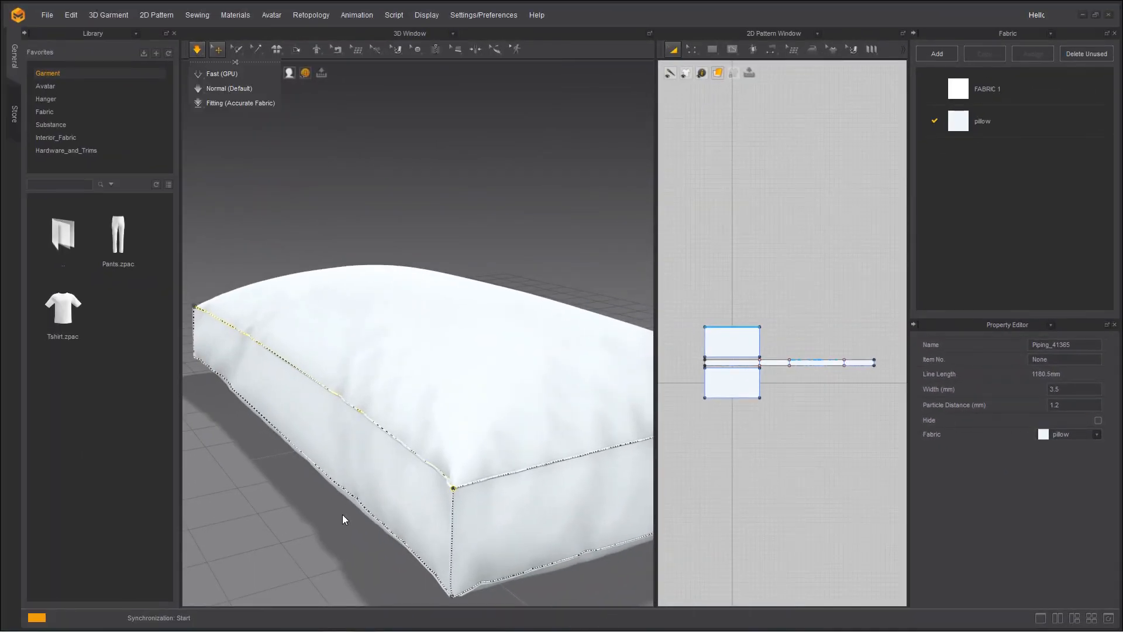
Step: Simulate the pillow with the adjusted piping, tug the cloth near its front corner, and stop the simulation
scroll(342, 519, down, 5)
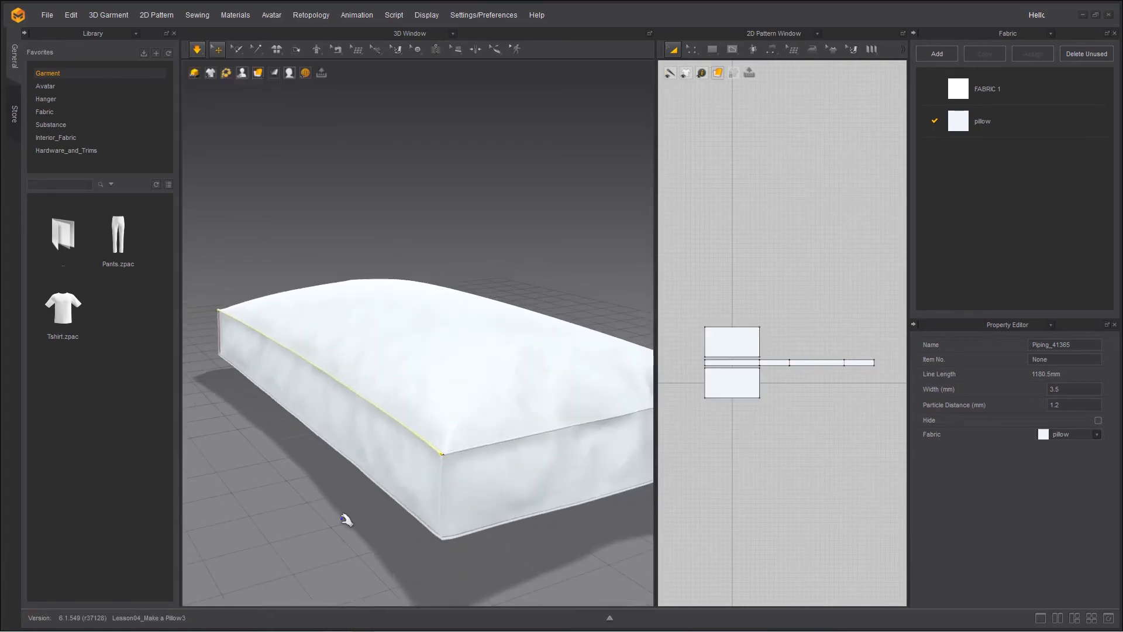
scroll(346, 526, down, 2)
right_drag(353, 534, 410, 555)
drag(489, 468, 494, 489)
right_drag(380, 494, 512, 458)
key(space)
Step: Check the piping at the pillow's corners from below and above, and simulate again to settle the piped seams
scroll(476, 429, up, 6)
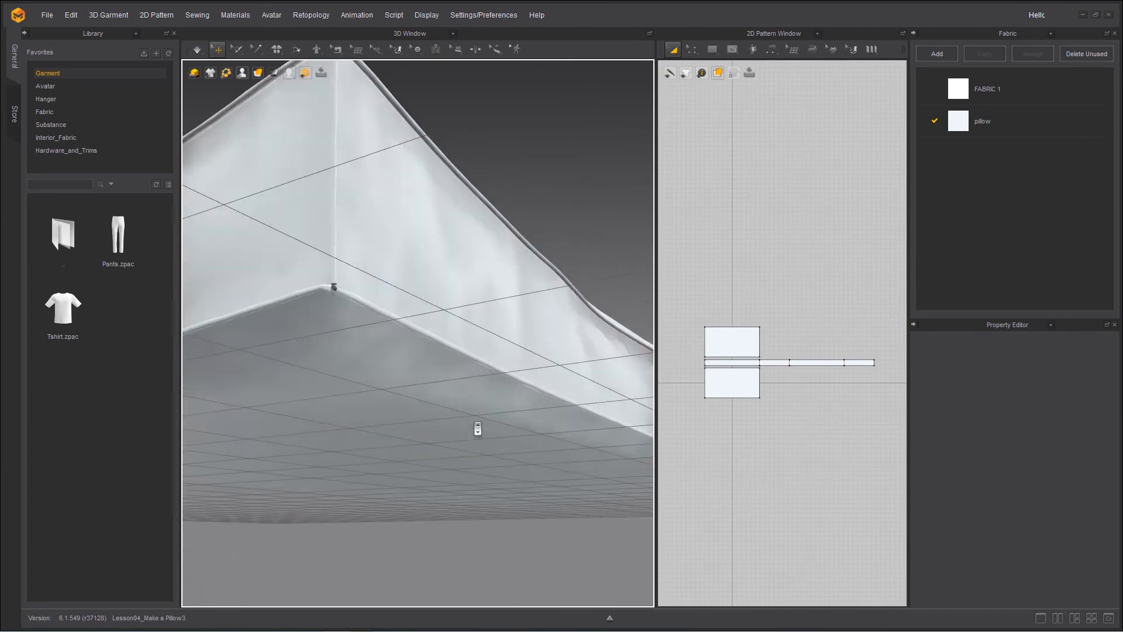
scroll(476, 429, down, 6)
right_drag(394, 424, 452, 479)
scroll(535, 433, up, 6)
scroll(534, 434, down, 8)
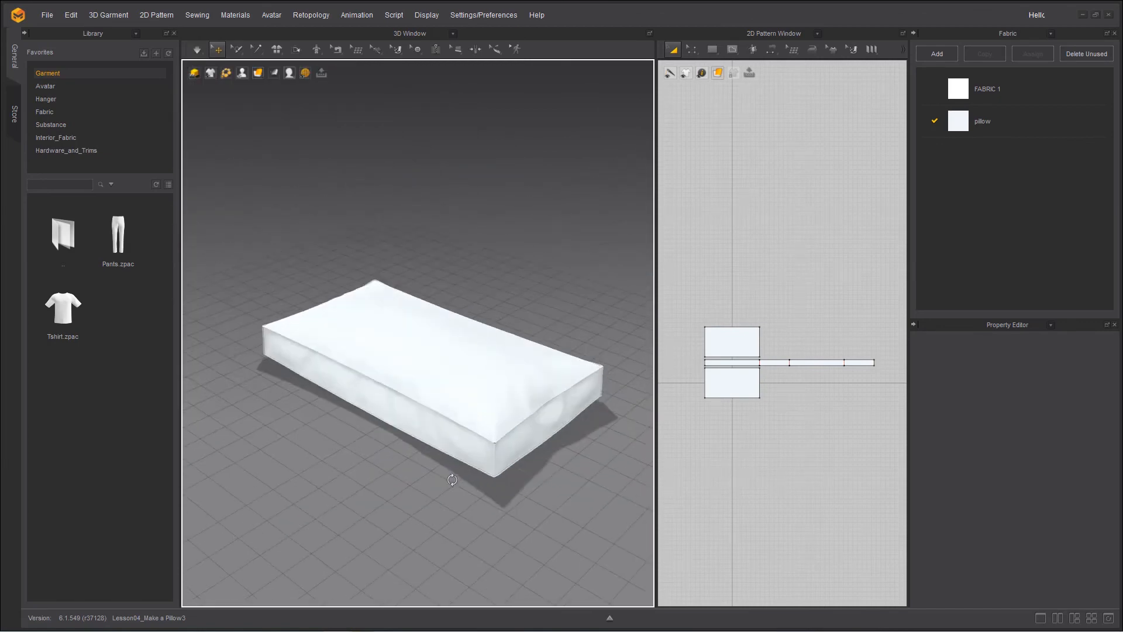
key(space)
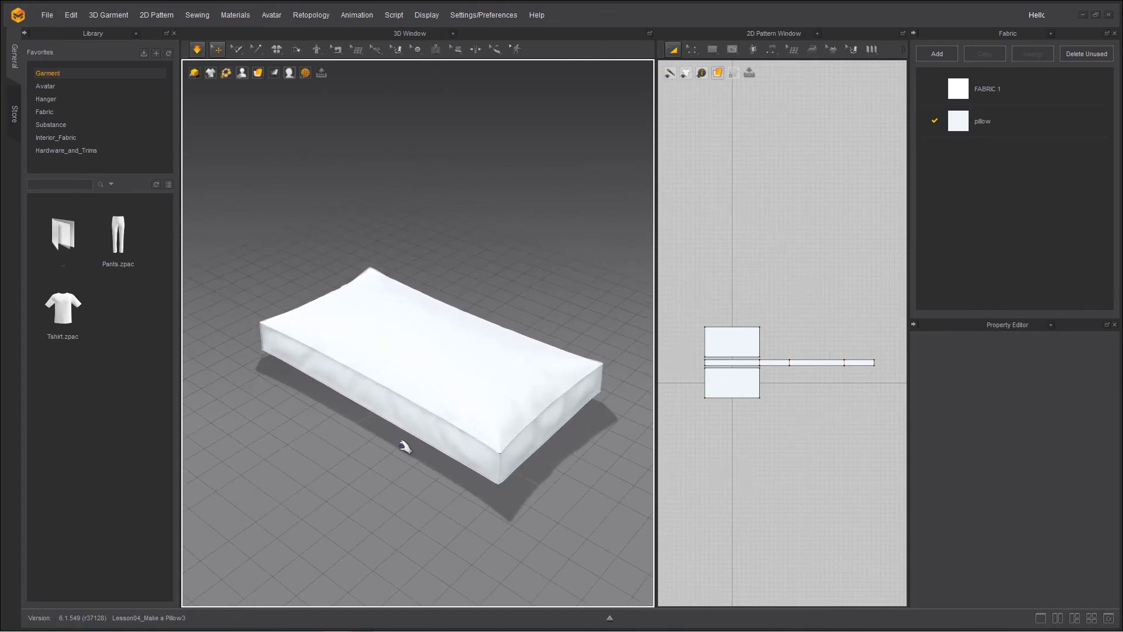
key(space)
mouse_move(325, 536)
right_down()
mouse_move(379, 539)
mouse_move(339, 534)
right_up()
key(space)
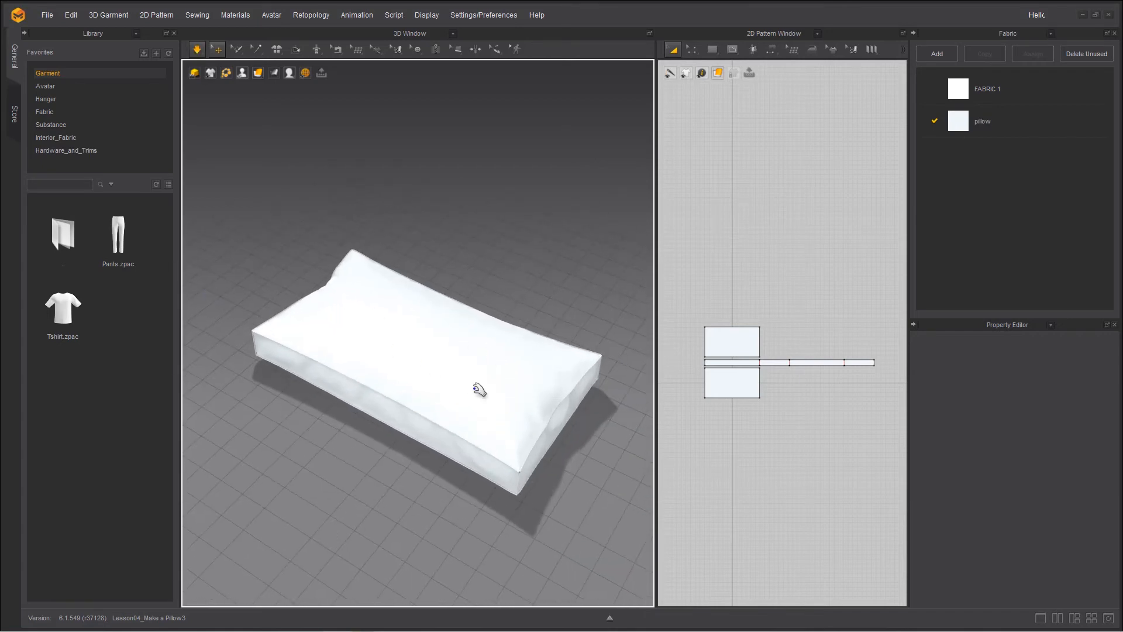
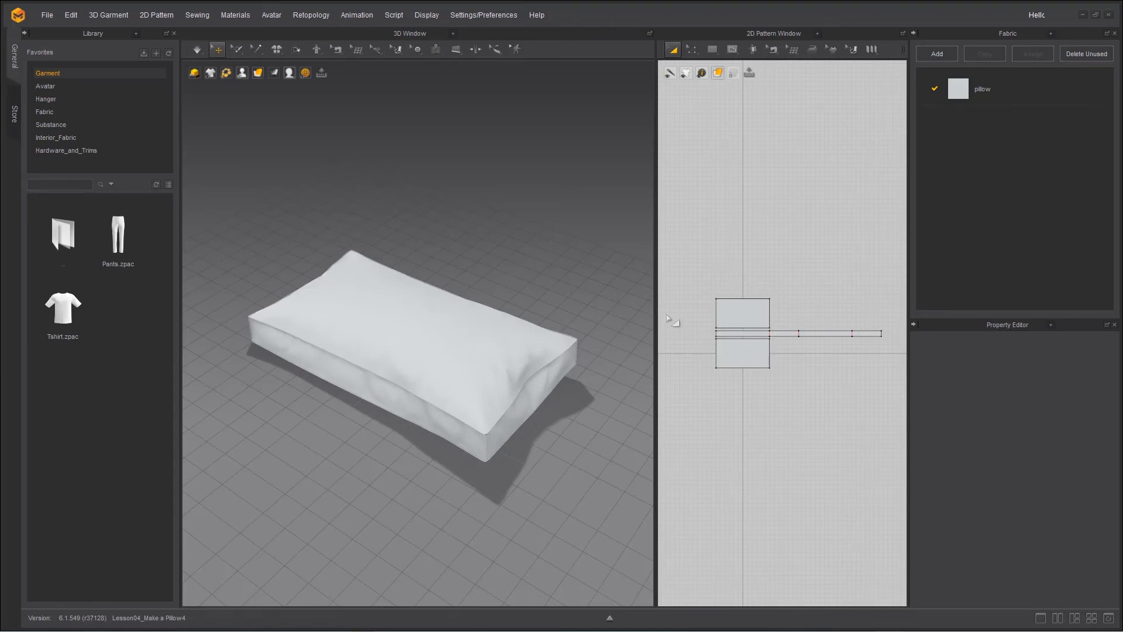
Step: Draw a diagonal internal line about 853 mm long on the upper rectangle, from its upper right corner toward the lower edge
scroll(767, 459, up, 6)
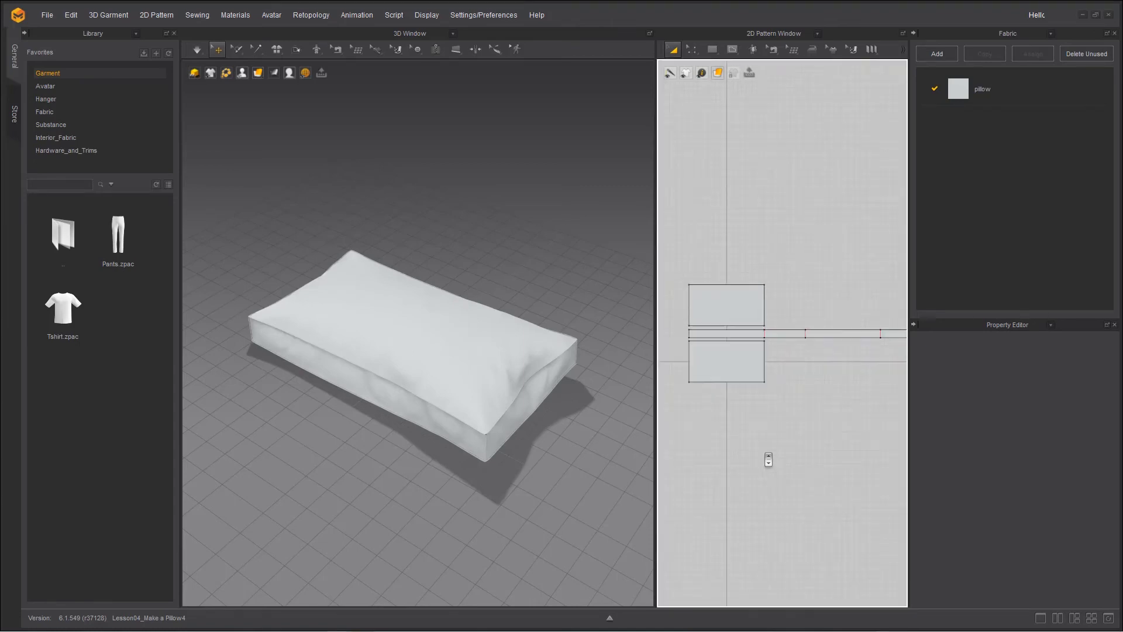
drag(655, 468, 504, 468)
middle_drag(666, 445, 836, 480)
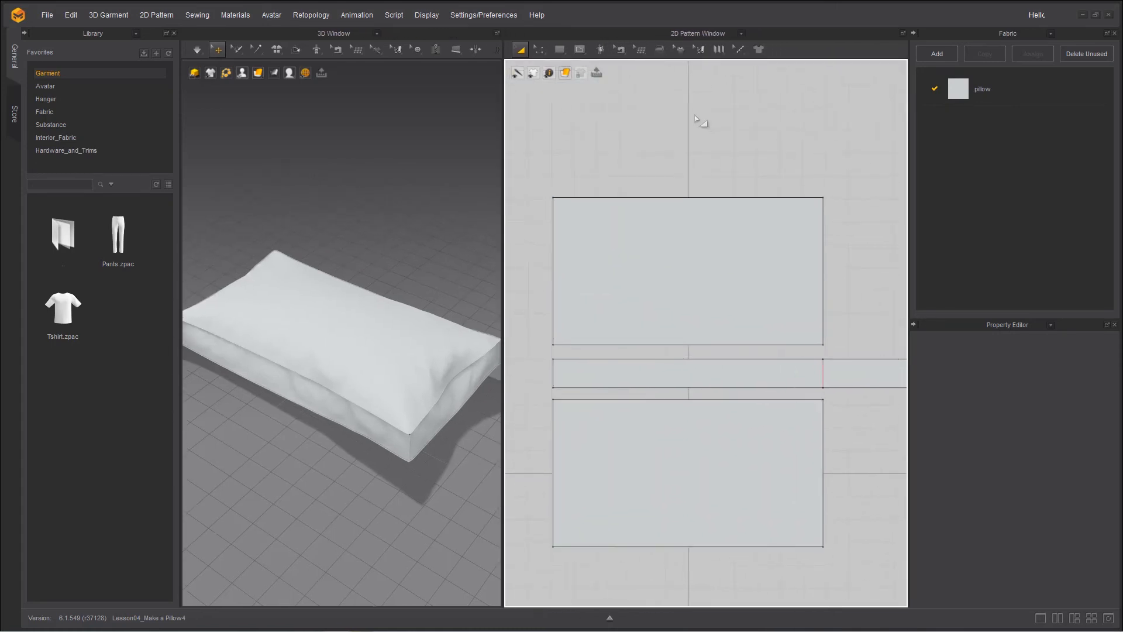
click(579, 49)
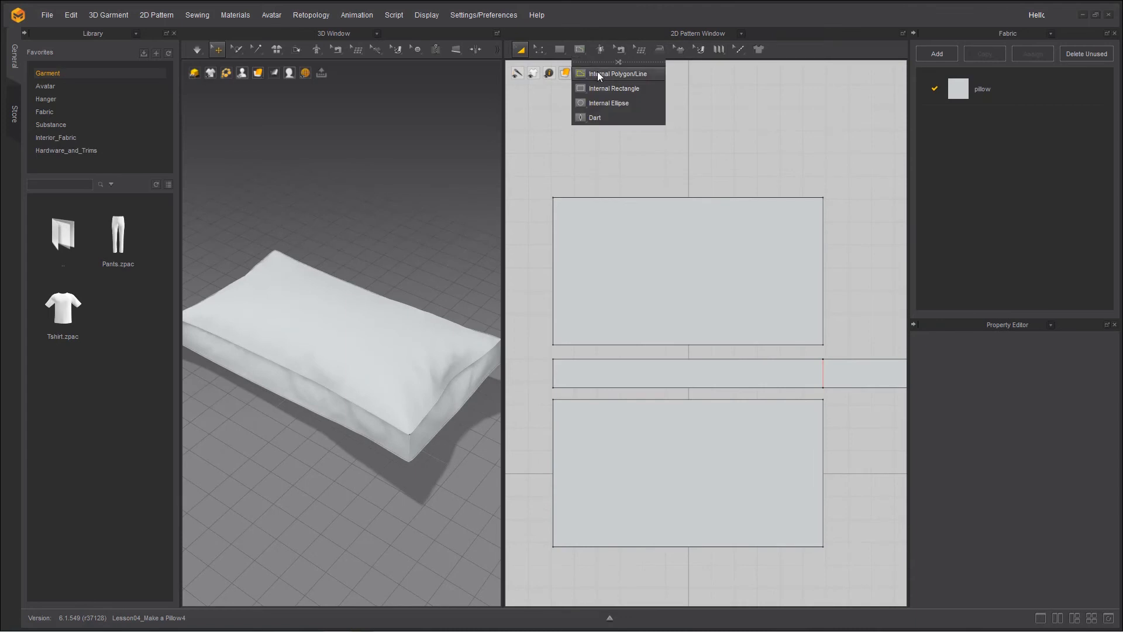
click(613, 89)
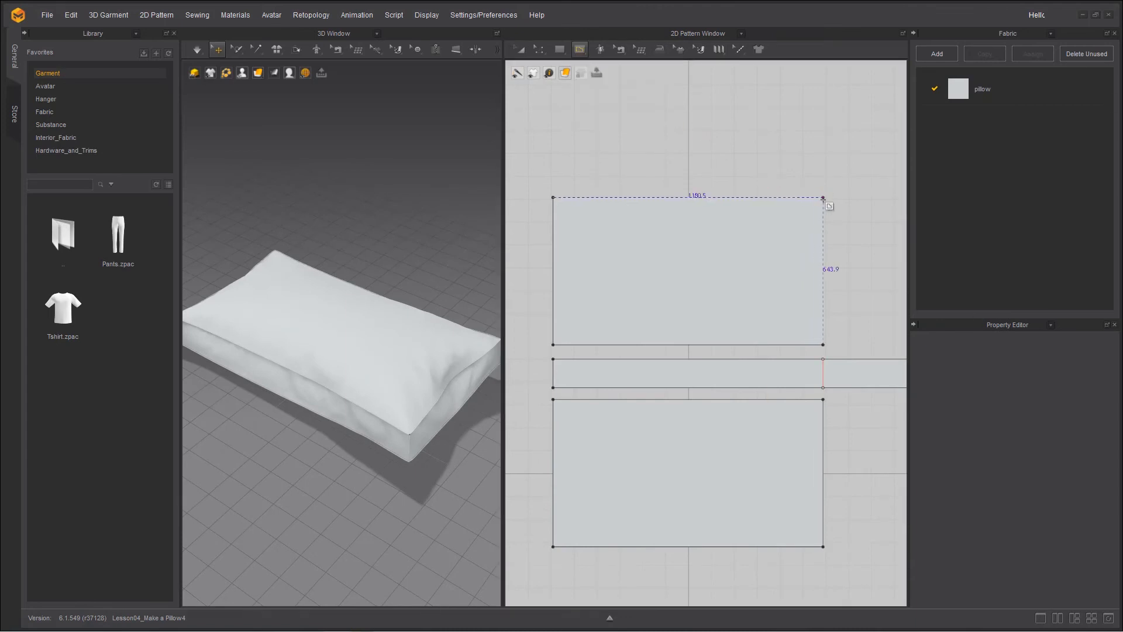
drag(823, 197, 696, 357)
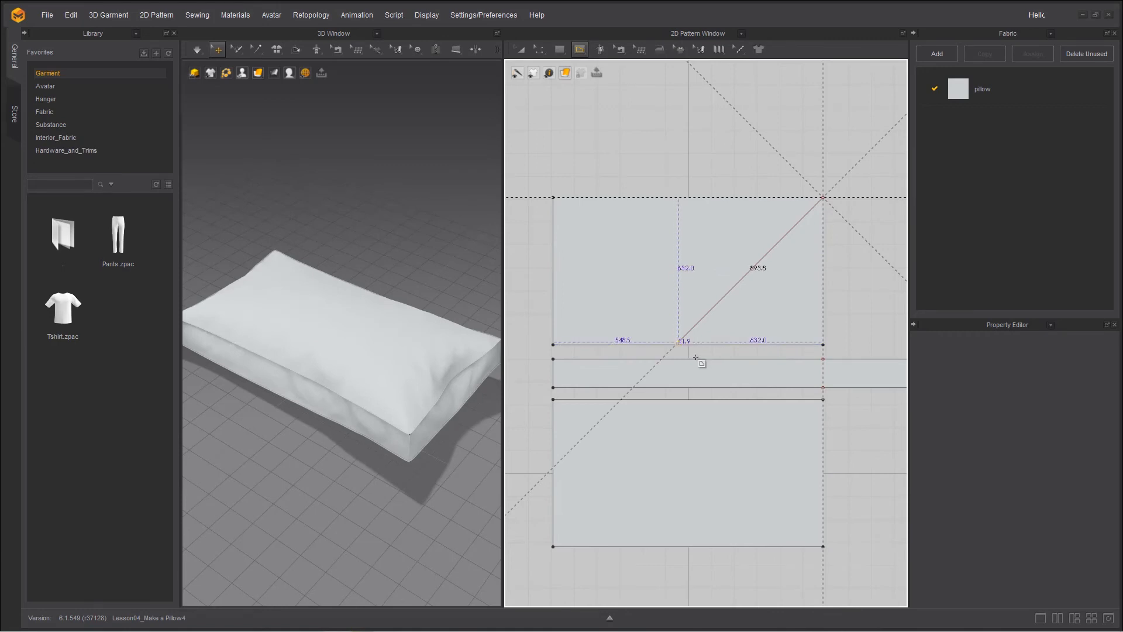
click(685, 335)
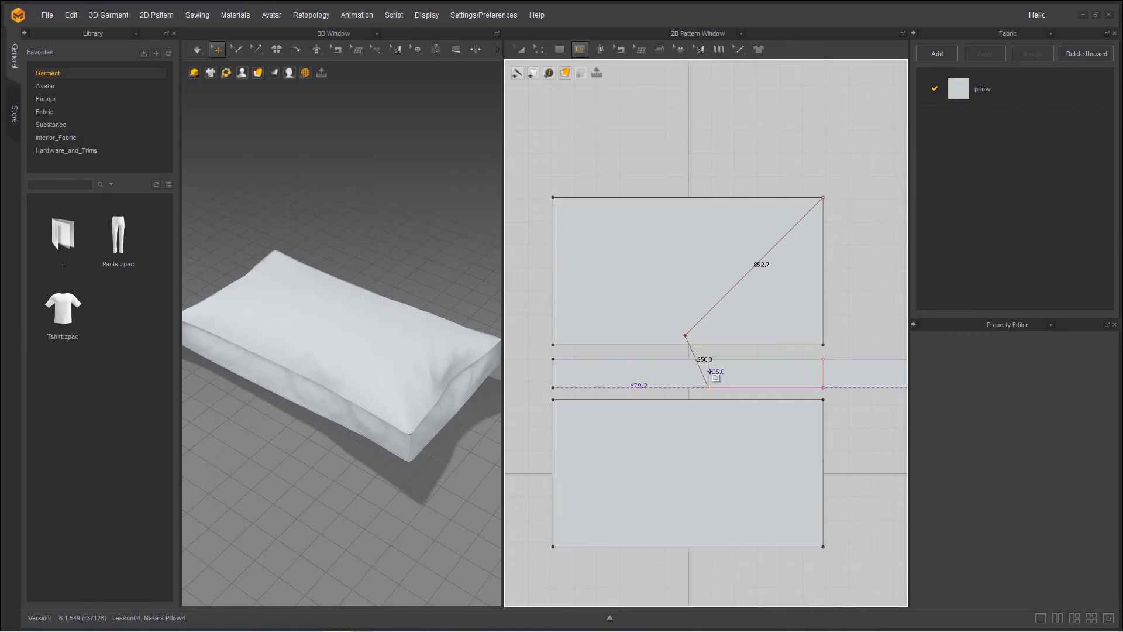
key(Return)
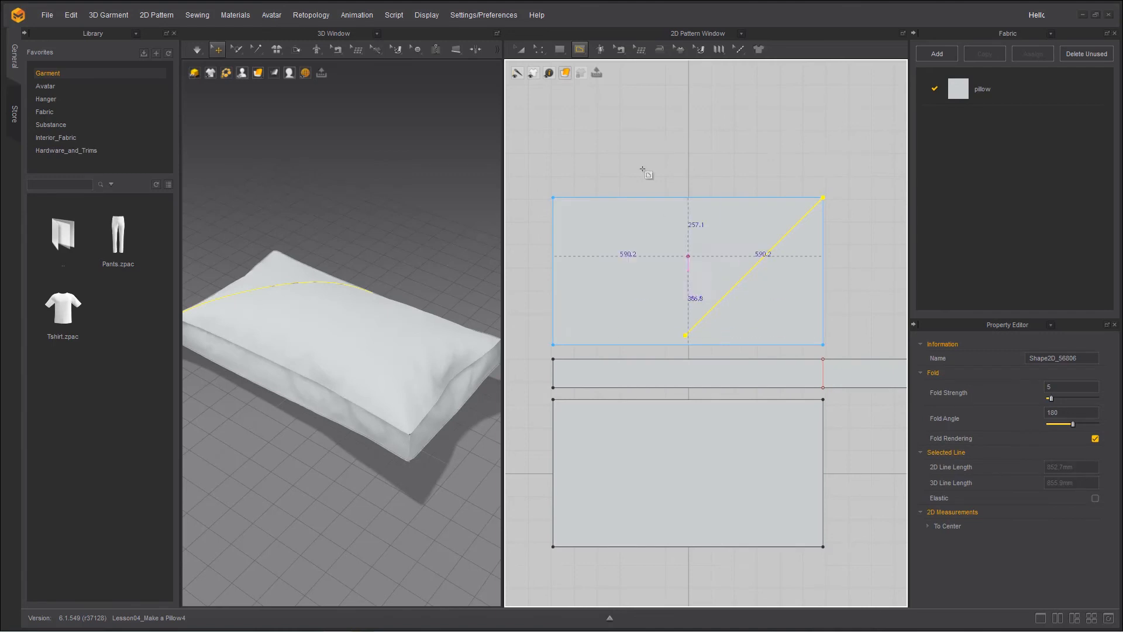
Step: Extend the diagonal internal line to the pattern outline
click(539, 49)
click(557, 71)
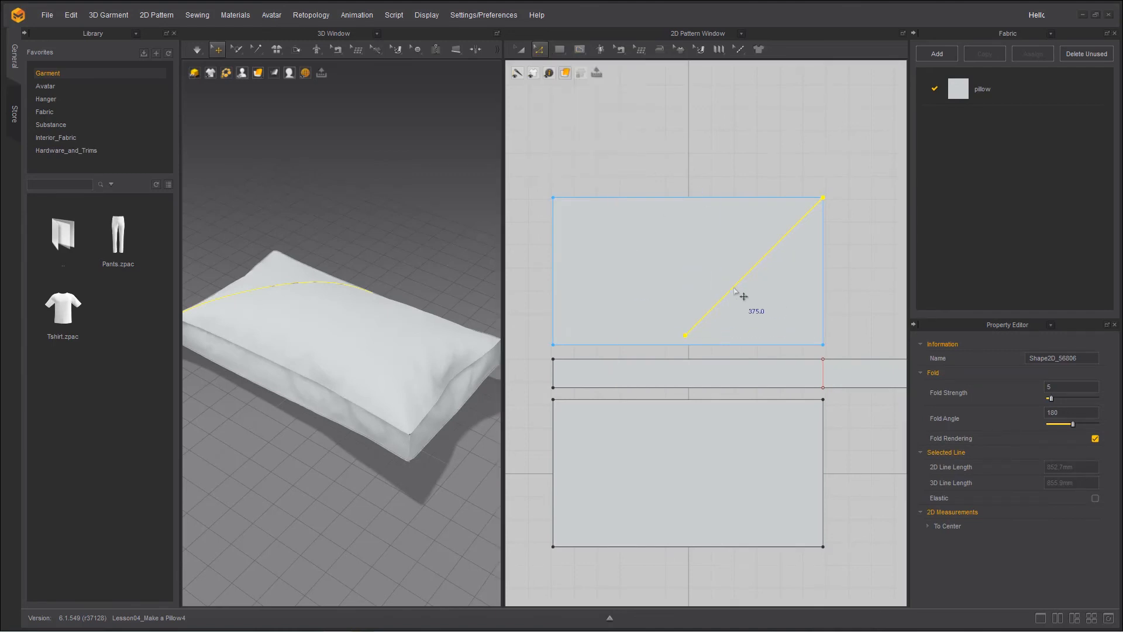
right_click(731, 293)
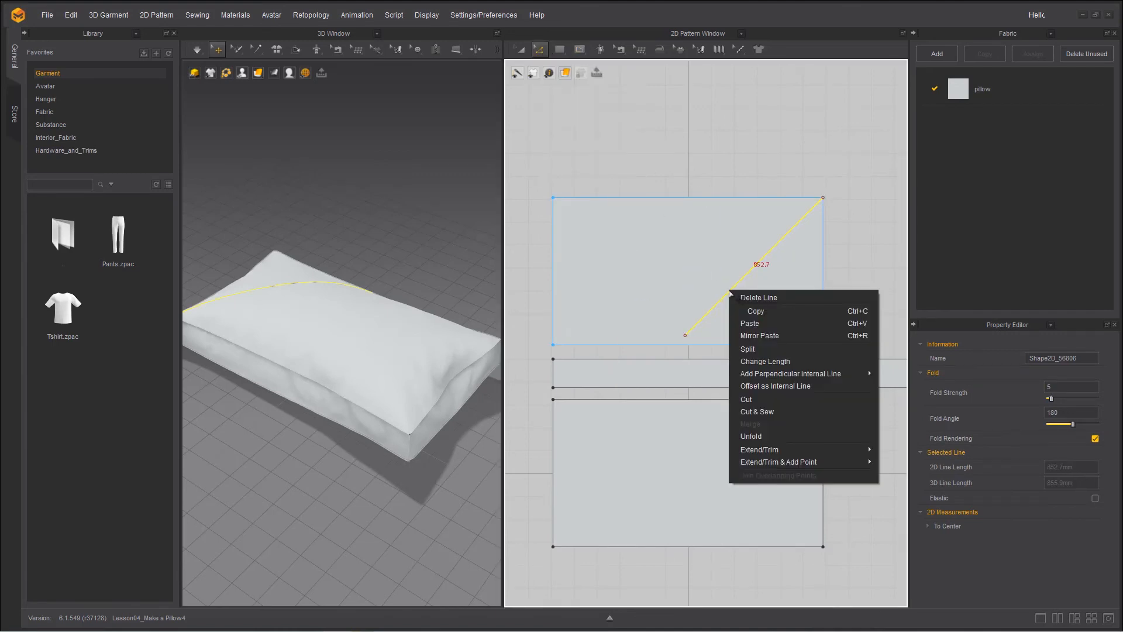
mouse_move(761, 450)
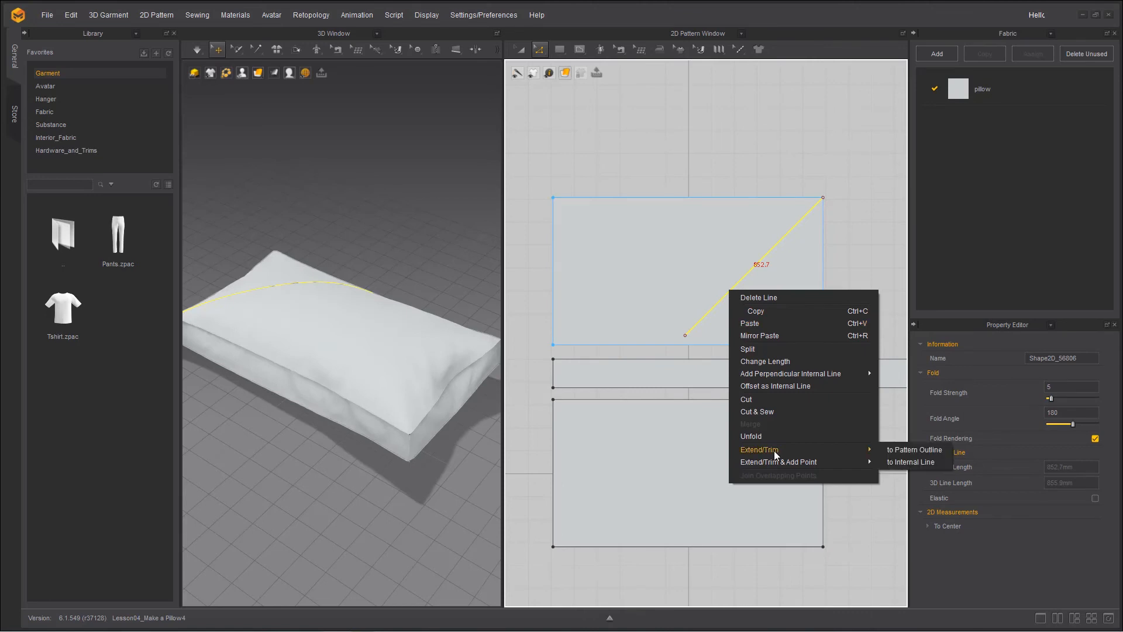
click(908, 450)
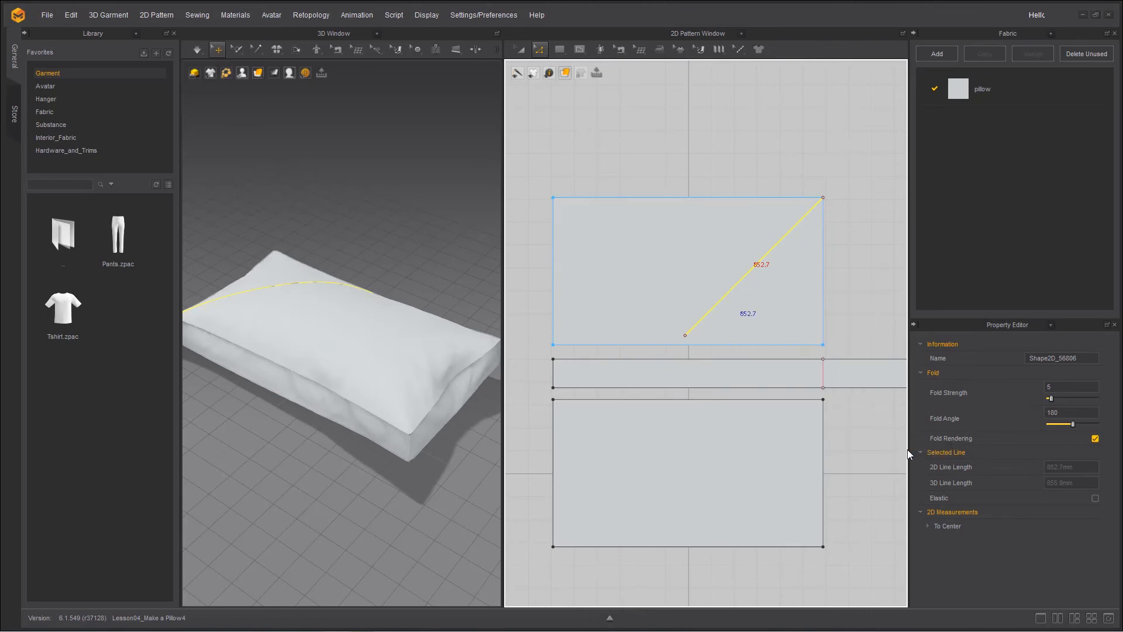
click(688, 333)
Step: Set the diagonal internal line's fold angle to 360
right_drag(331, 462, 368, 483)
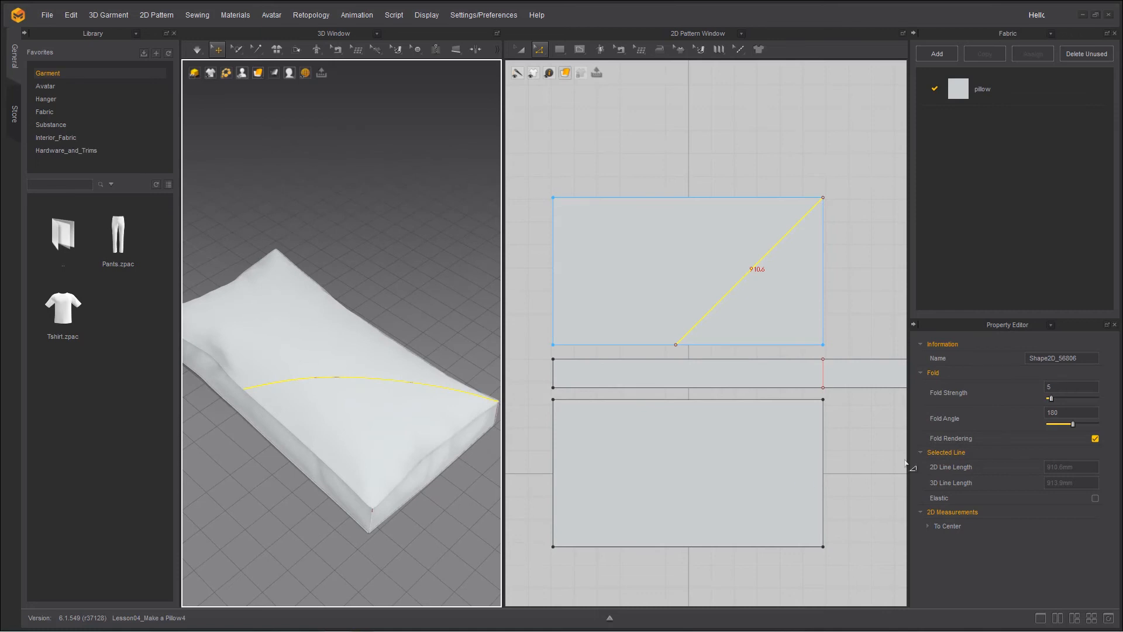
click(1068, 414)
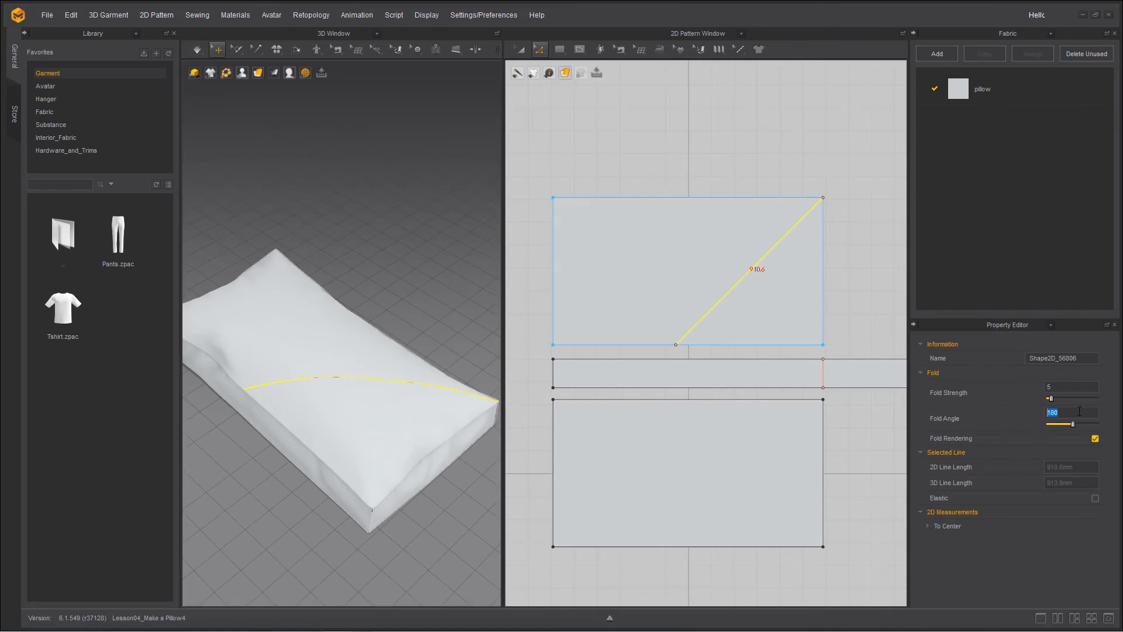
click(279, 536)
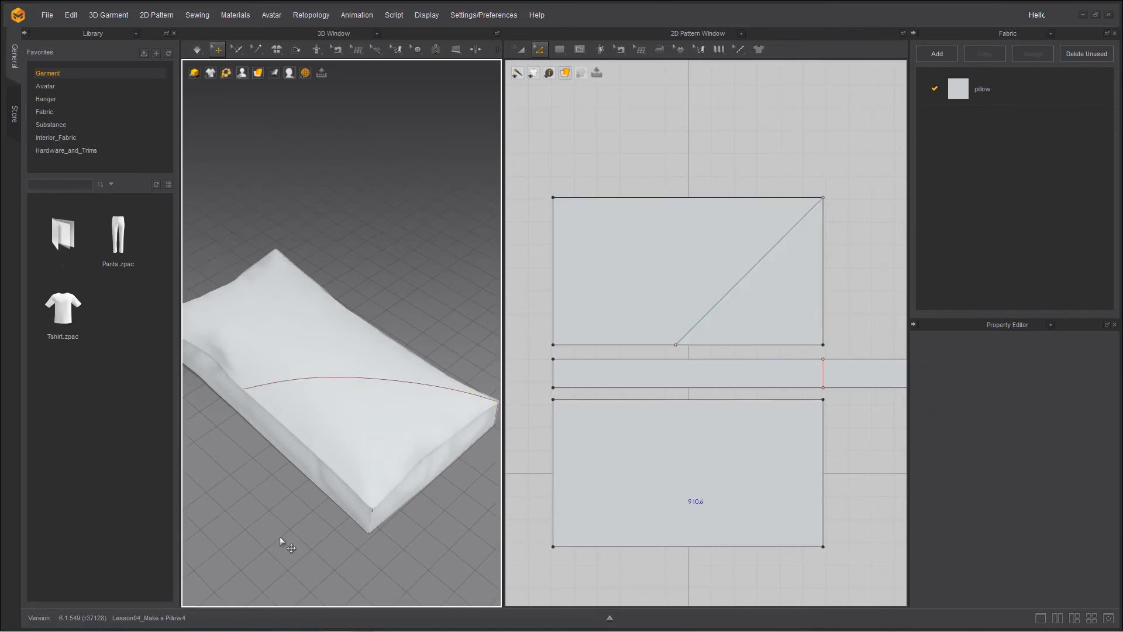
Step: Hide the internal lines on the 3D garment and inspect the pillow's top surface around the fold line
mouse_move(211, 76)
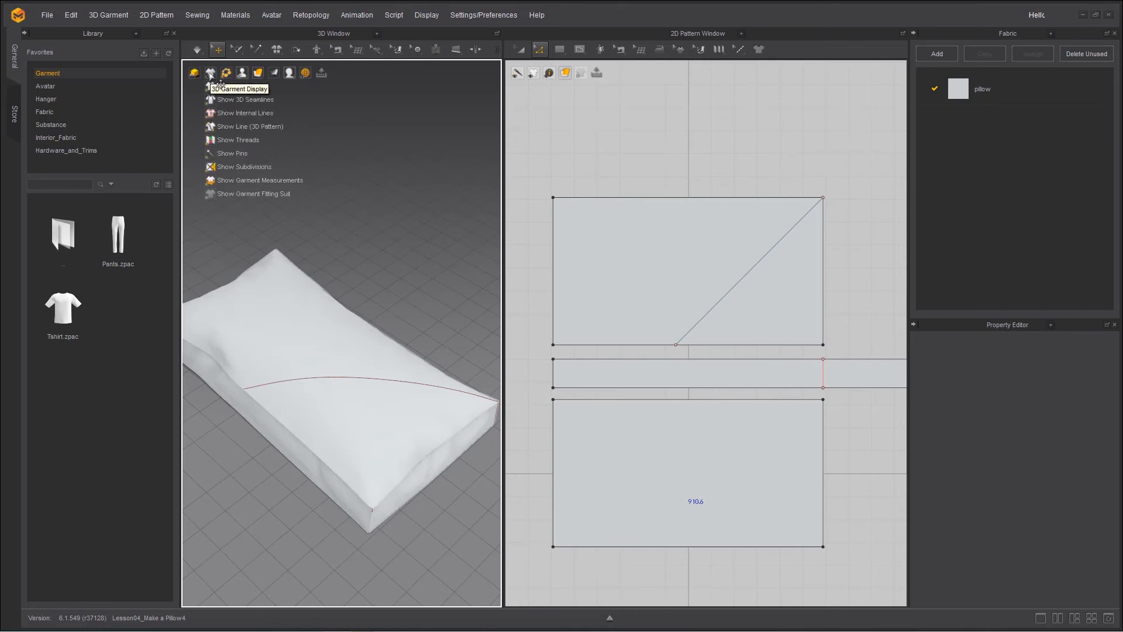
click(229, 114)
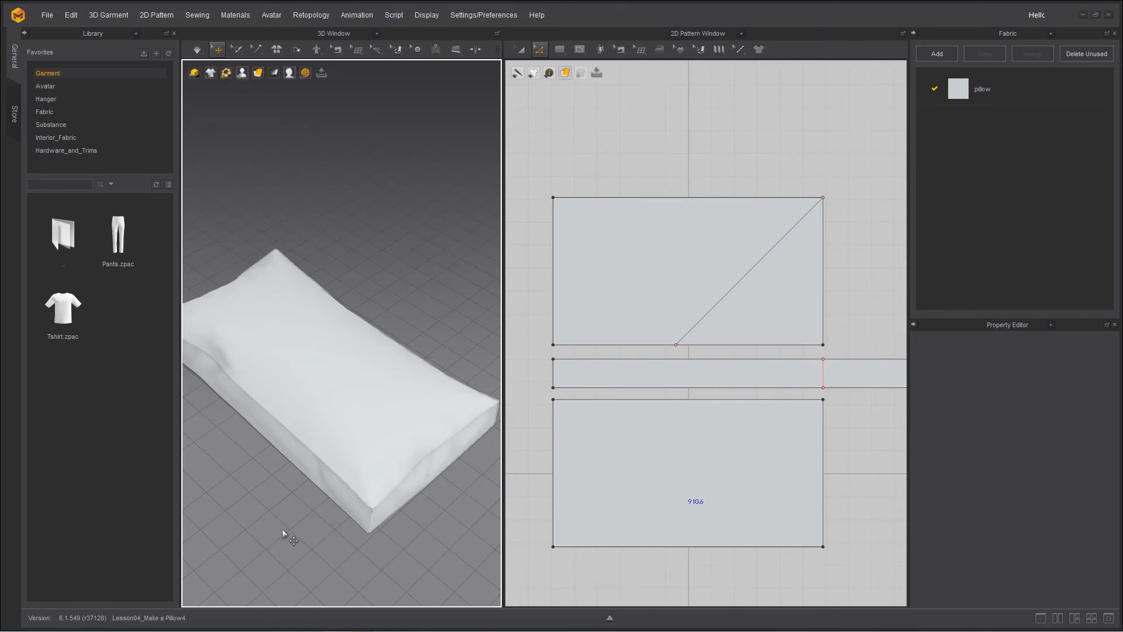
right_drag(309, 506, 173, 449)
scroll(313, 450, up, 5)
scroll(313, 450, up, 2)
right_drag(388, 421, 474, 444)
scroll(364, 410, up, 3)
scroll(363, 411, down, 5)
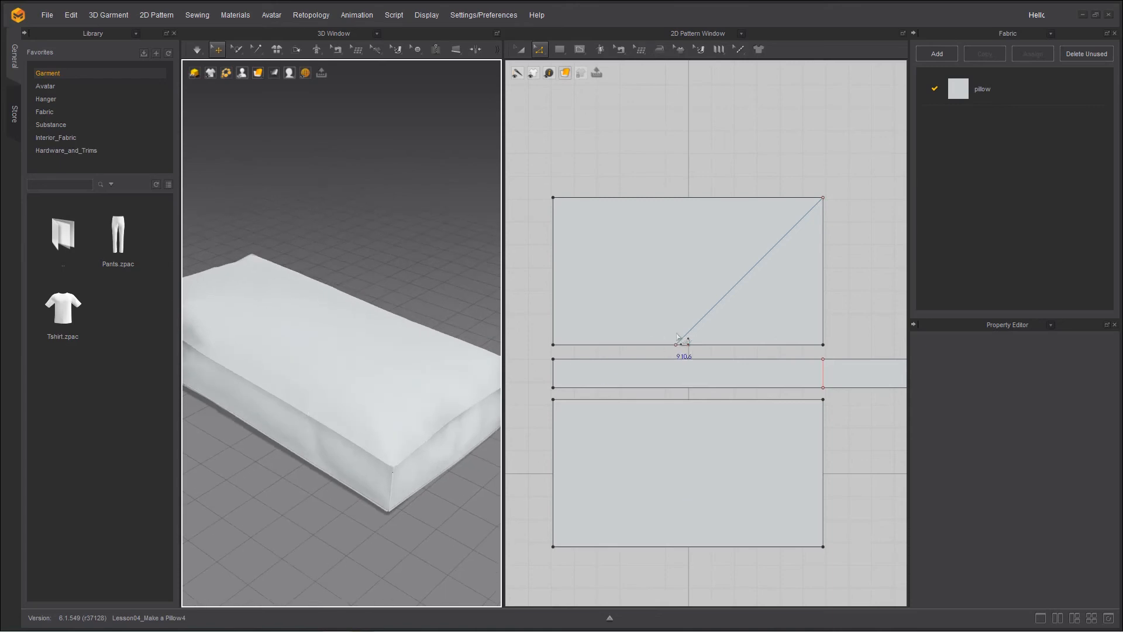
Step: Set the diagonal internal line's fold strength to 50 and simulate the pillow to check the crease
click(697, 324)
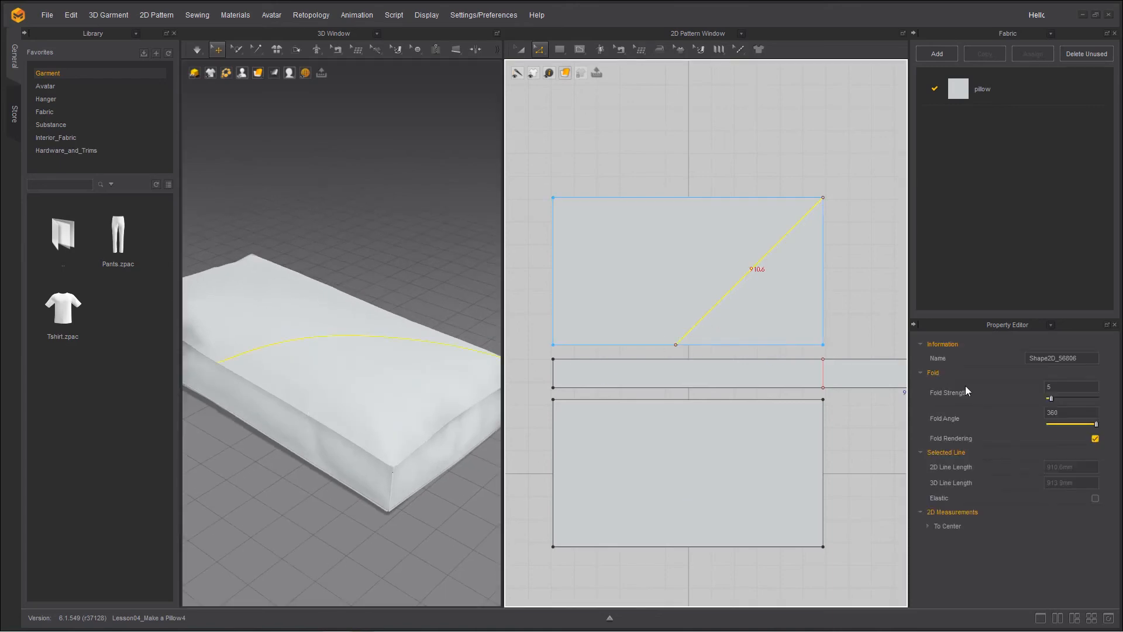
click(1051, 387)
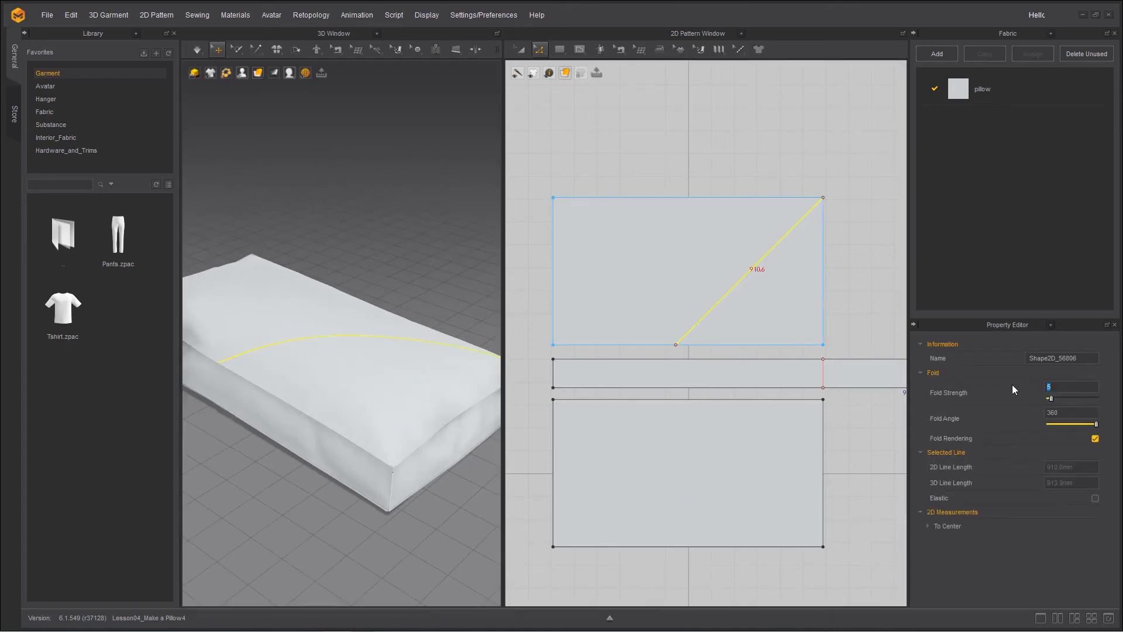
text(50)
key(Return)
click(257, 521)
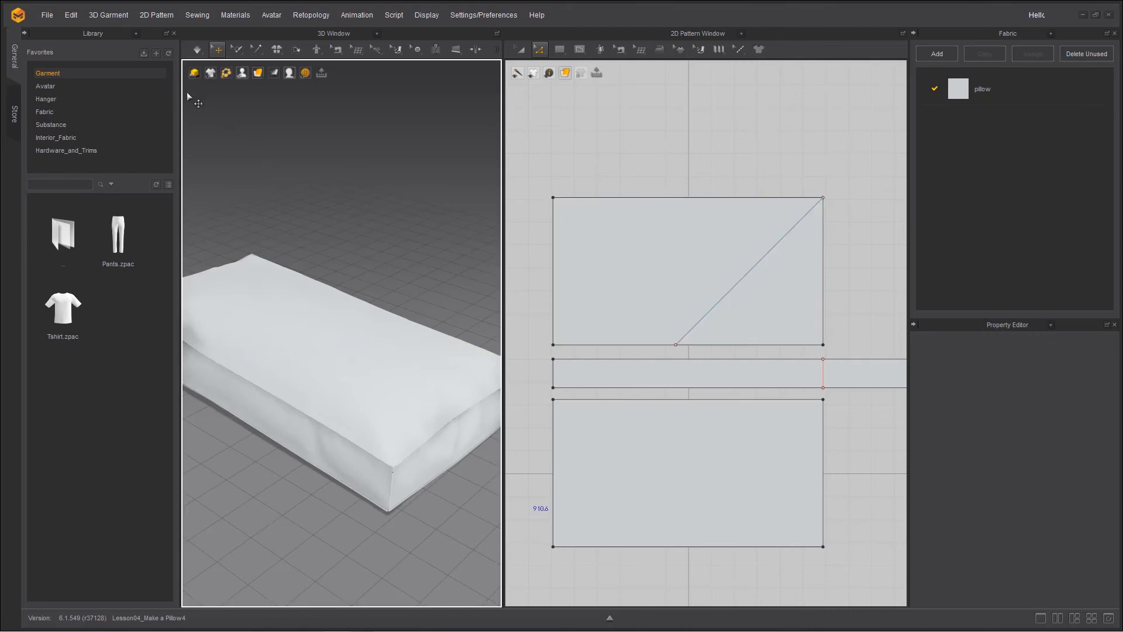
click(197, 50)
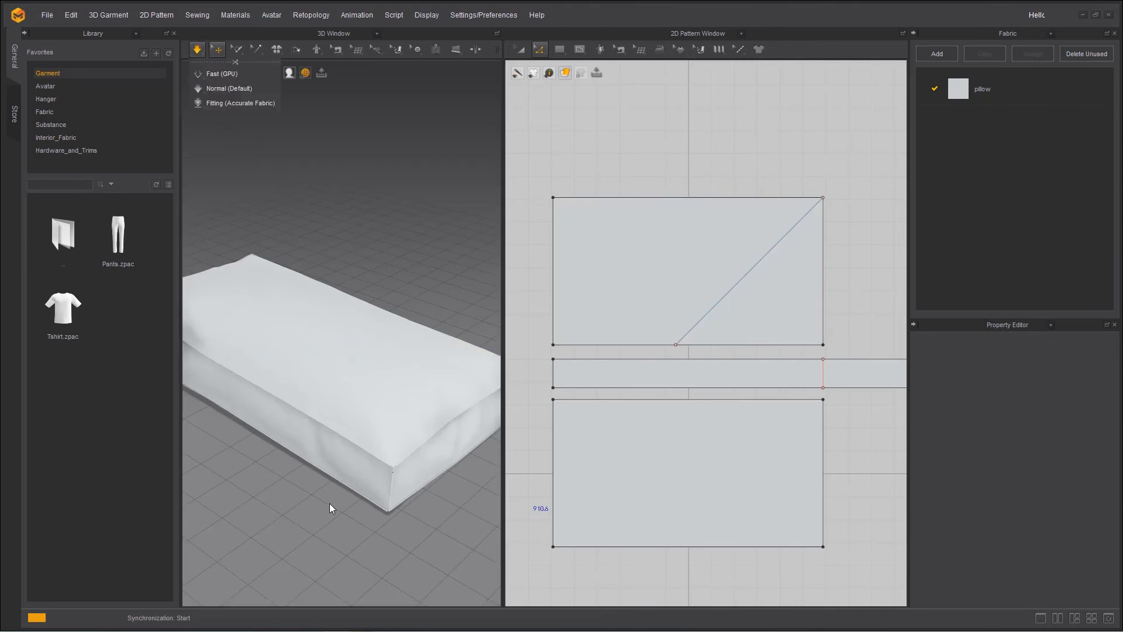
key(space)
right_drag(374, 517, 308, 462)
key(space)
Step: Lower the diagonal internal line's fold strength to 10 and deselect the line
key(a)
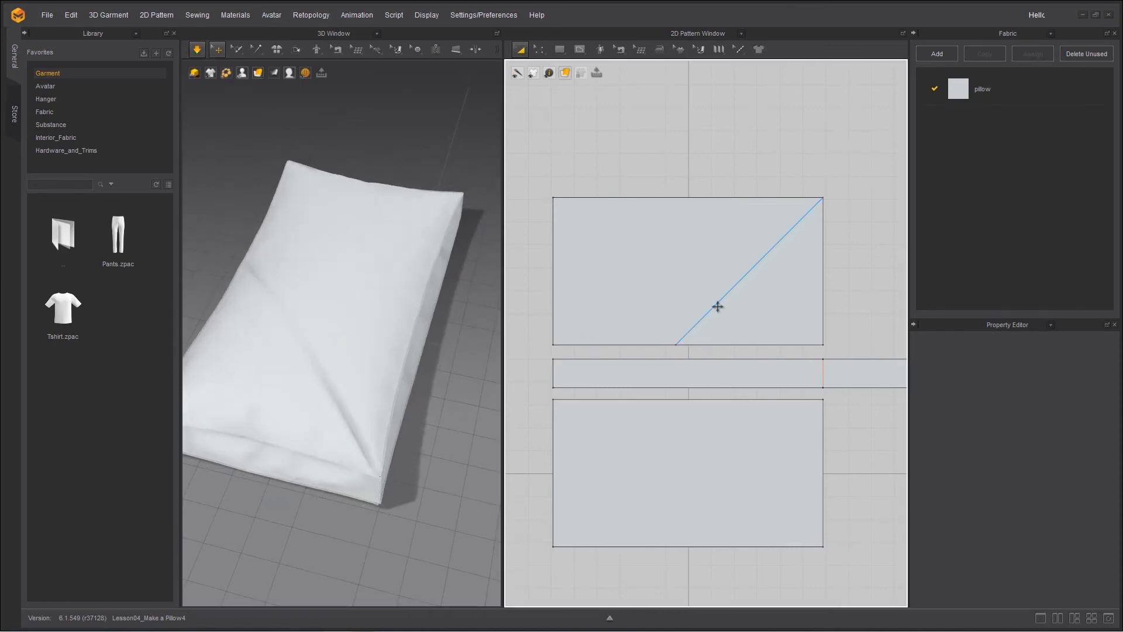
click(718, 306)
double_click(1069, 391)
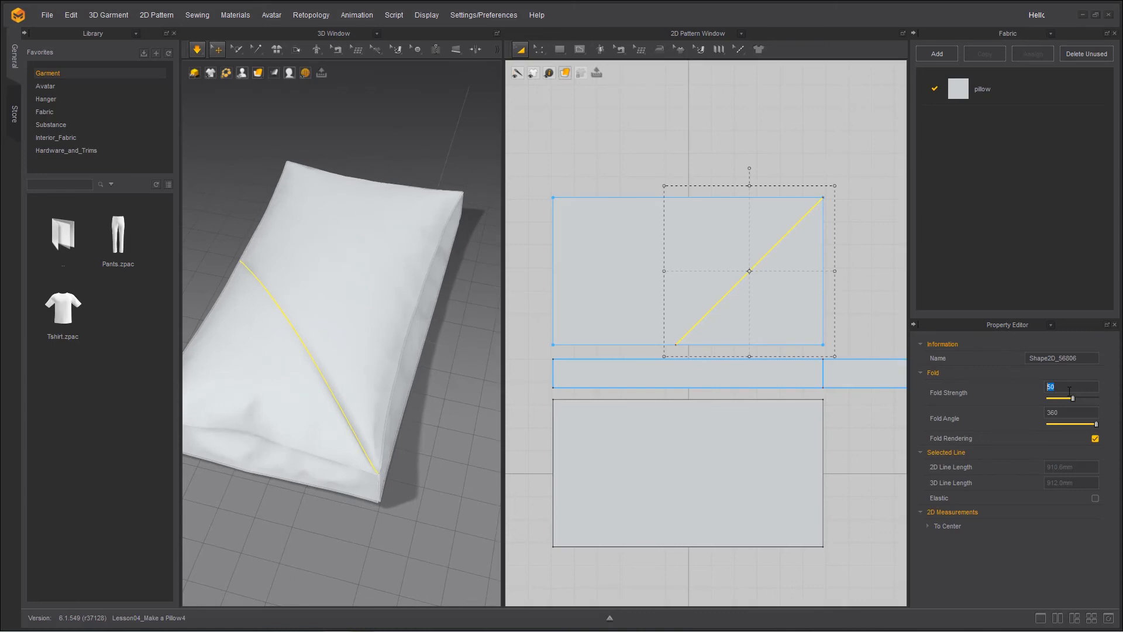
text(10)
key(Return)
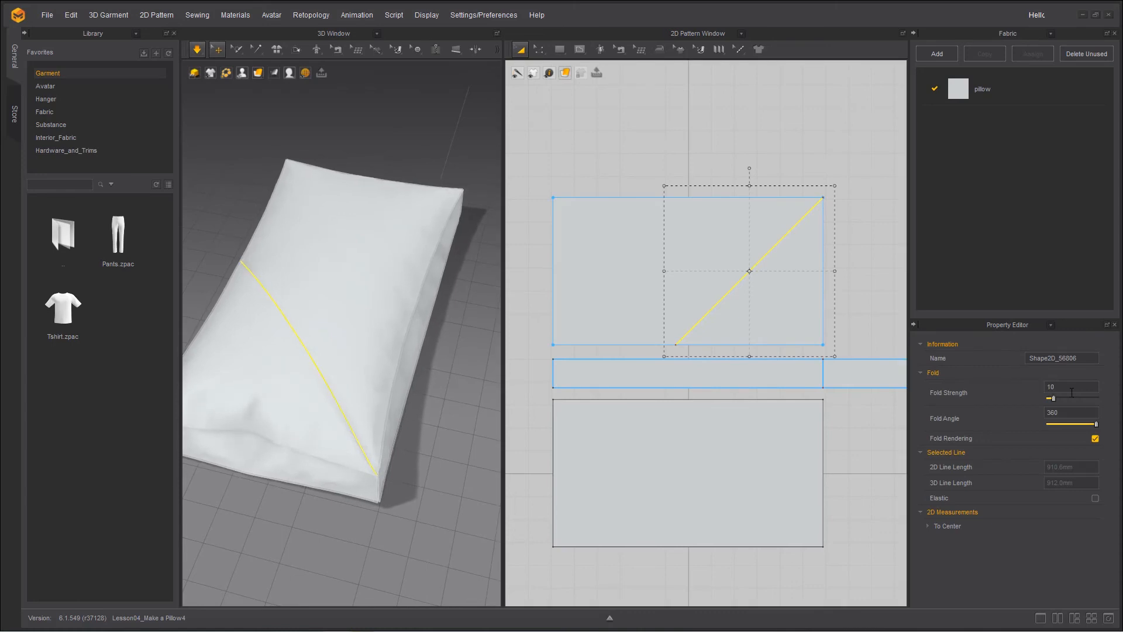
click(338, 553)
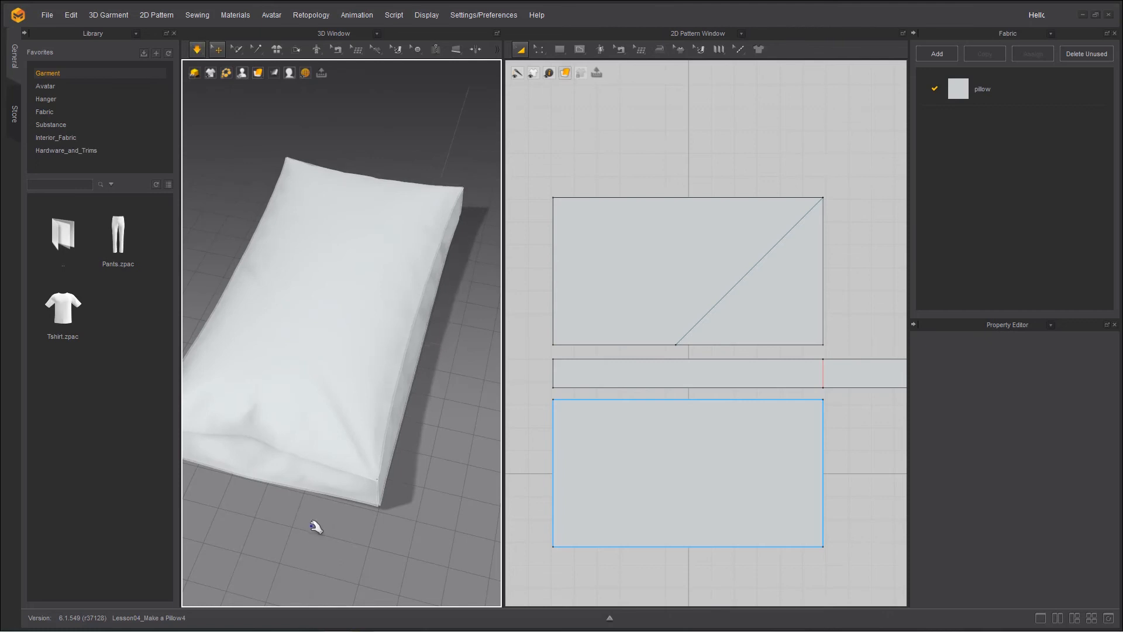
Step: Turn off fold rendering for the diagonal internal line on the upper rectangle
right_drag(314, 525, 320, 495)
scroll(320, 495, up, 5)
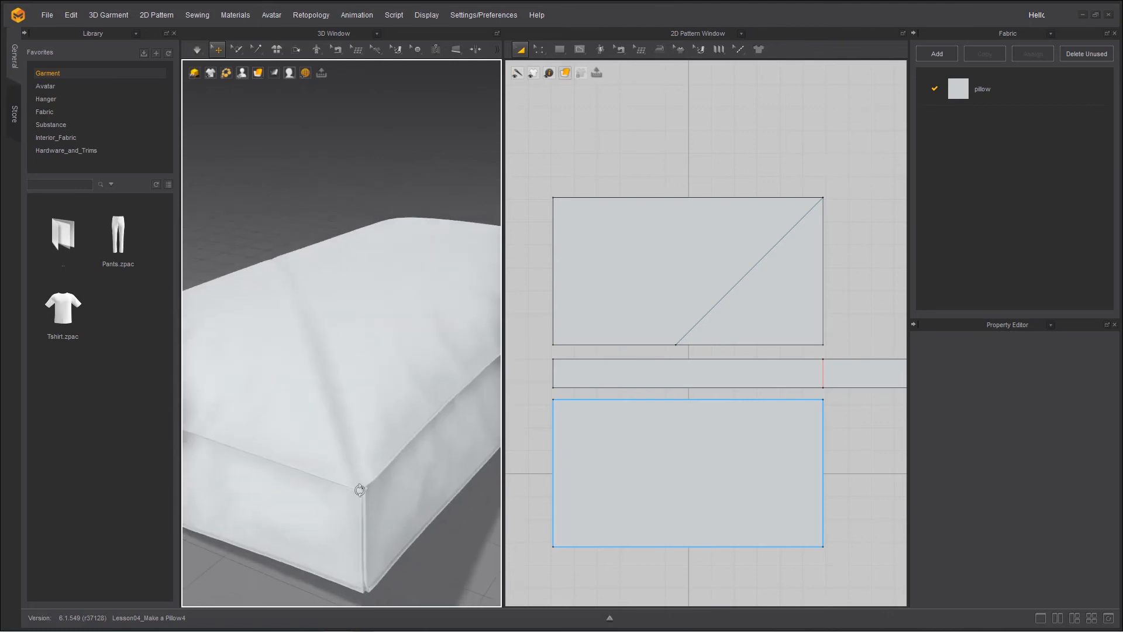
click(706, 315)
click(706, 316)
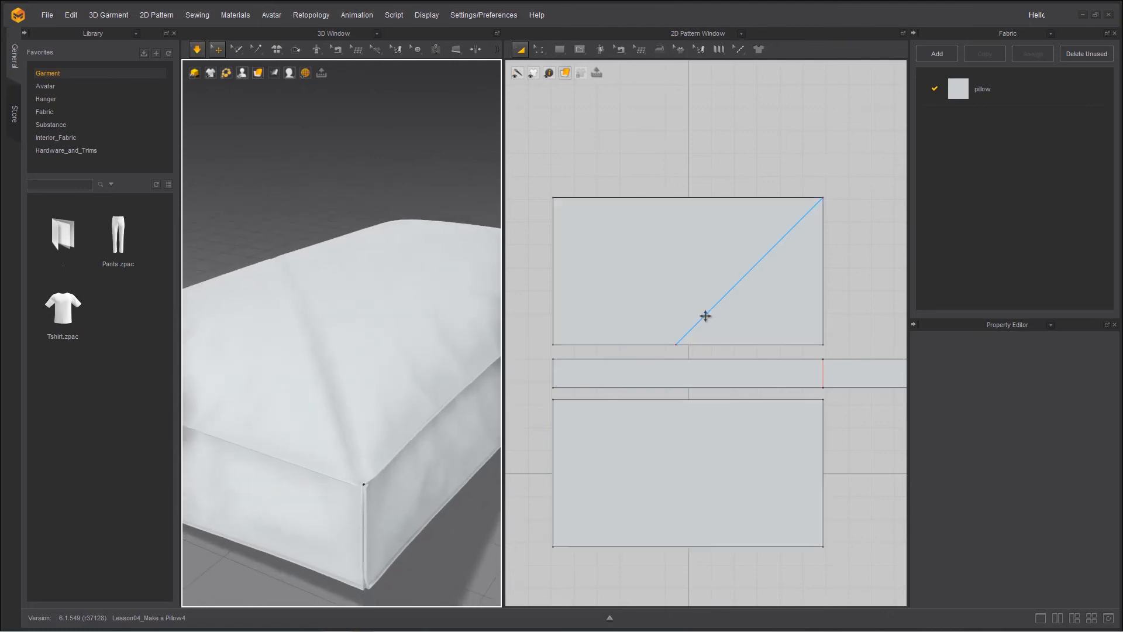
click(705, 316)
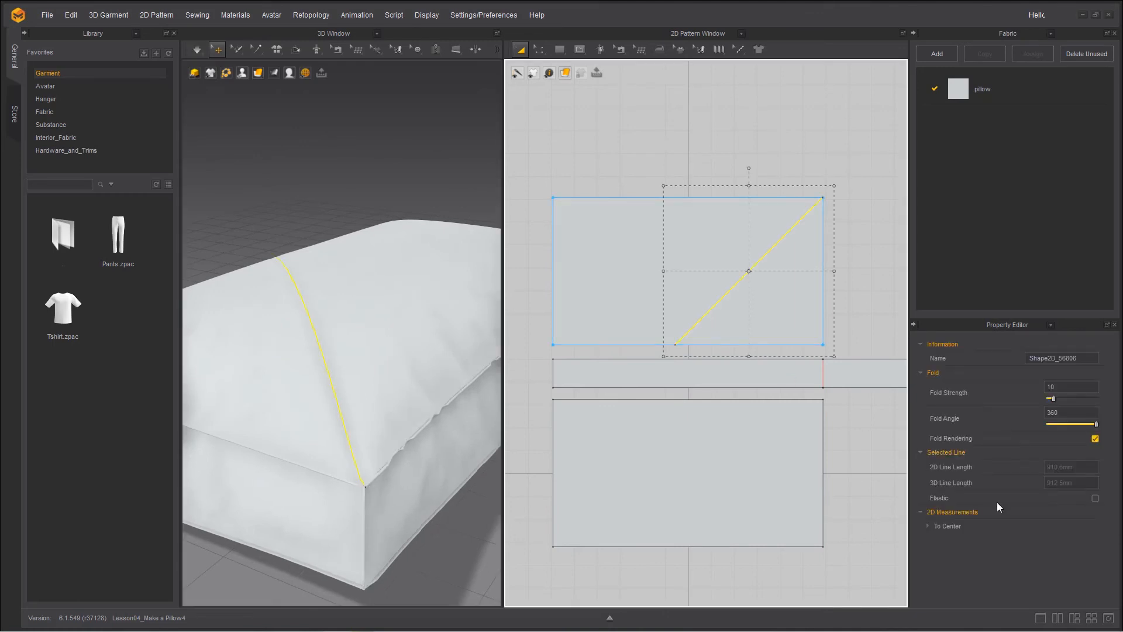
click(1096, 439)
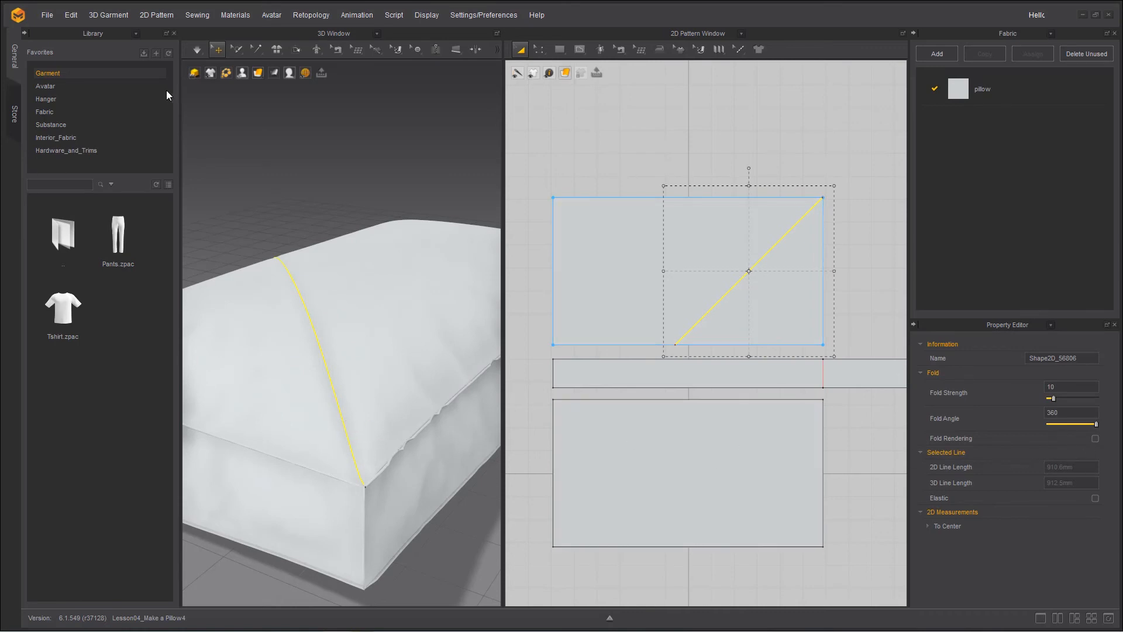
Step: Simulate the pillow and inspect its top surface along the diagonal line without fold rendering
click(197, 52)
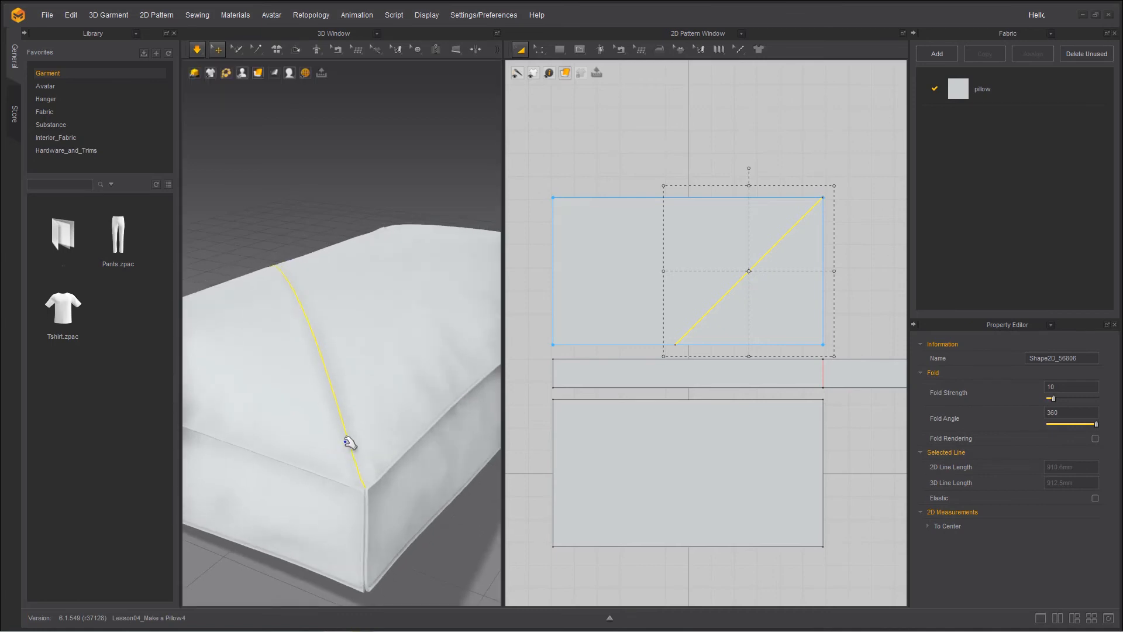
click(291, 169)
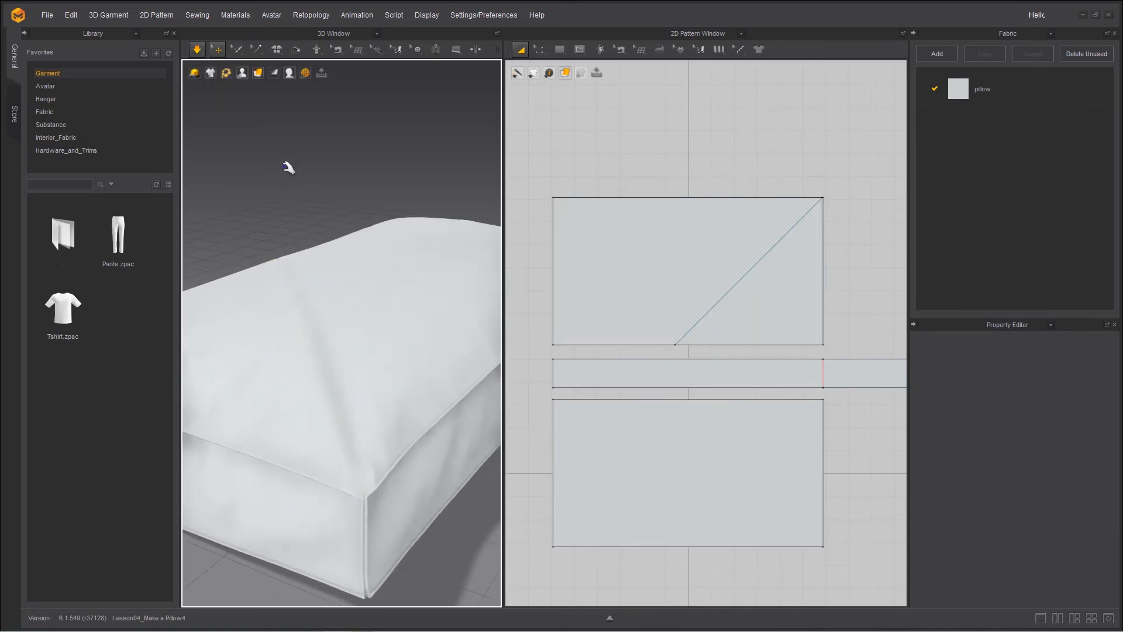
right_drag(294, 488, 323, 492)
scroll(323, 492, down, 4)
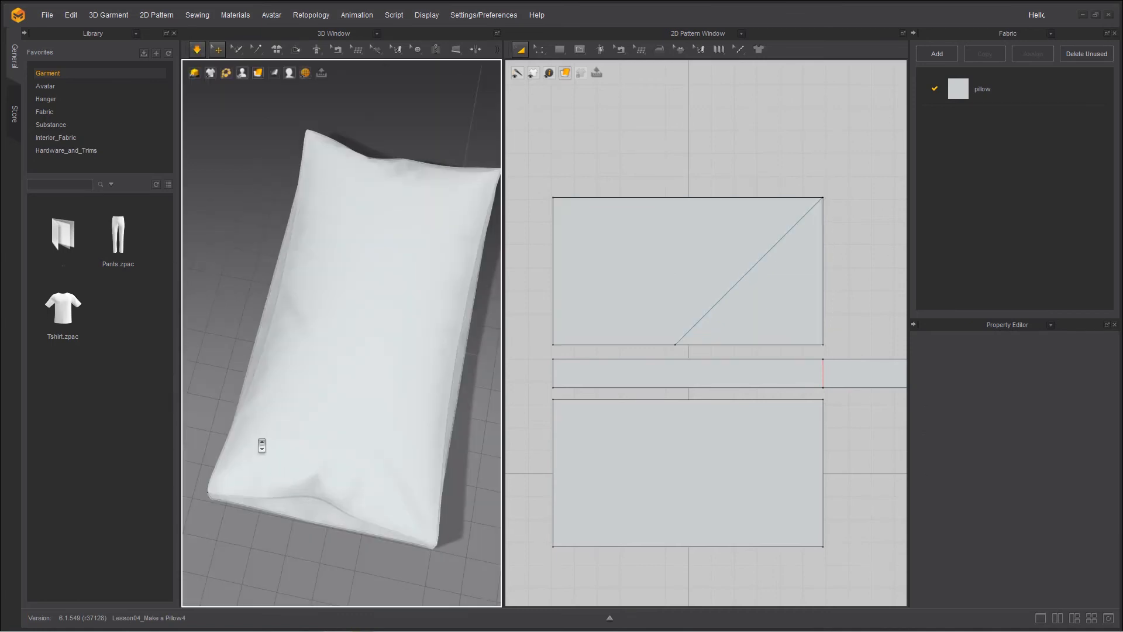
key(space)
right_drag(261, 447, 246, 410)
key(space)
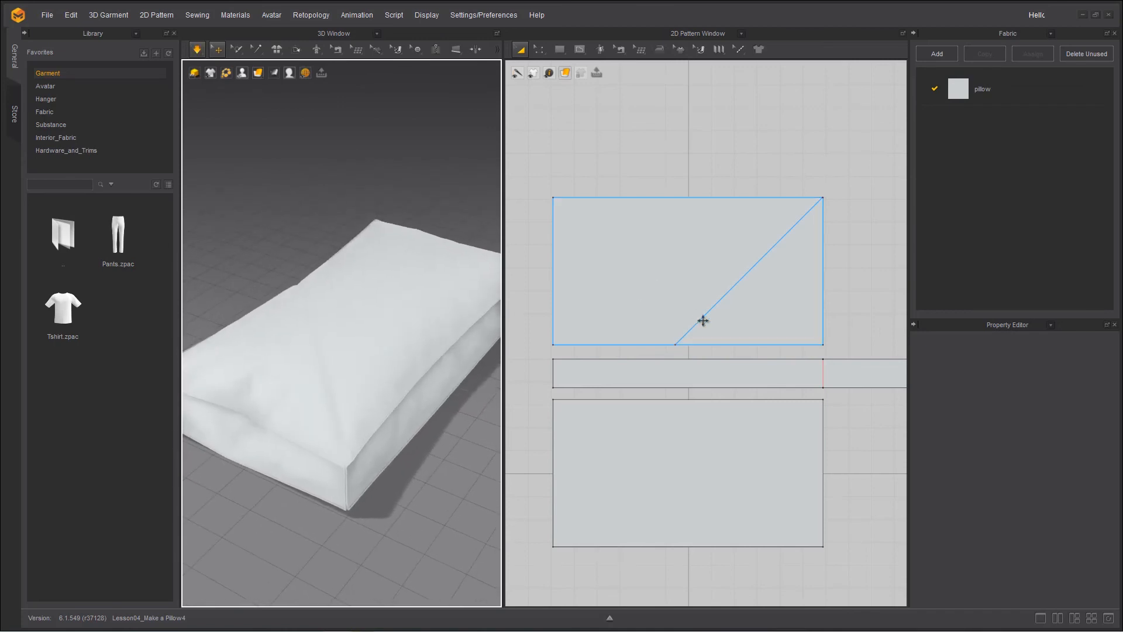
Step: Turn fold rendering back on for the diagonal internal line and set its fold strength to 20
click(703, 320)
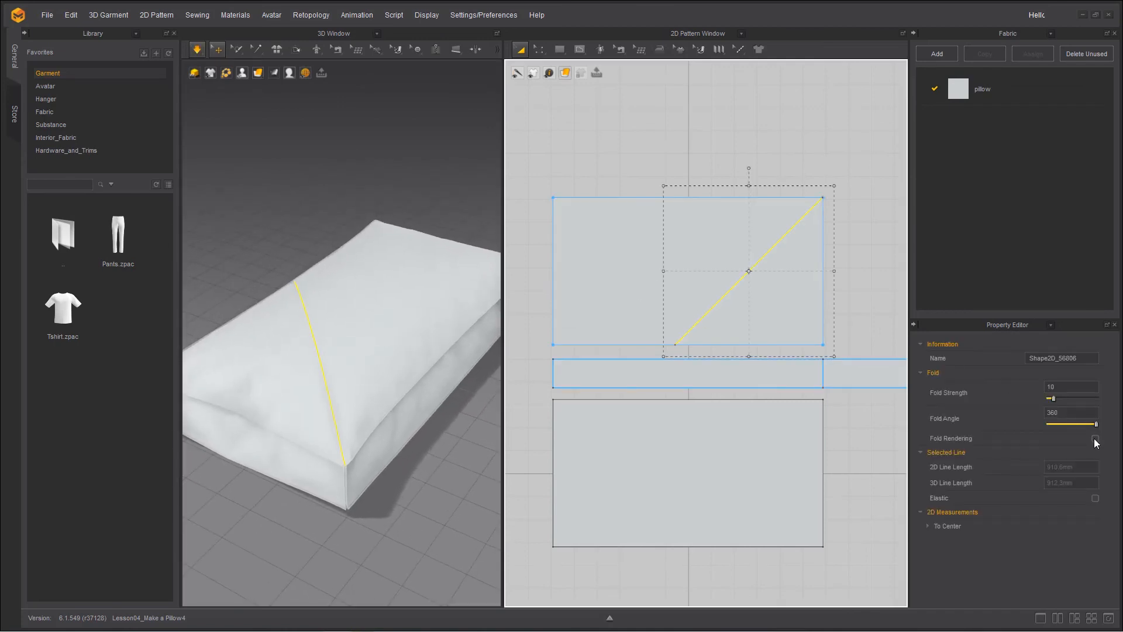
double_click(1070, 386)
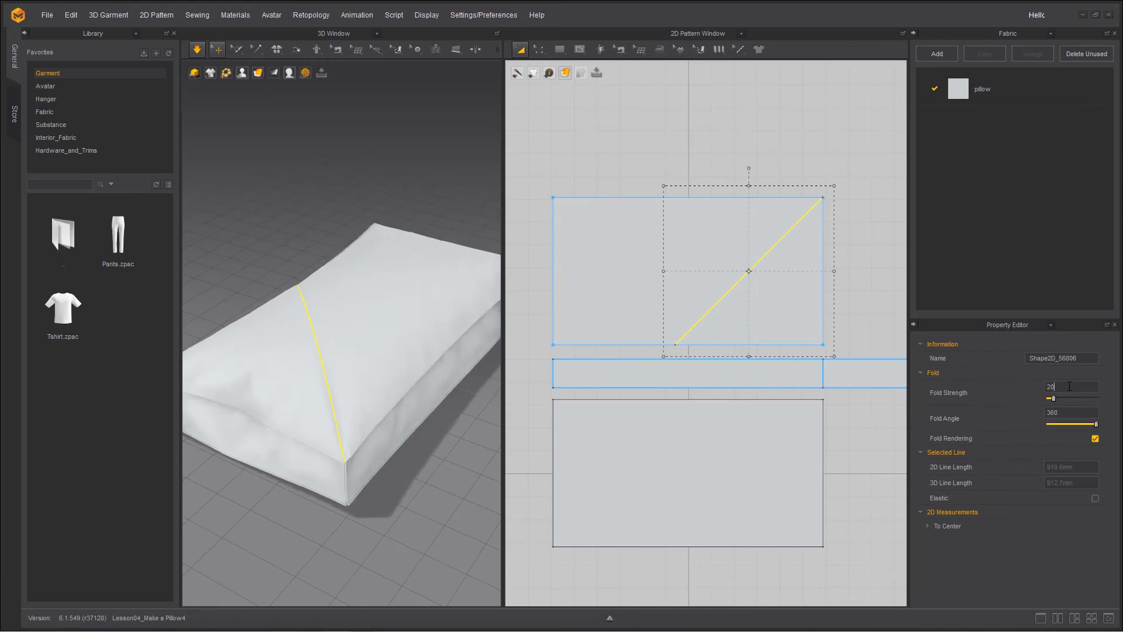
key(Return)
click(194, 50)
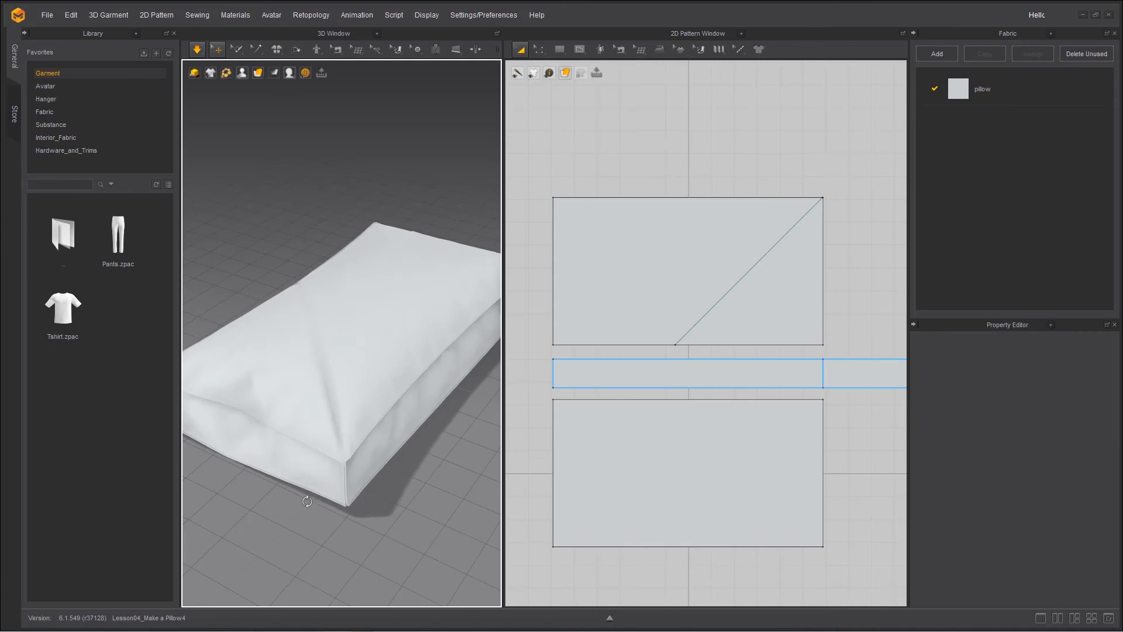
Step: Simulate the pillow with the new fold strength and examine the diagonal crease near the corner up close
key(space)
right_drag(307, 501, 223, 453)
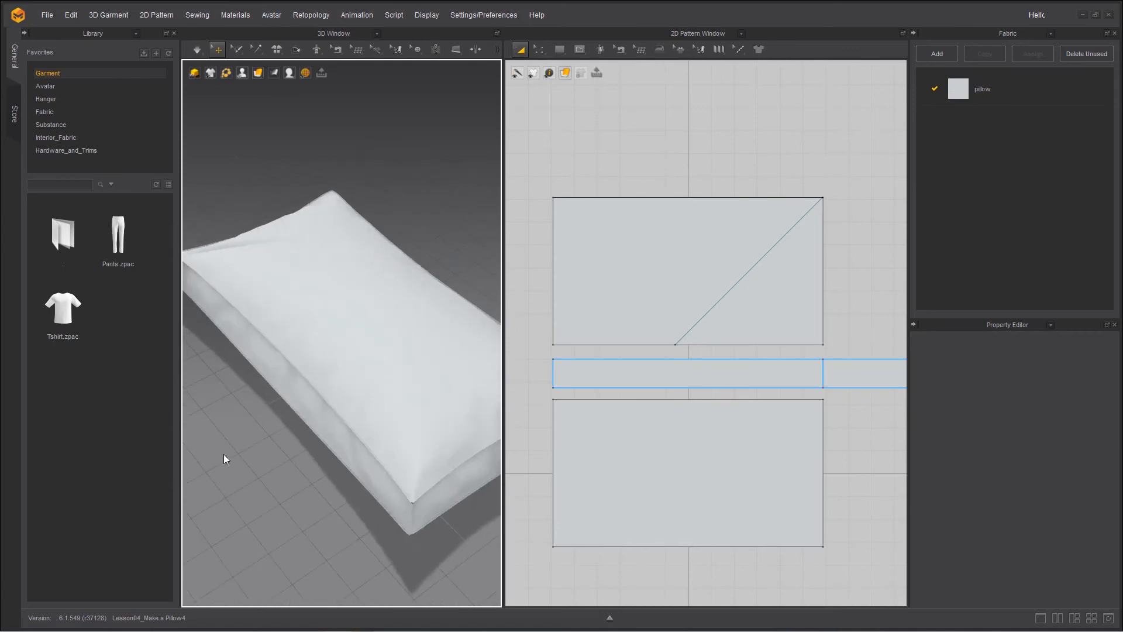
key(space)
key(space)
right_drag(233, 138, 391, 132)
key(space)
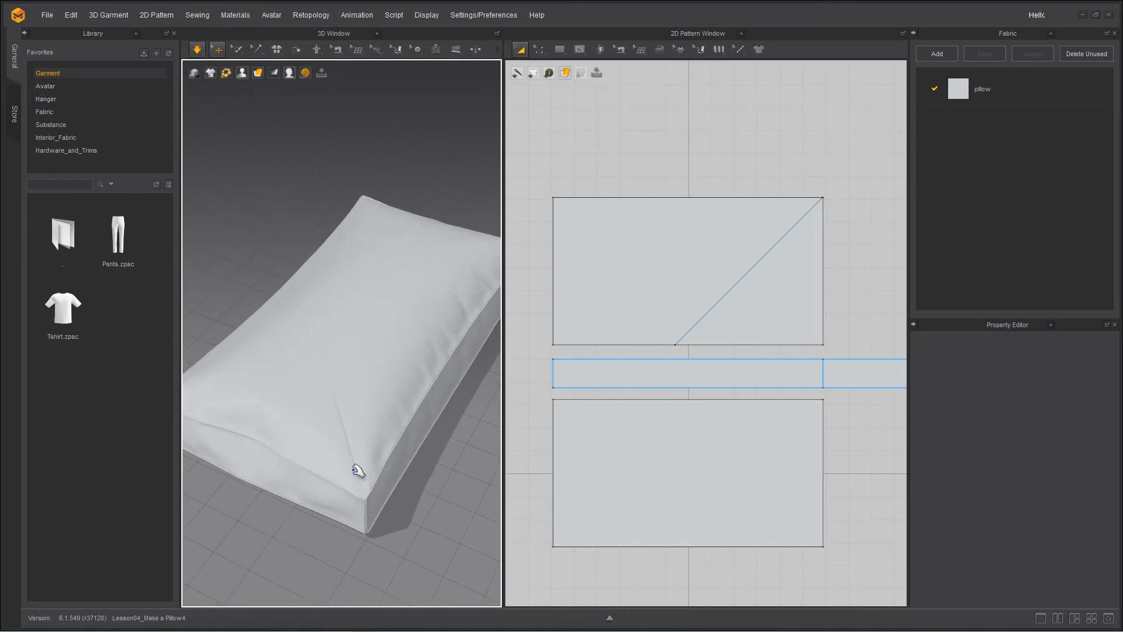
scroll(361, 459, up, 6)
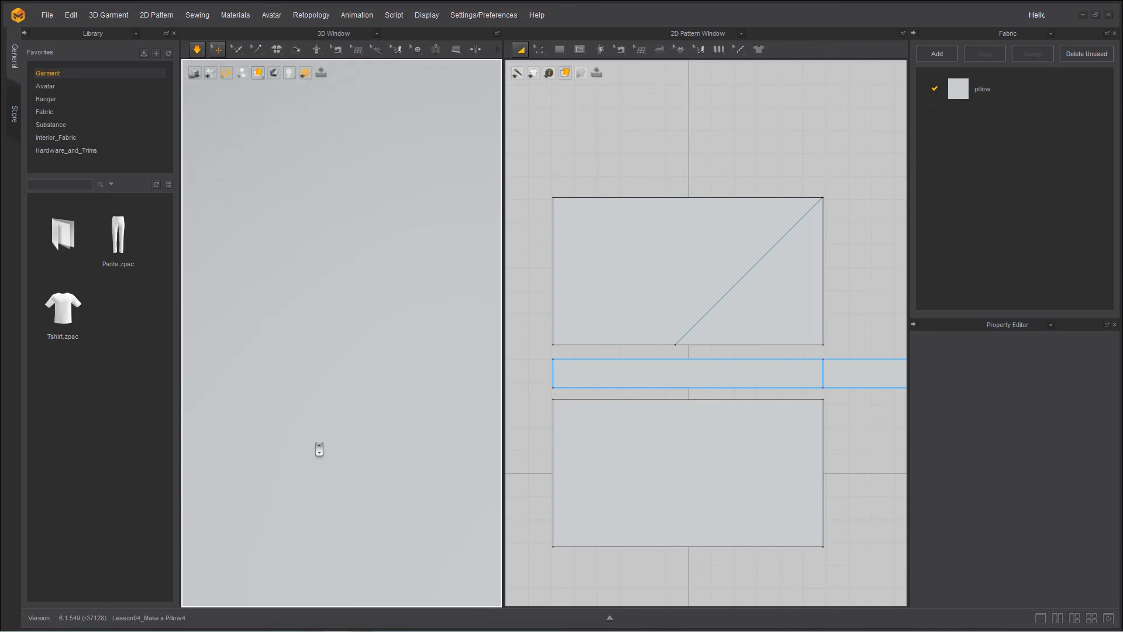
scroll(286, 441, down, 4)
scroll(266, 433, down, 2)
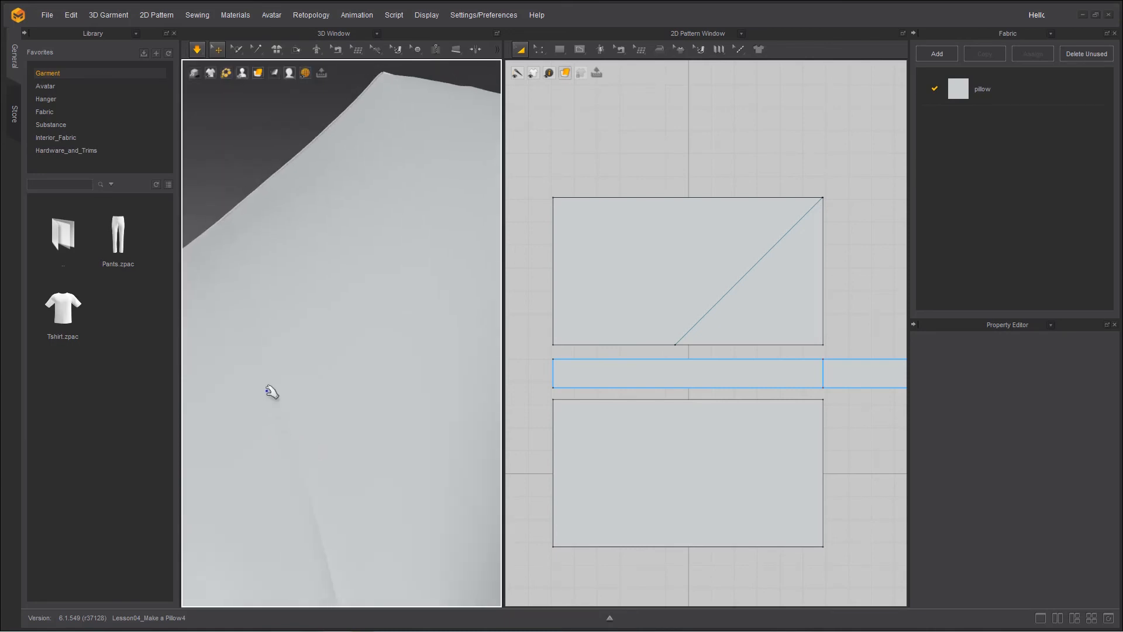
key(space)
middle_drag(271, 391, 271, 304)
scroll(325, 354, down, 5)
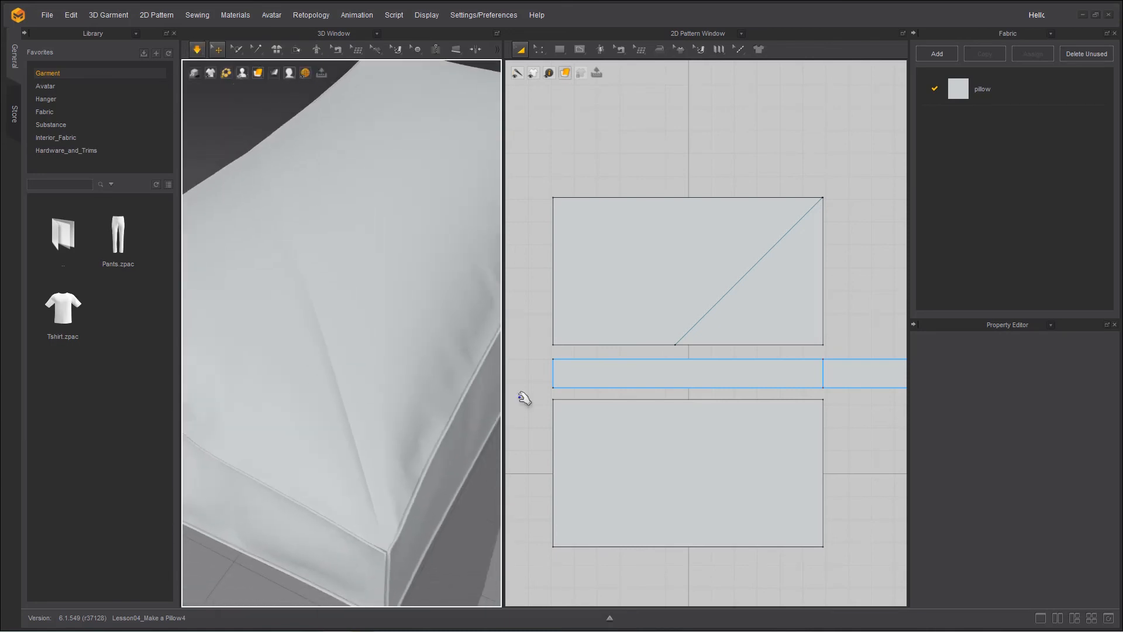
Step: Copy the diagonal internal line and paste a parallel duplicate about 91 mm to its right on the upper rectangle
click(712, 310)
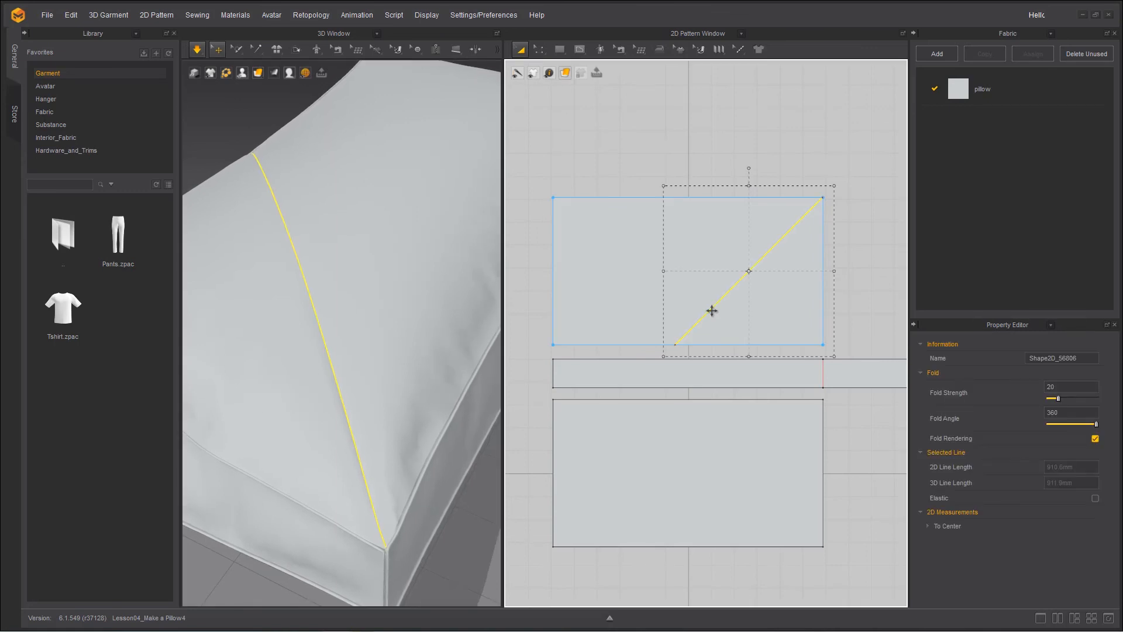
key(z)
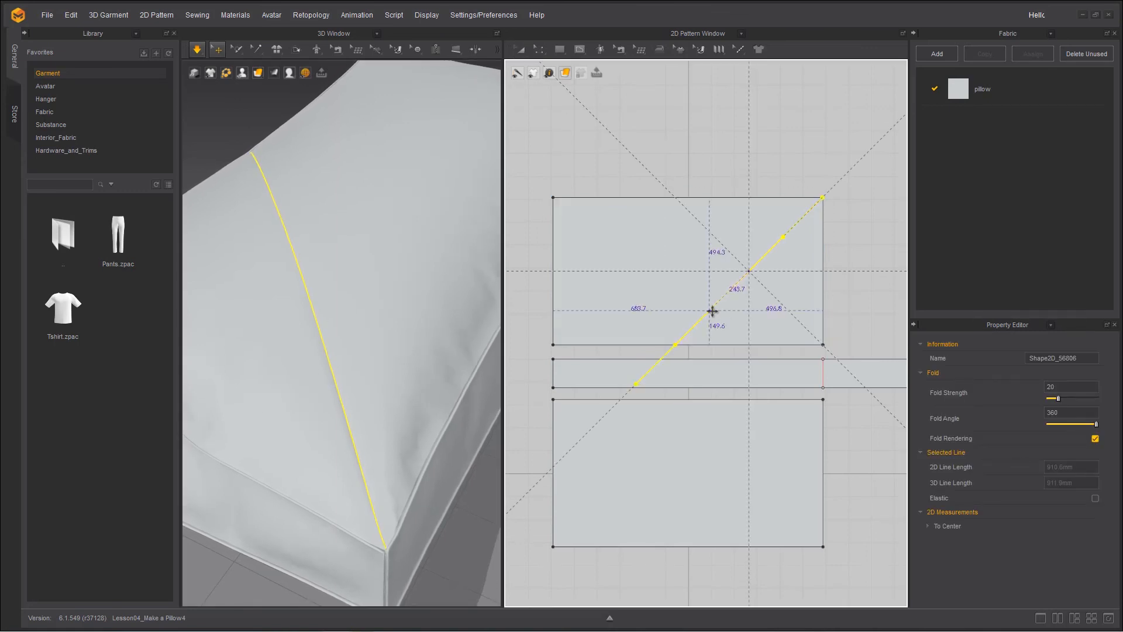
drag(736, 317, 769, 277)
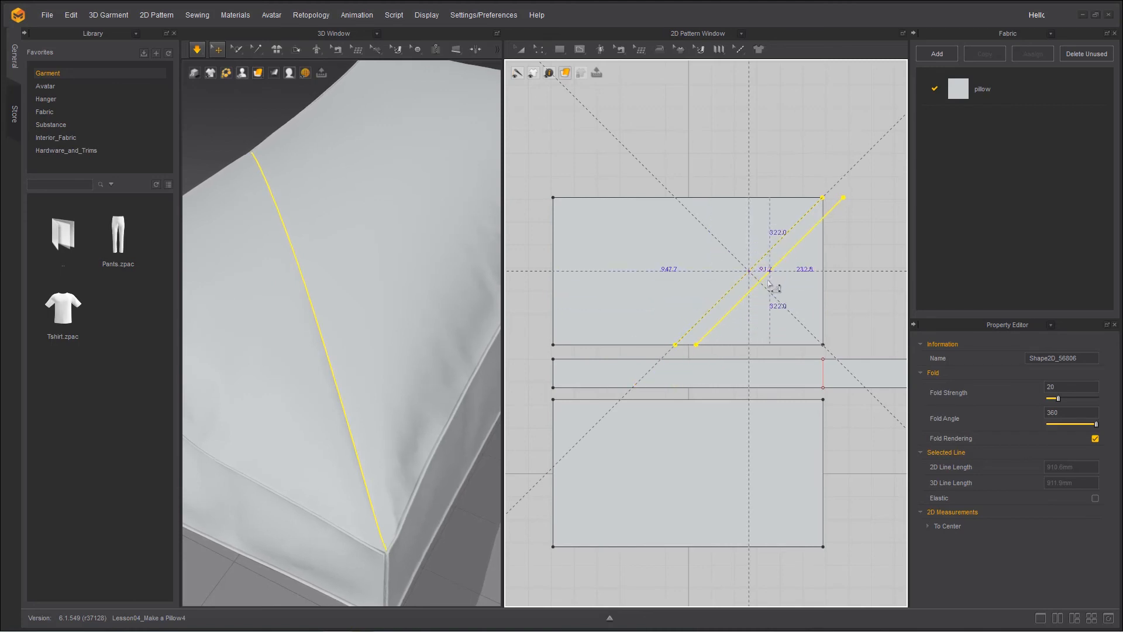
key(a)
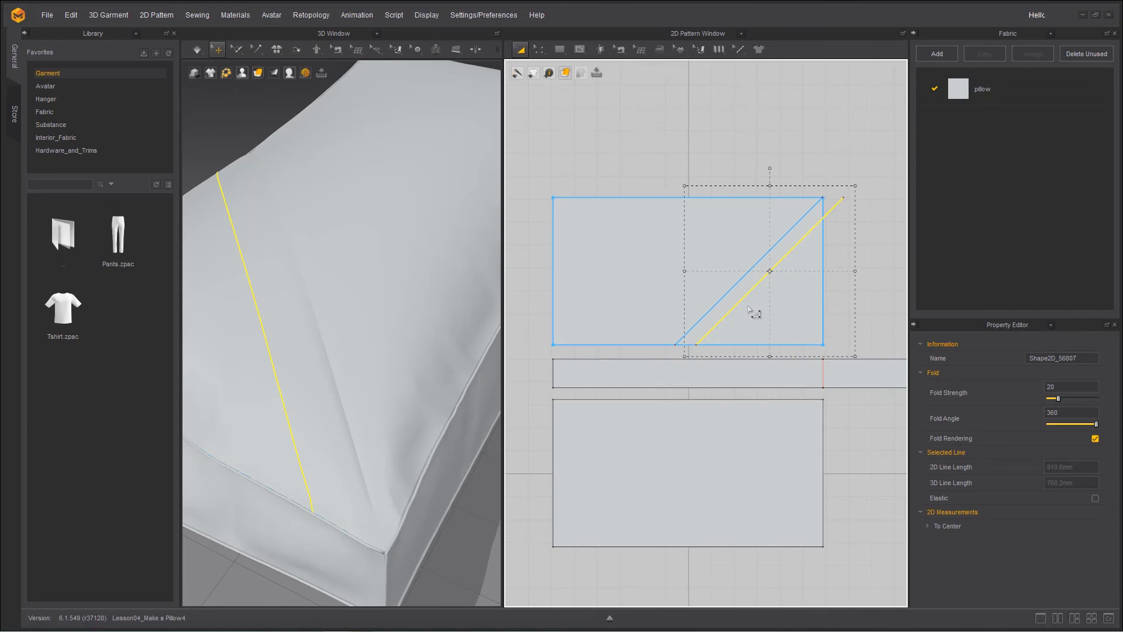
Step: Paste two more parallel copies of the diagonal line farther right, spaced about 95 mm apart
key(z)
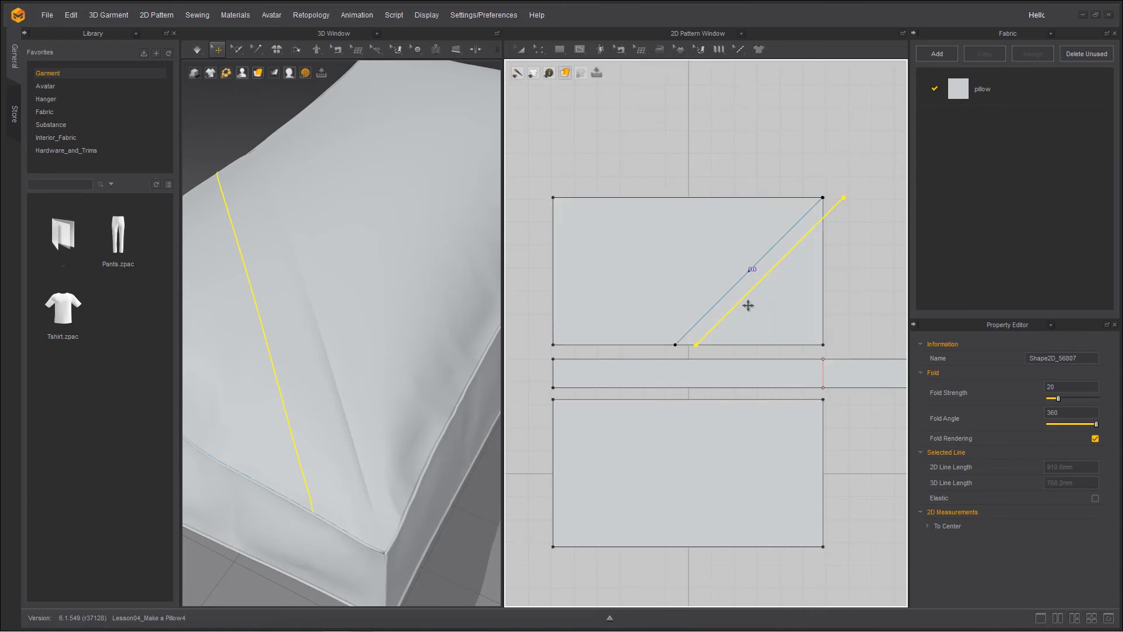
drag(748, 306, 792, 271)
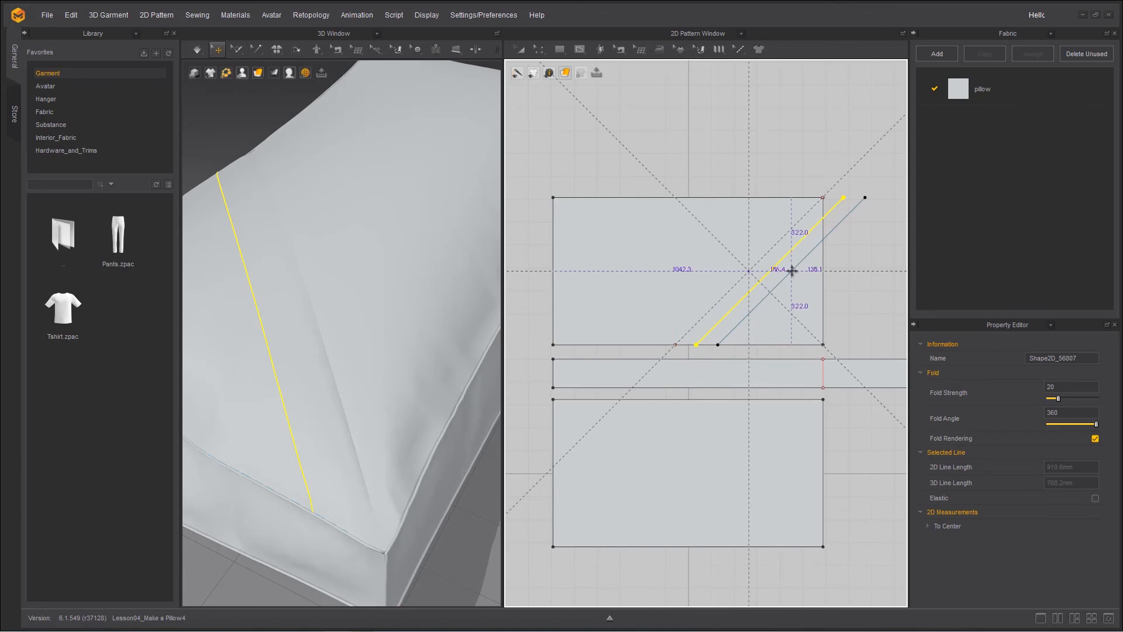
drag(792, 271, 815, 271)
key(a)
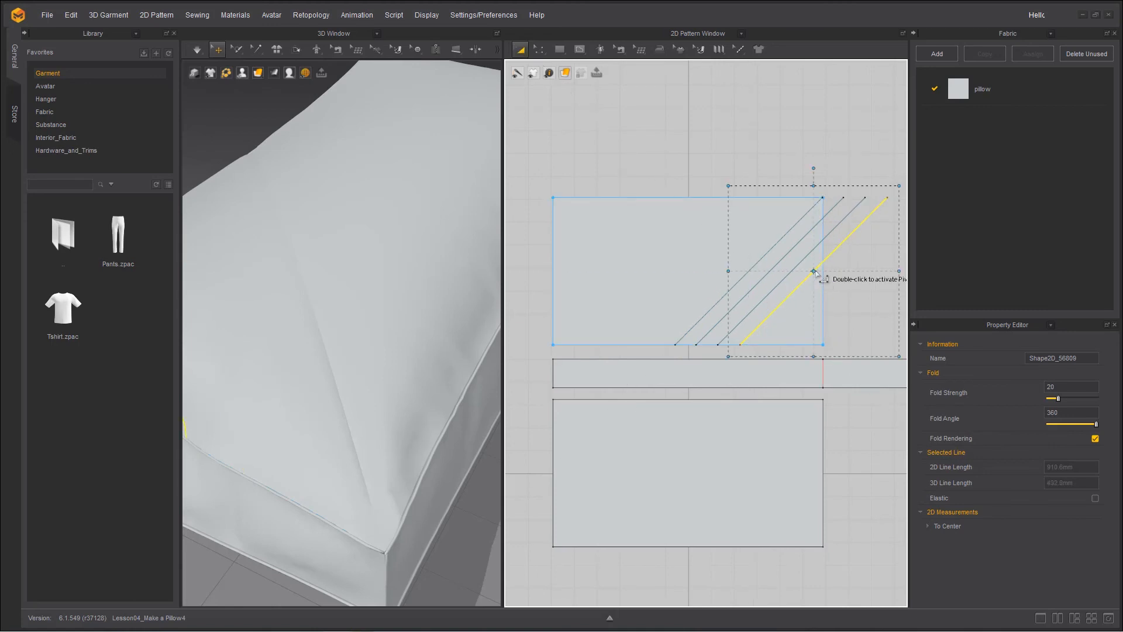
Step: Try to paste a fourth parallel copy of the diagonal line beyond the rectangle's right edge
key(ctrl+v)
key(Escape)
key(ctrl+v)
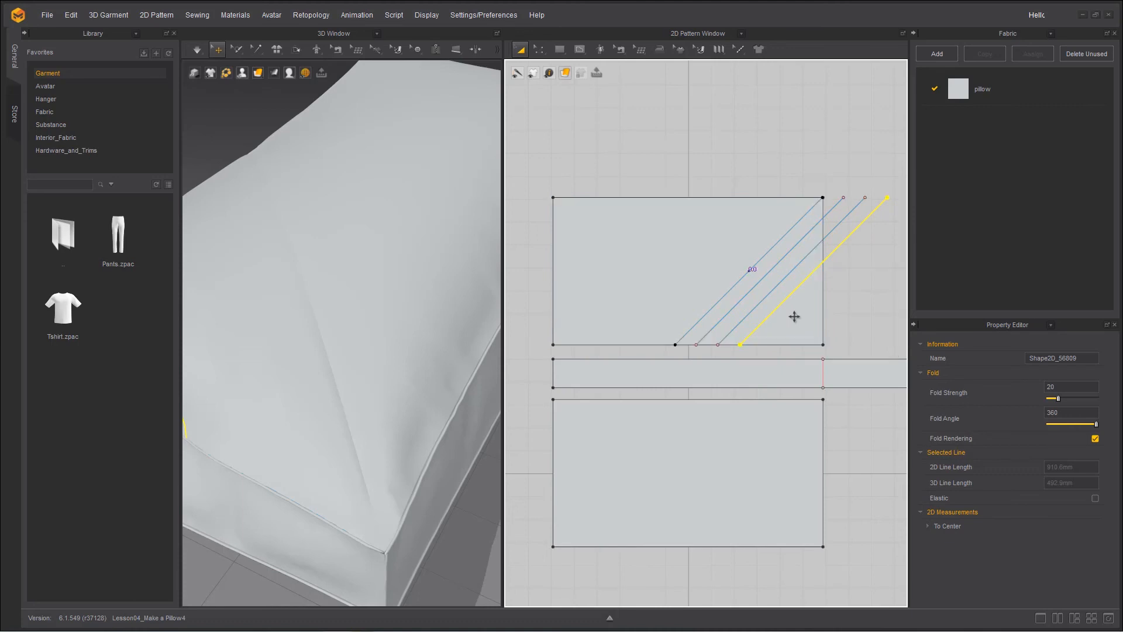
click(837, 274)
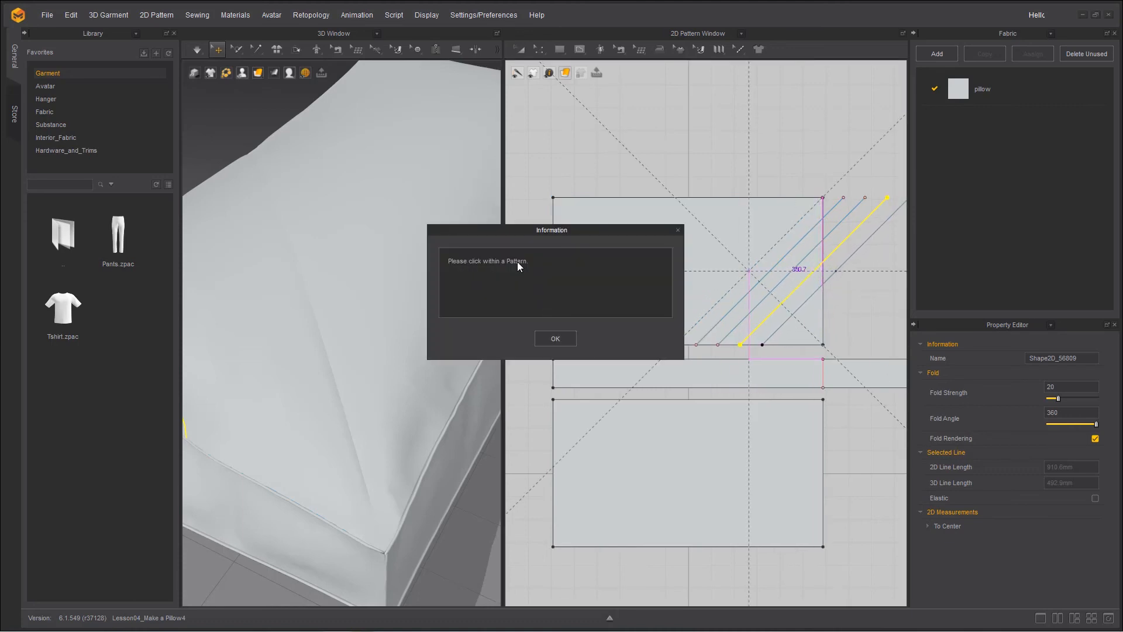
click(559, 340)
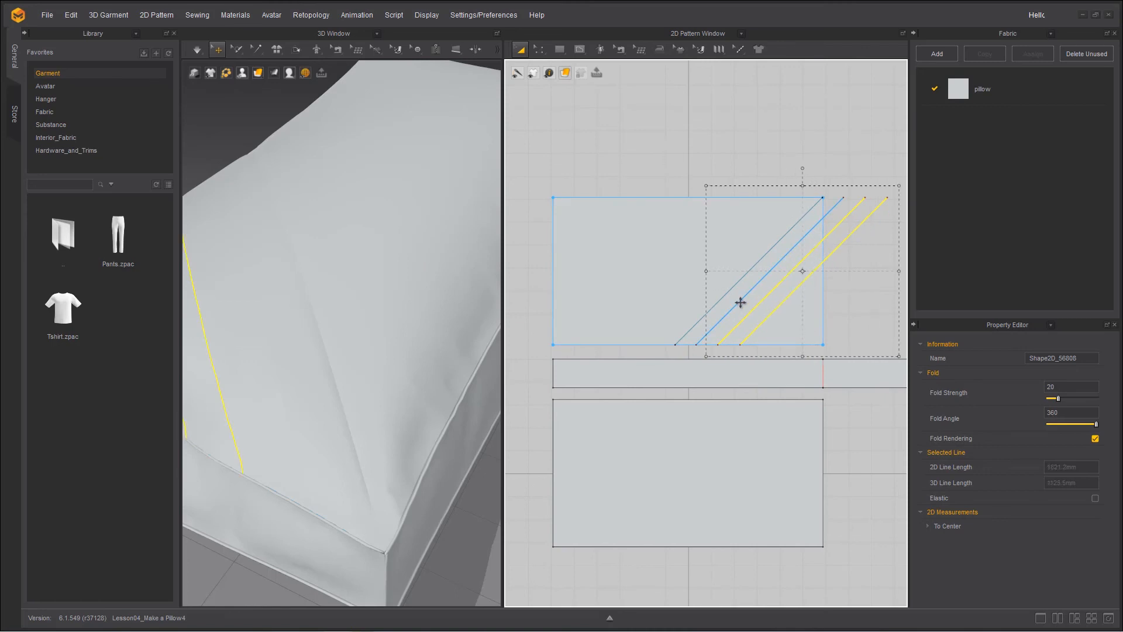
Step: Move the three copied lines left so the first starts at the upper rectangle's lower left corner, and select the original diagonal
click(711, 311)
shift+drag(712, 312, 567, 316)
click(692, 329)
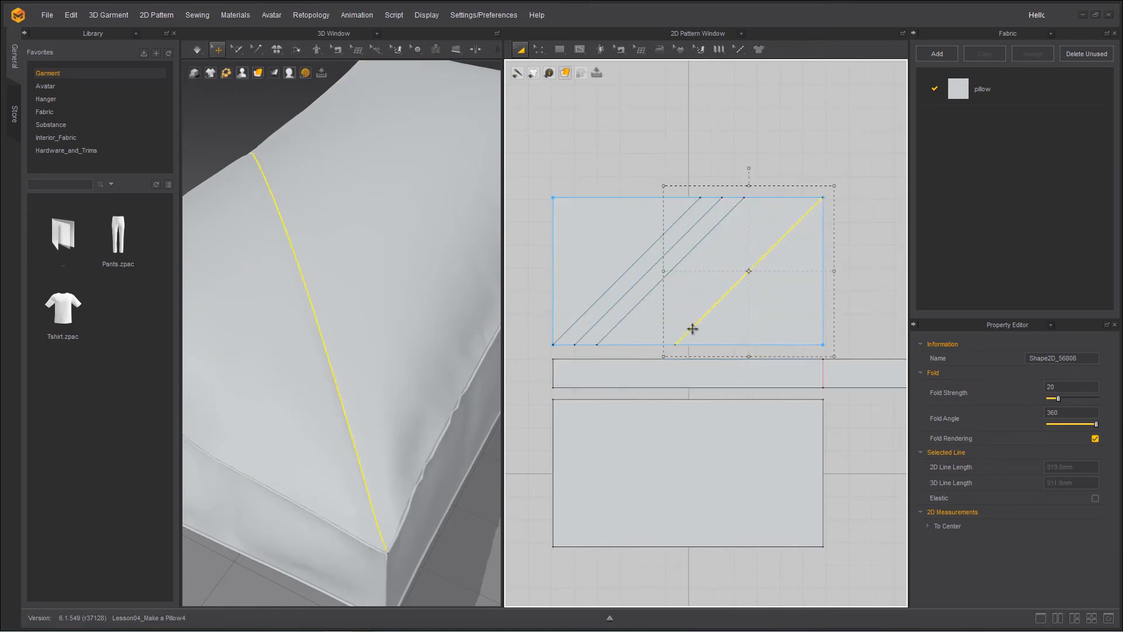
Step: Delete the selected original diagonal and continue the three parallel lines on the upper rectangle with two more to their right
key(Delete)
shift+drag(690, 328, 719, 274)
shift+click(717, 273)
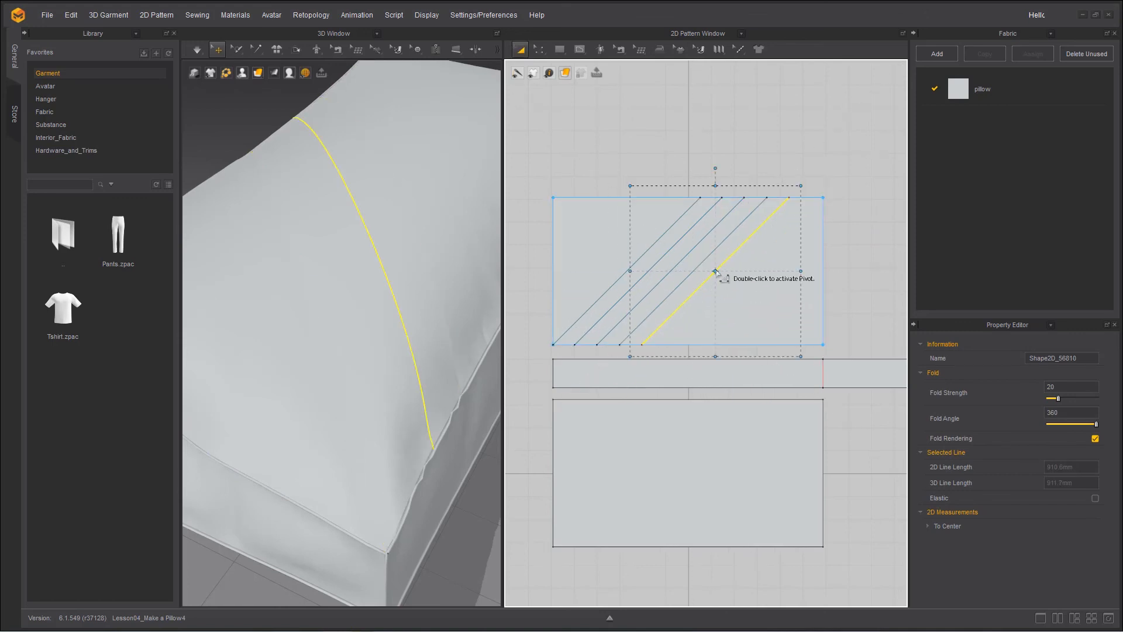
Step: Copy the fifth diagonal and paste four more parallel lines to its right, continuing past the upper rectangle's right edge
key(ctrl+c)
key(ctrl+v)
shift+click(741, 273)
key(ctrl+v)
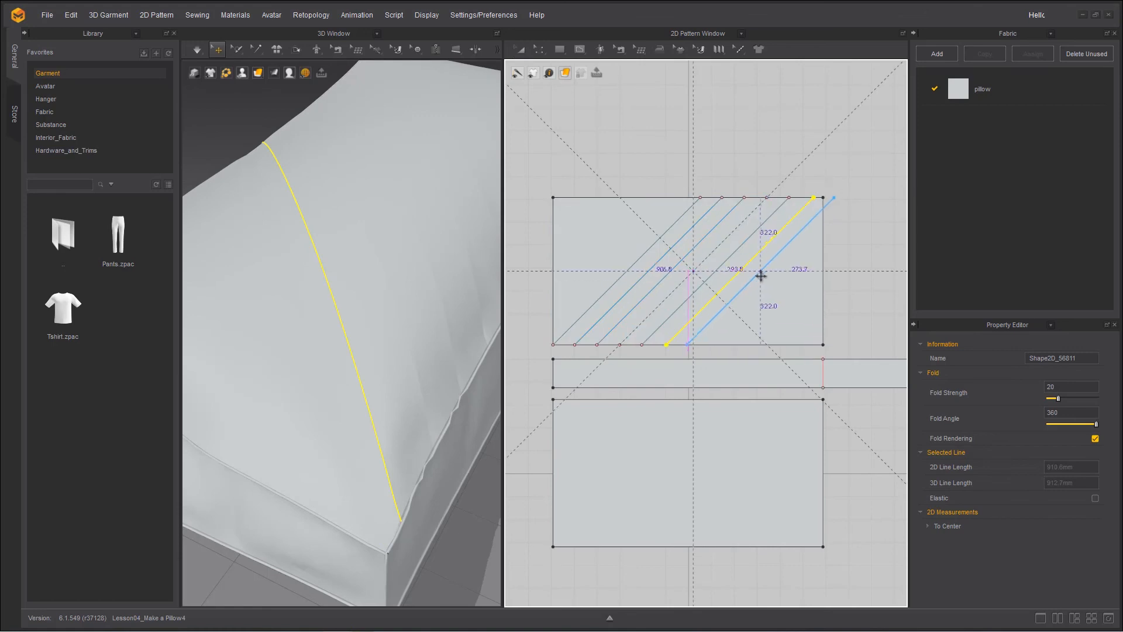
shift+click(768, 275)
key(ctrl+v)
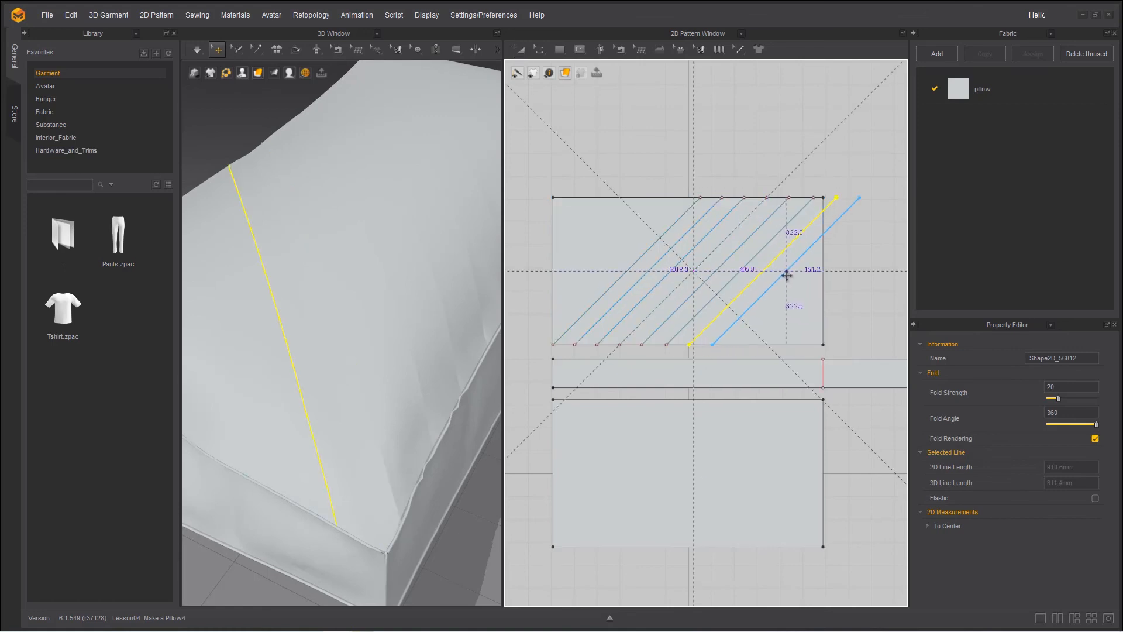
shift+click(788, 276)
key(ctrl+v)
shift+click(812, 275)
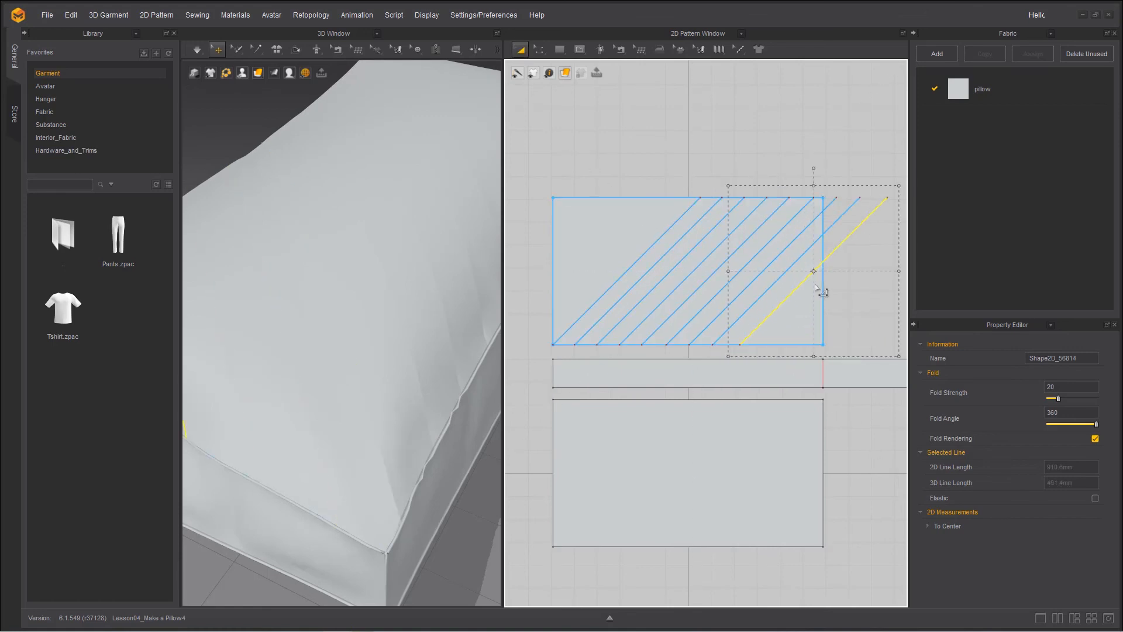
key(ctrl+v)
shift+click(838, 274)
key(Return)
Step: Select all nine diagonals and move them left together so the first ones extend beyond the upper rectangle's left edge
shift+click(738, 318)
shift+click(707, 327)
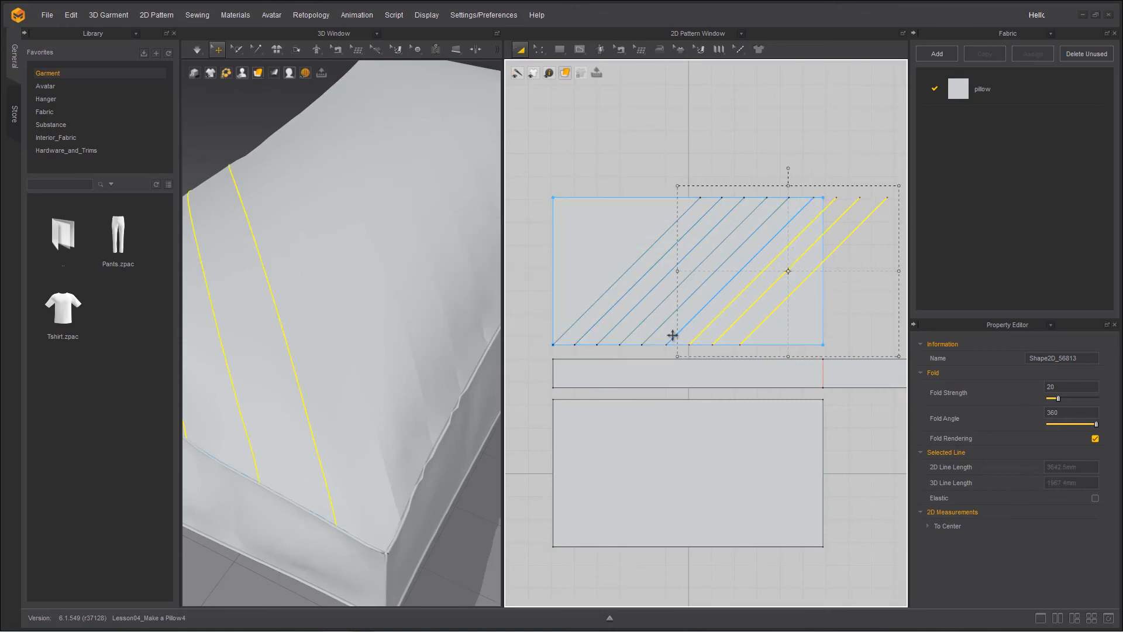
shift+click(674, 337)
click(628, 269)
shift+click(648, 272)
shift+click(661, 281)
shift+click(674, 290)
shift+click(692, 295)
shift+click(709, 301)
shift+click(729, 304)
shift+click(748, 310)
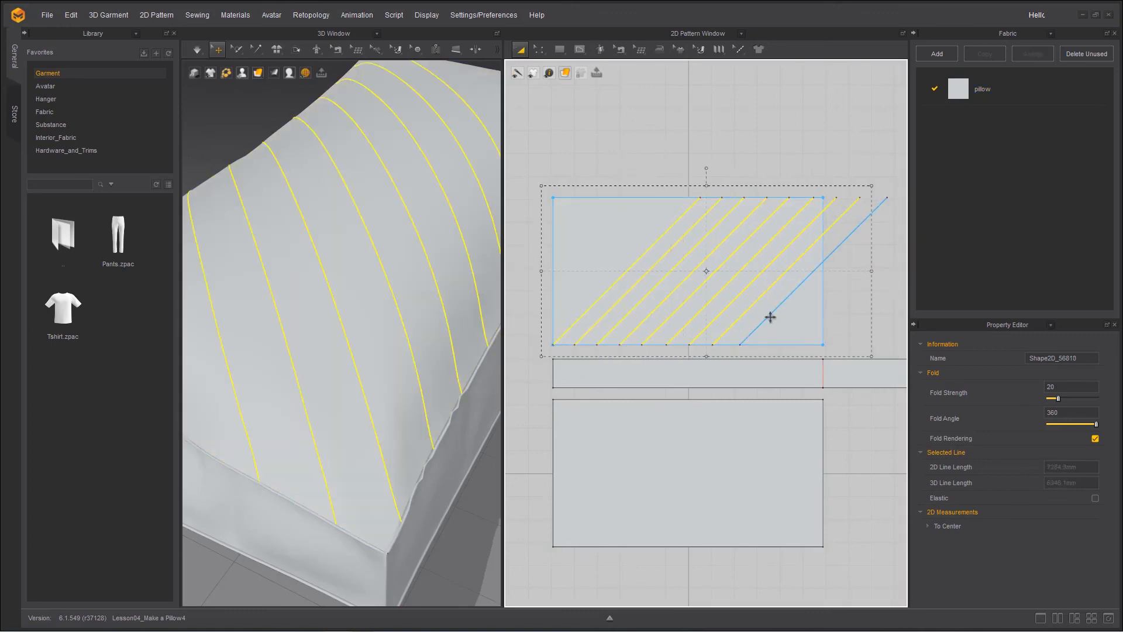
shift+click(770, 316)
shift+drag(590, 309, 465, 310)
Step: Paste five more parallel diagonals to the right of the moved set, with the last ones crossing the rectangle's right edge
click(632, 329)
key(ctrl+v)
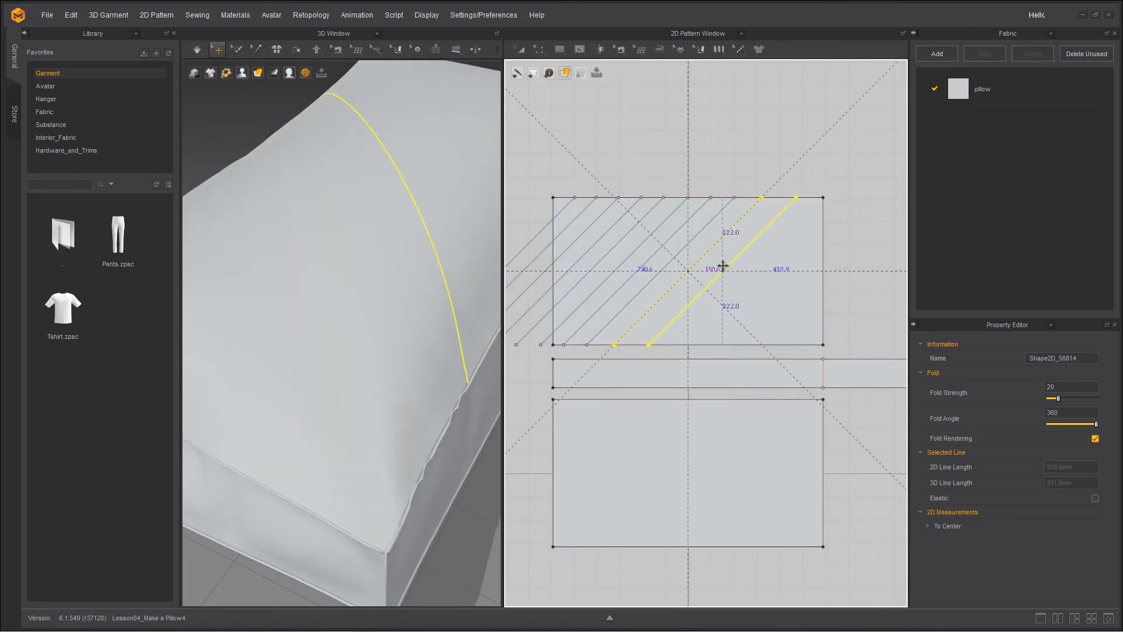
shift+click(719, 264)
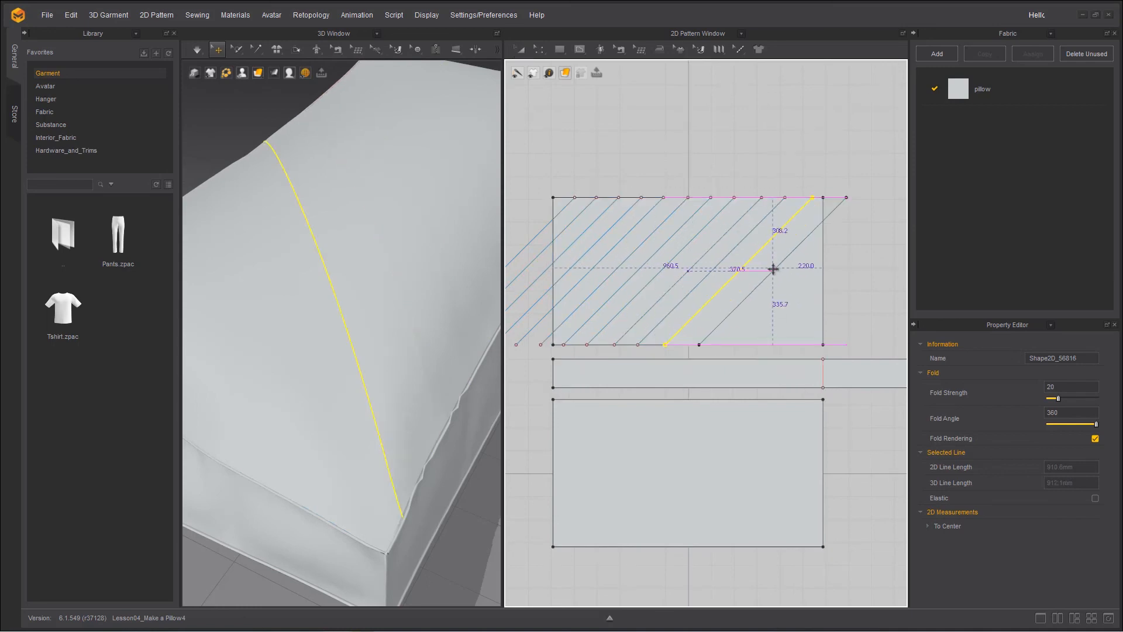
click(802, 281)
key(ctrl+v)
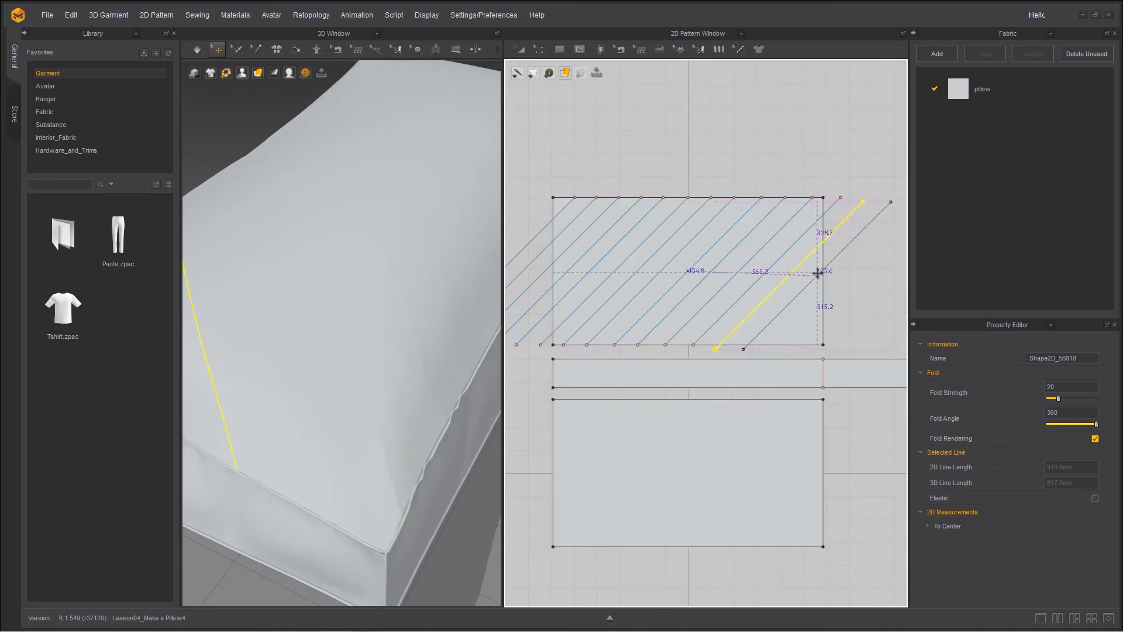
shift+click(818, 272)
key(ctrl+v)
key(Escape)
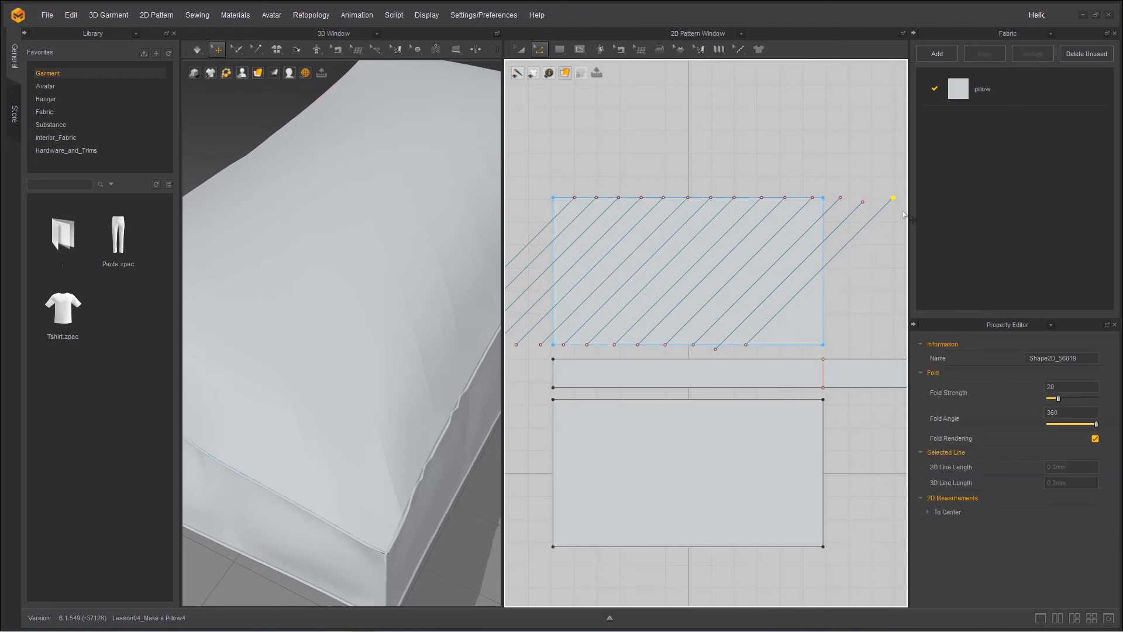
Step: Shorten the rightmost diagonal to about 497 mm by moving its upper endpoint just outside the rectangle's right edge
key(z)
drag(893, 198, 826, 265)
click(791, 300)
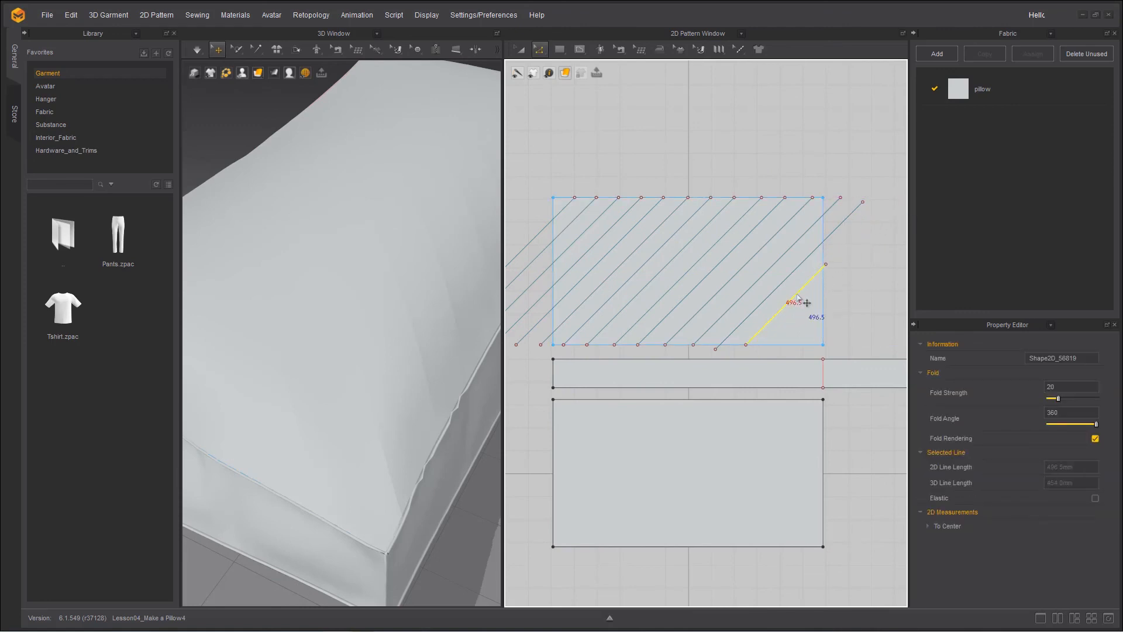
Step: Paste two parallel copies of the shortened diagonal toward the lower right corner, shortening the first copy to about 332 mm before adding the second
key(ctrl+c)
key(ctrl+v)
shift+click(819, 309)
key(ctrl+v)
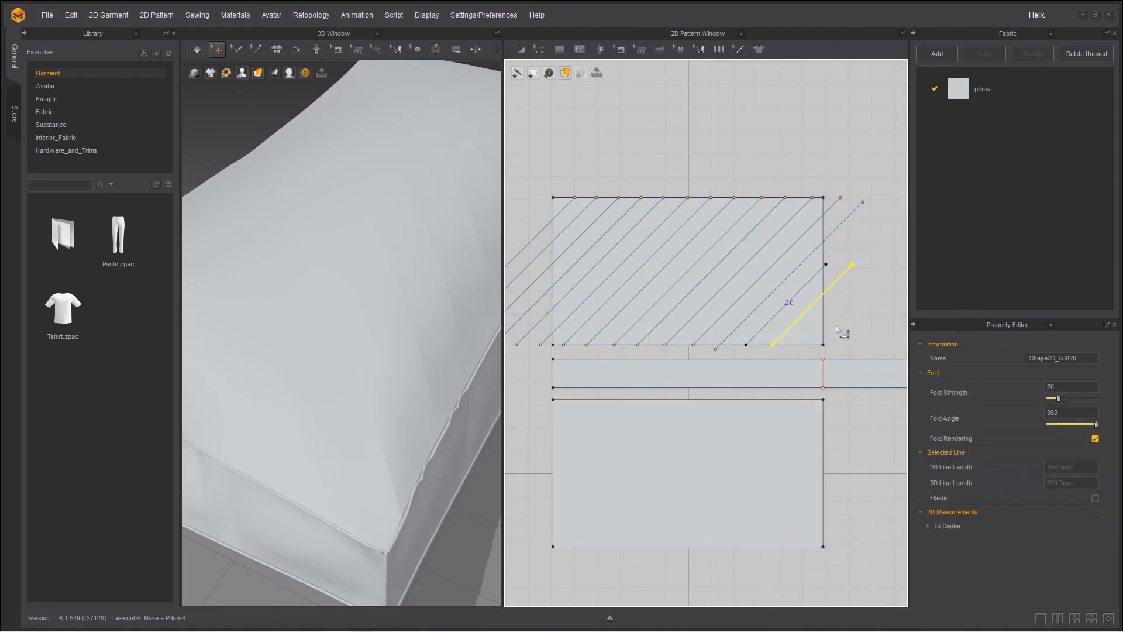
shift+click(839, 309)
click(558, 338)
shift+click(852, 266)
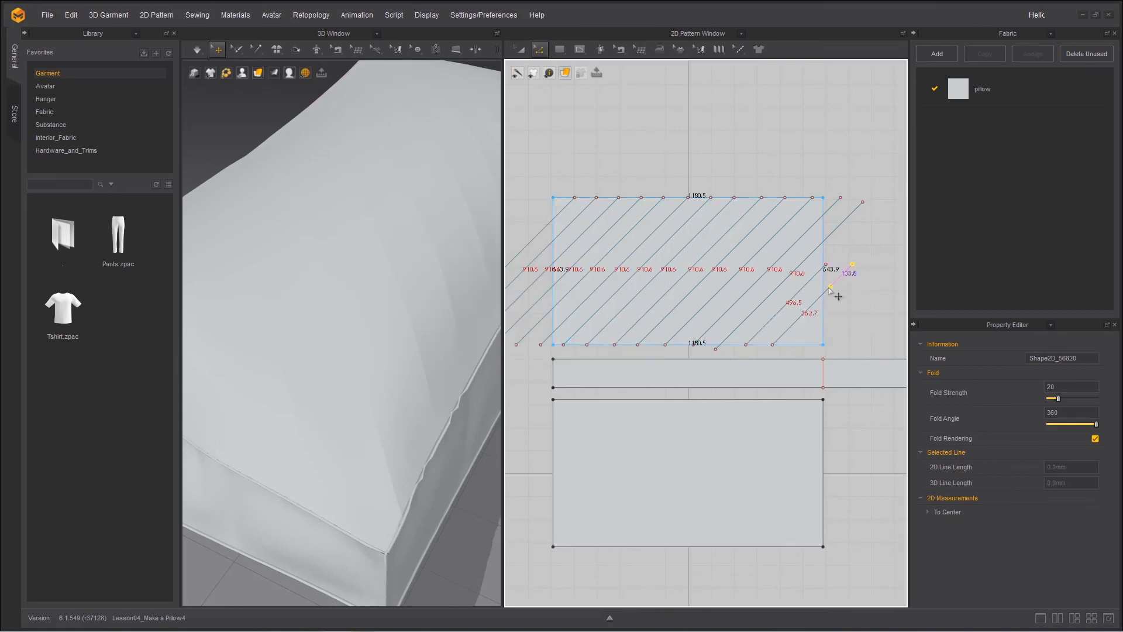
key(ctrl+v)
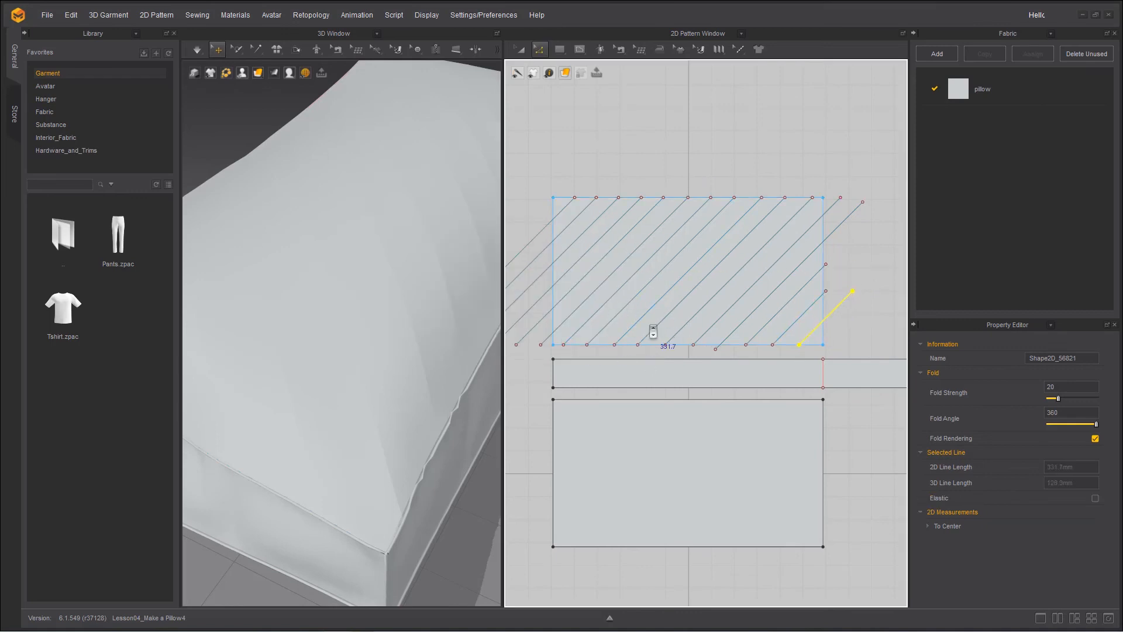
Step: Select all diagonals on the upper rectangle and Extend/Trim them to the pattern outline
scroll(653, 331, down, 2)
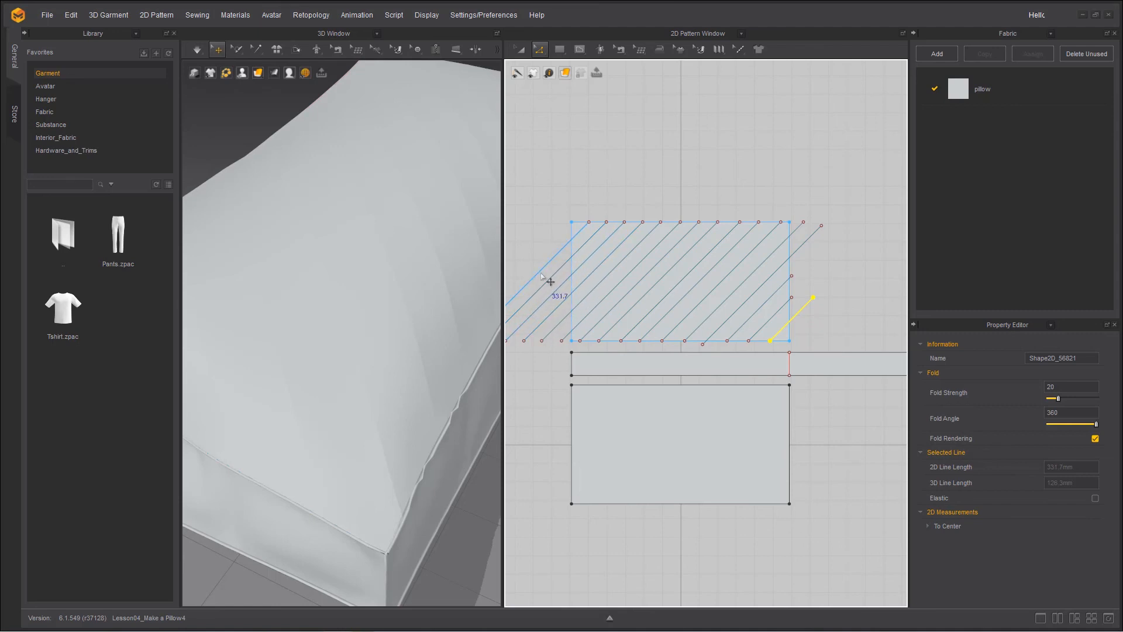
drag(545, 268, 791, 334)
right_click(686, 294)
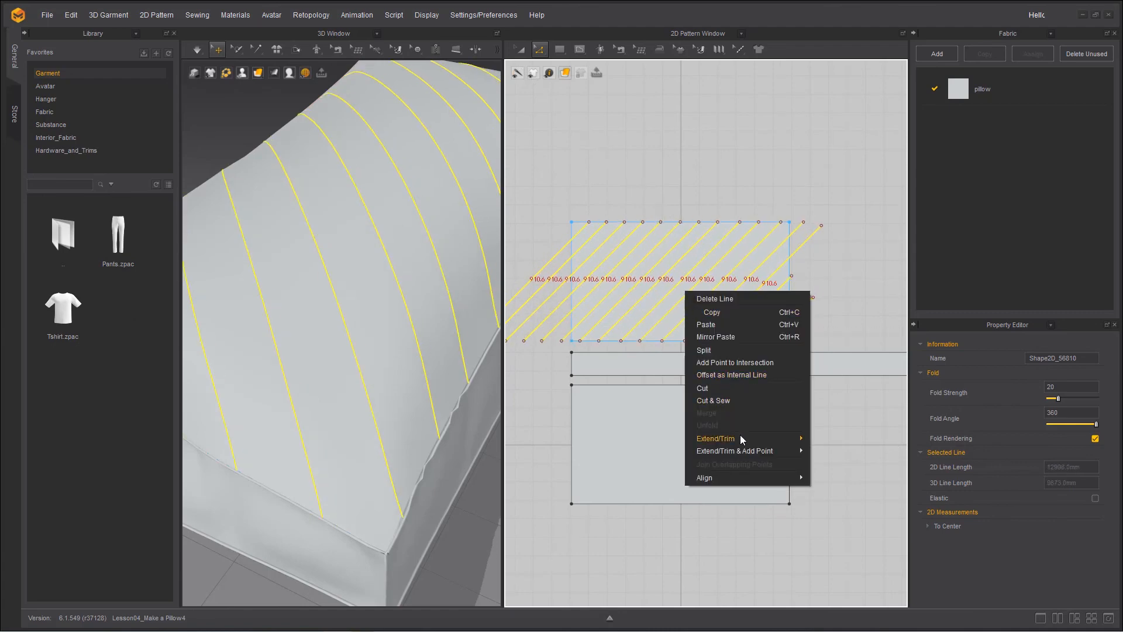
mouse_move(741, 437)
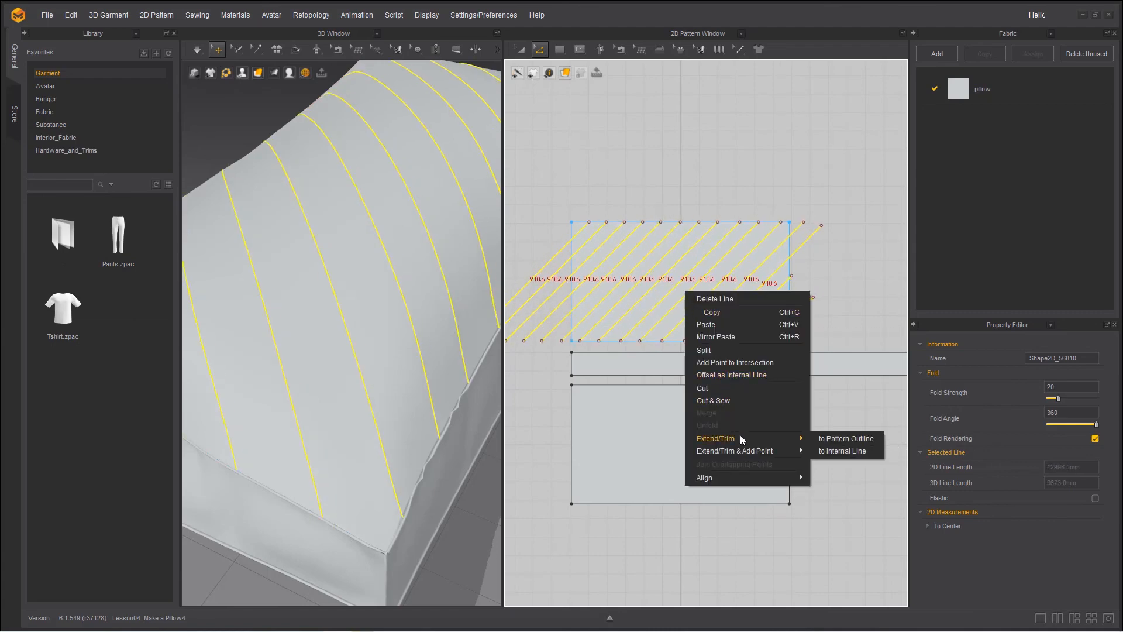
click(841, 441)
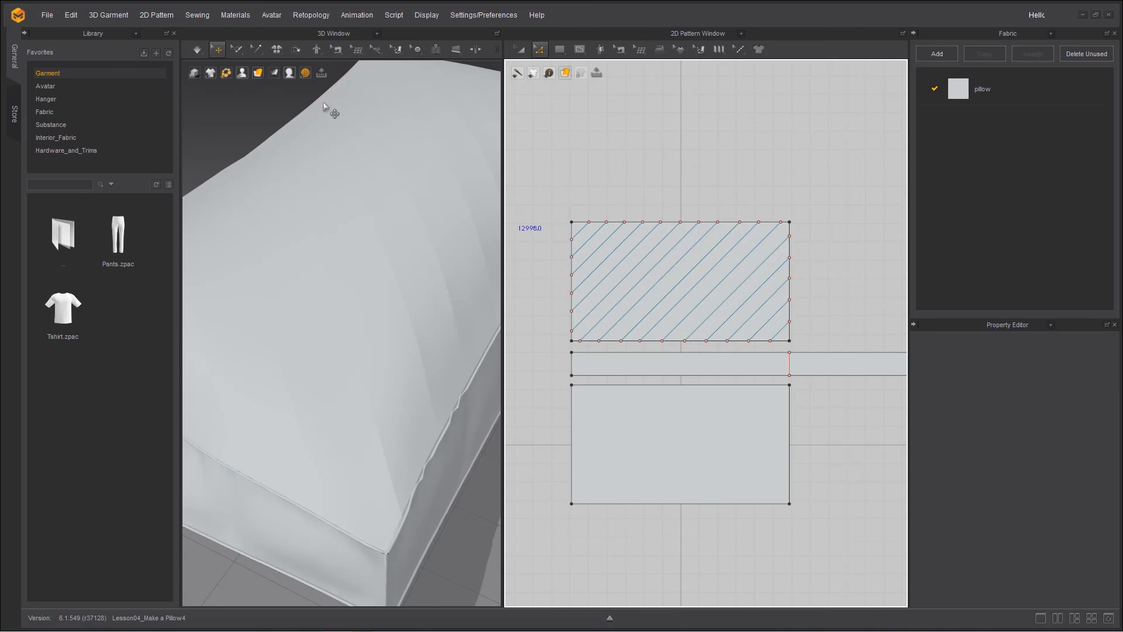
Step: Run the Normal (Default) simulation to form the diagonal folds on the pillow, stop it, and inspect the long side
drag(197, 49, 223, 90)
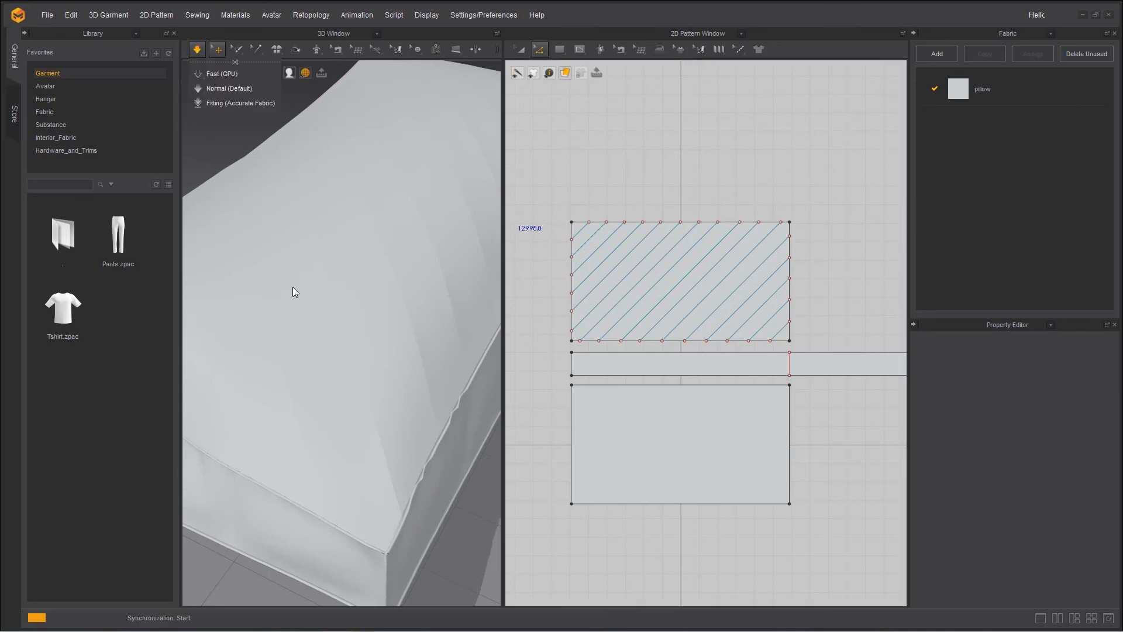
scroll(308, 307, down, 2)
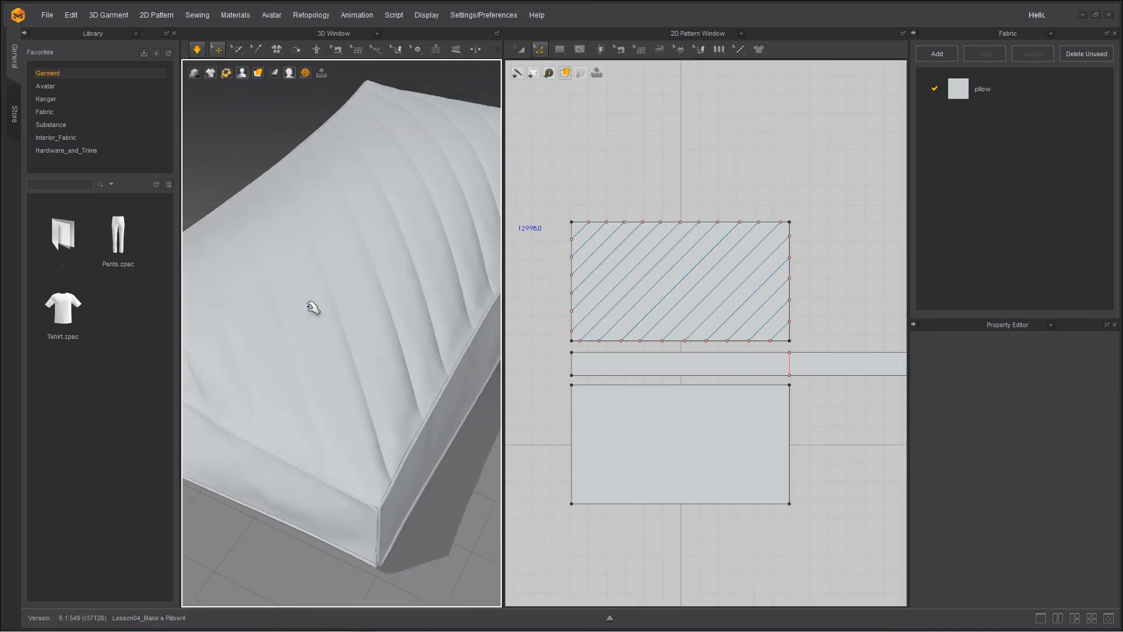
scroll(313, 308, down, 2)
scroll(404, 445, down, 1)
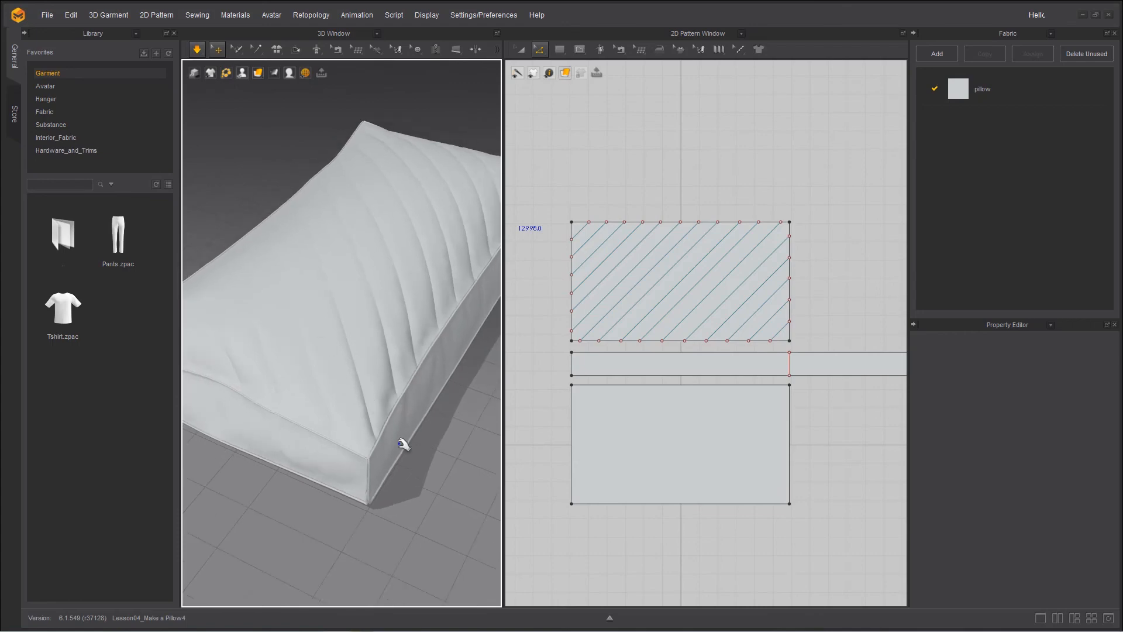
key(space)
right_drag(409, 479, 383, 500)
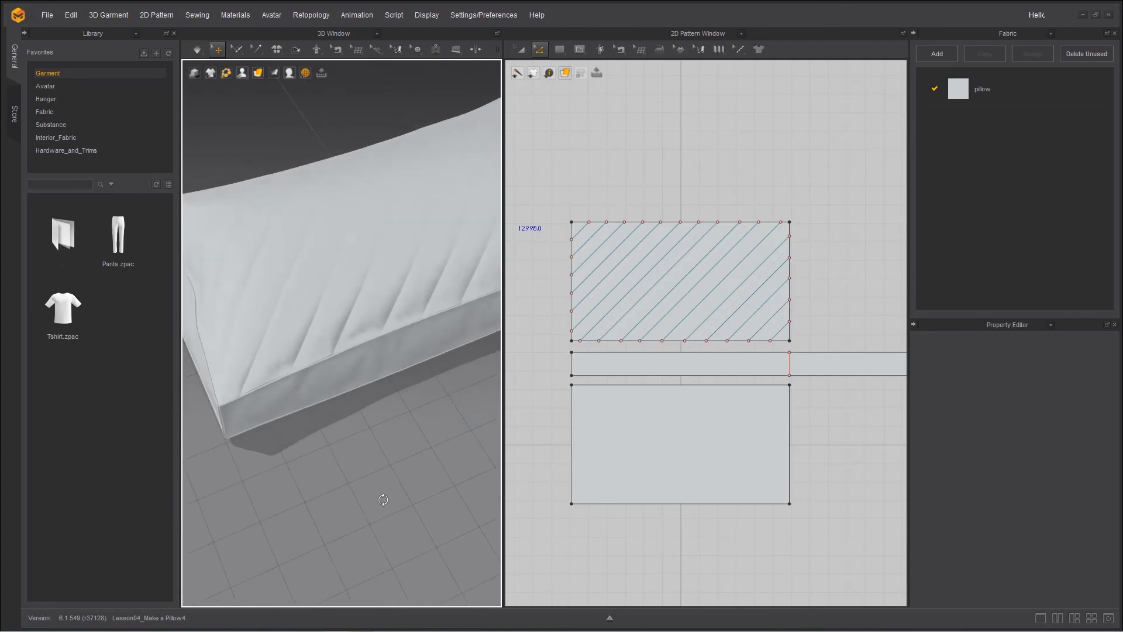
Step: Copy all the trimmed diagonals from the upper rectangle and paste them aligned onto the lower rectangle
click(539, 49)
click(579, 232)
shift+click(587, 241)
shift+click(597, 249)
shift+click(609, 255)
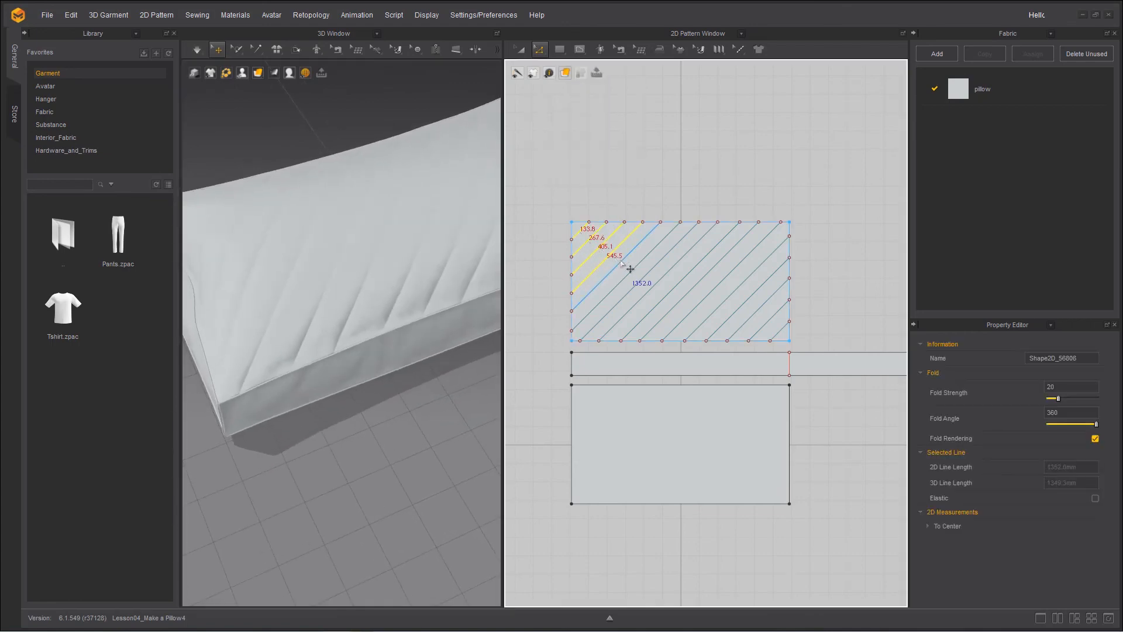
shift+click(621, 261)
shift+click(634, 268)
shift+click(646, 274)
shift+click(657, 282)
shift+click(682, 299)
shift+click(696, 306)
shift+click(727, 320)
shift+click(742, 326)
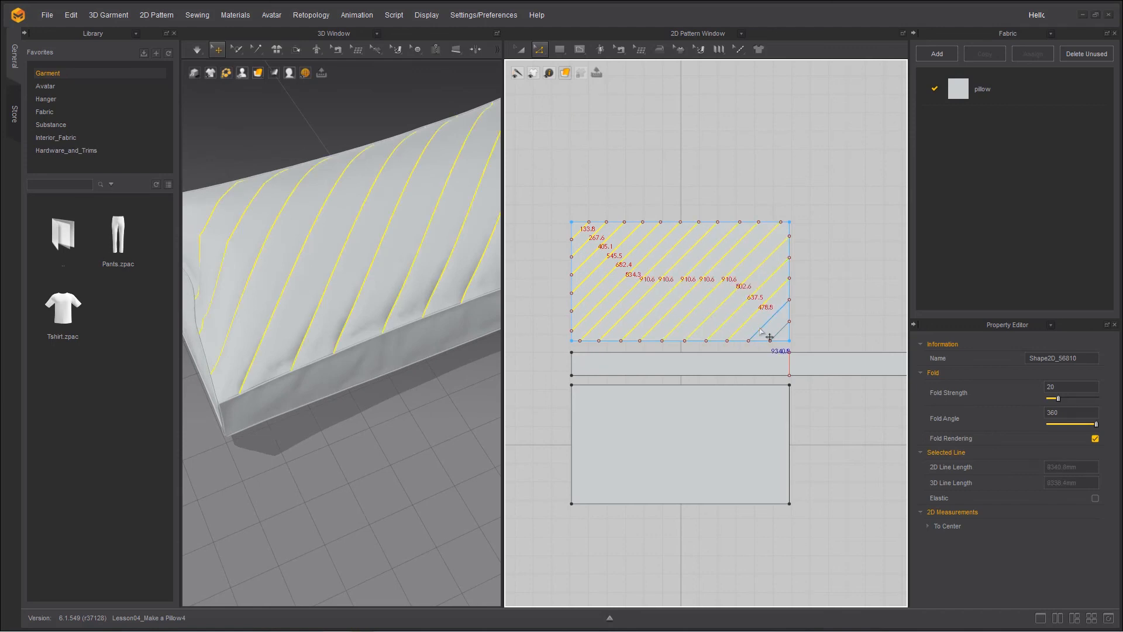
shift+click(760, 330)
shift+click(779, 331)
key(ctrl+c)
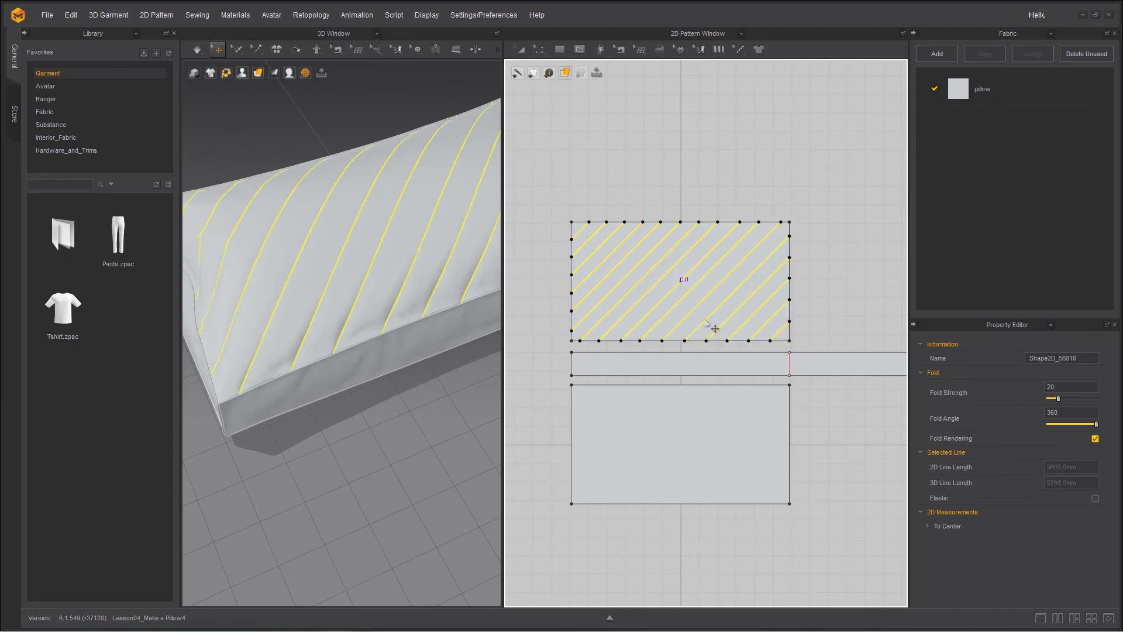
key(ctrl+v)
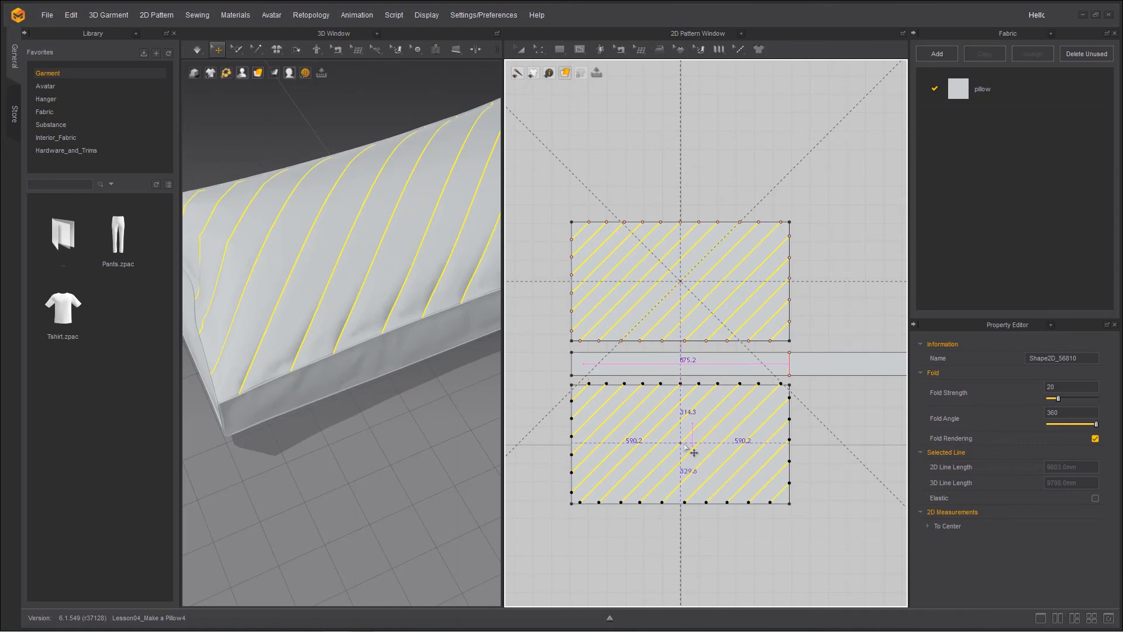
click(687, 449)
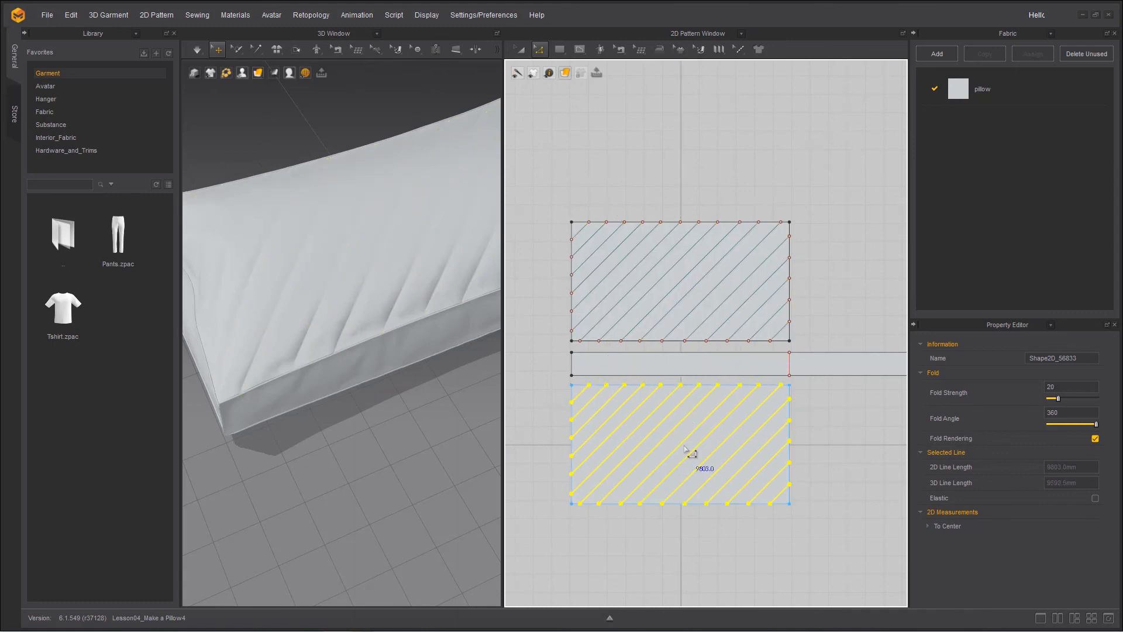
Step: Extend/Trim the pasted diagonals to the lower rectangle's pattern outline
right_click(694, 458)
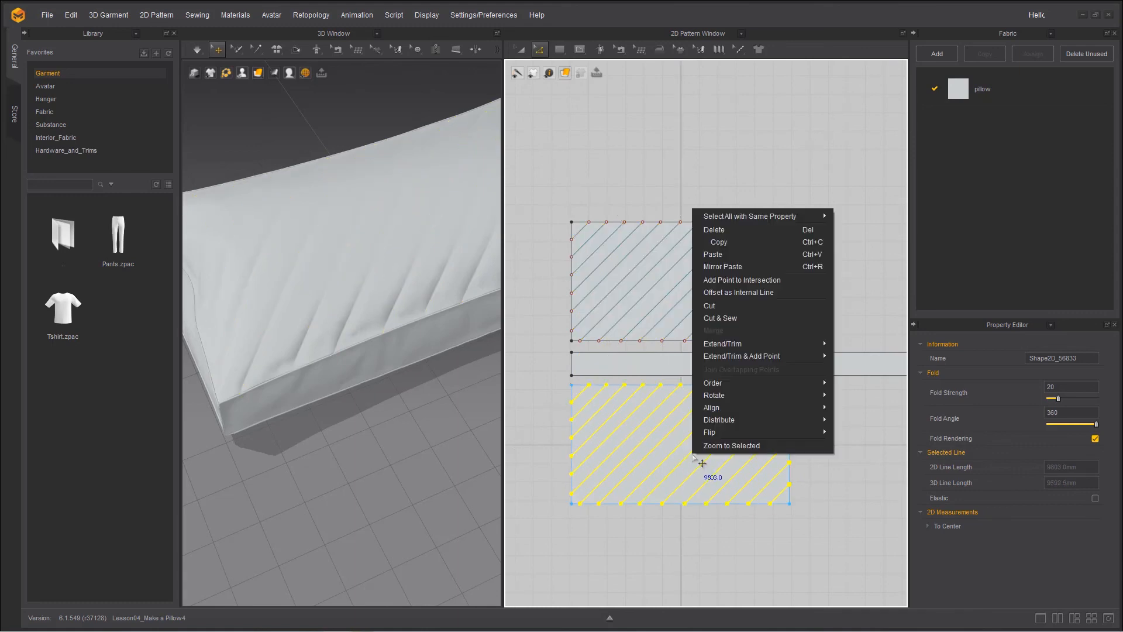
mouse_move(760, 342)
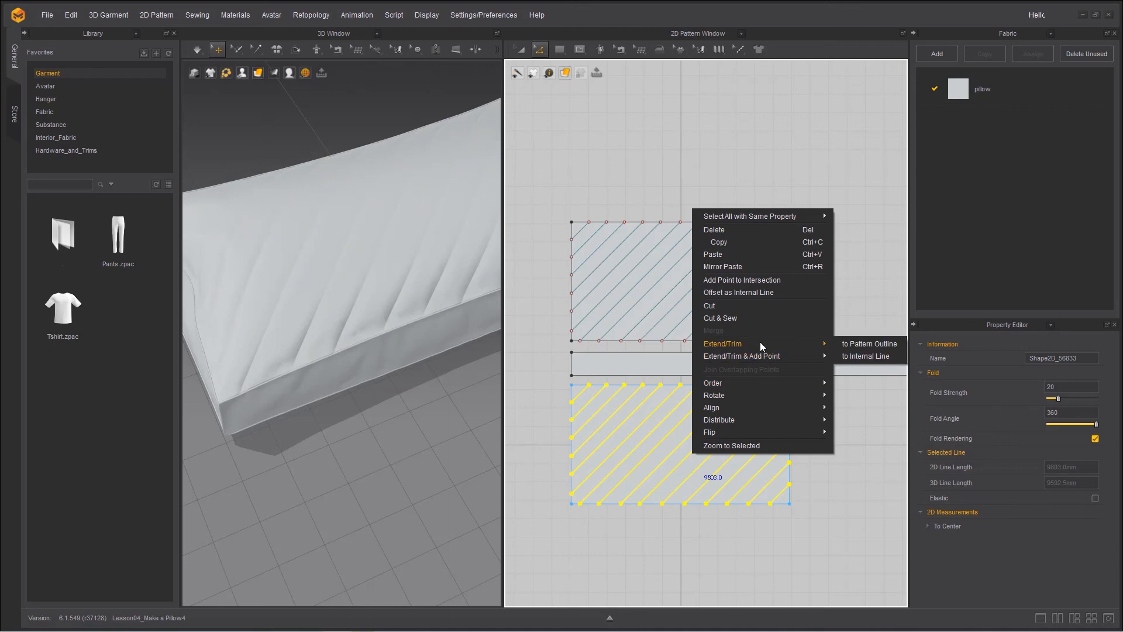
click(848, 346)
click(848, 351)
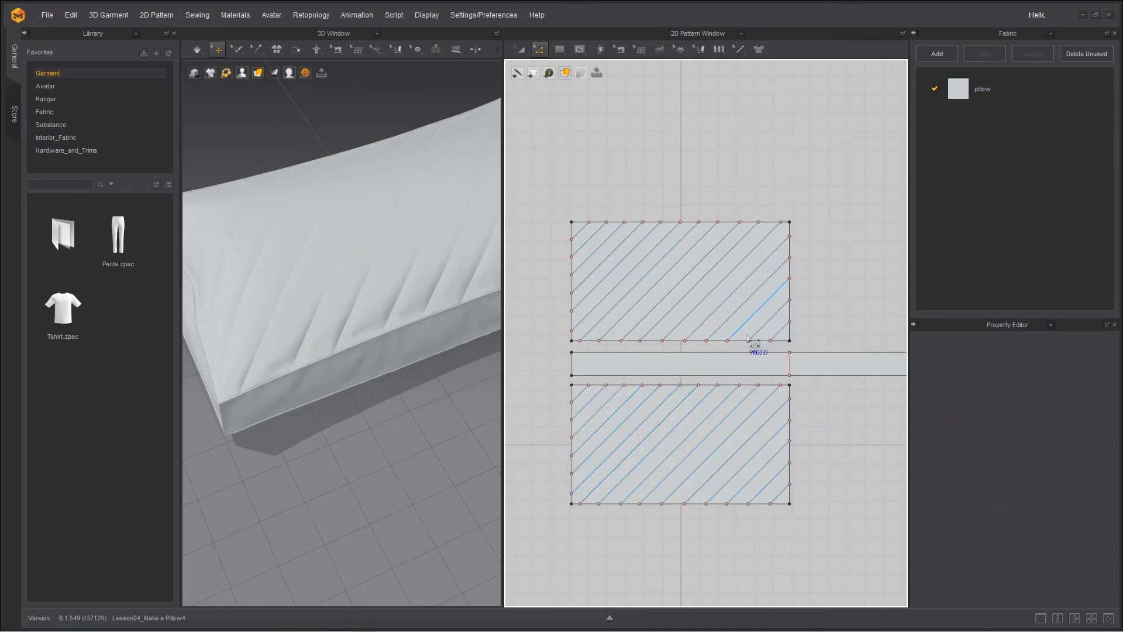
Step: Select all diagonals on the upper rectangle and mirror-paste them over the same rectangle to form a crosshatch
click(781, 340)
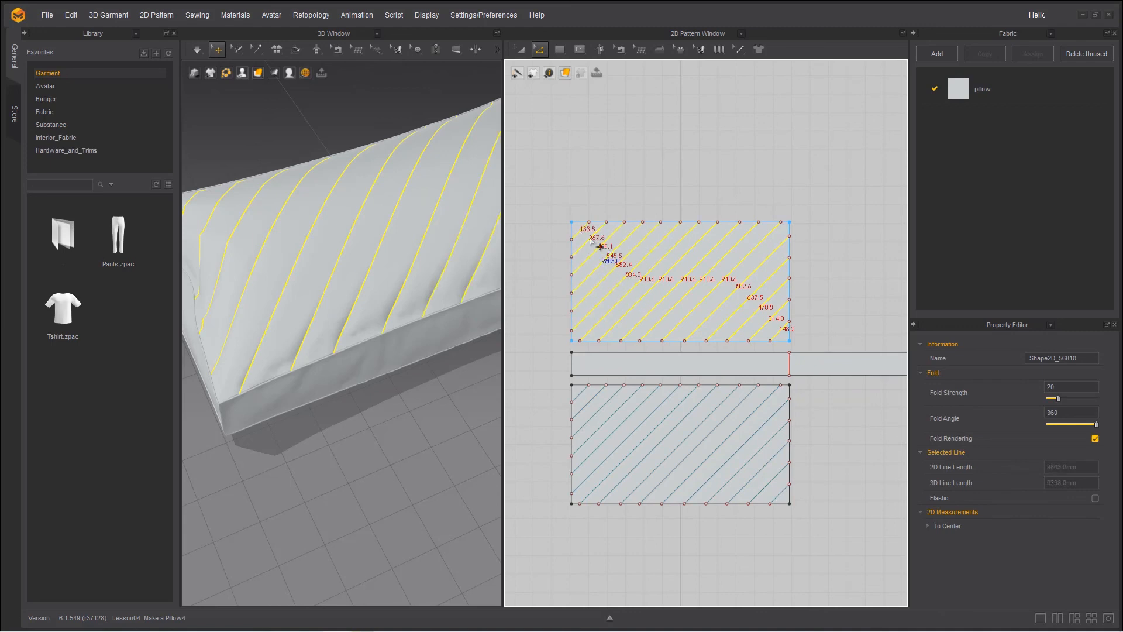
key(ctrl+c)
key(ctrl+r)
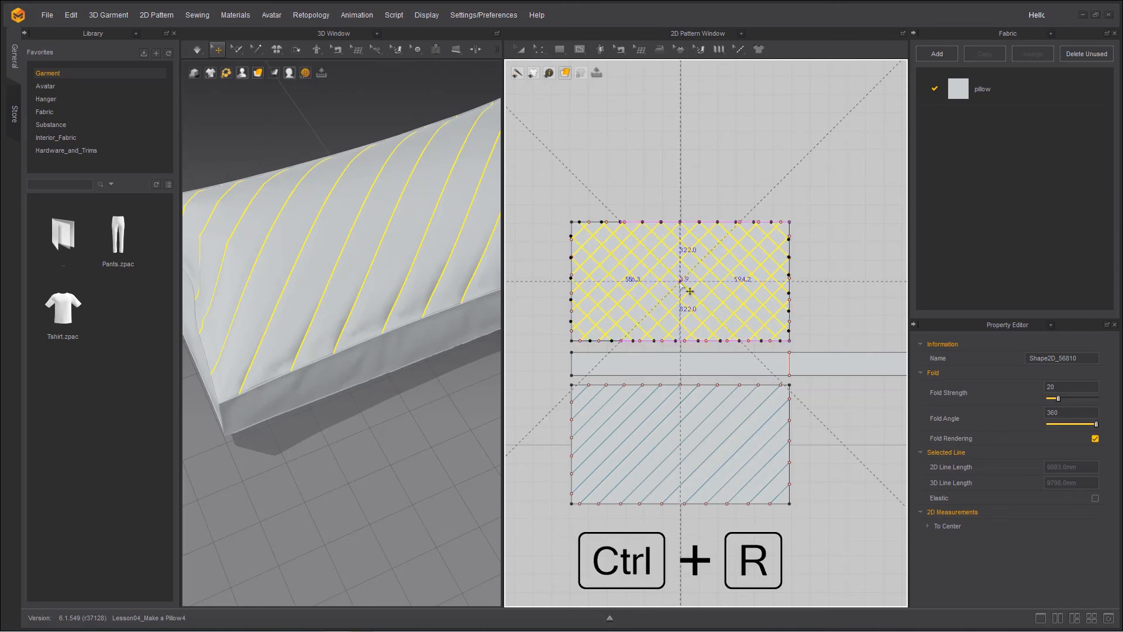
click(689, 291)
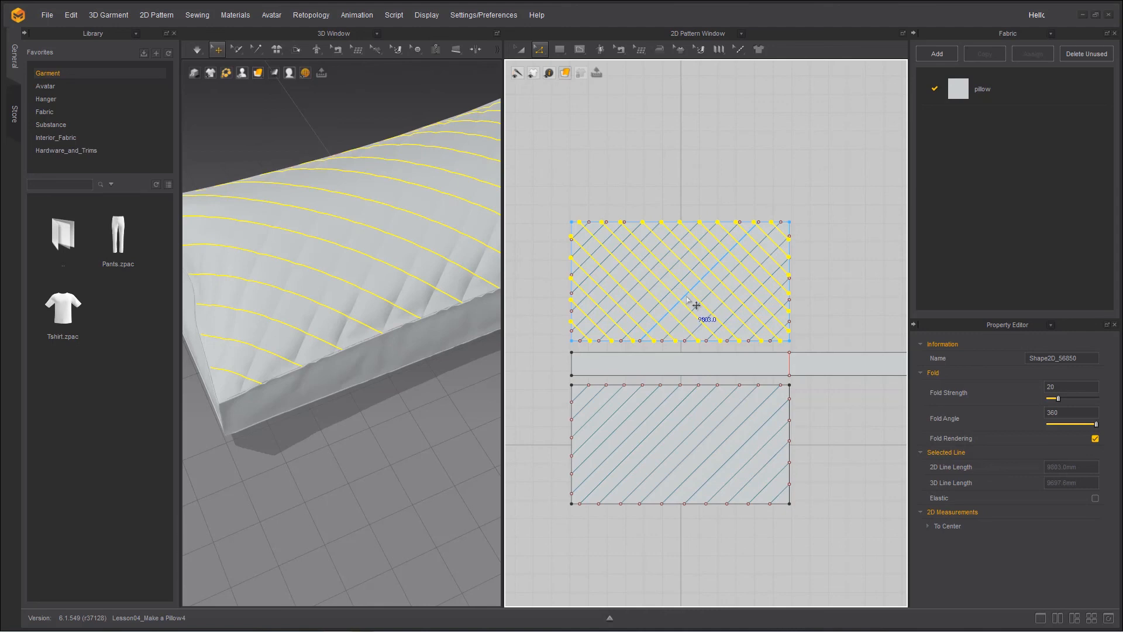
Step: Copy the mirrored diagonals and paste them onto the lower rectangle to form a matching crosshatch
key(ctrl+c)
key(ctrl+v)
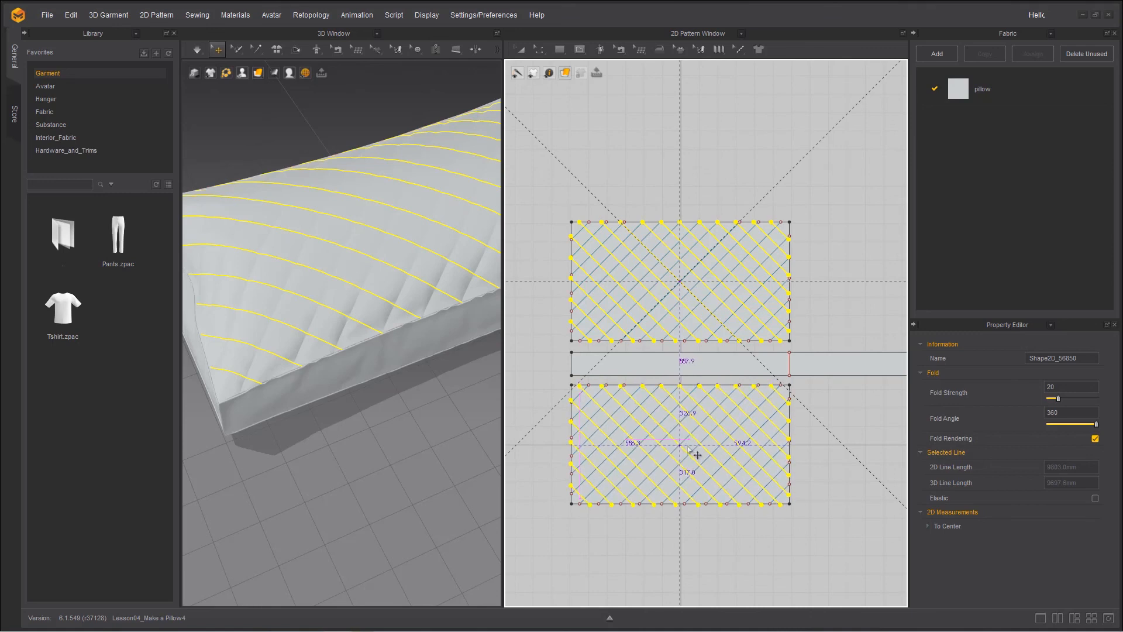
click(696, 485)
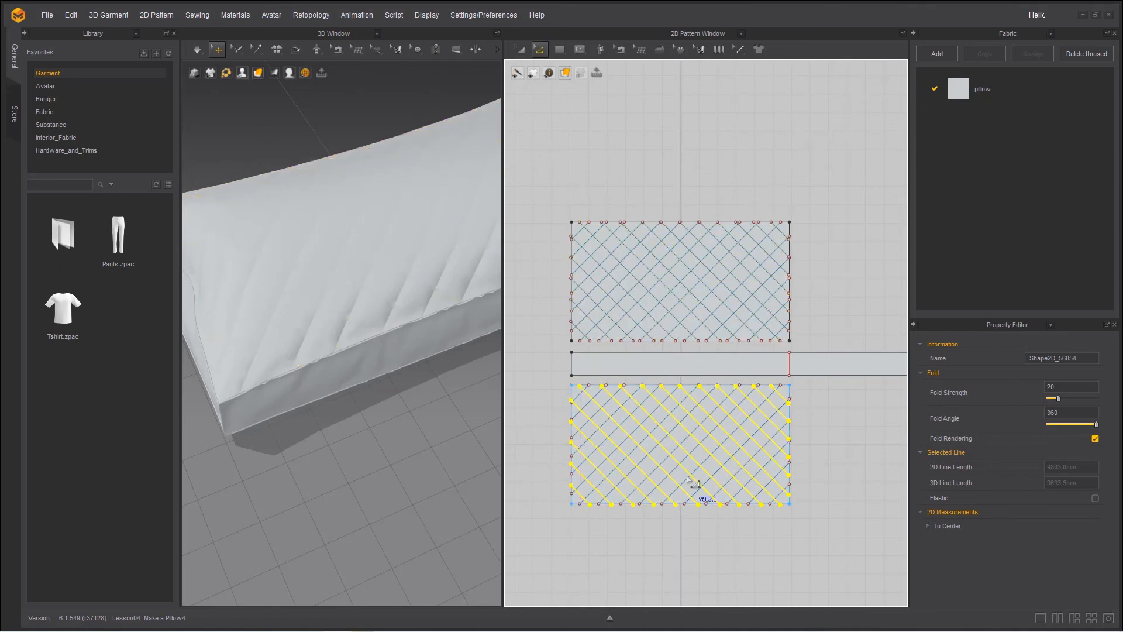
Step: Extend/Trim the mirrored crosshatch diagonals on the lower rectangle to the pattern outline
right_click(632, 418)
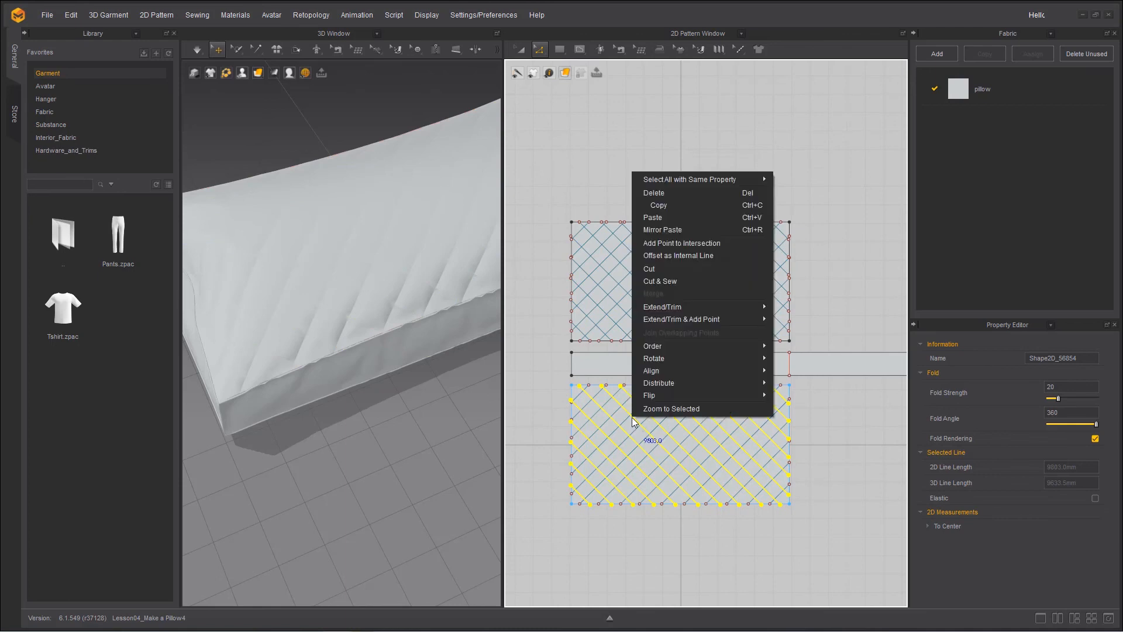
mouse_move(687, 308)
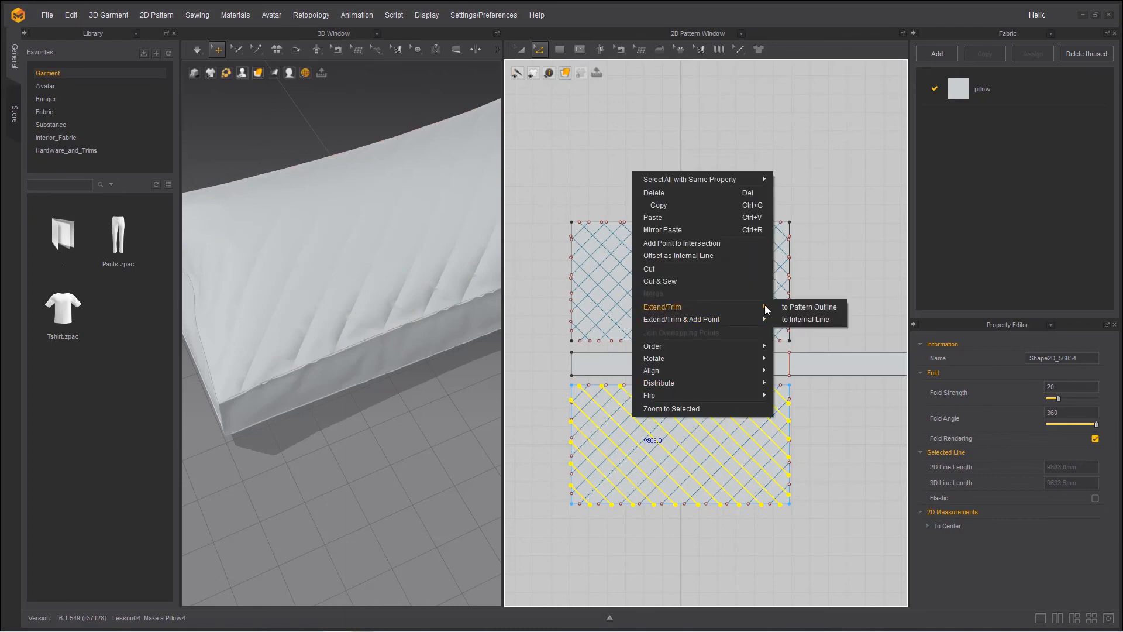
click(795, 308)
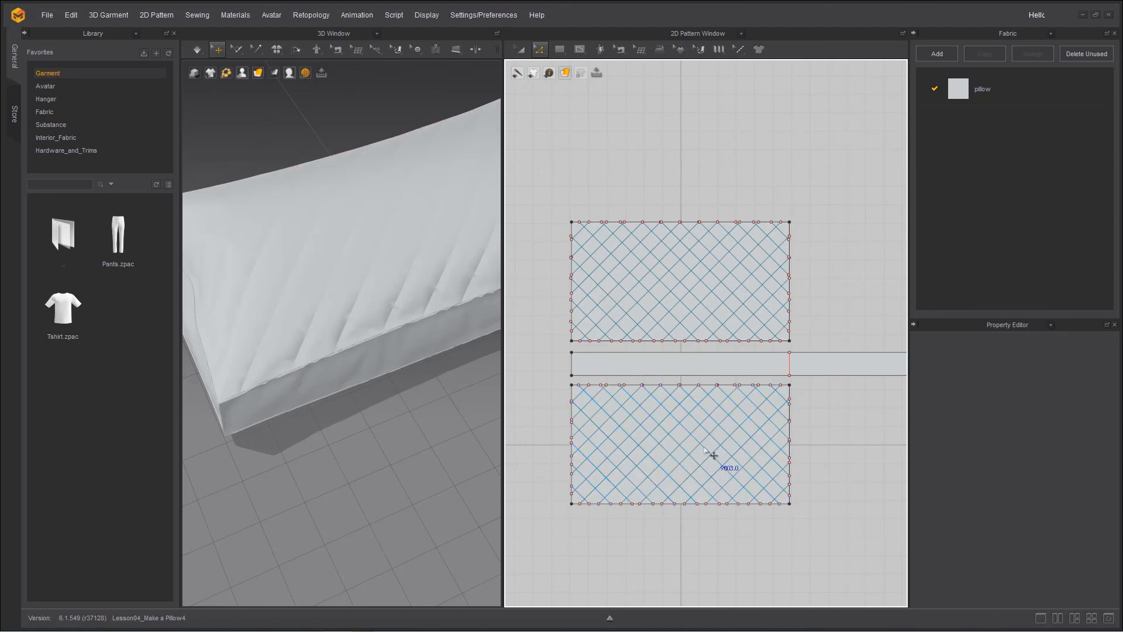
Step: Simulate the crosshatched pillow while tugging its top face and side band, stop the simulation, and inspect the folds
click(196, 50)
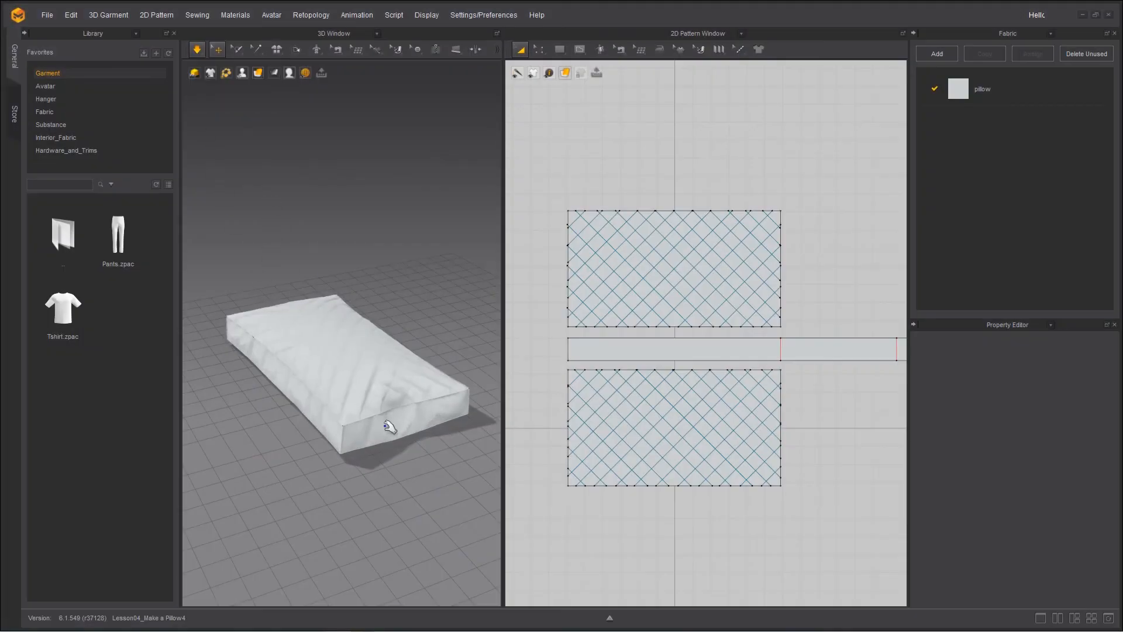
drag(384, 407, 357, 387)
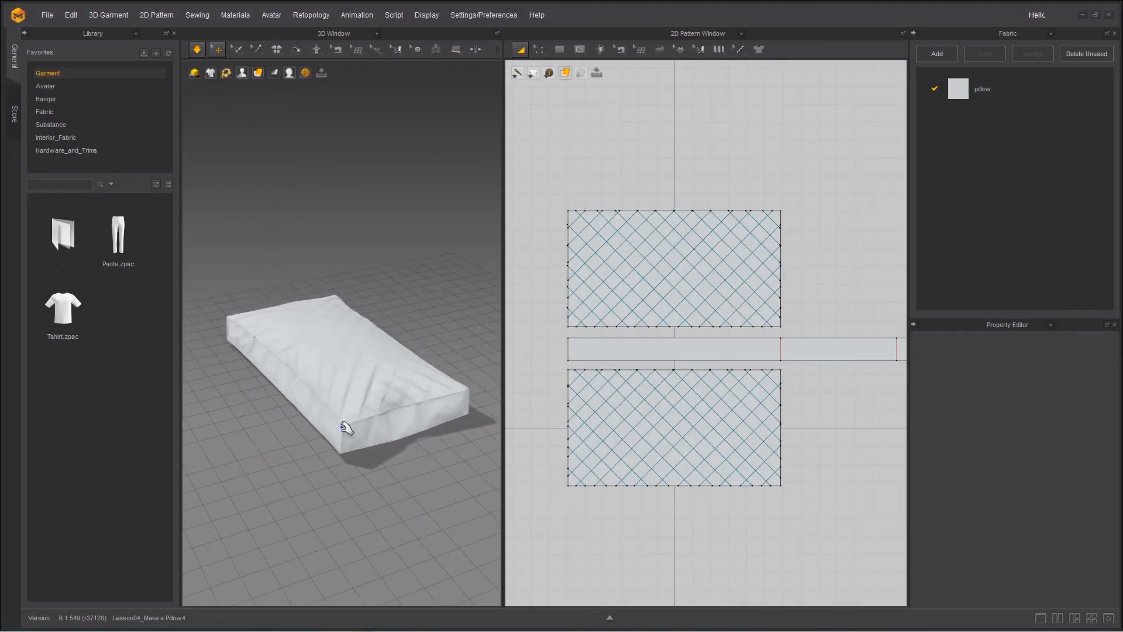
click(353, 371)
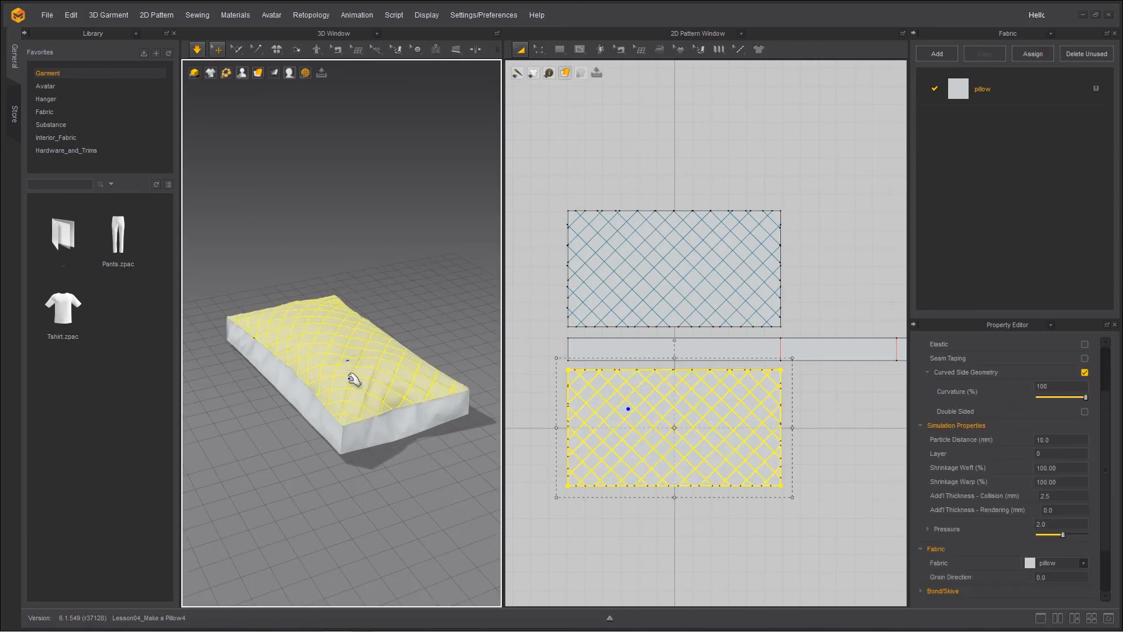
click(324, 432)
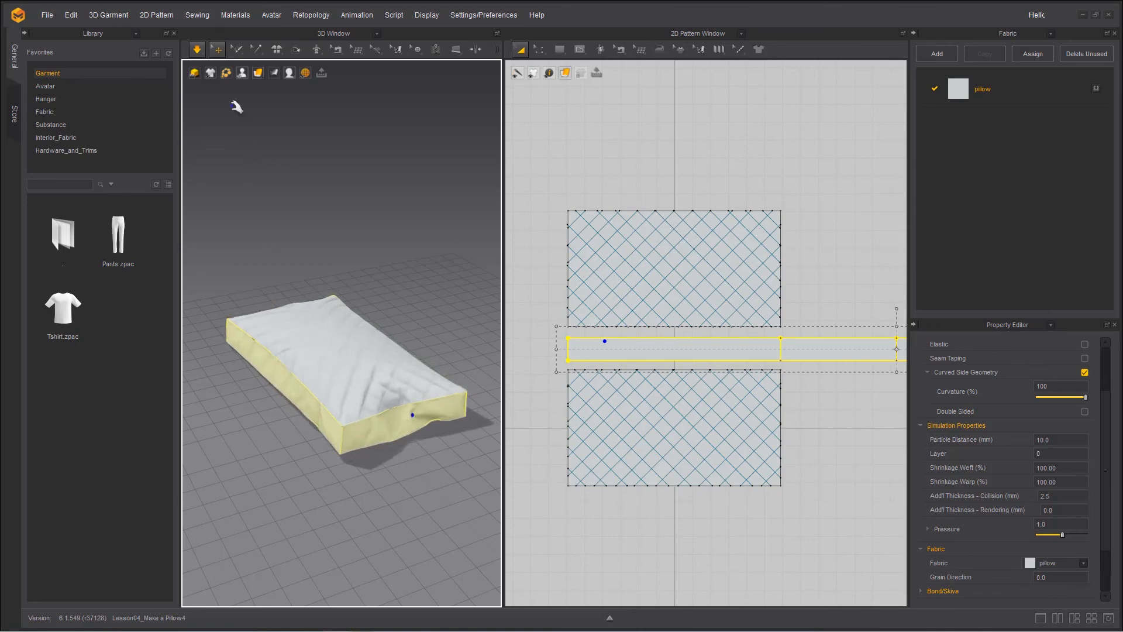
click(197, 54)
click(354, 278)
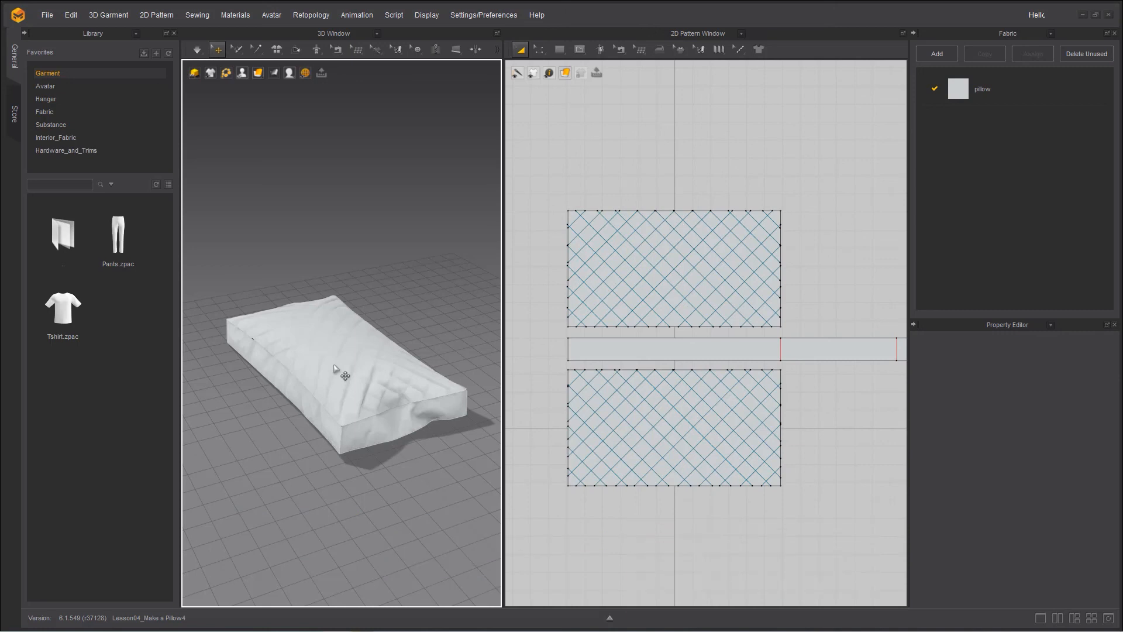
right_drag(278, 455, 314, 475)
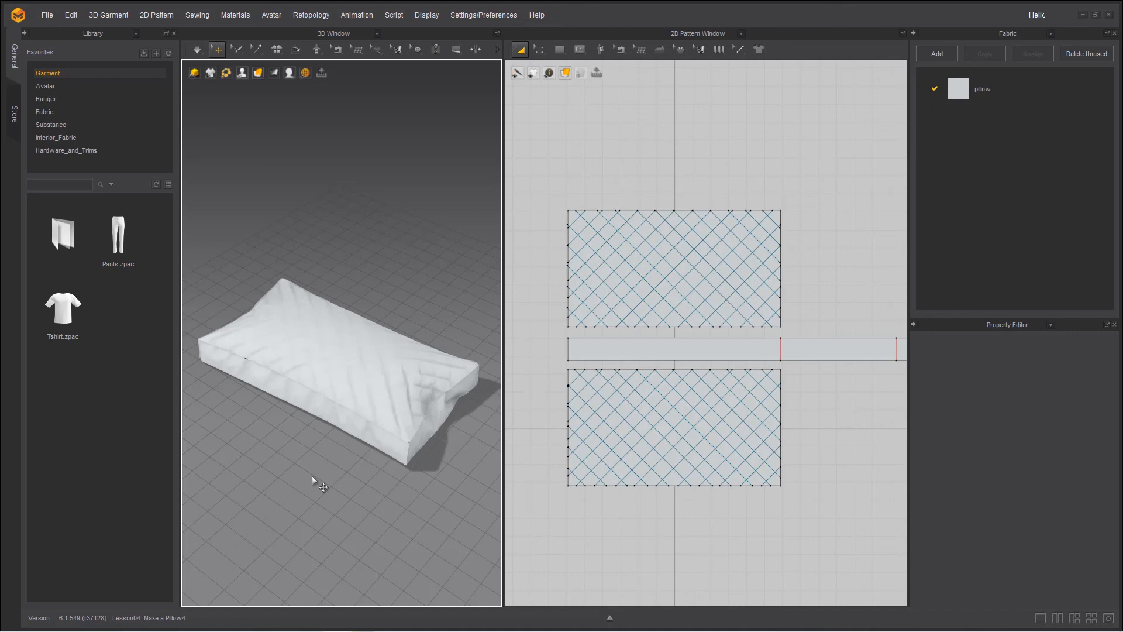
right_drag(310, 468, 288, 463)
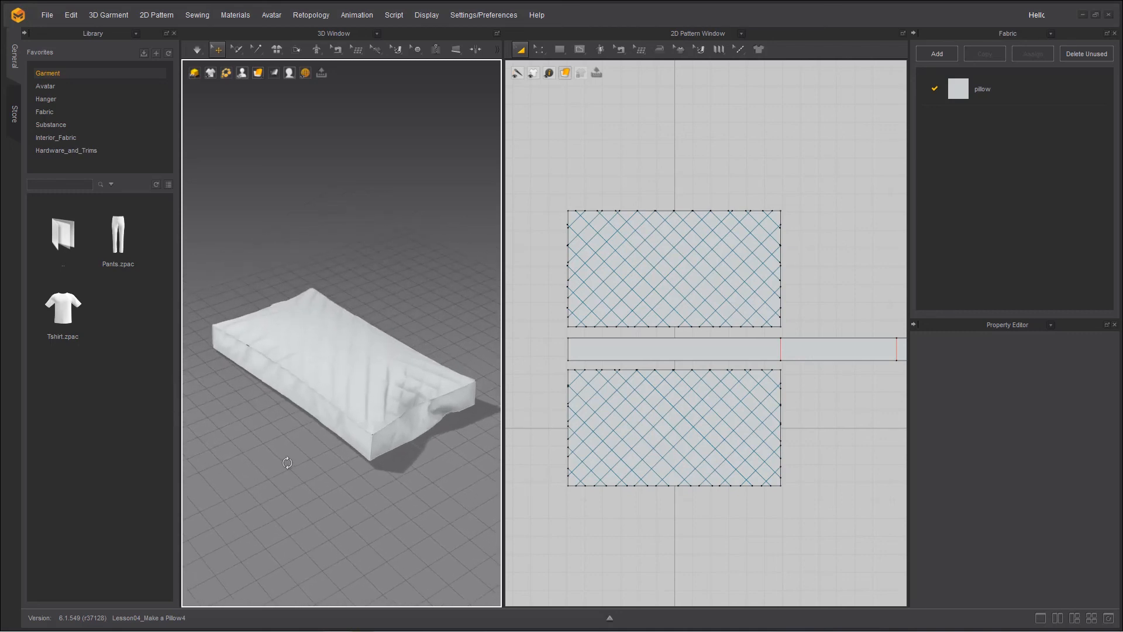